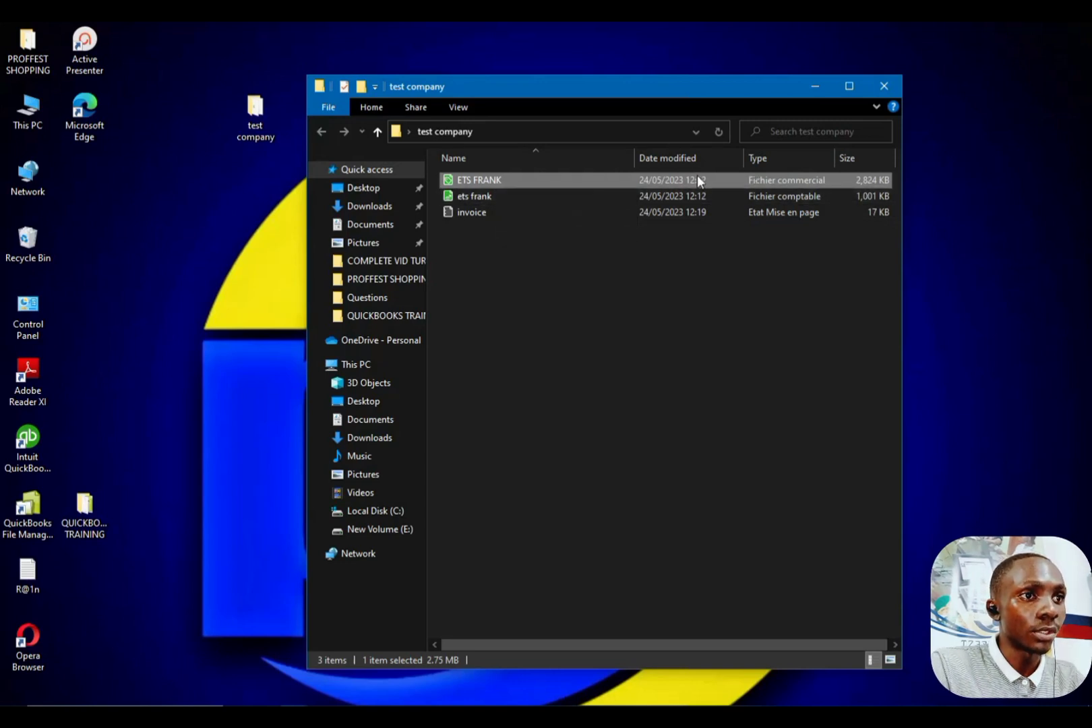
# Open the ETS FRANK commercial file from the test company folder, continuing although the accounting and commercial files are not linked.
pyautogui.click(828, 196)
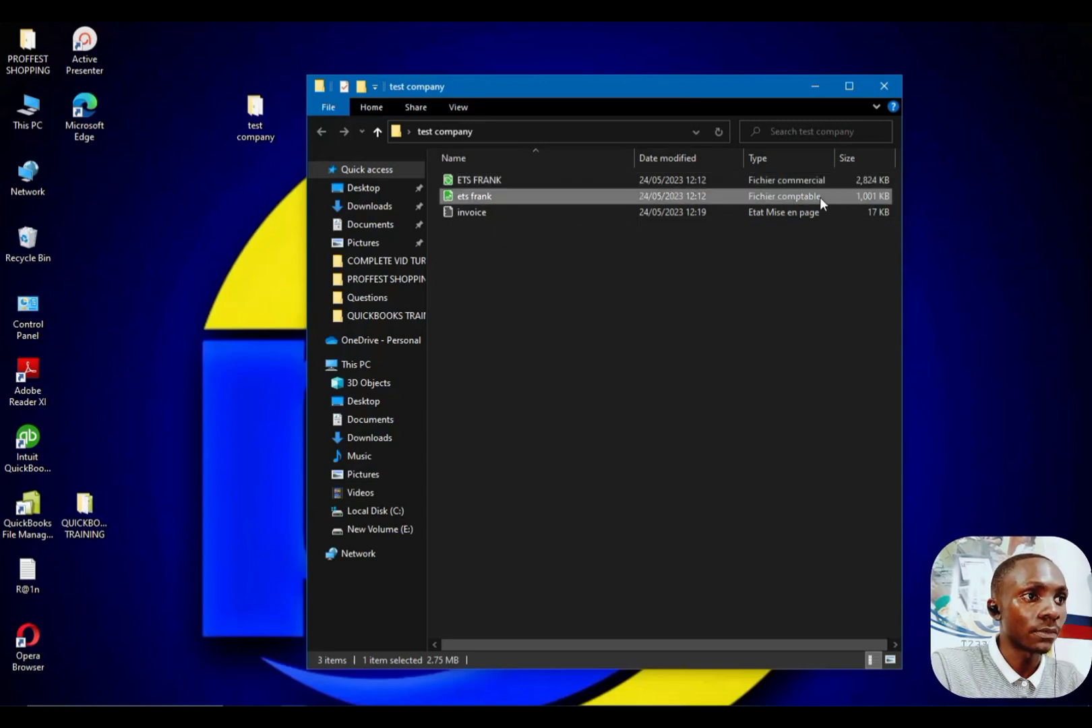
pyautogui.click(486, 181)
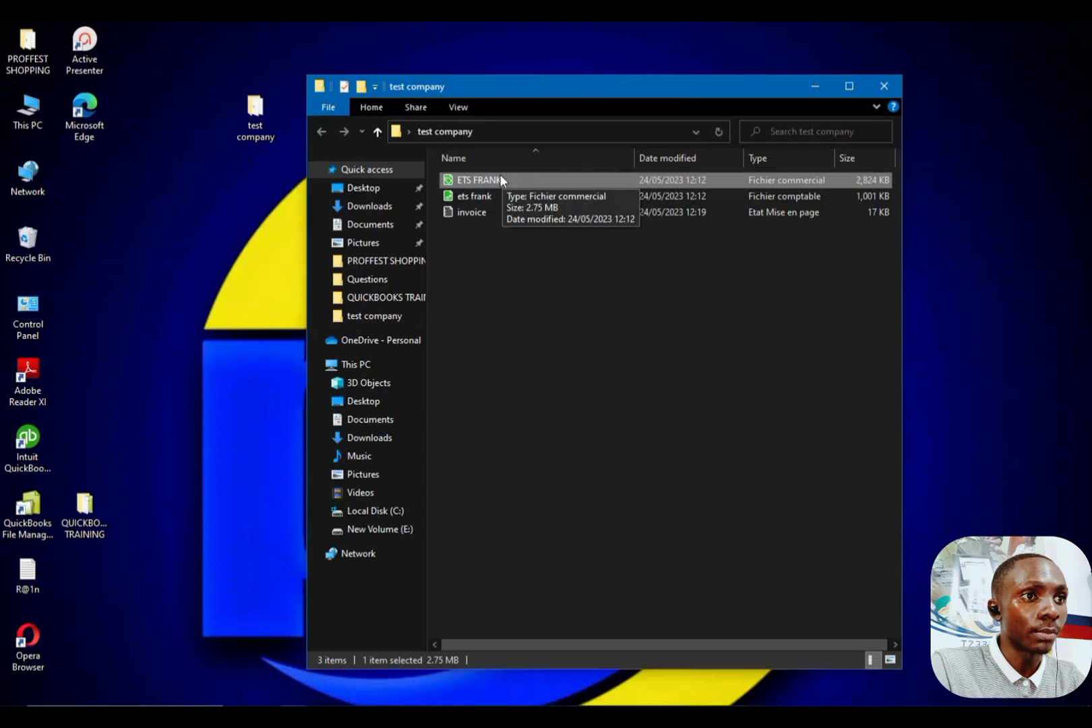
pyautogui.doubleClick(580, 184)
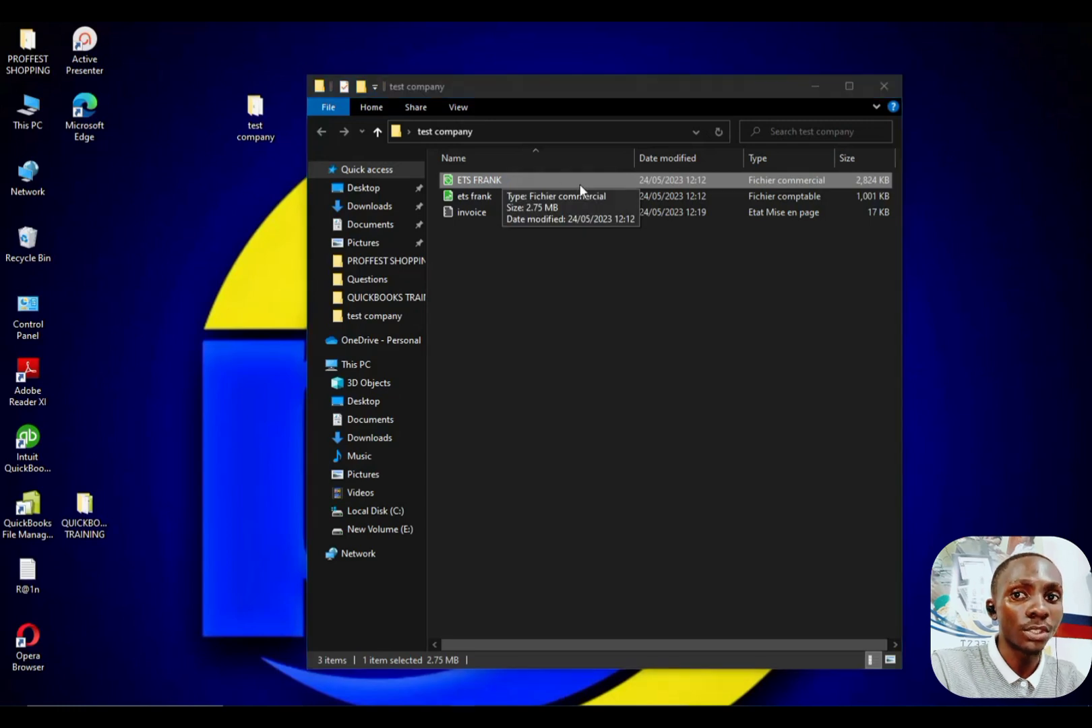
pyautogui.click(586, 422)
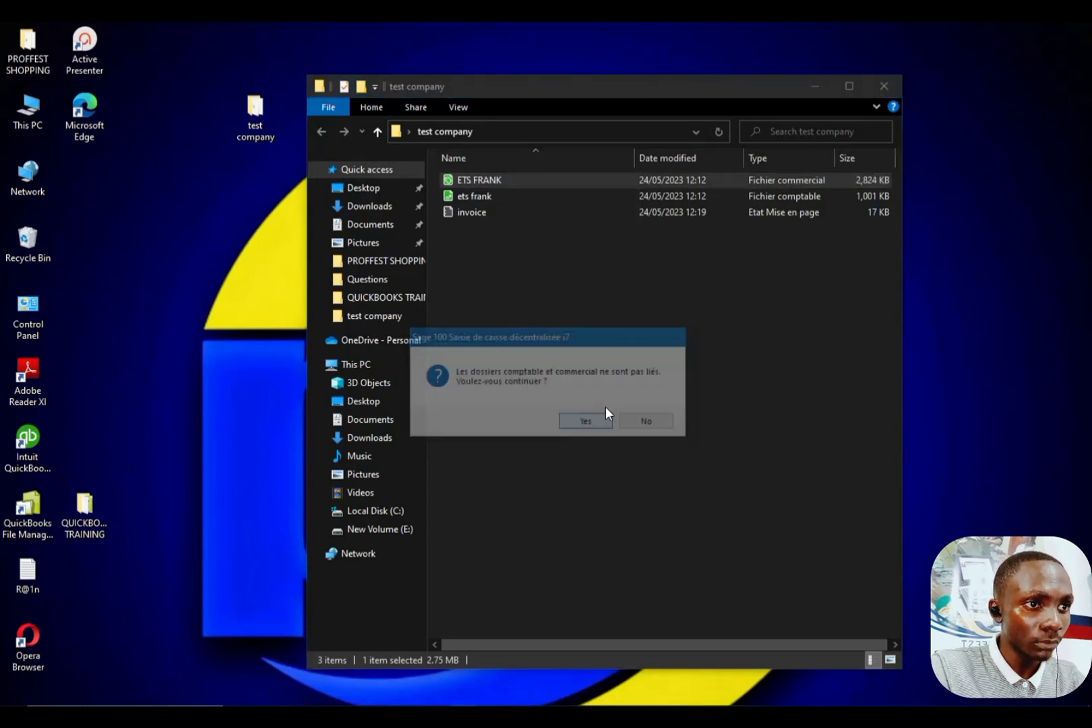
pyautogui.click(462, 696)
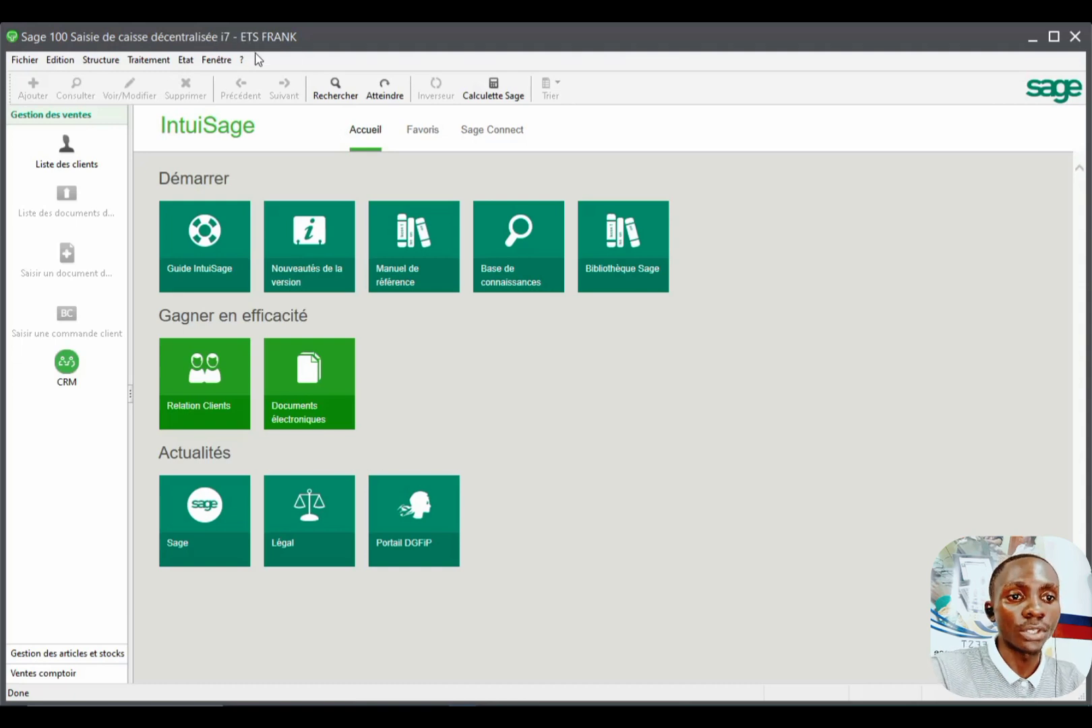
# Search Windows for "GEST" and launch Sage 100 Gestion commerciale i7.
pyautogui.click(12, 698)
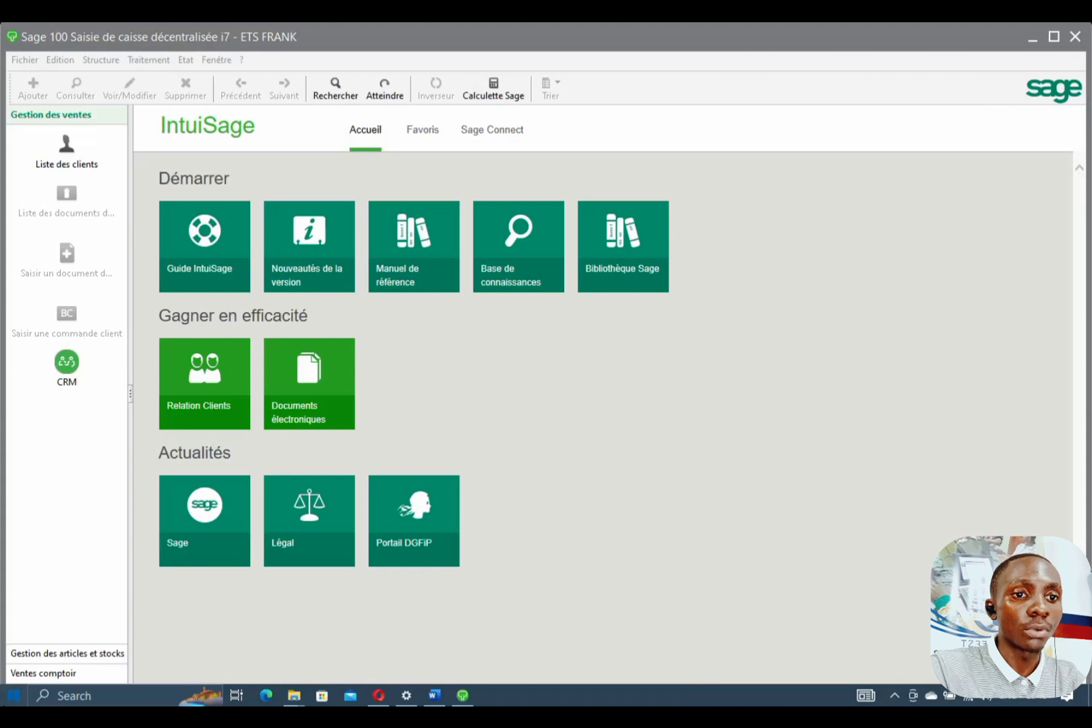
pyautogui.click(13, 699)
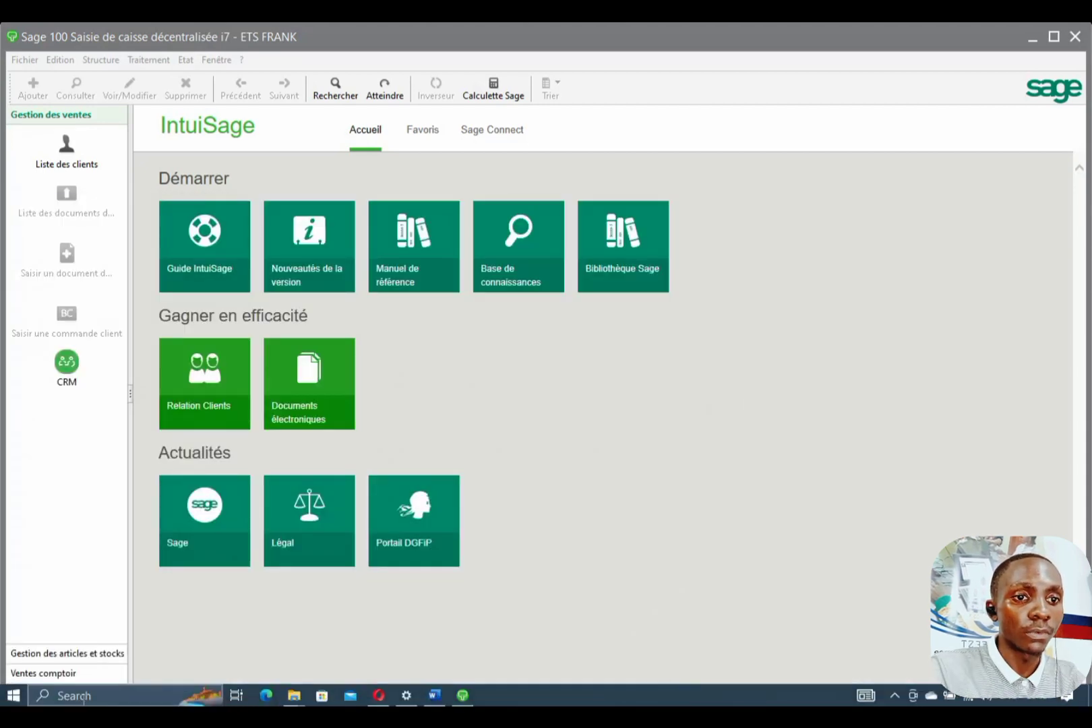
pyautogui.click(82, 697)
pyautogui.write('GEST')
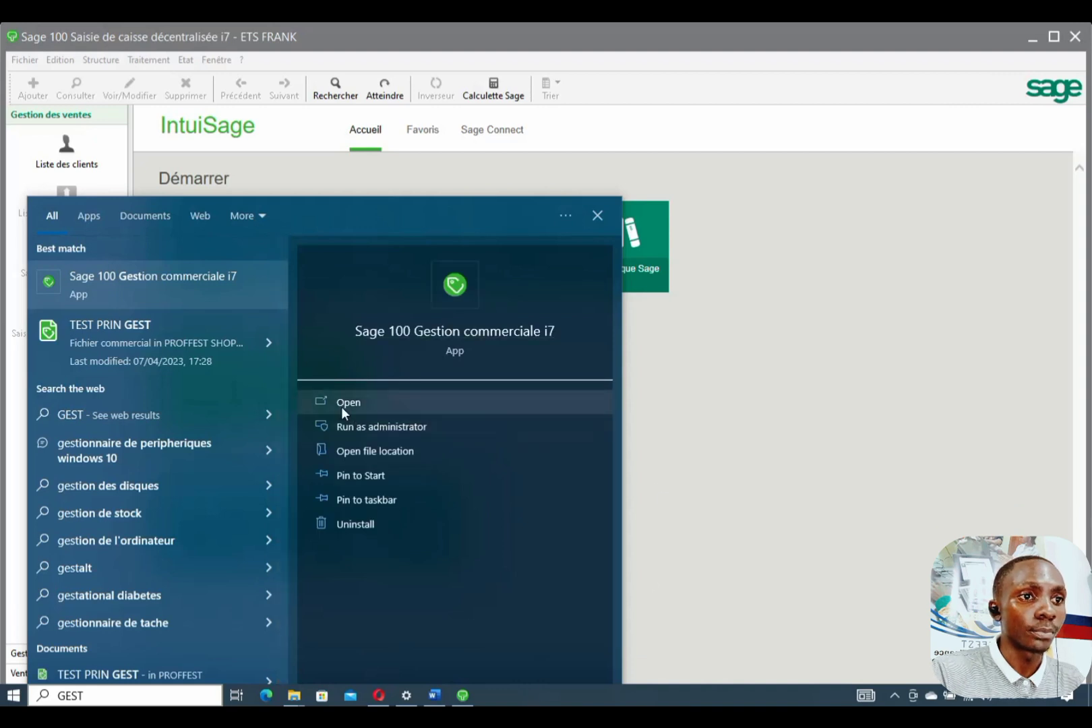
pyautogui.click(343, 402)
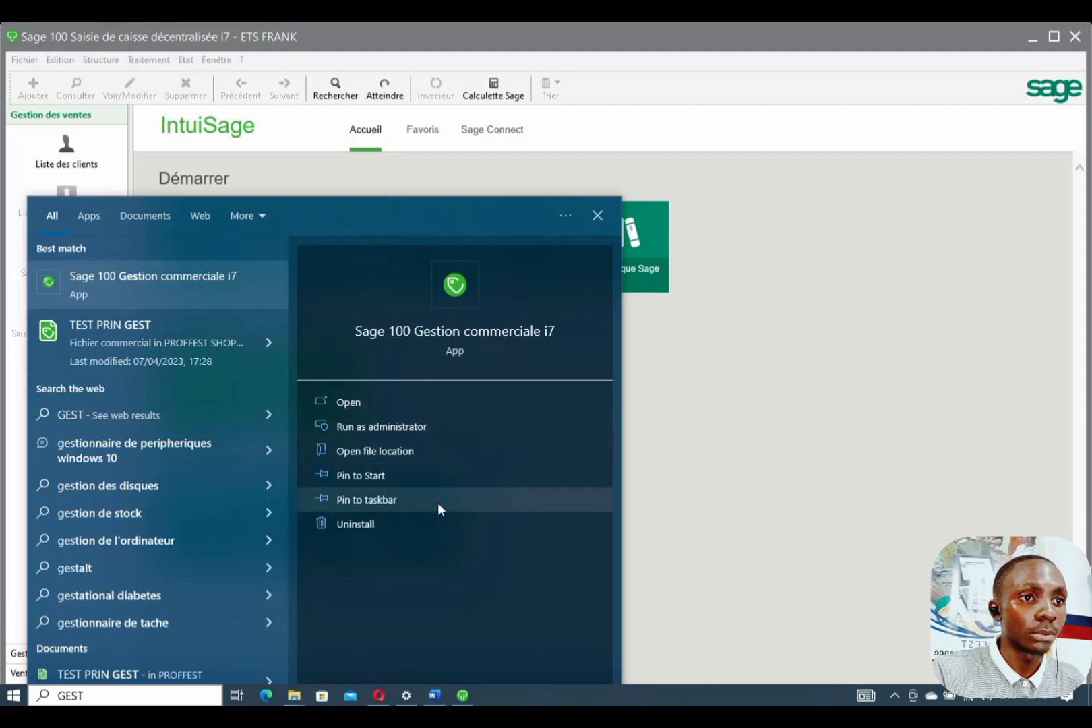
# Close the ETS FRANK company file in Sage 100 Saisie de caisse décentralisée.
pyautogui.click(28, 58)
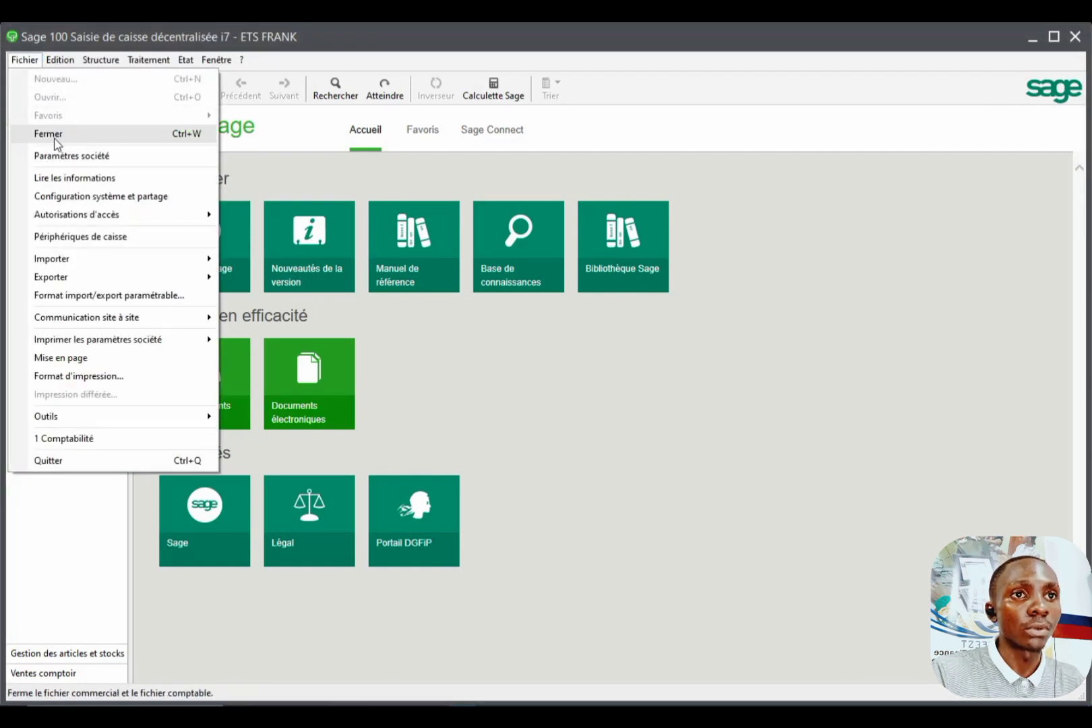
pyautogui.click(216, 60)
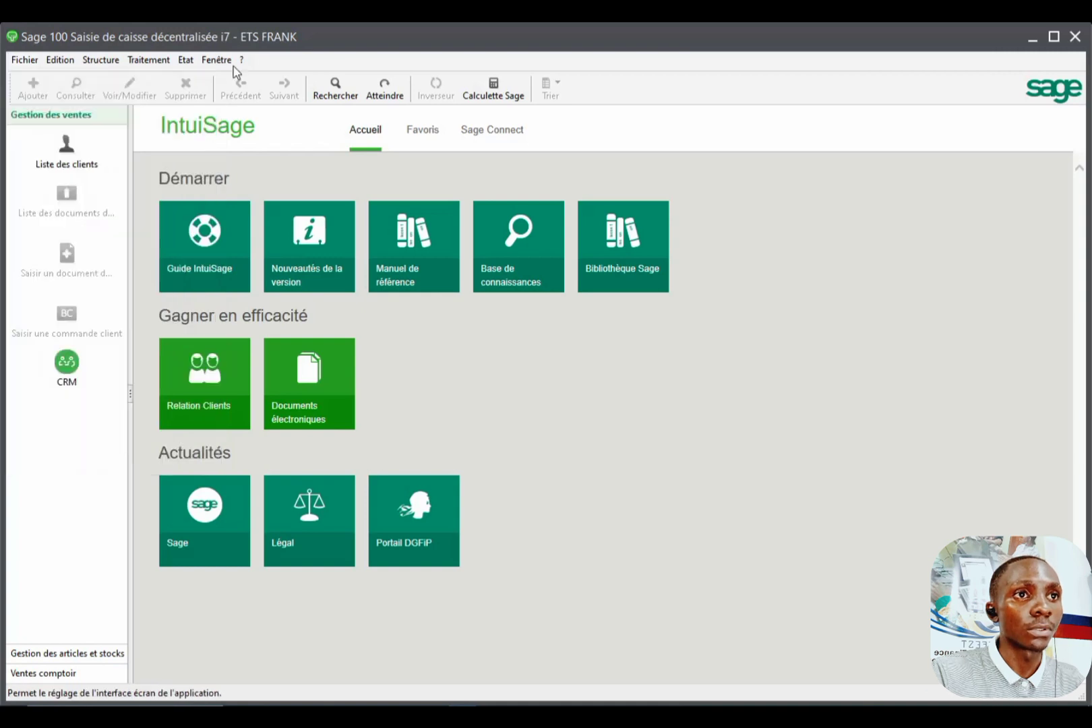
pyautogui.click(24, 61)
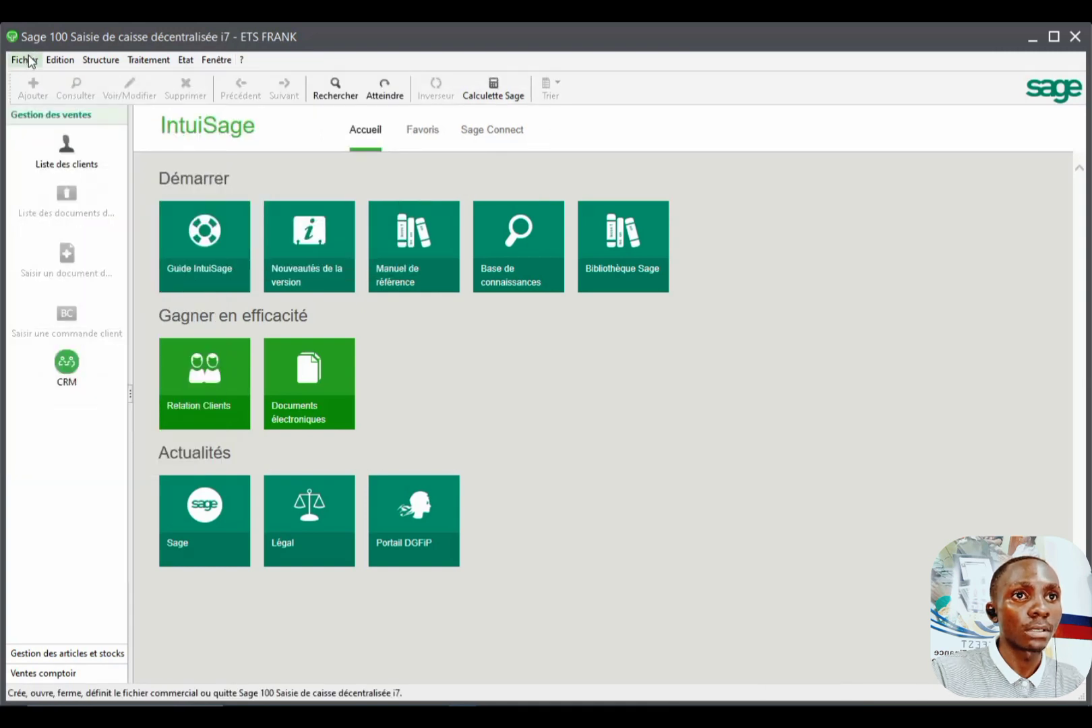
pyautogui.click(29, 60)
pyautogui.click(49, 133)
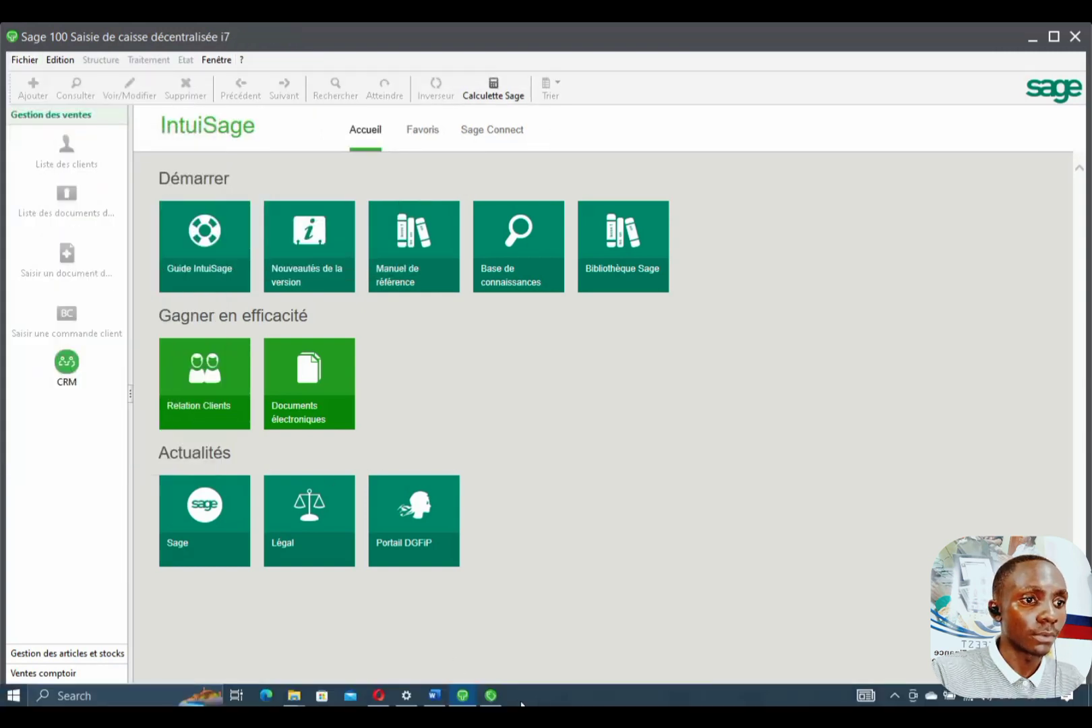
# Switch to Sage 100 Gestion commerciale and open ETS FRANK from the desktop's test company folder as Administrateur with a blank password.
pyautogui.click(492, 694)
pyautogui.click(614, 421)
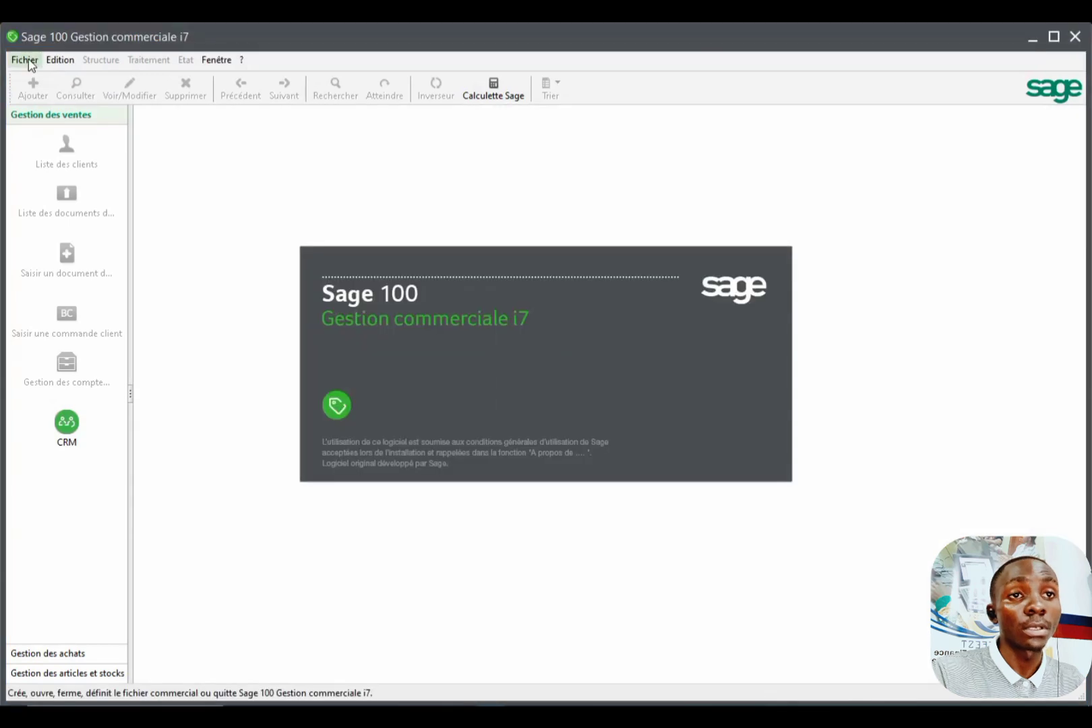
pyautogui.click(25, 64)
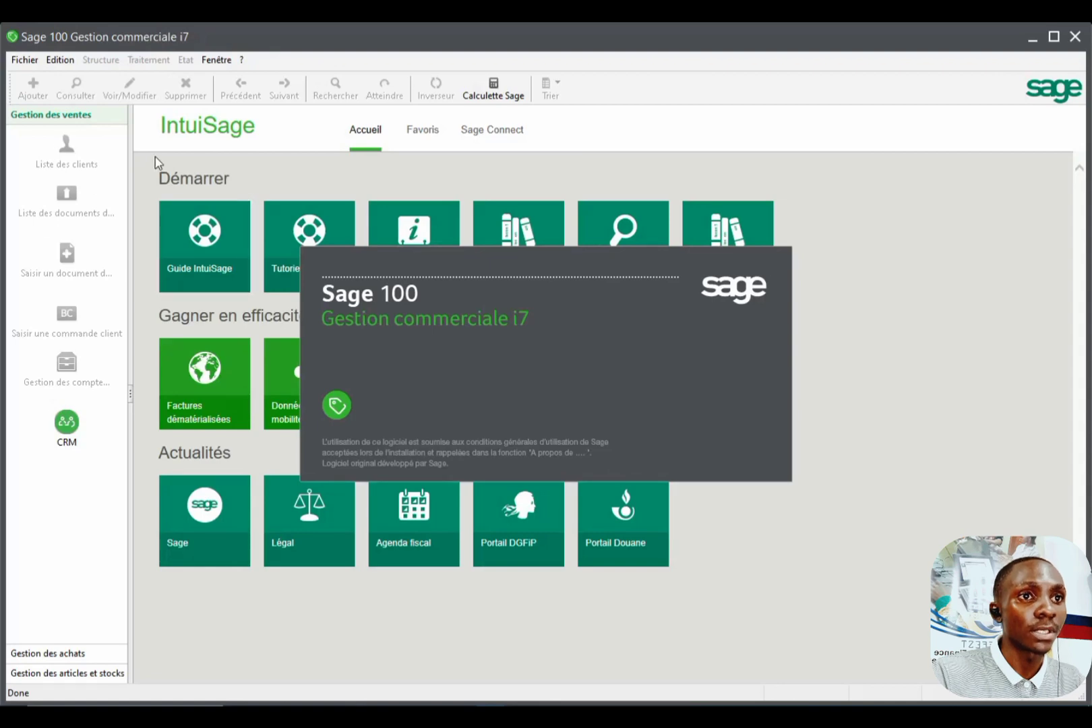
pyautogui.click(25, 60)
pyautogui.click(57, 98)
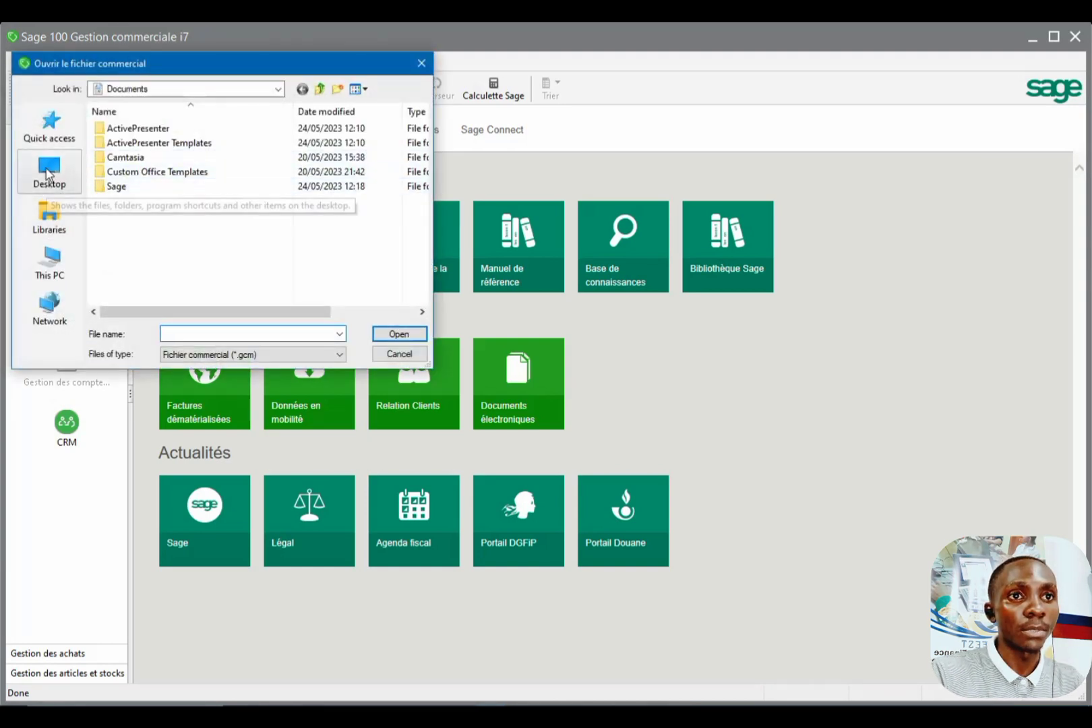
pyautogui.click(47, 174)
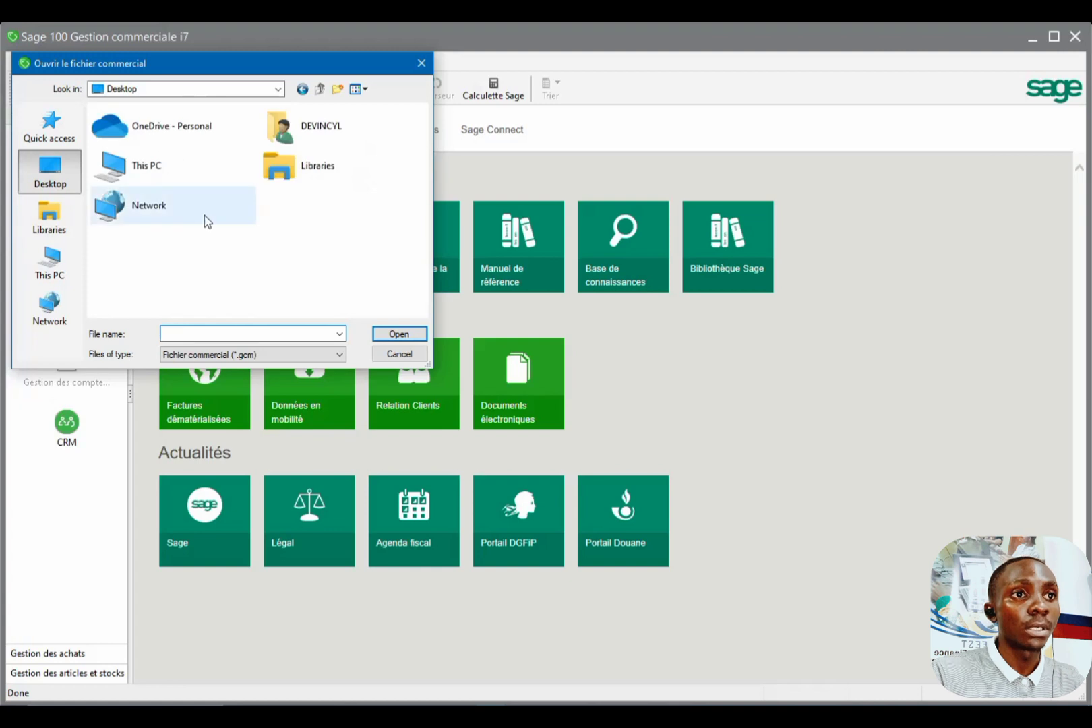
pyautogui.doubleClick(297, 249)
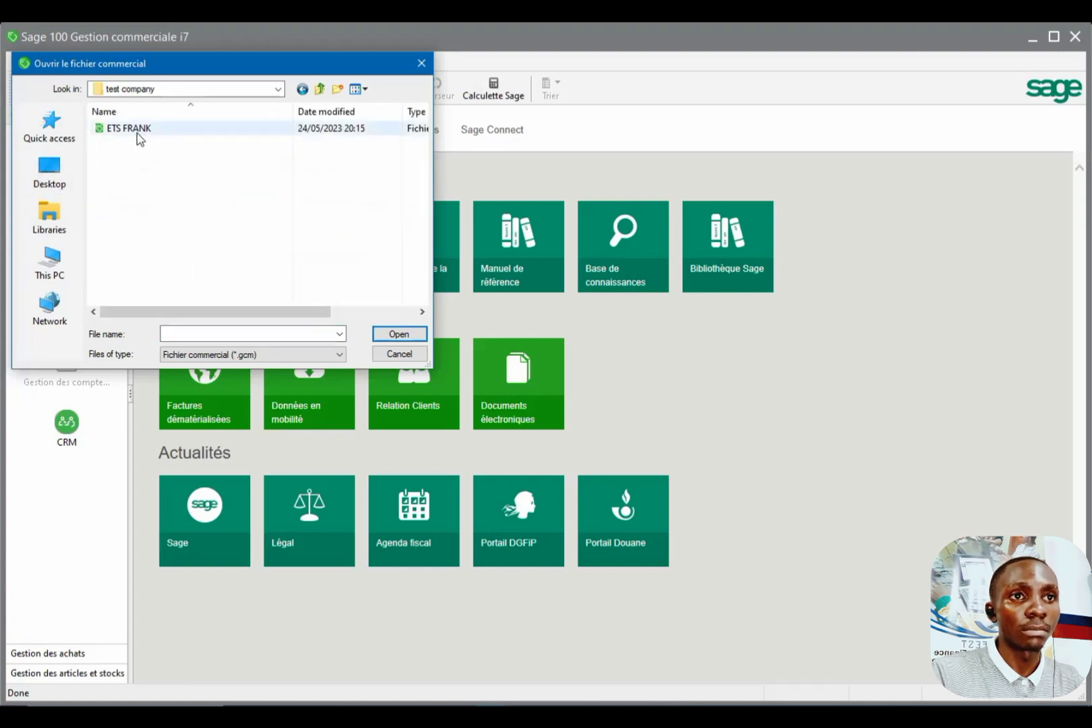
pyautogui.doubleClick(138, 135)
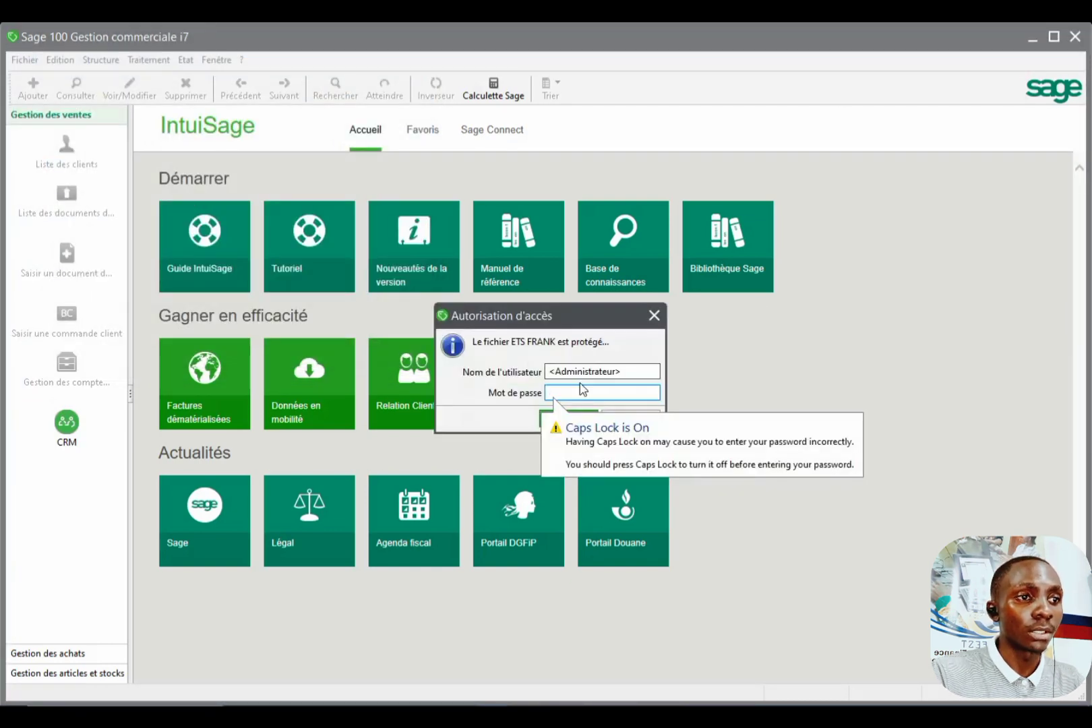
pyautogui.click(559, 416)
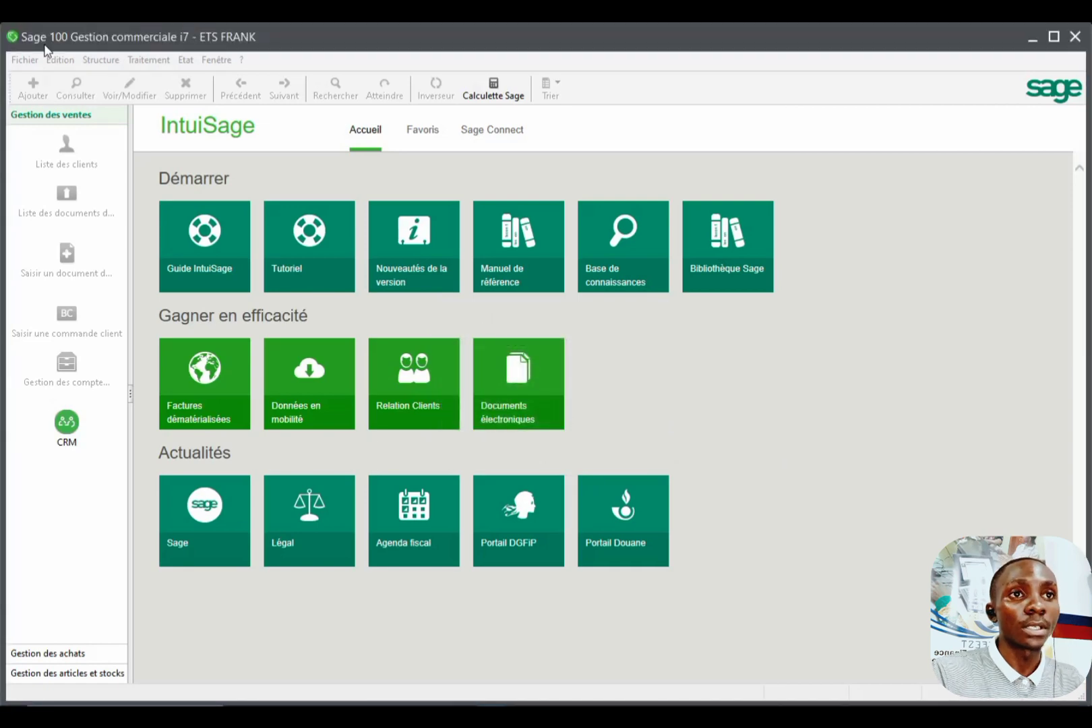
pyautogui.click(586, 423)
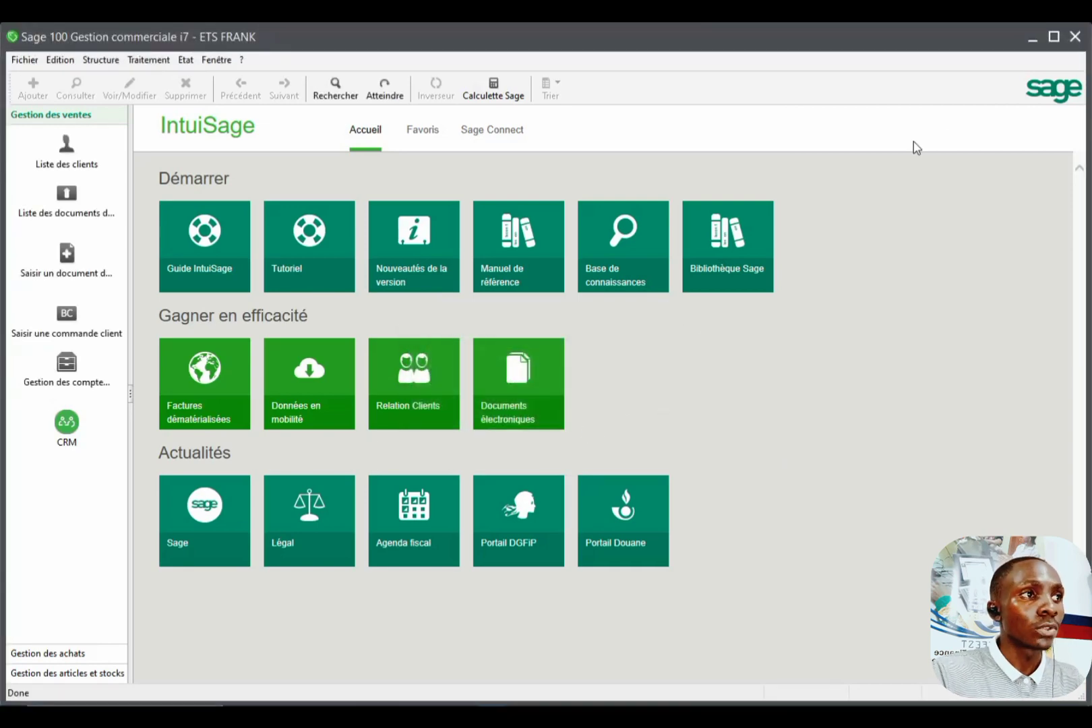
# Close both Sage programs and reopen the ETS FRANK commercial file in Saisie de caisse décentralisée as Administrateur with a blank password.
pyautogui.click(1074, 39)
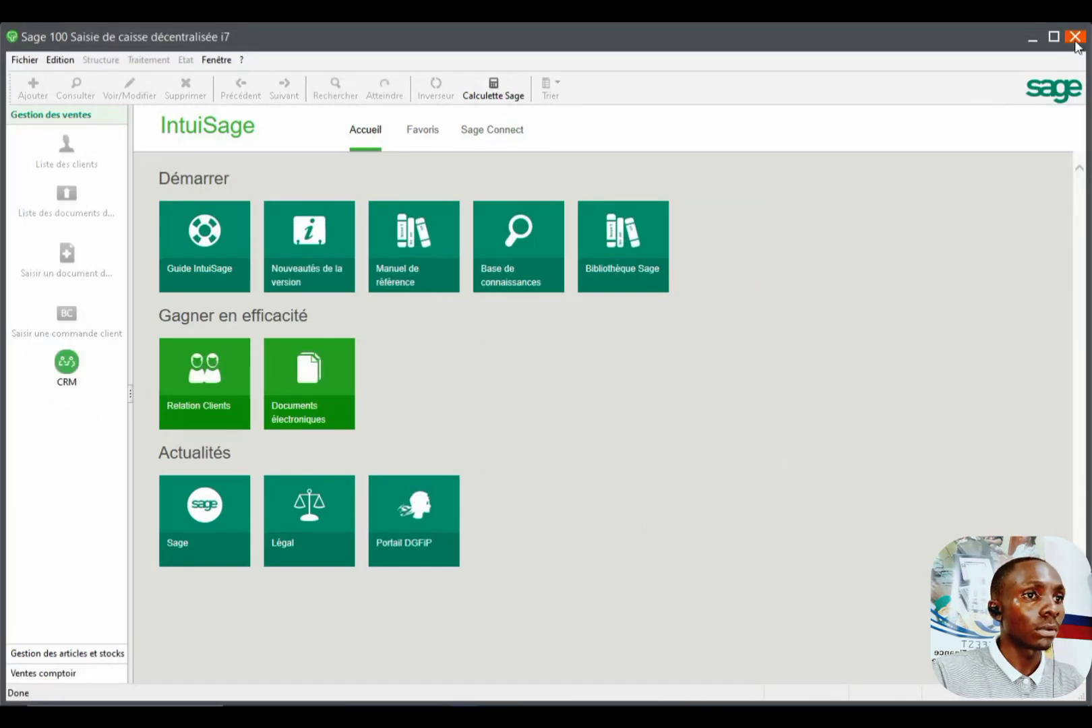
pyautogui.click(1074, 39)
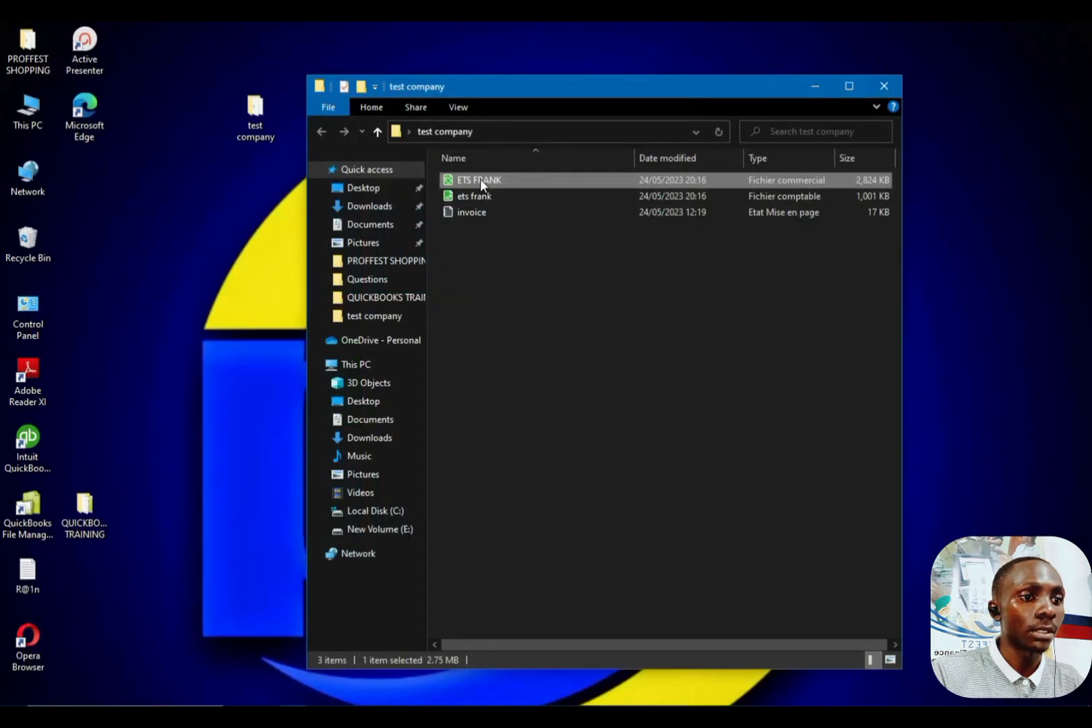
pyautogui.moveTo(458, 703)
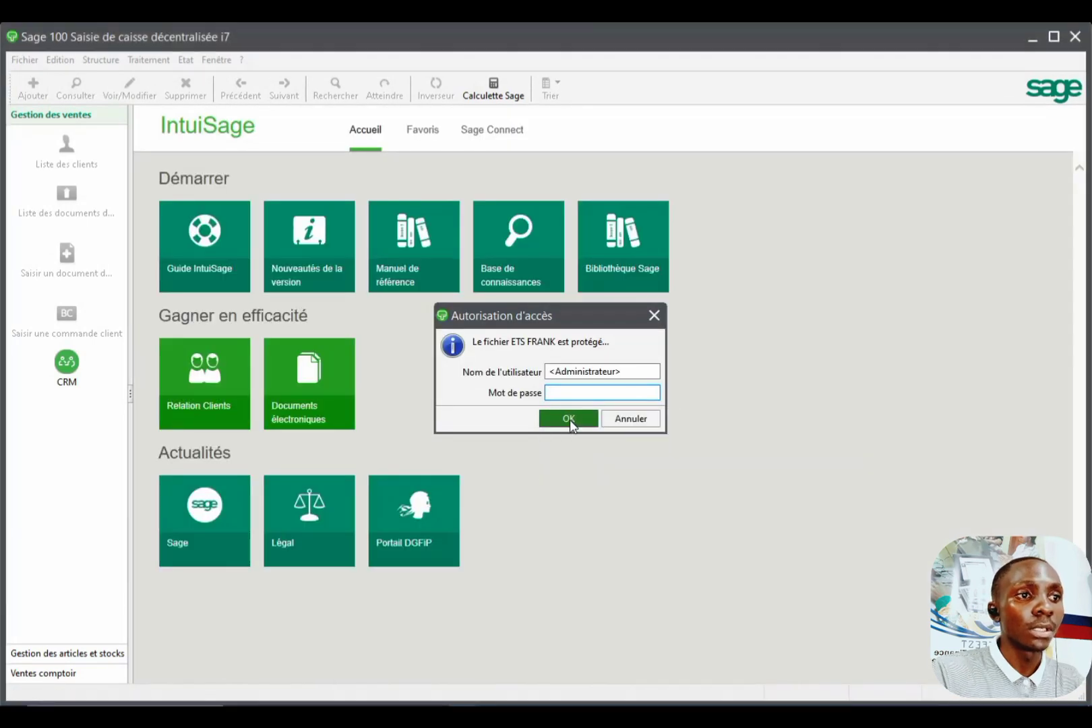
pyautogui.click(569, 419)
pyautogui.click(586, 421)
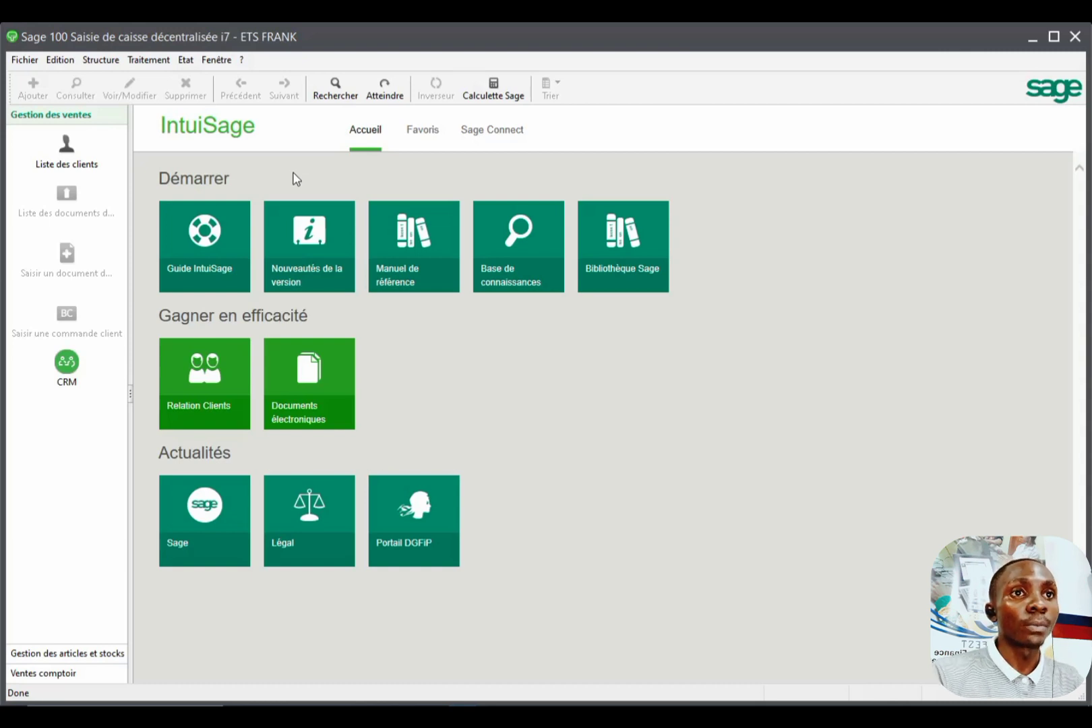
# Open the company parameters (Paramètres société) and check the general accounts settings.
pyautogui.click(25, 59)
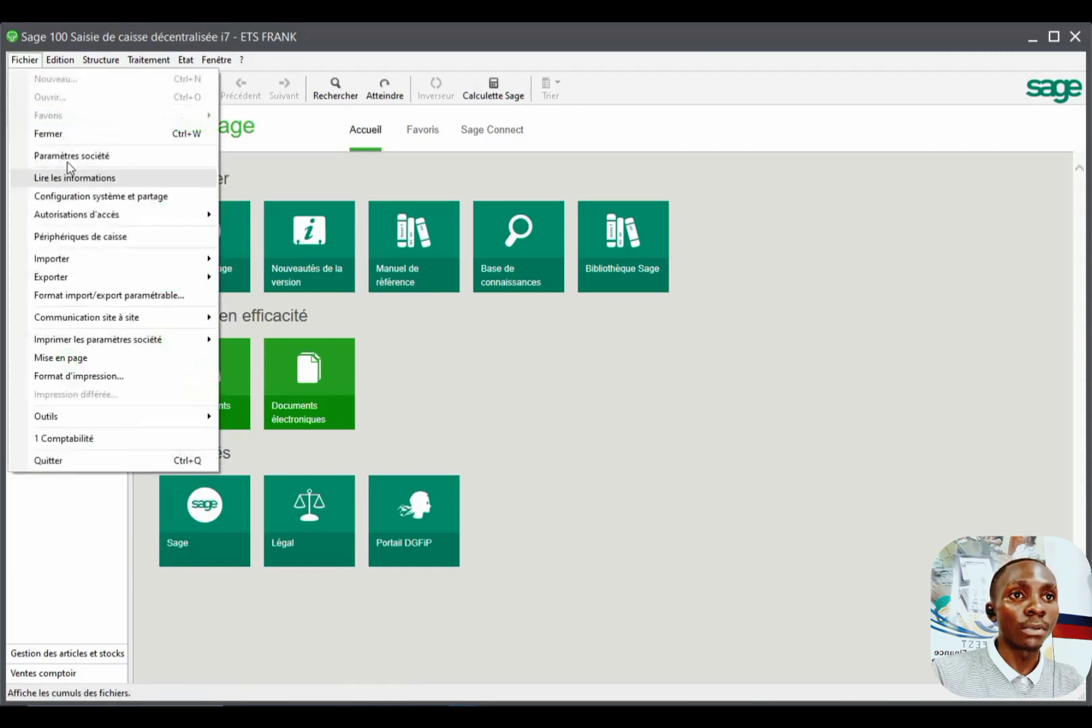
pyautogui.click(87, 159)
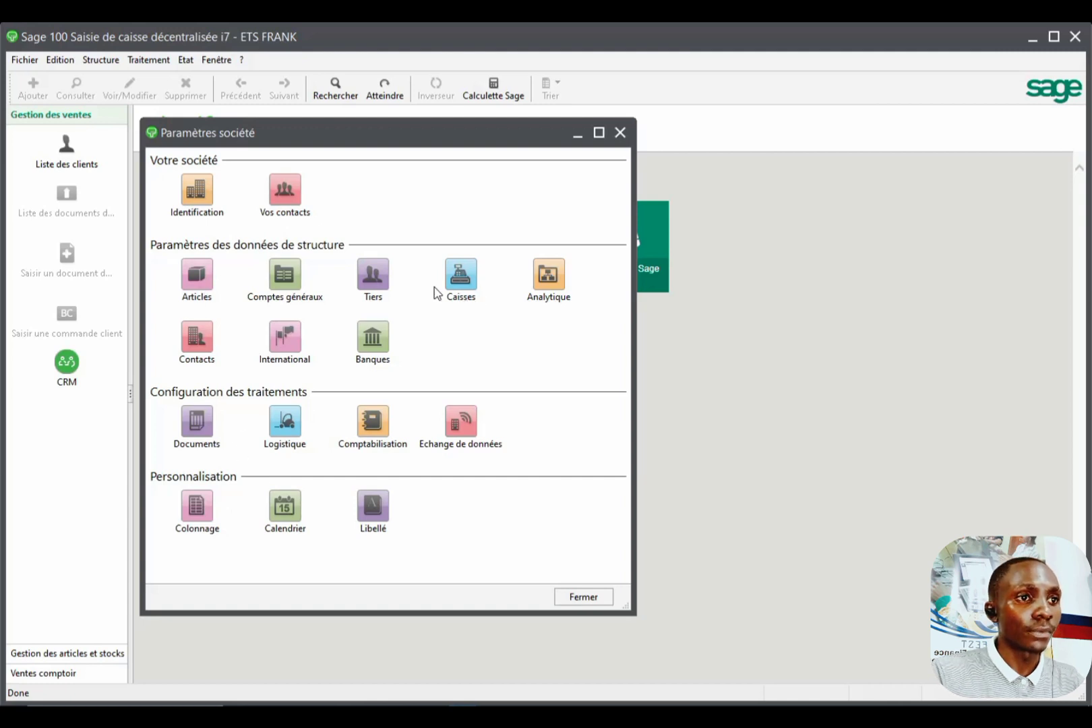
pyautogui.click(283, 280)
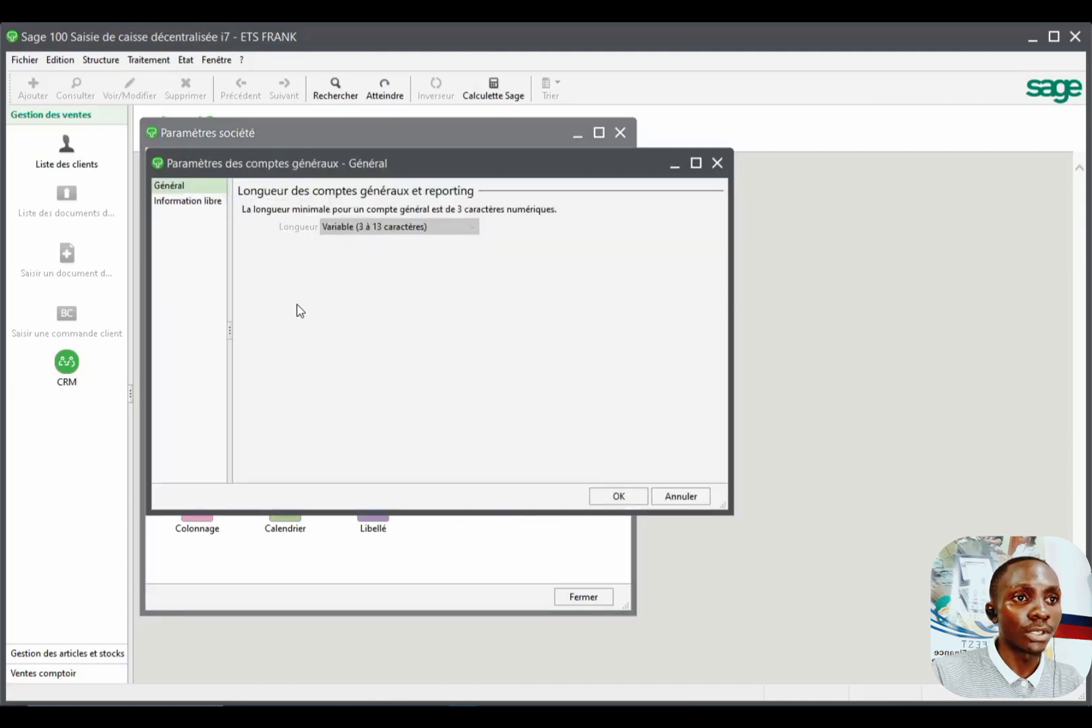
pyautogui.click(717, 163)
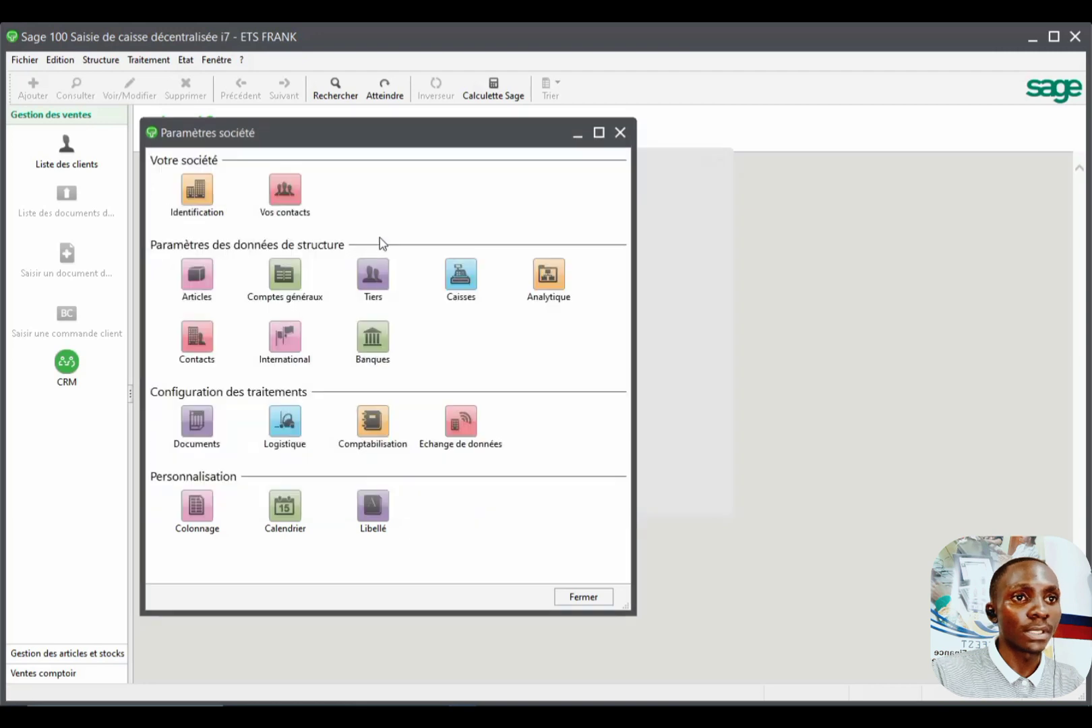
# Examine the packaging, article catalogue and sales unit settings in the article parameters, closing them without changes.
pyautogui.click(211, 288)
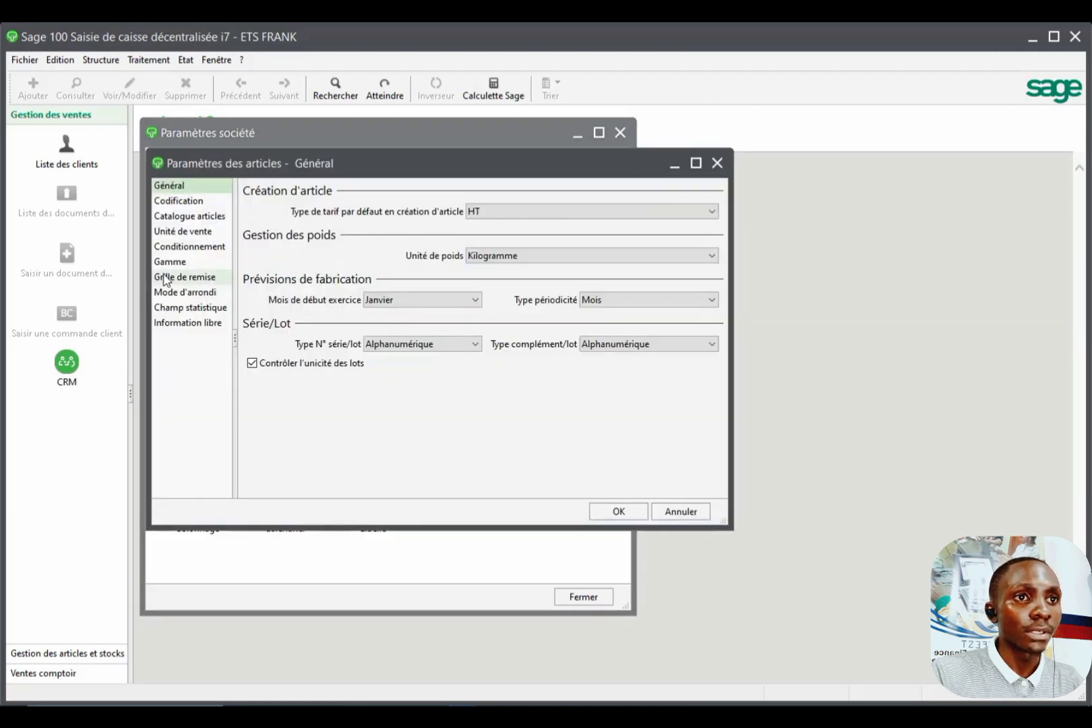
pyautogui.click(198, 246)
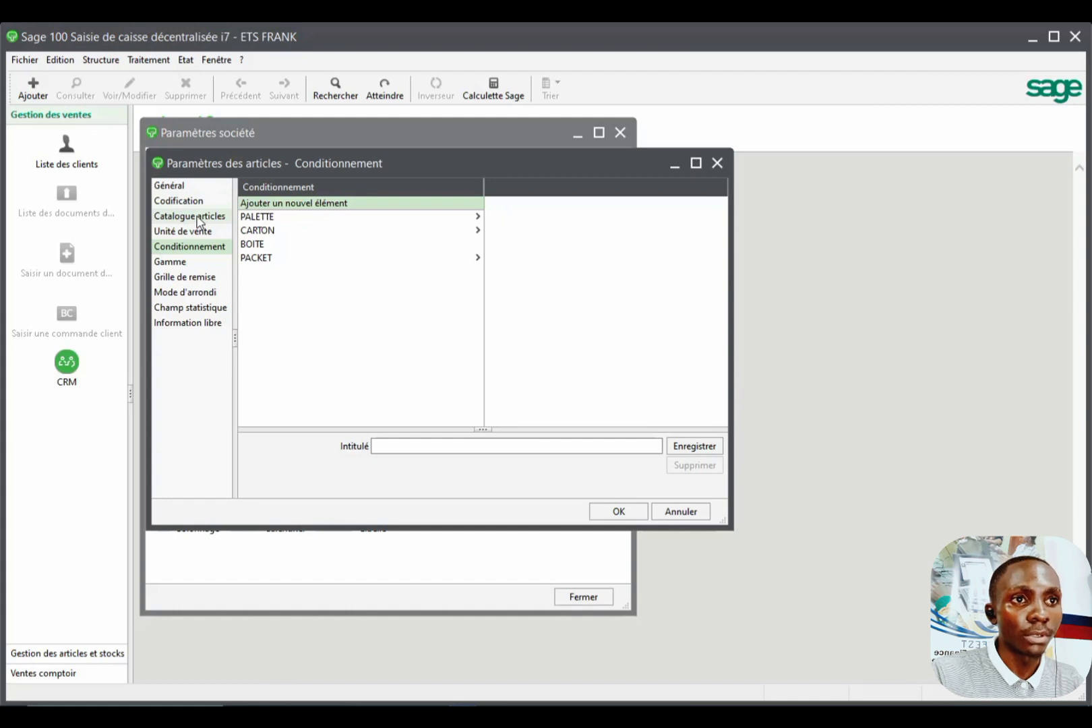
pyautogui.click(196, 216)
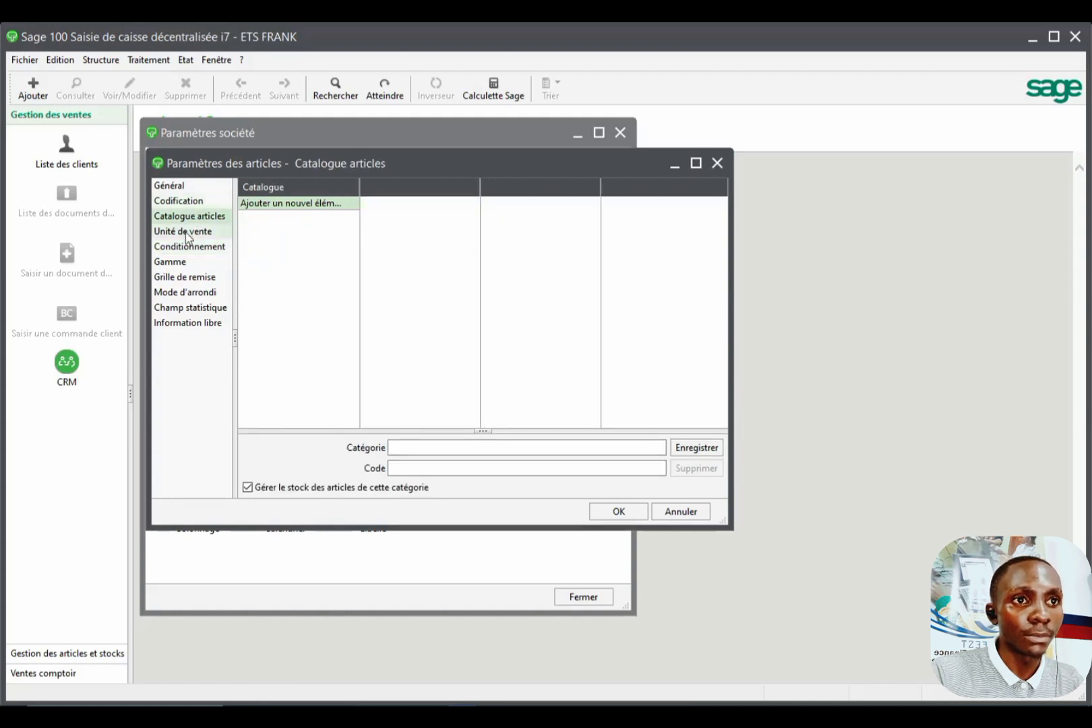
pyautogui.click(197, 232)
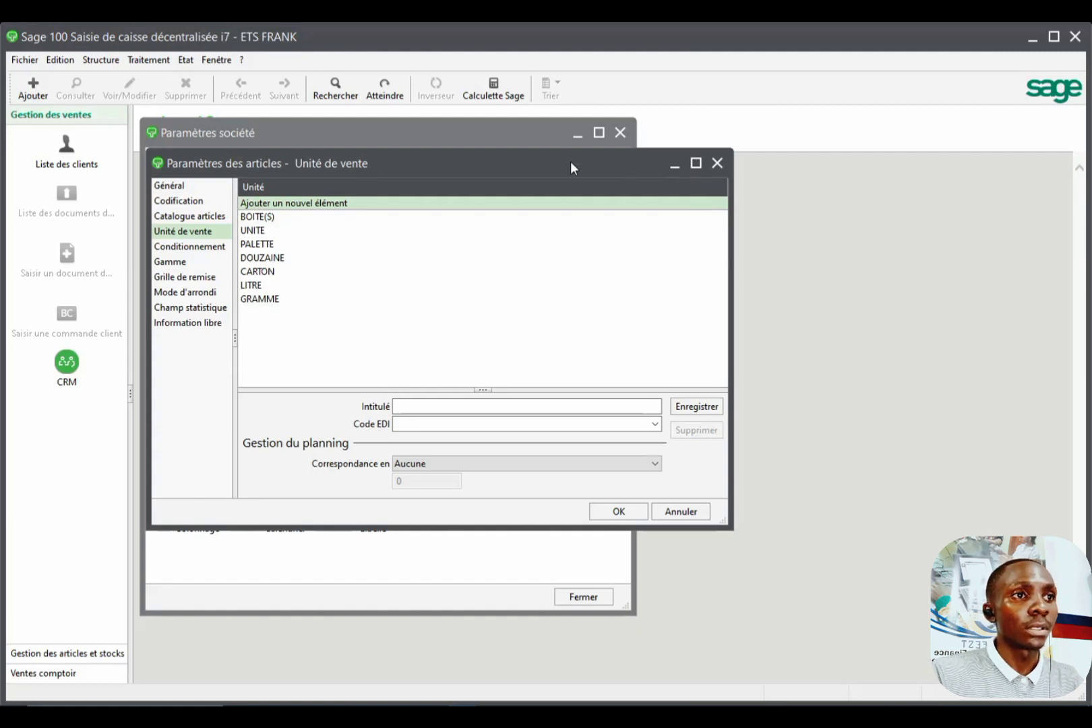
pyautogui.moveTo(570, 163); pyautogui.dragTo(646, 213)
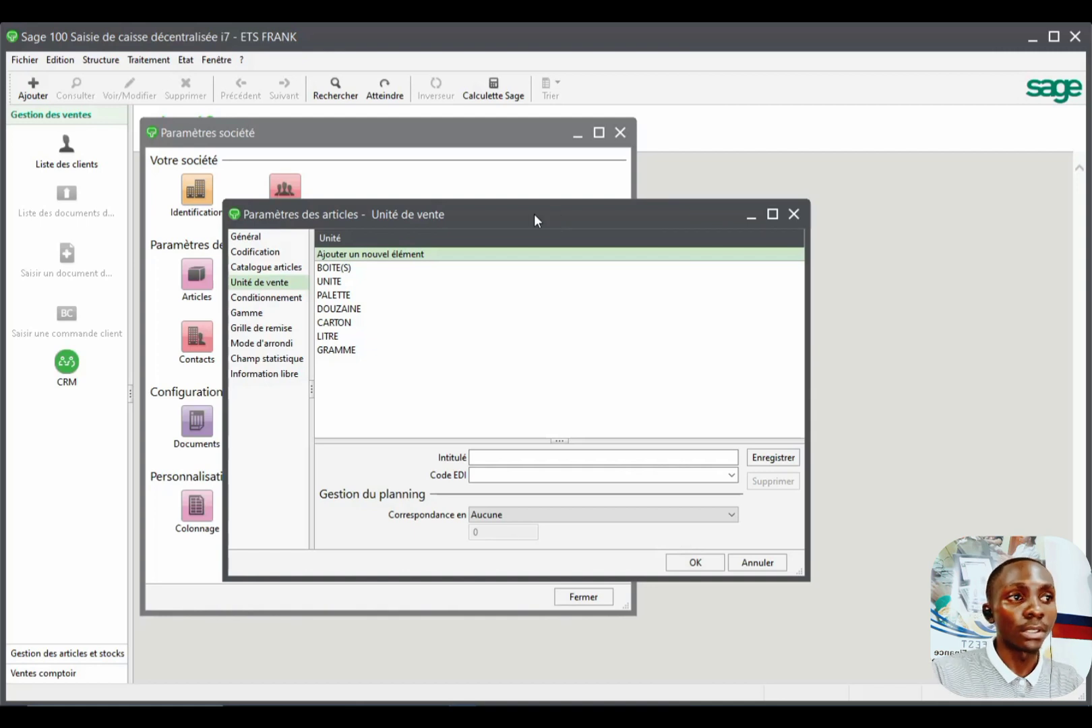
pyautogui.click(793, 213)
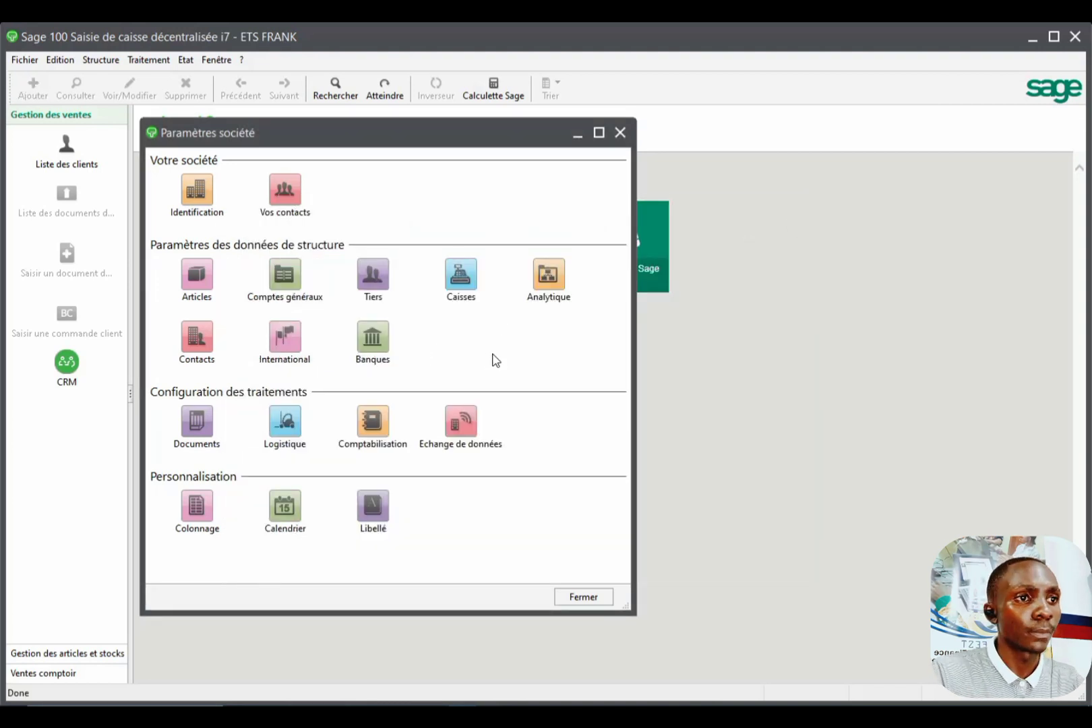
# Close the company parameters and display the list of article families (Familles).
pyautogui.click(620, 134)
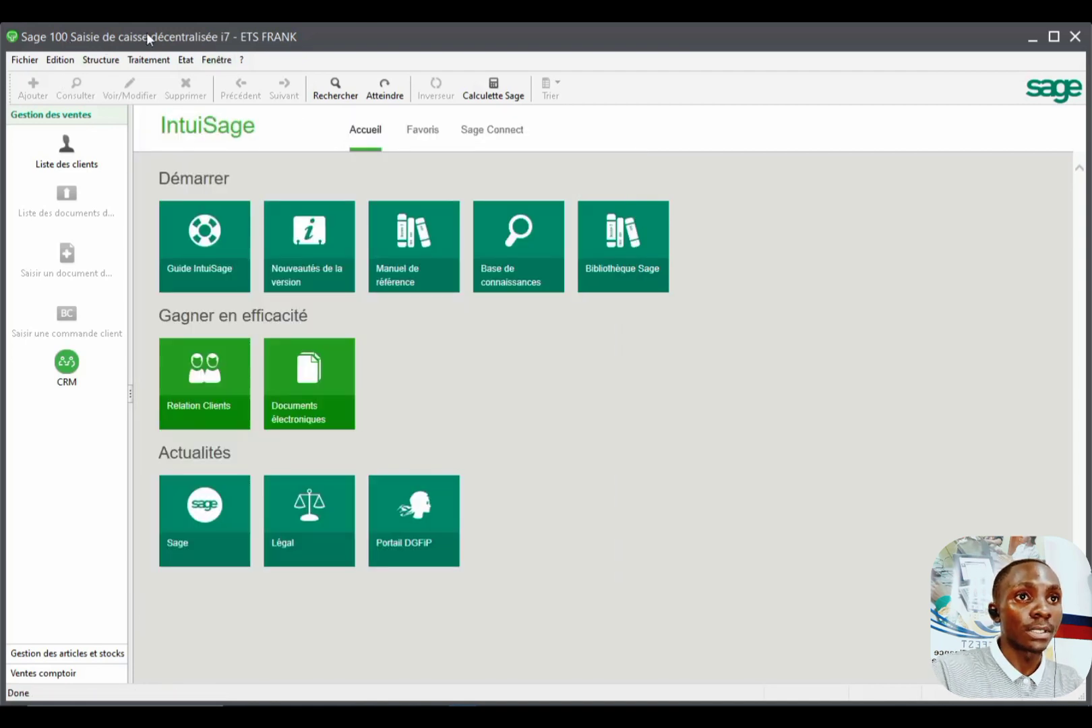
pyautogui.click(103, 62)
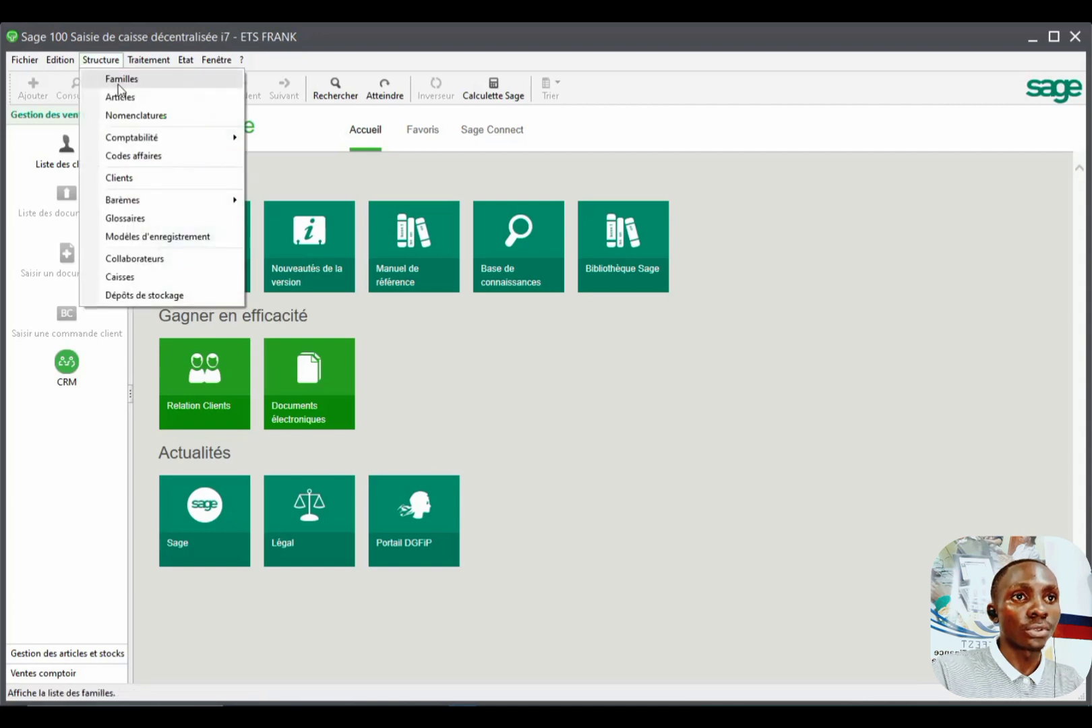
pyautogui.click(122, 83)
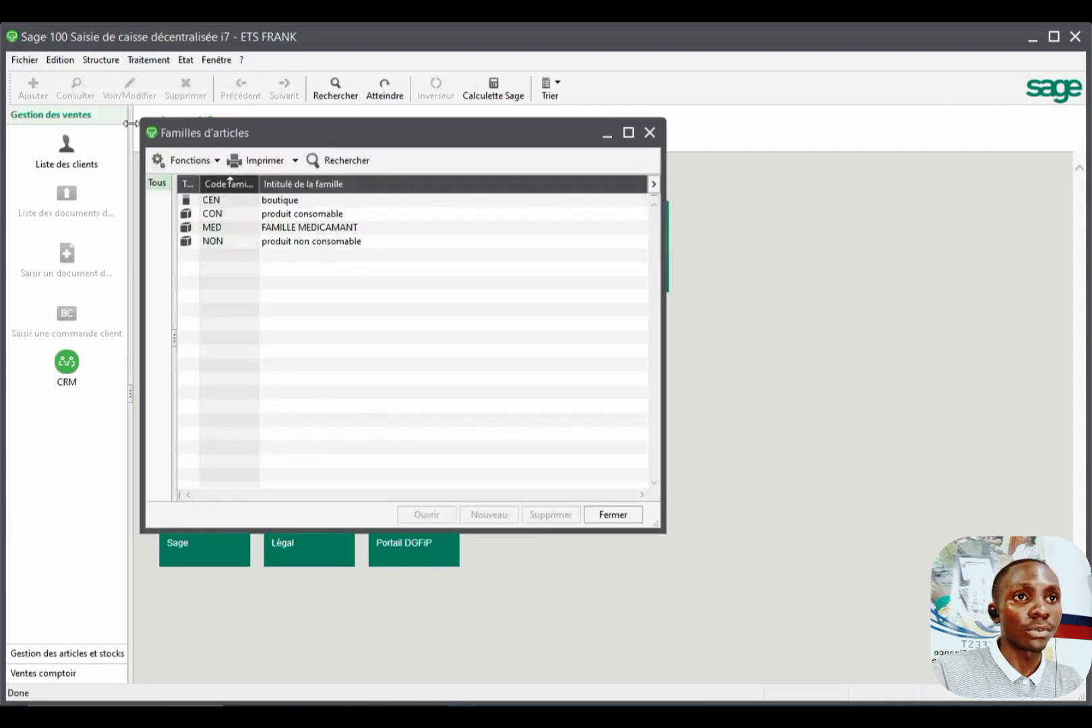
# Examine the articles list, including families, purchase prices, sales prices and real stock, and close it.
pyautogui.click(107, 62)
pyautogui.click(119, 97)
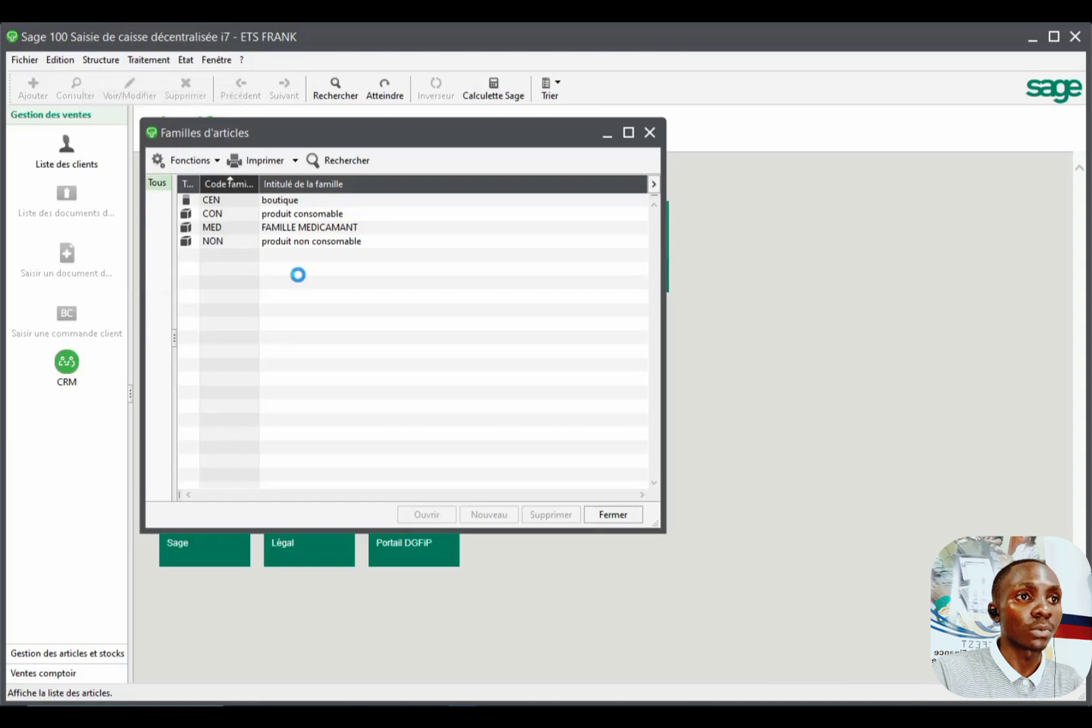
pyautogui.scroll(-4, 661, 428)
pyautogui.scroll(4, 660, 429)
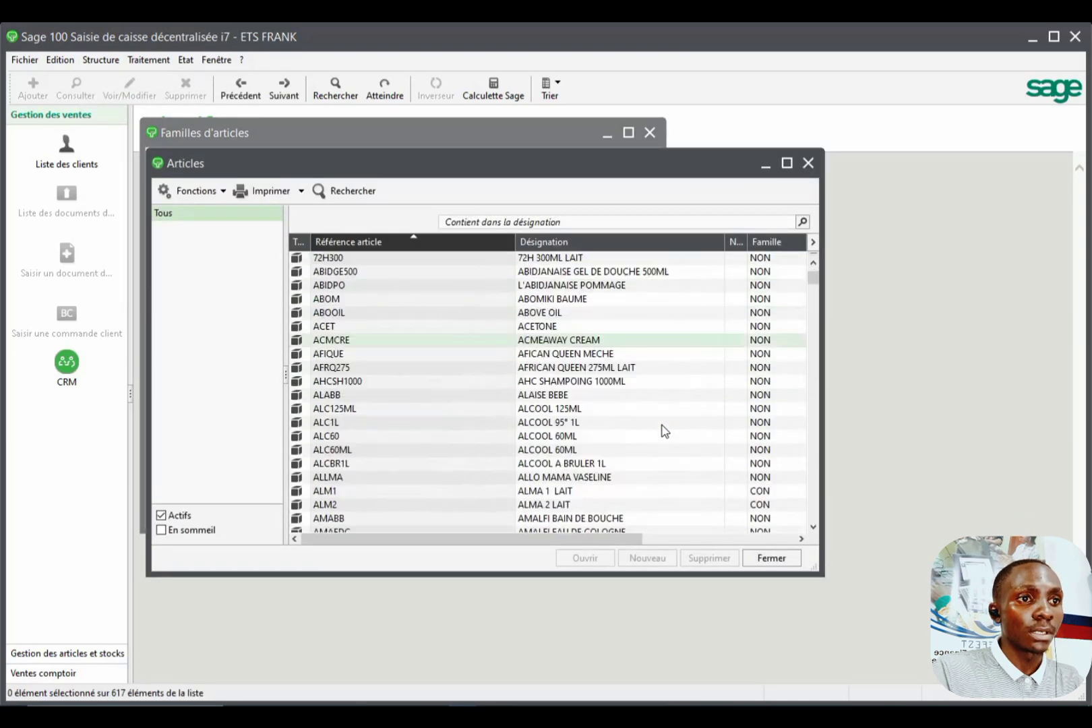
pyautogui.moveTo(630, 538); pyautogui.dragTo(780, 541)
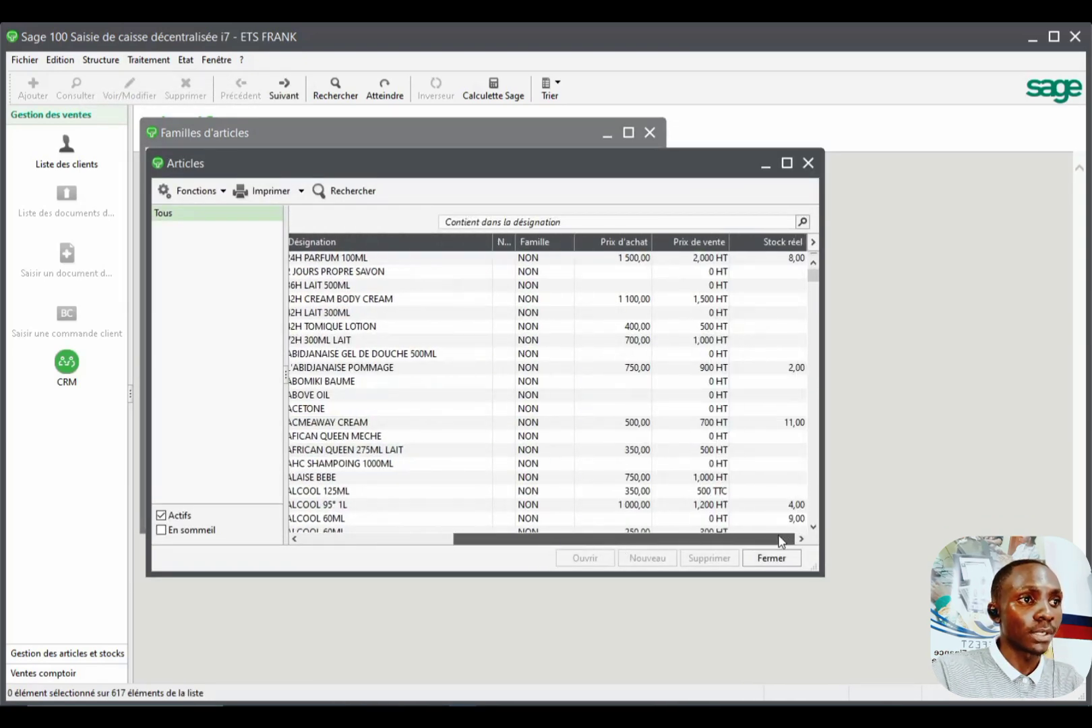
pyautogui.click(807, 162)
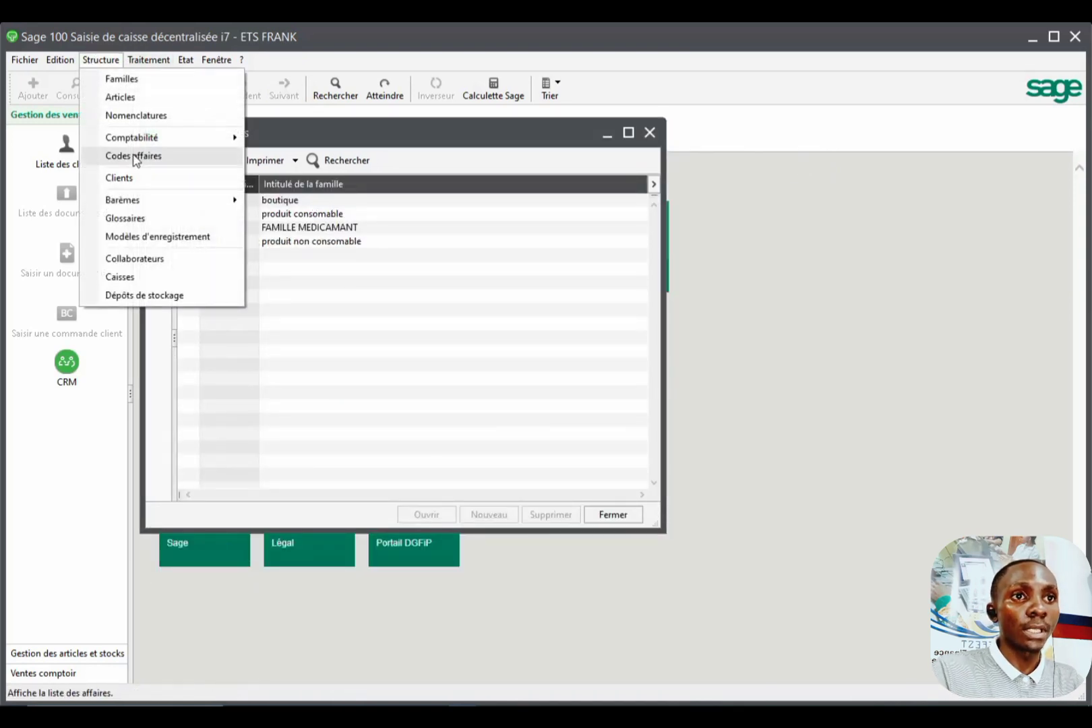
# Check the client list, and close it together with the article families list.
pyautogui.moveTo(140, 142)
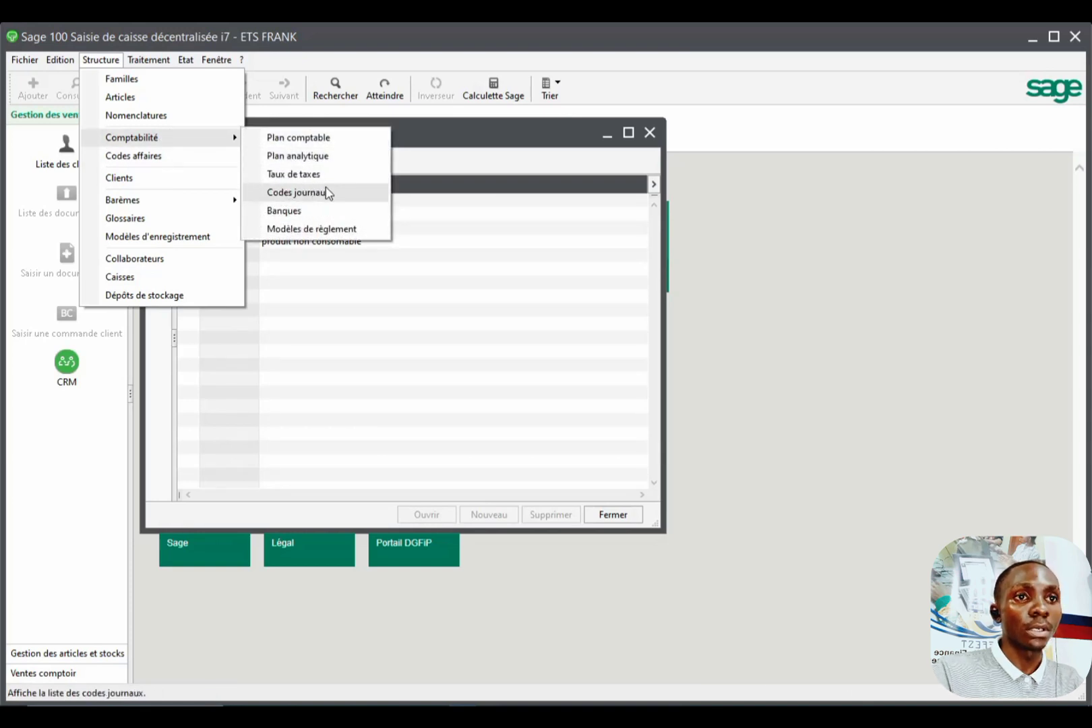
pyautogui.click(124, 177)
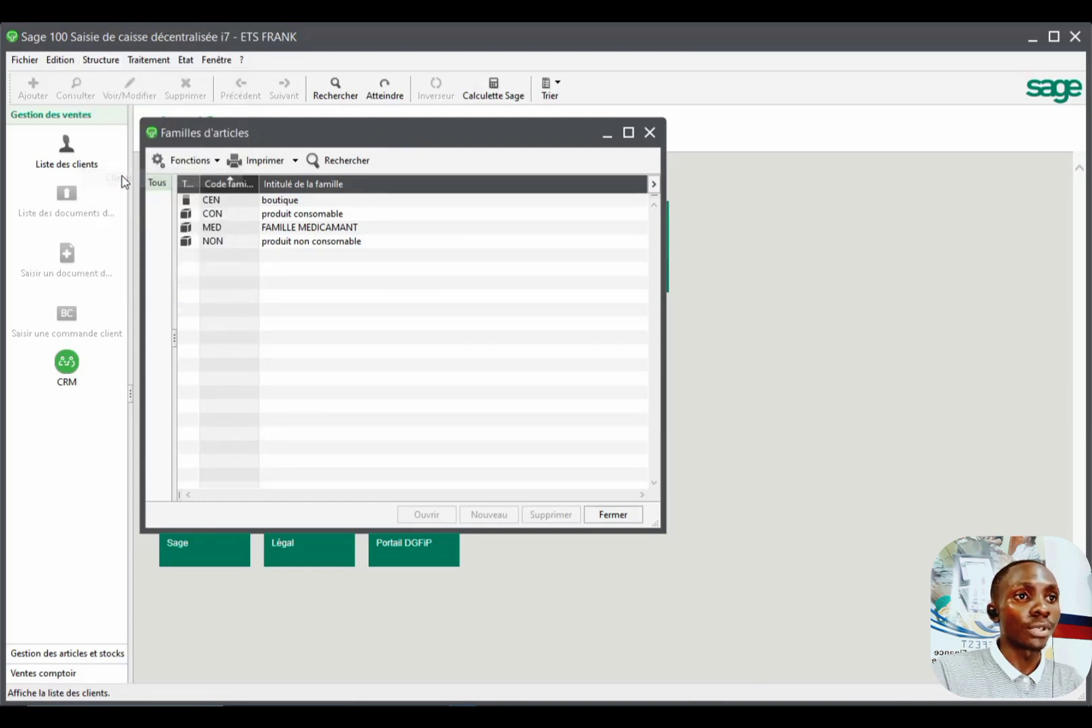
pyautogui.click(101, 60)
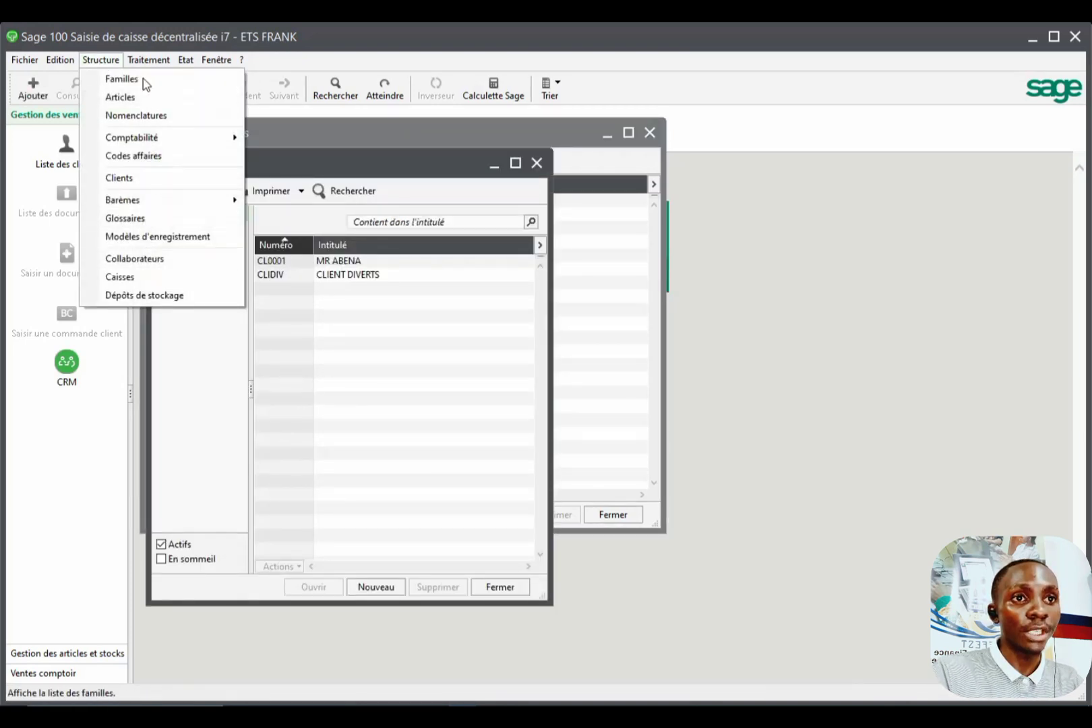
pyautogui.moveTo(165, 201)
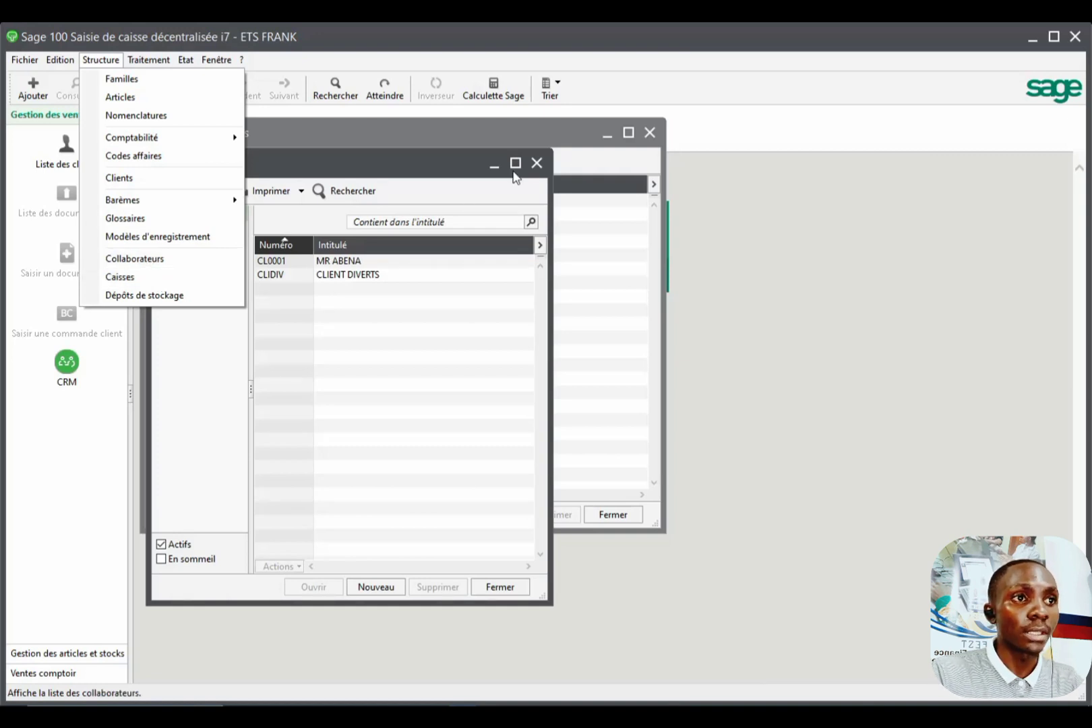
pyautogui.click(536, 164)
pyautogui.click(536, 163)
pyautogui.click(649, 133)
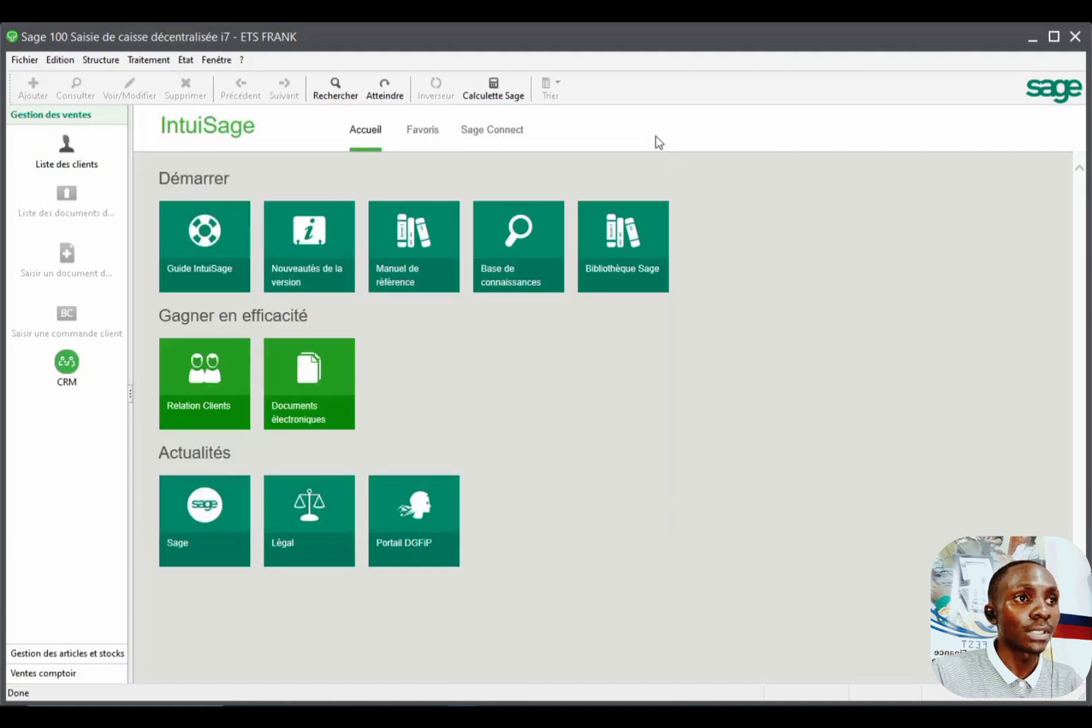
# Open the Collaborateurs list and start a blank record for a new collaborator.
pyautogui.click(104, 59)
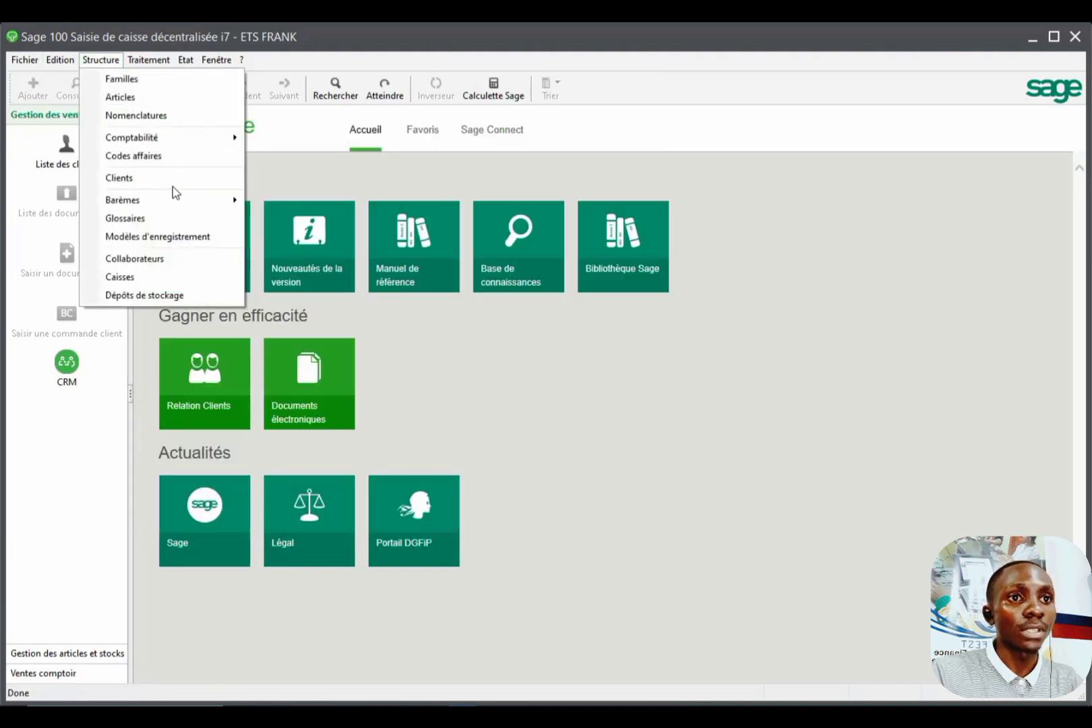
pyautogui.click(160, 260)
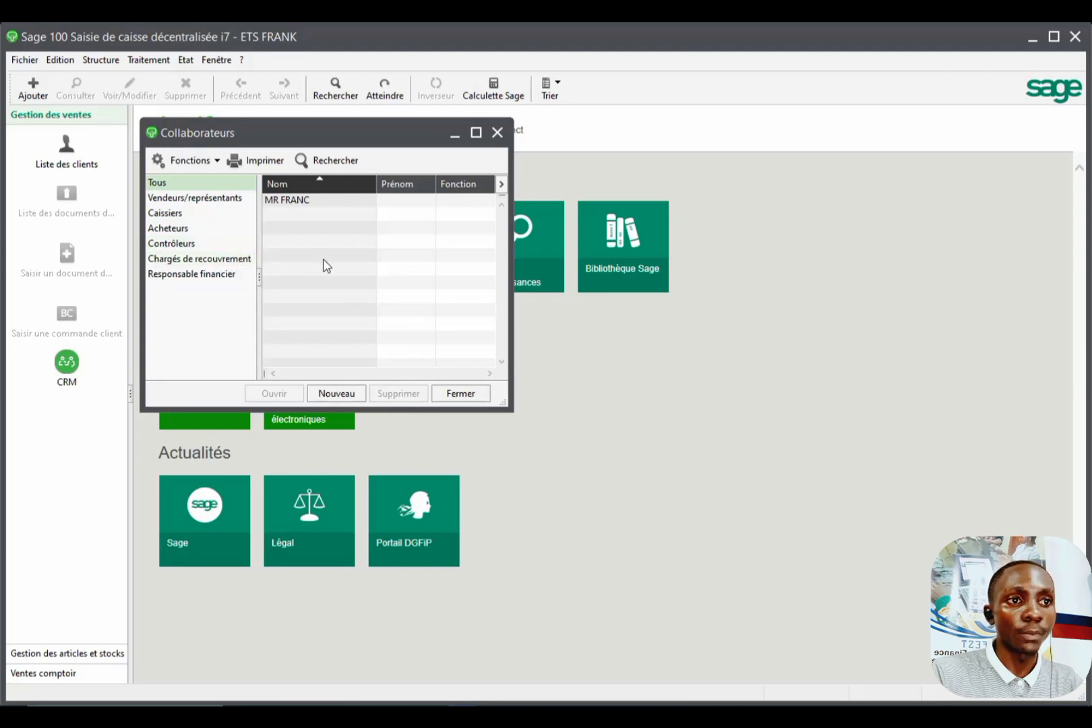
pyautogui.click(346, 388)
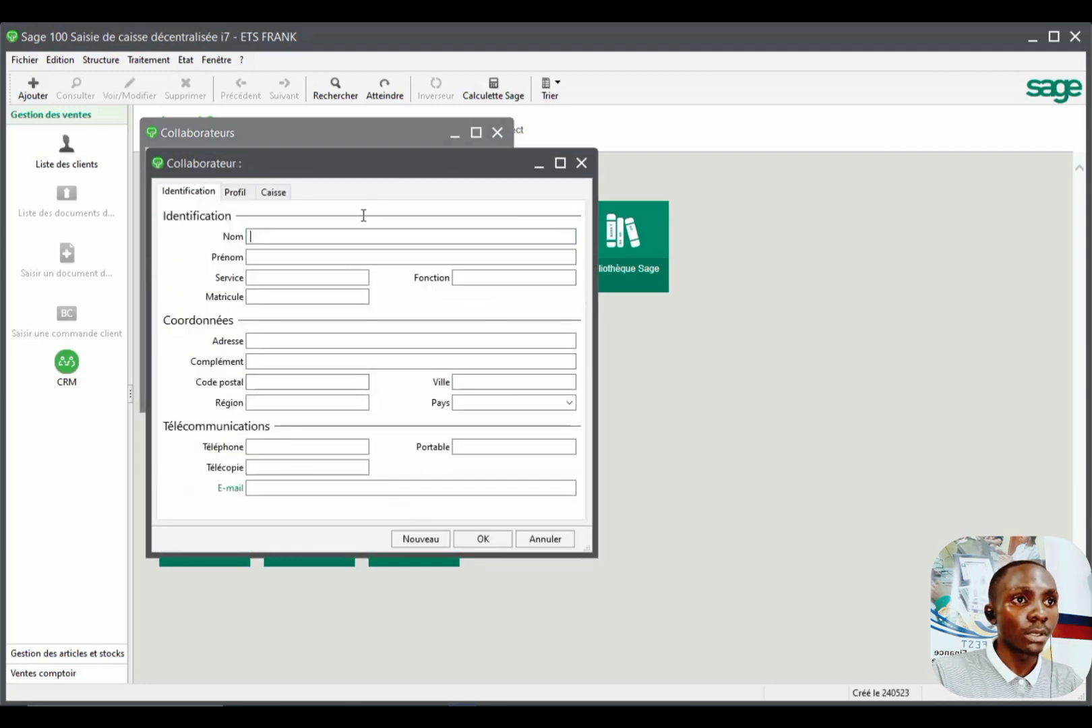
pyautogui.moveTo(380, 171); pyautogui.dragTo(691, 166)
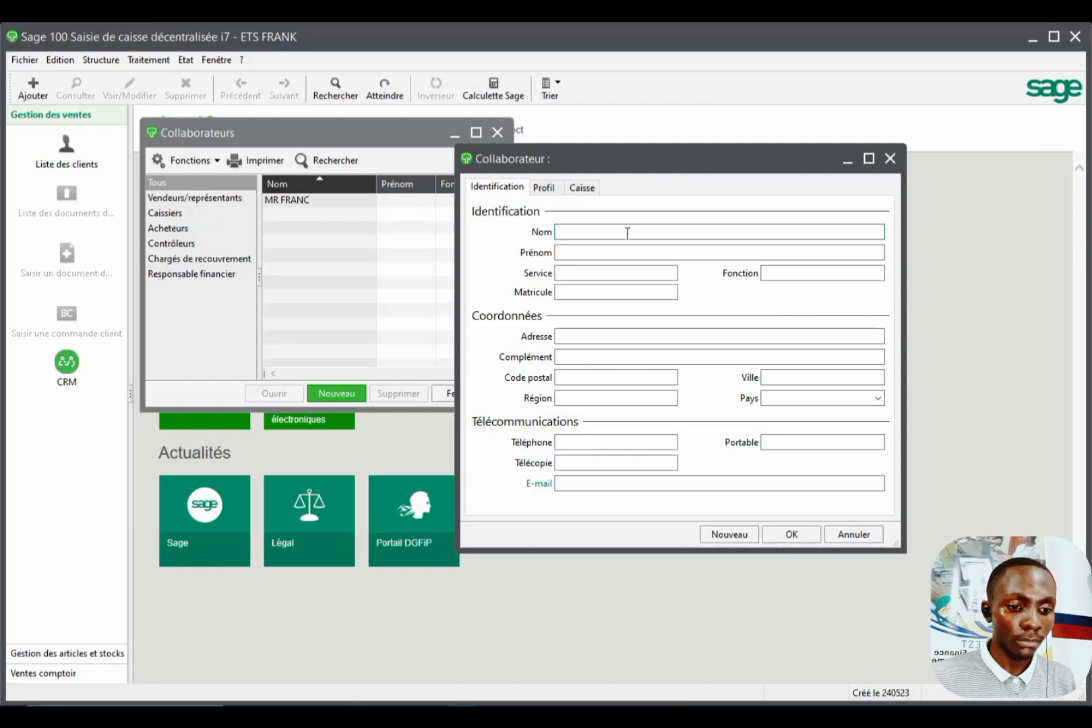
# Name the new collaborator CASHIER 1, leave the other identification fields empty, and save the record.
pyautogui.write('CQSHI')
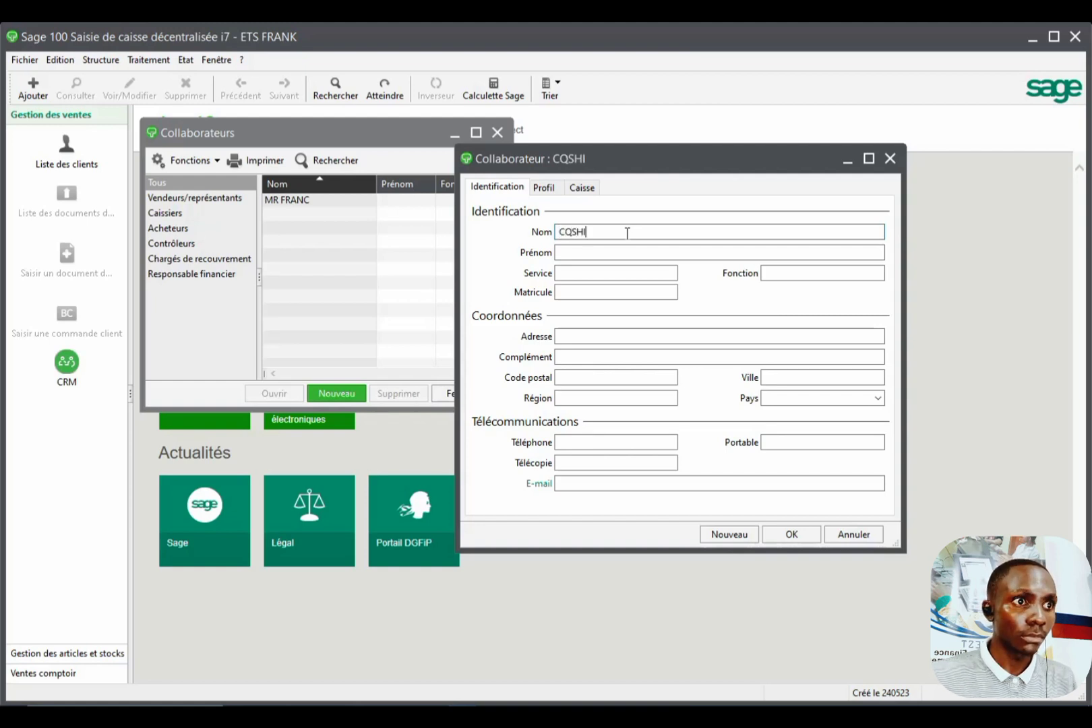
pyautogui.press('BackSpace')
pyautogui.press('BackSpace')
pyautogui.press('BackSpace')
pyautogui.write('A')
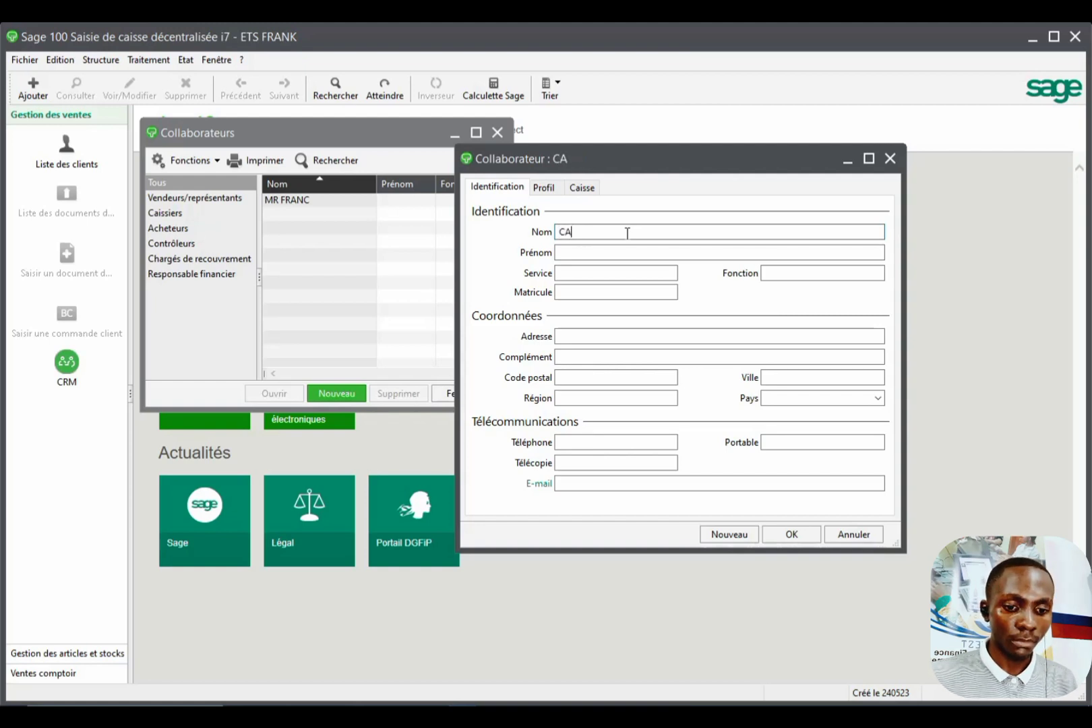
pyautogui.write('SHIER 1')
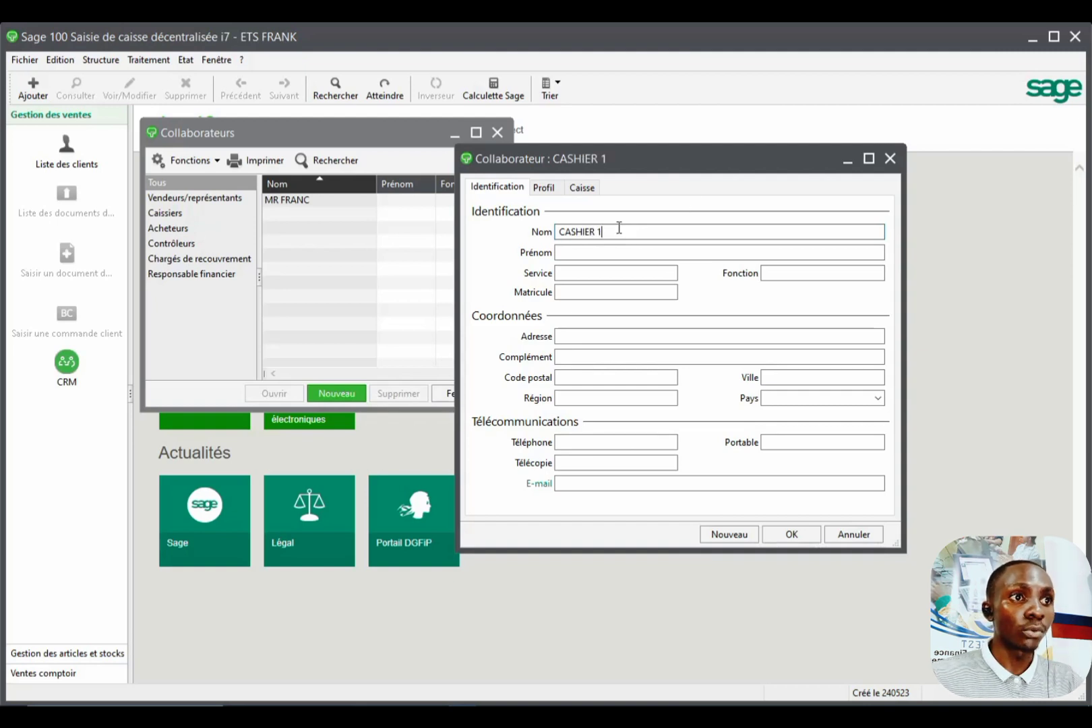
pyautogui.moveTo(617, 232); pyautogui.dragTo(551, 237)
pyautogui.click(577, 249)
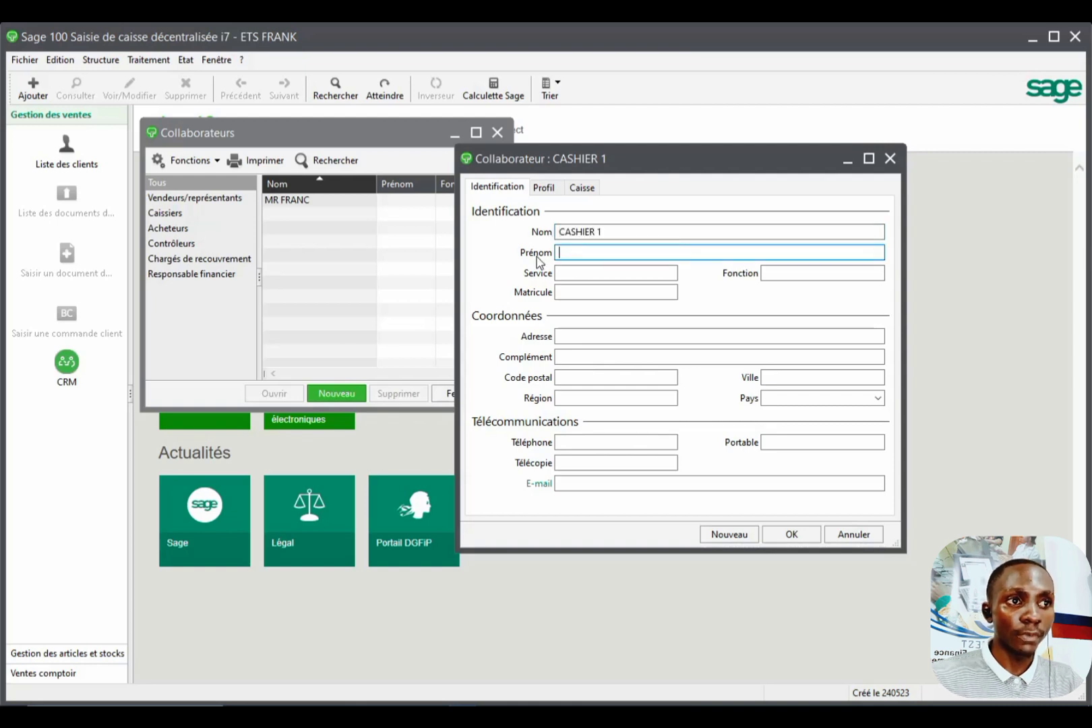
pyautogui.click(578, 274)
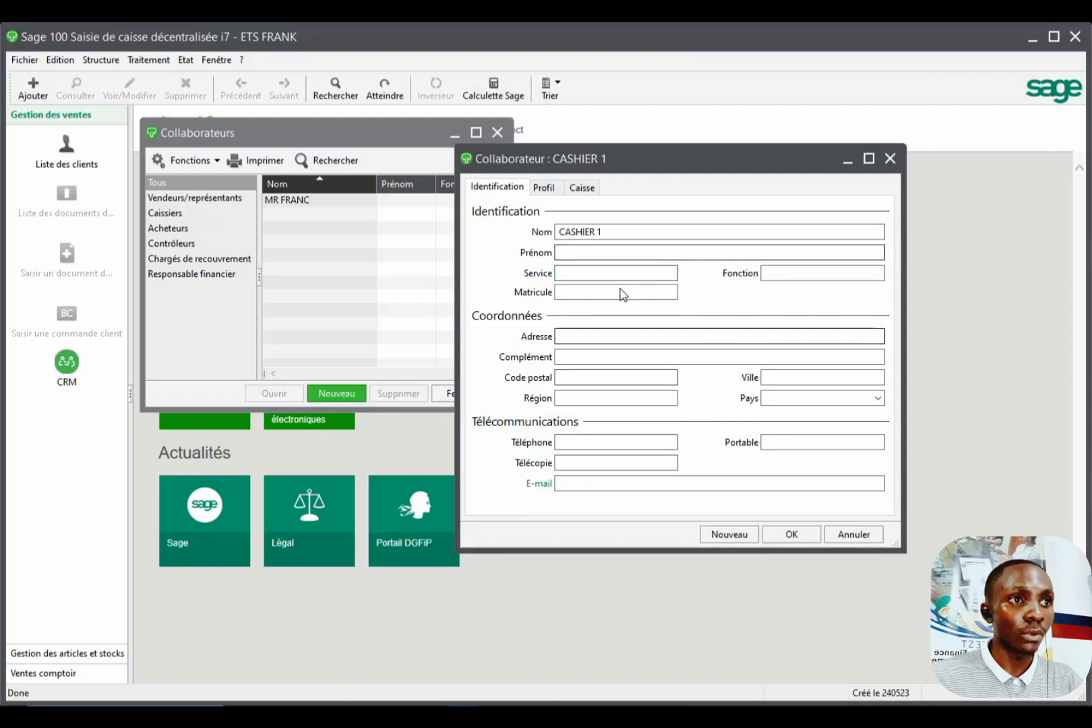
pyautogui.click(795, 535)
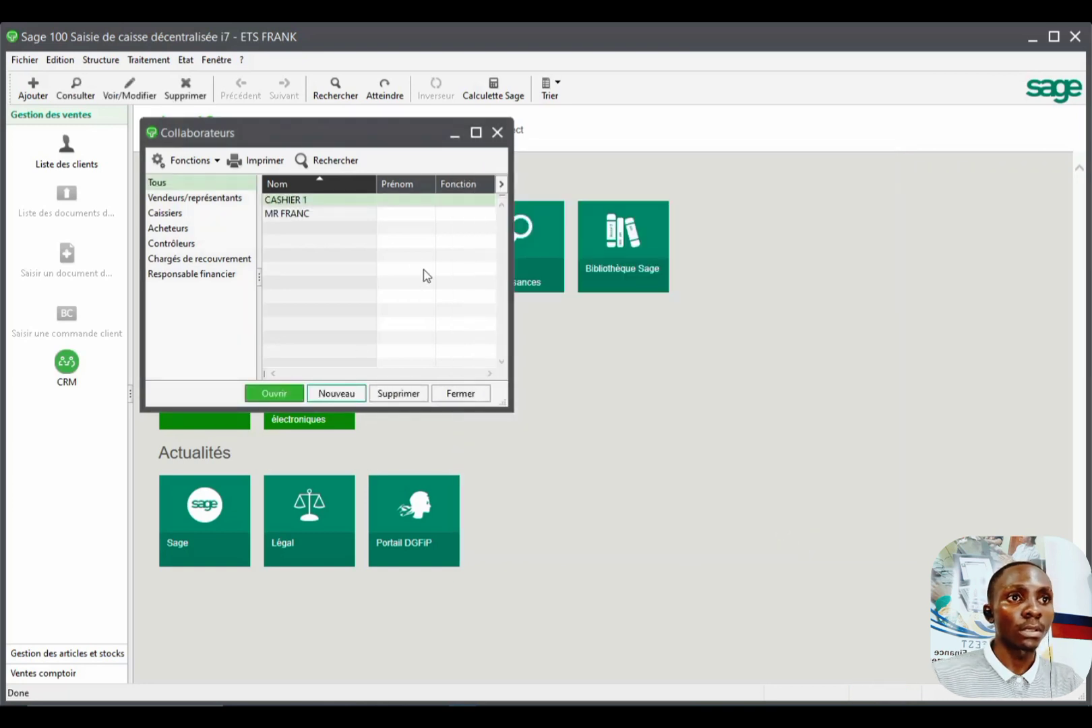
# Check the identification details of the other collaborator in the list and close the record without changes.
pyautogui.click(290, 214)
pyautogui.doubleClick(291, 213)
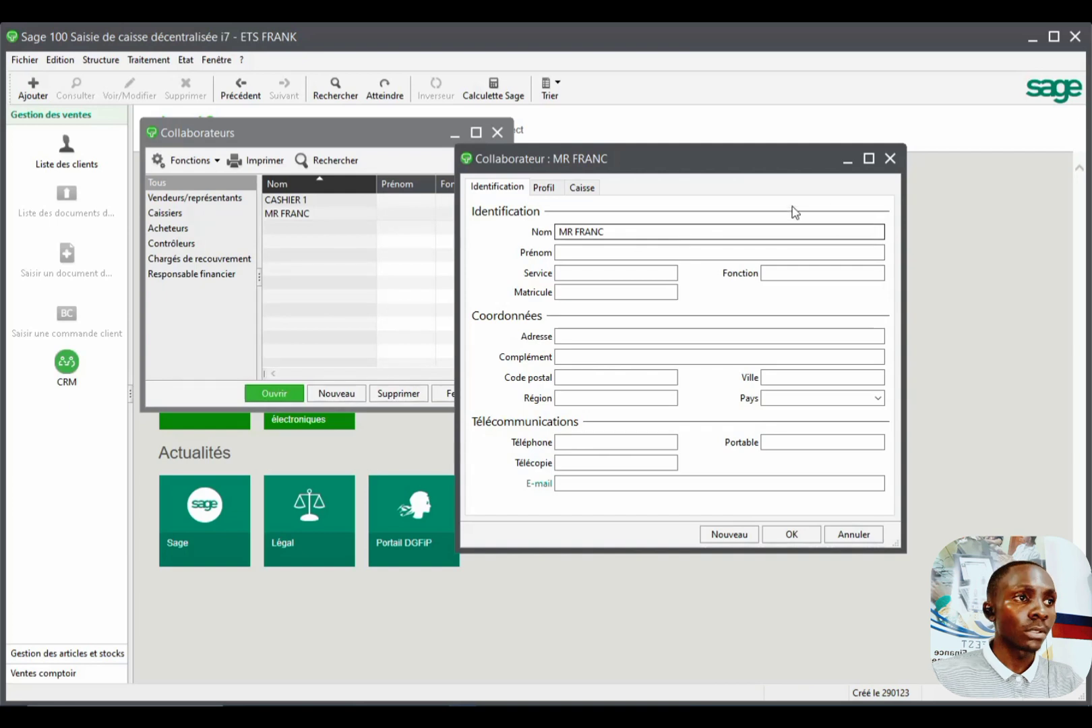
pyautogui.click(890, 159)
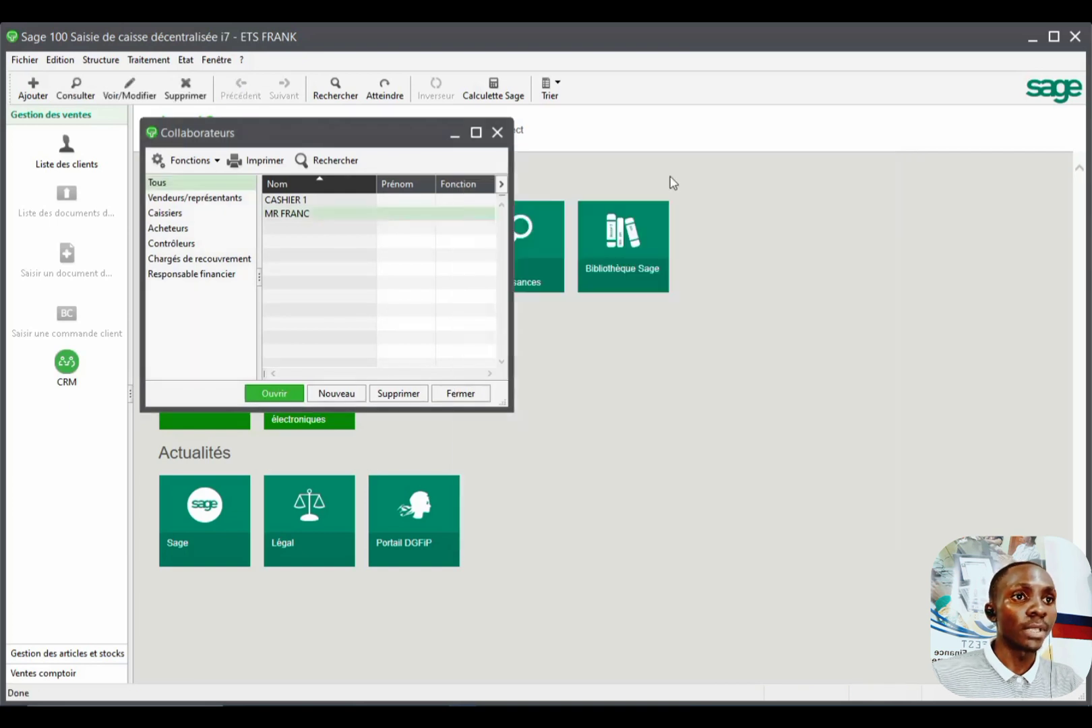
# Examine CASHIER 1's identification, managed cash registers, profile and access authorisation settings, closing the record without changes.
pyautogui.doubleClick(323, 202)
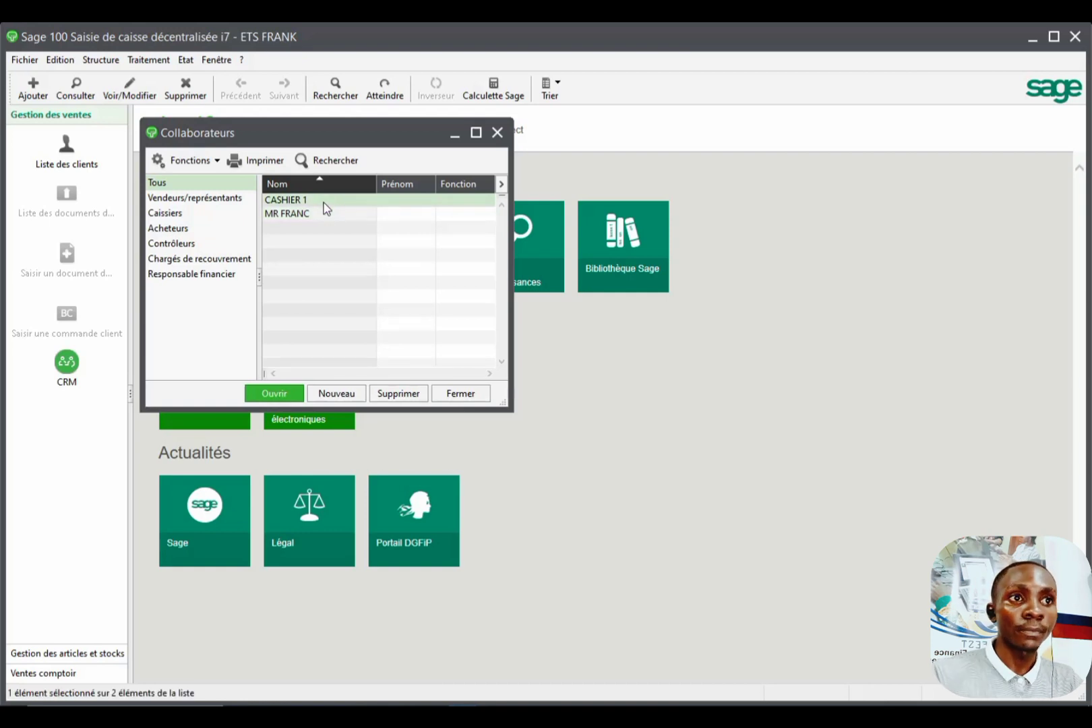
pyautogui.moveTo(668, 157); pyautogui.dragTo(543, 147)
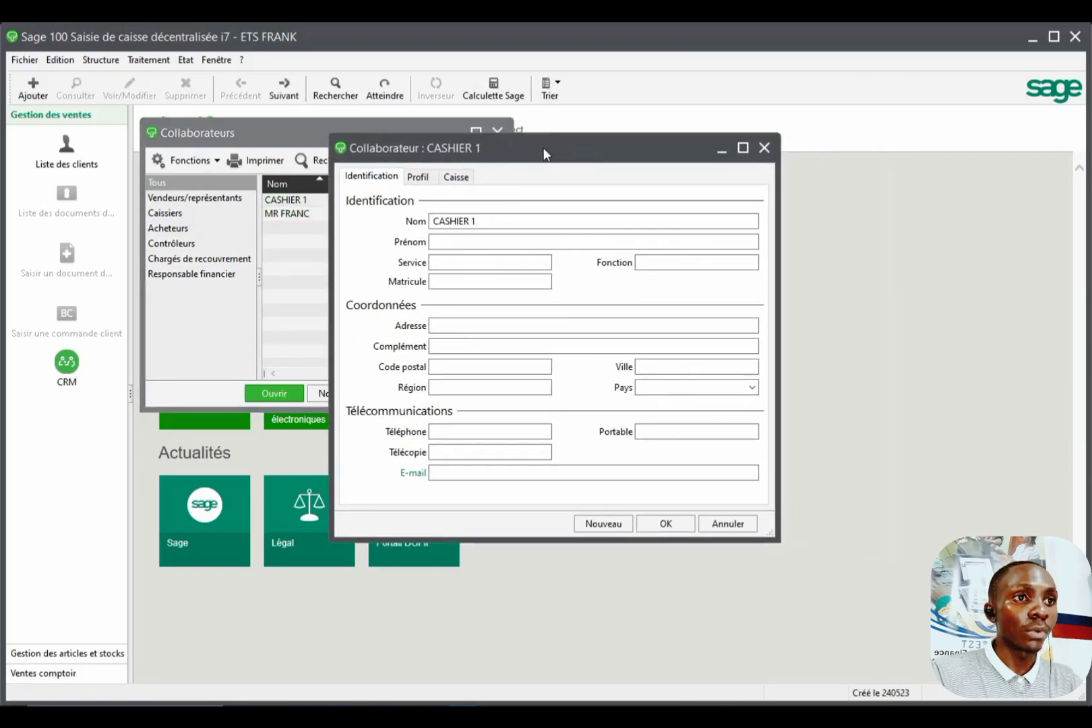
pyautogui.click(475, 245)
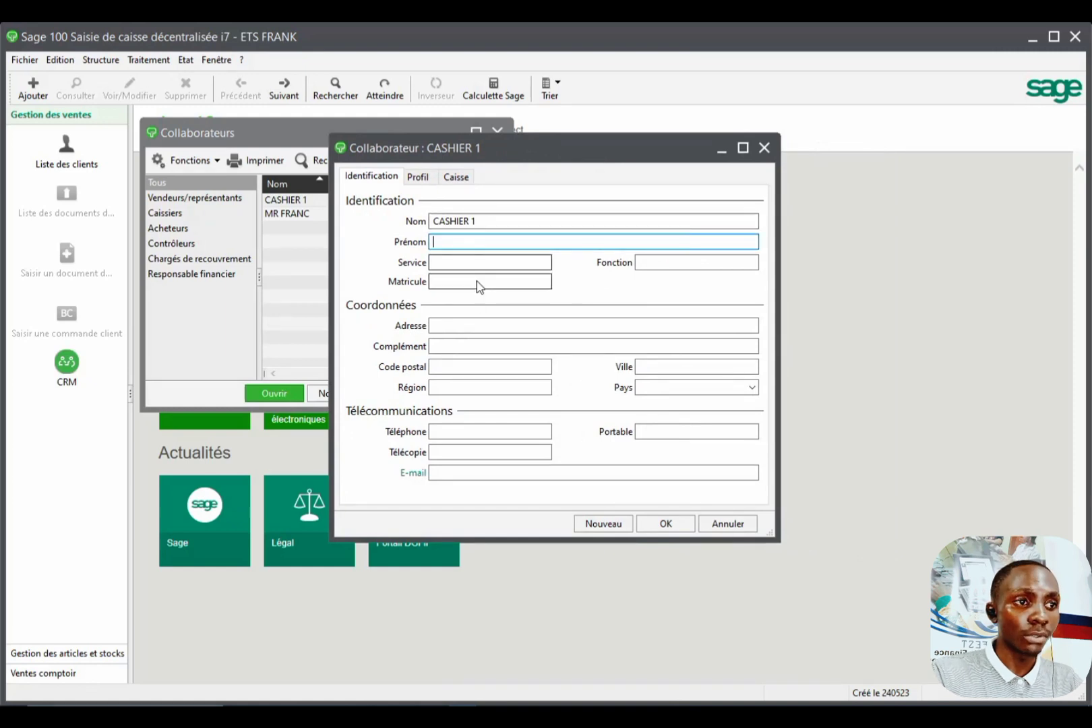
pyautogui.click(457, 179)
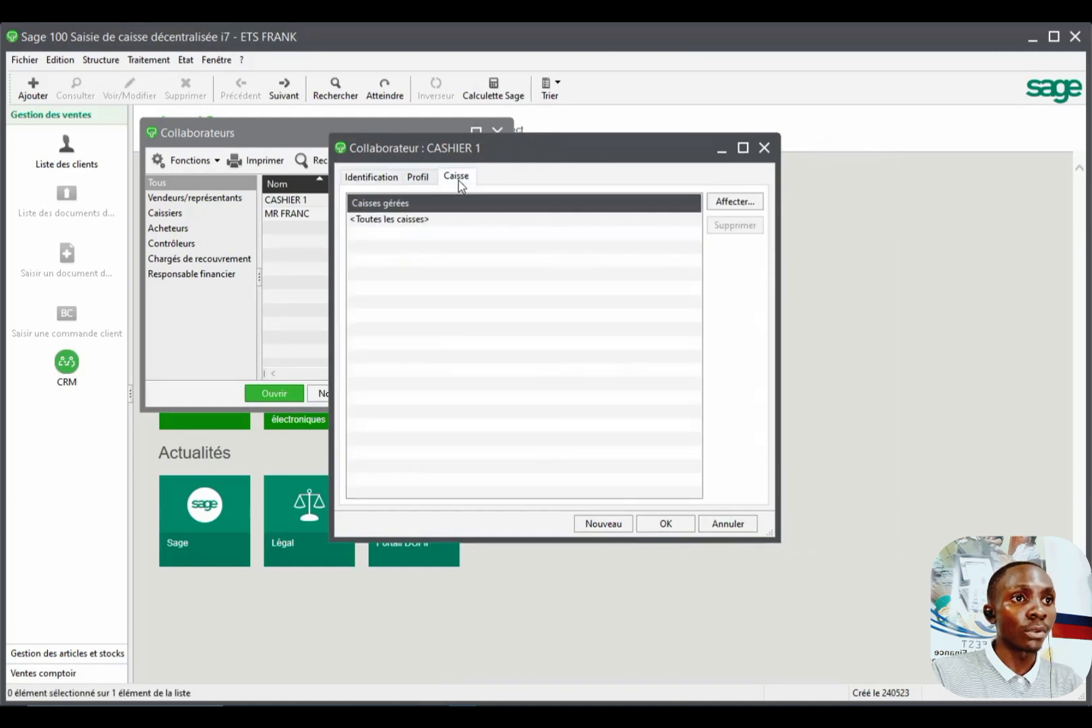
pyautogui.click(419, 178)
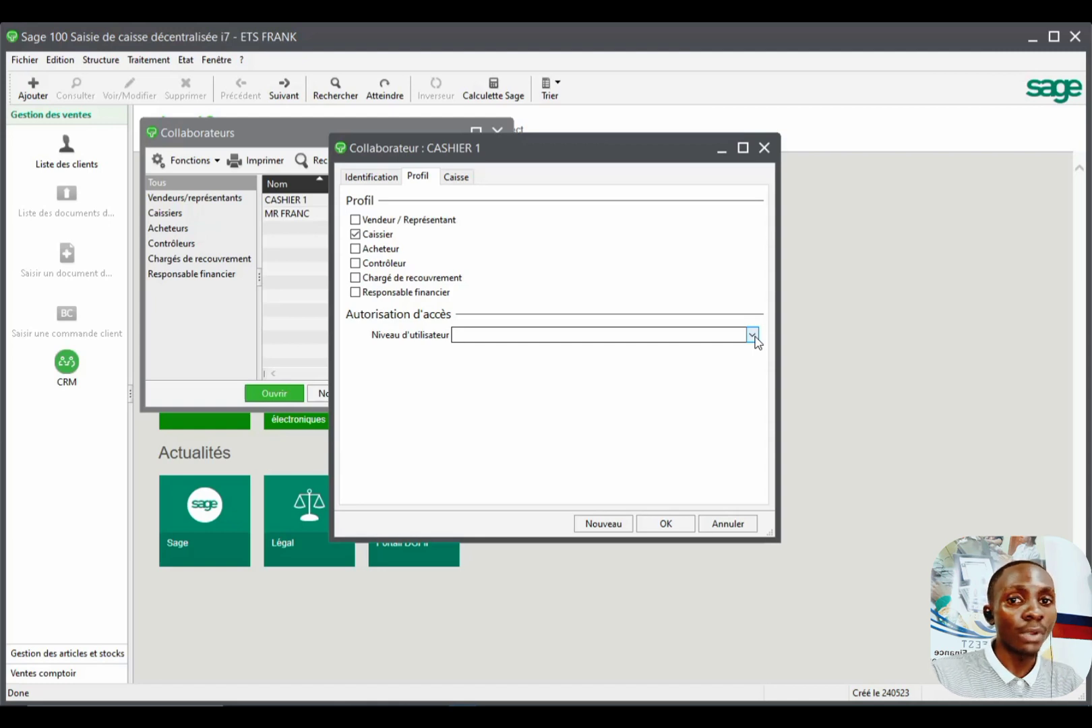
pyautogui.click(379, 179)
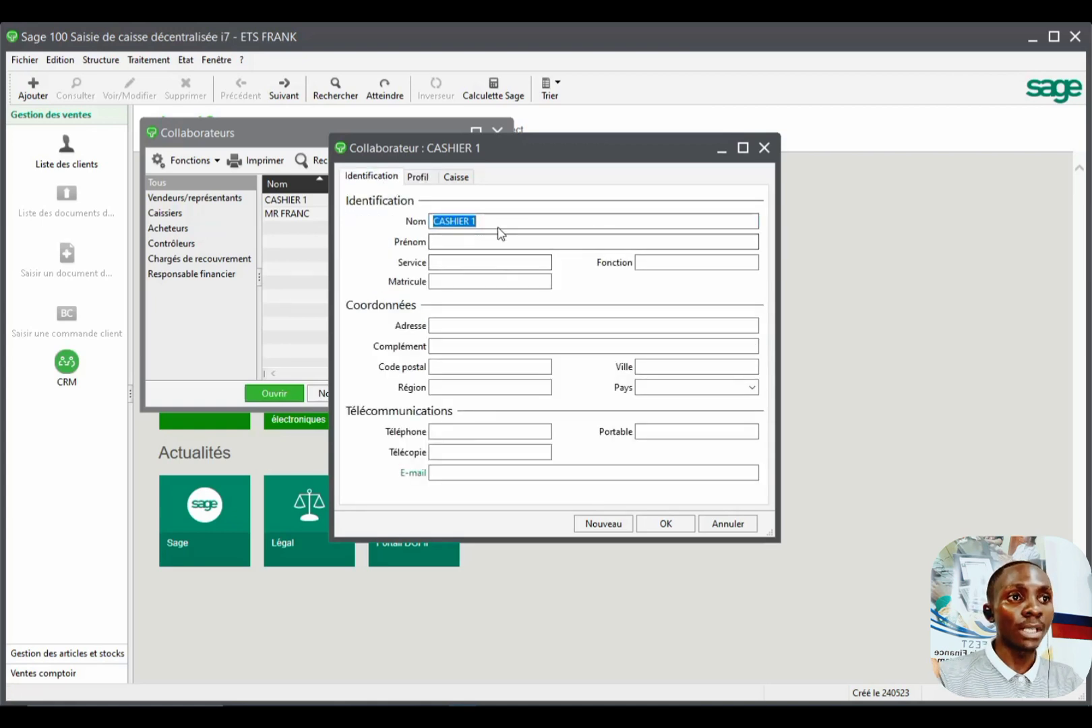
pyautogui.moveTo(479, 221); pyautogui.dragTo(425, 220)
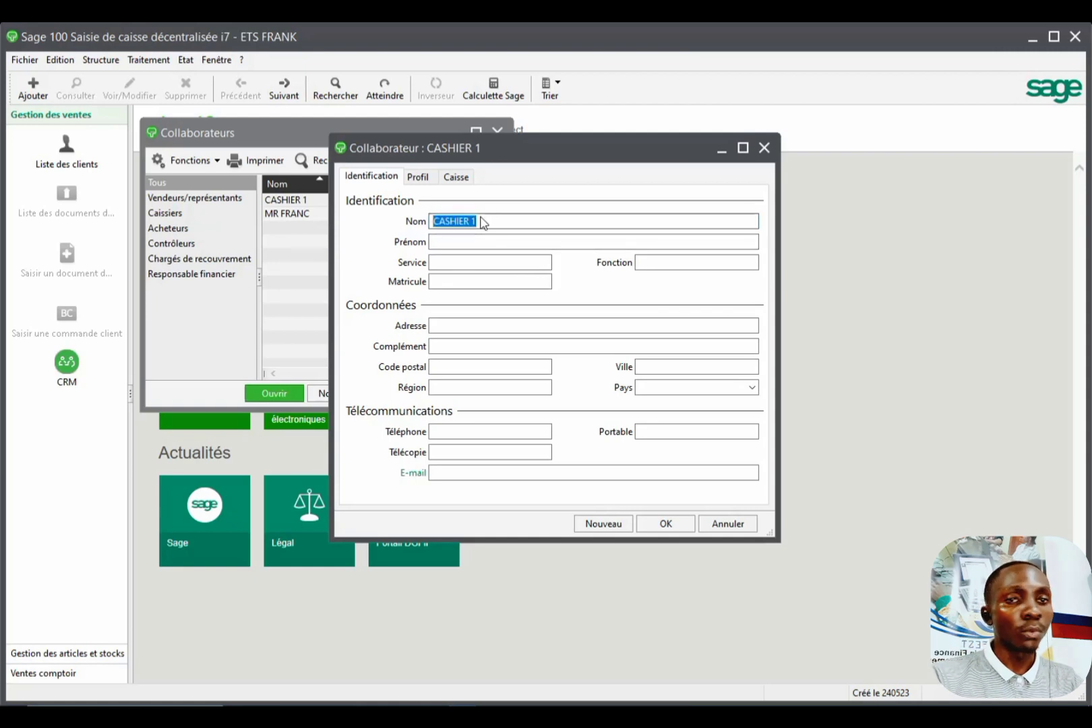
pyautogui.click(763, 148)
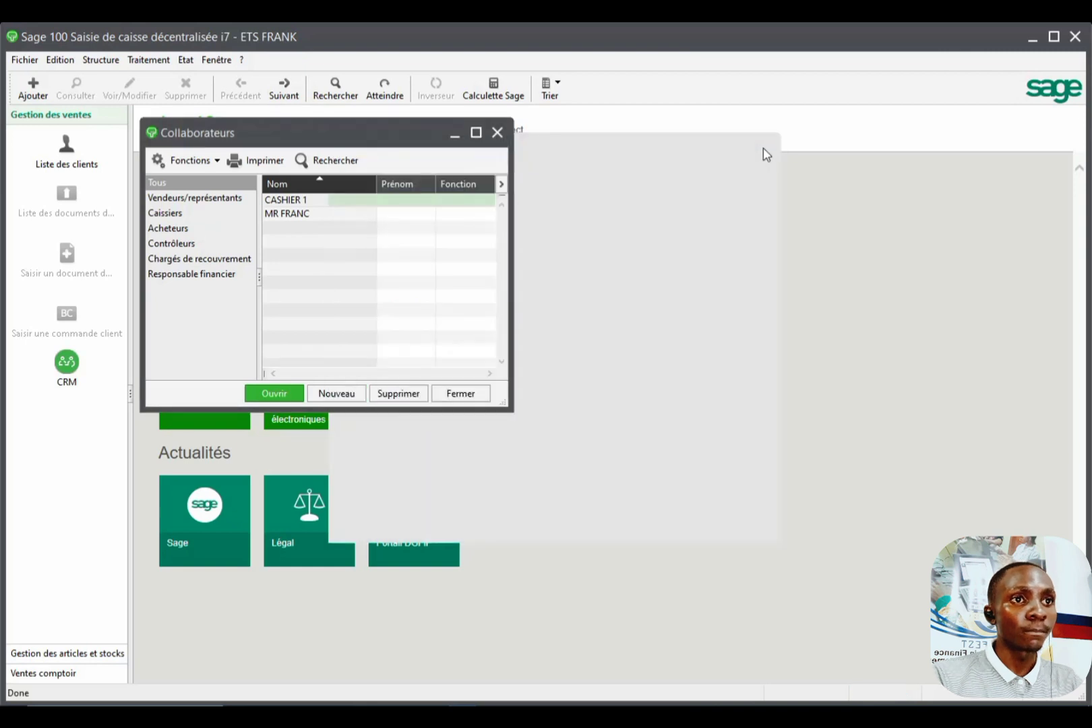
# Close the Collaborateurs list and open the list of cash registers (Caisses).
pyautogui.moveTo(349, 147); pyautogui.dragTo(444, 169)
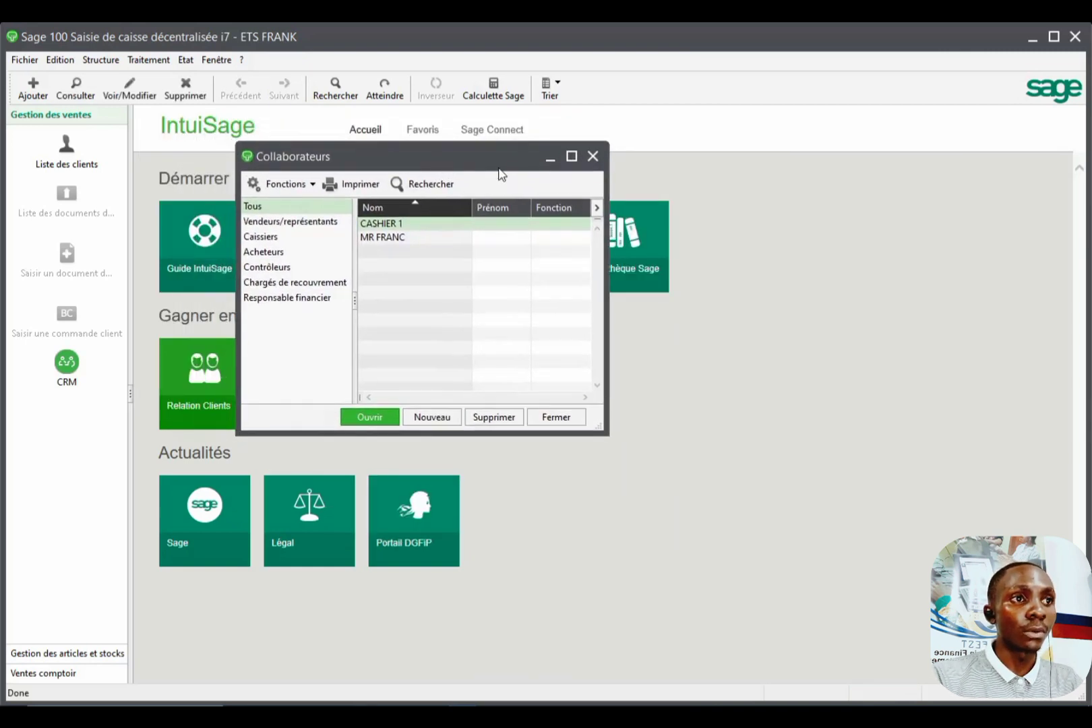
pyautogui.click(590, 158)
pyautogui.click(101, 59)
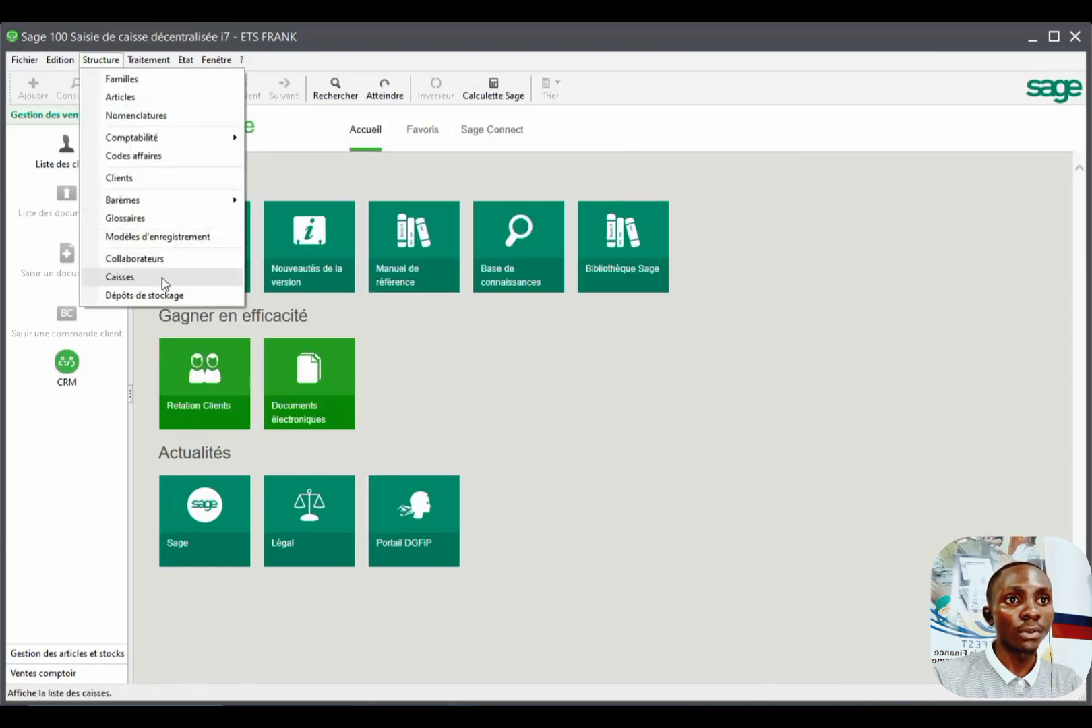
pyautogui.click(126, 279)
pyautogui.moveTo(724, 176); pyautogui.dragTo(522, 184)
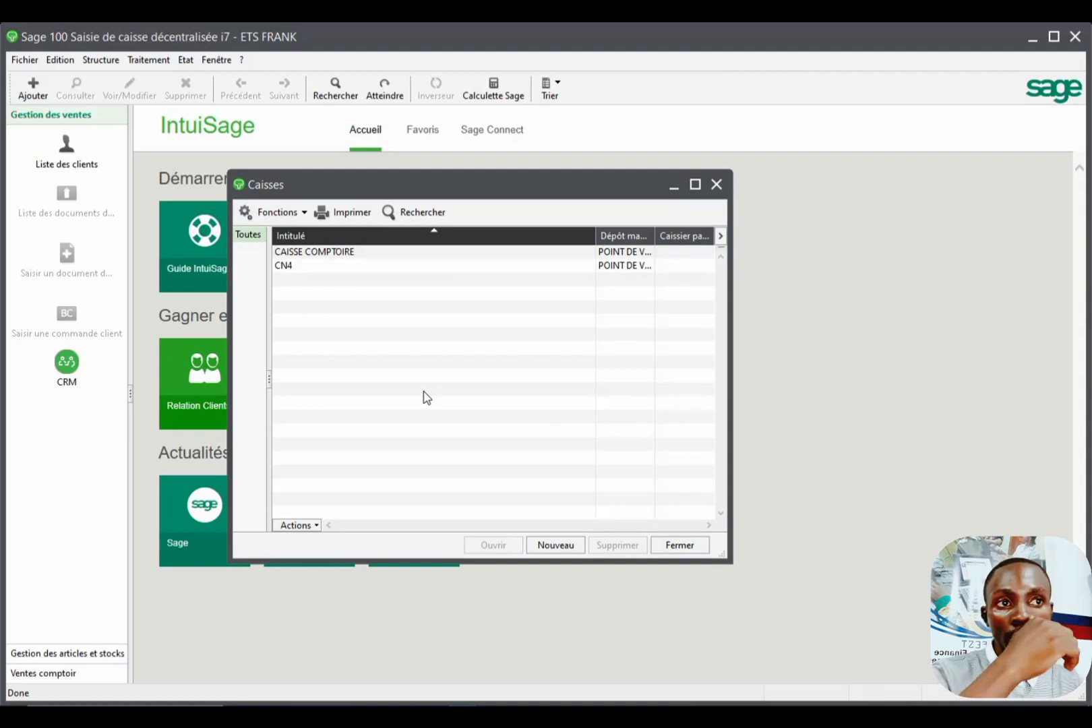
# Create a new cash register and name it TAILLER 1.
pyautogui.click(557, 544)
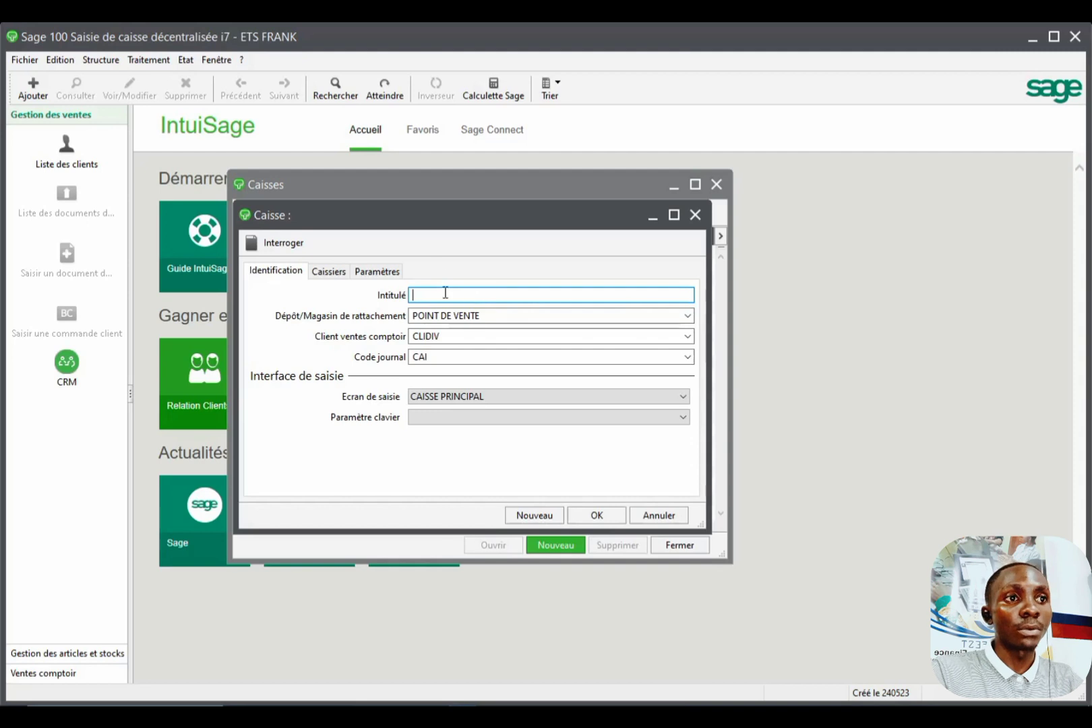
pyautogui.moveTo(453, 229)
pyautogui.mouseDown()
pyautogui.moveTo(487, 223)
pyautogui.moveTo(458, 234)
pyautogui.mouseUp()
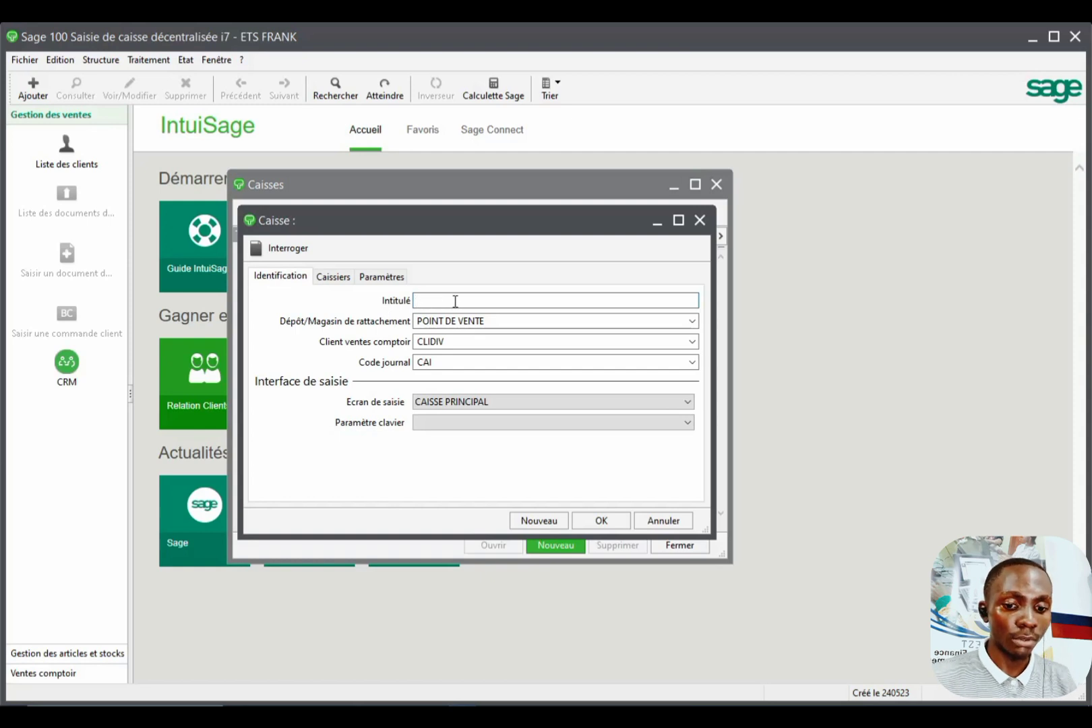
pyautogui.write('TQILLER')
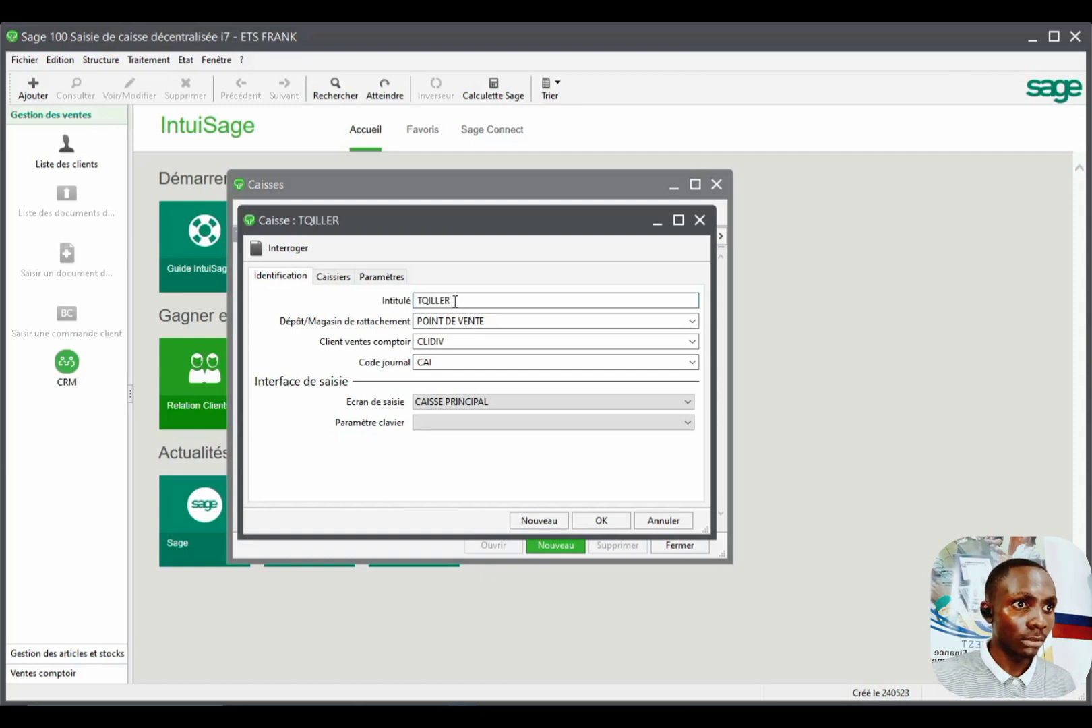
pyautogui.press('BackSpace')
pyautogui.press('BackSpace')
pyautogui.press('BackSpace')
pyautogui.press('BackSpace')
pyautogui.press('BackSpace')
pyautogui.press('BackSpace')
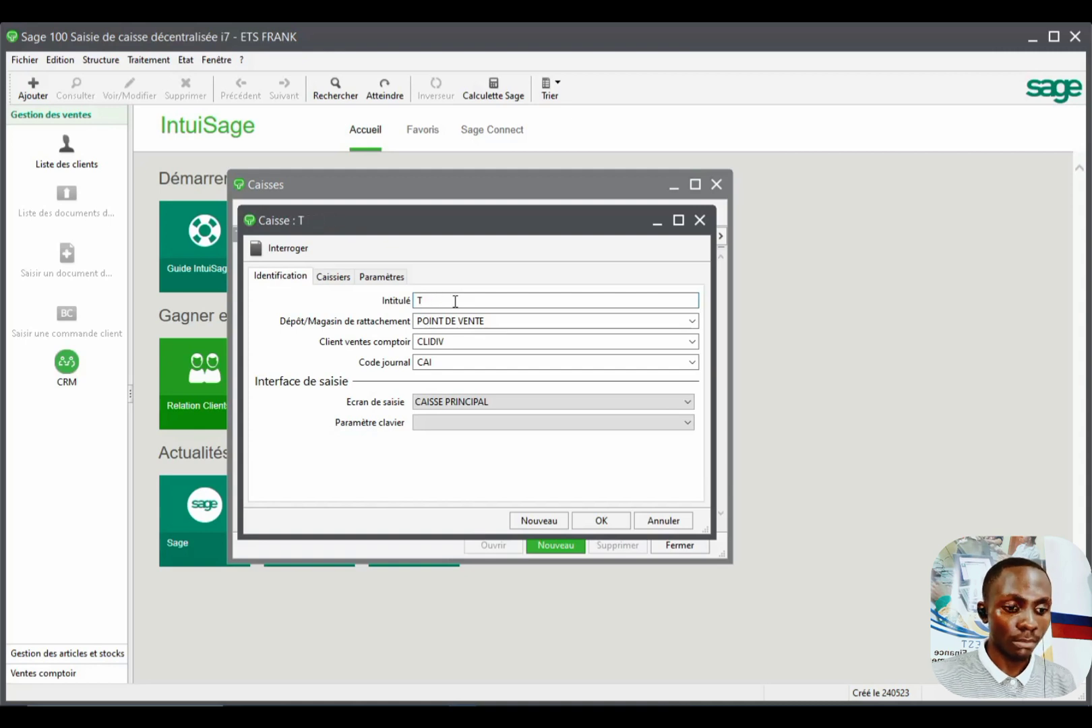
pyautogui.write('AILLER 1')
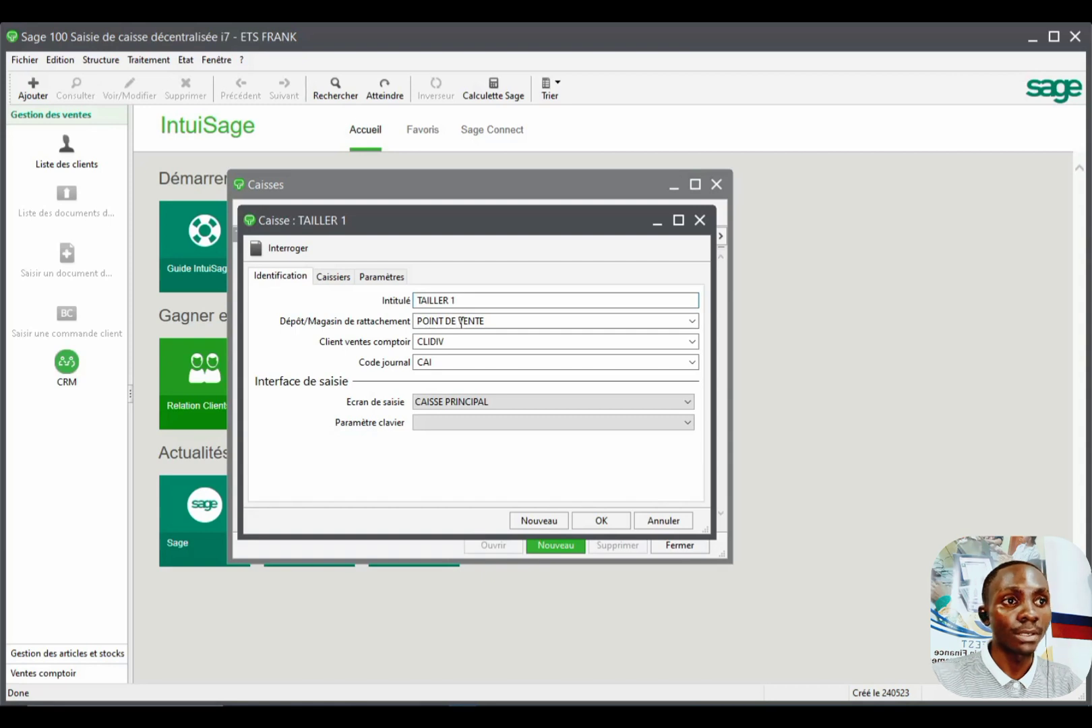
# Select POINT DE VENTE as the attached depot and CLIDIV as the counter sales customer for TAILLER 1.
pyautogui.click(691, 321)
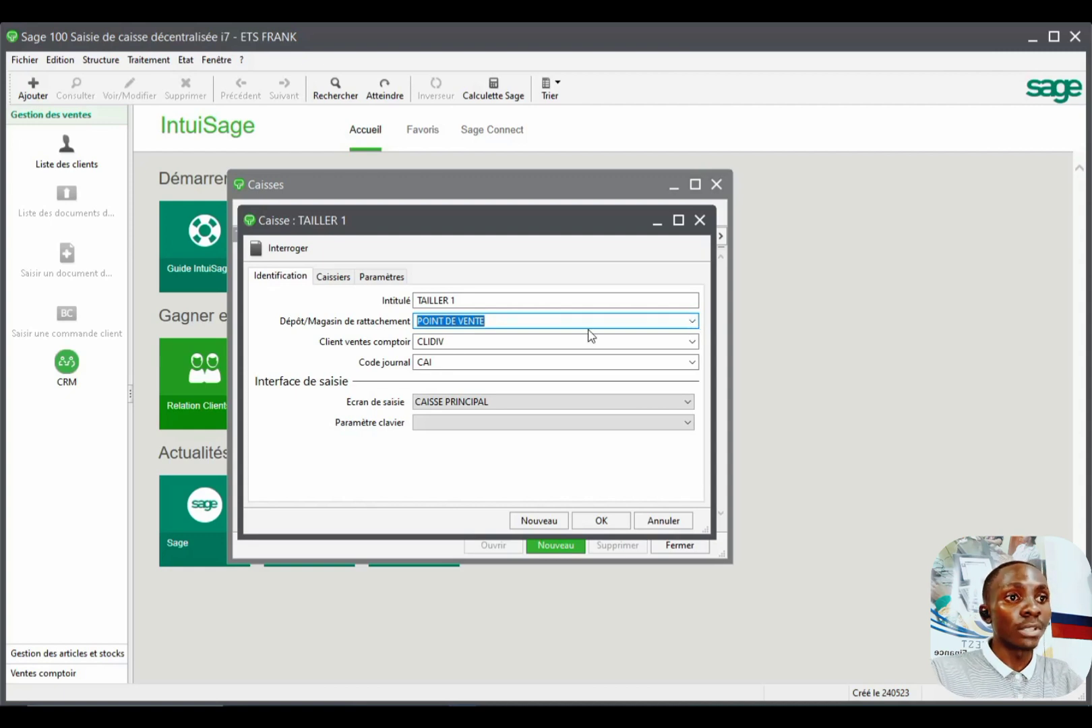
pyautogui.click(492, 321)
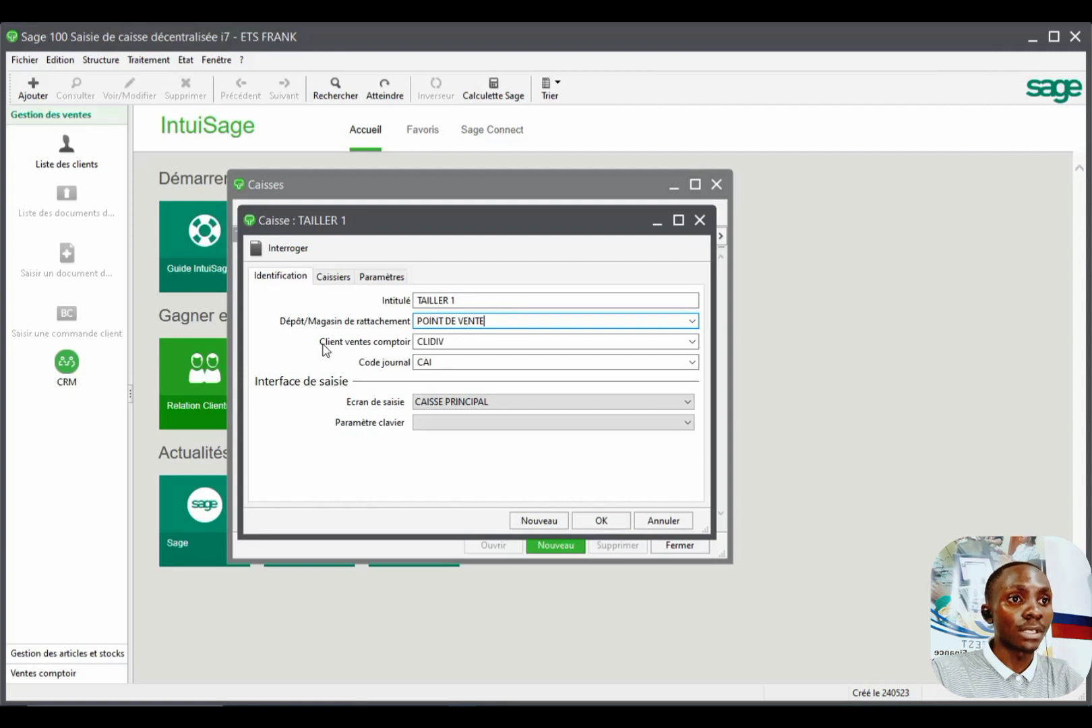
pyautogui.click(691, 342)
pyautogui.click(692, 343)
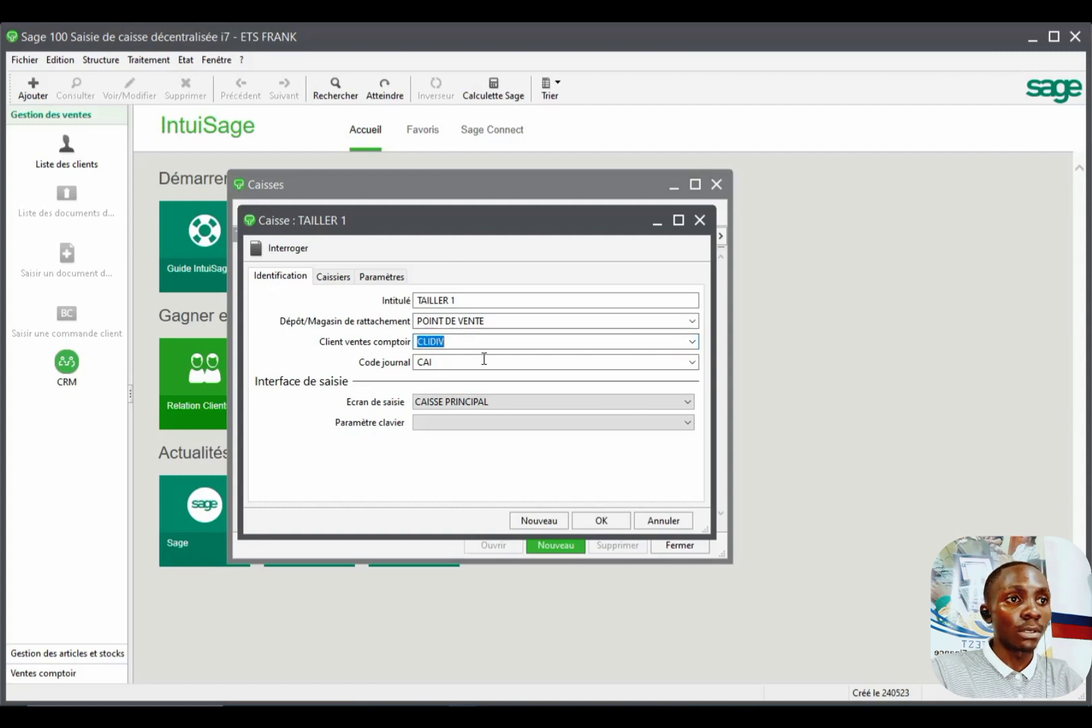
pyautogui.click(691, 341)
pyautogui.click(665, 350)
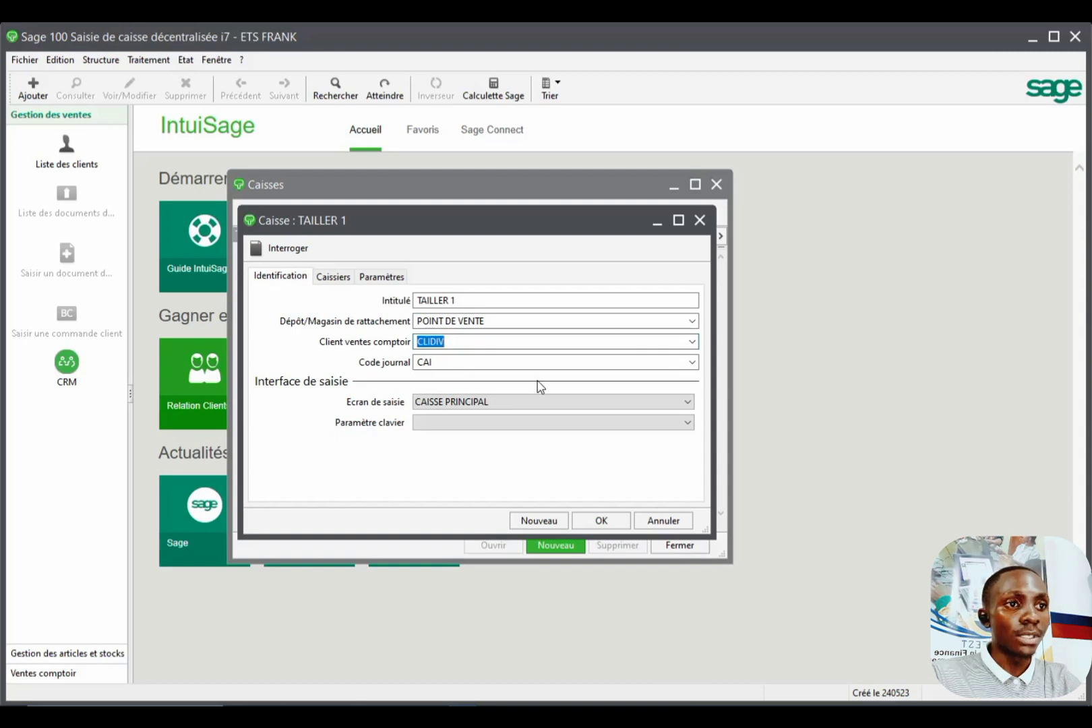
# Select CAI JOURNAL DE CAISSE as the journal code and CAISSE PRINCIPAL as the entry screen for TAILLER 1.
pyautogui.click(692, 363)
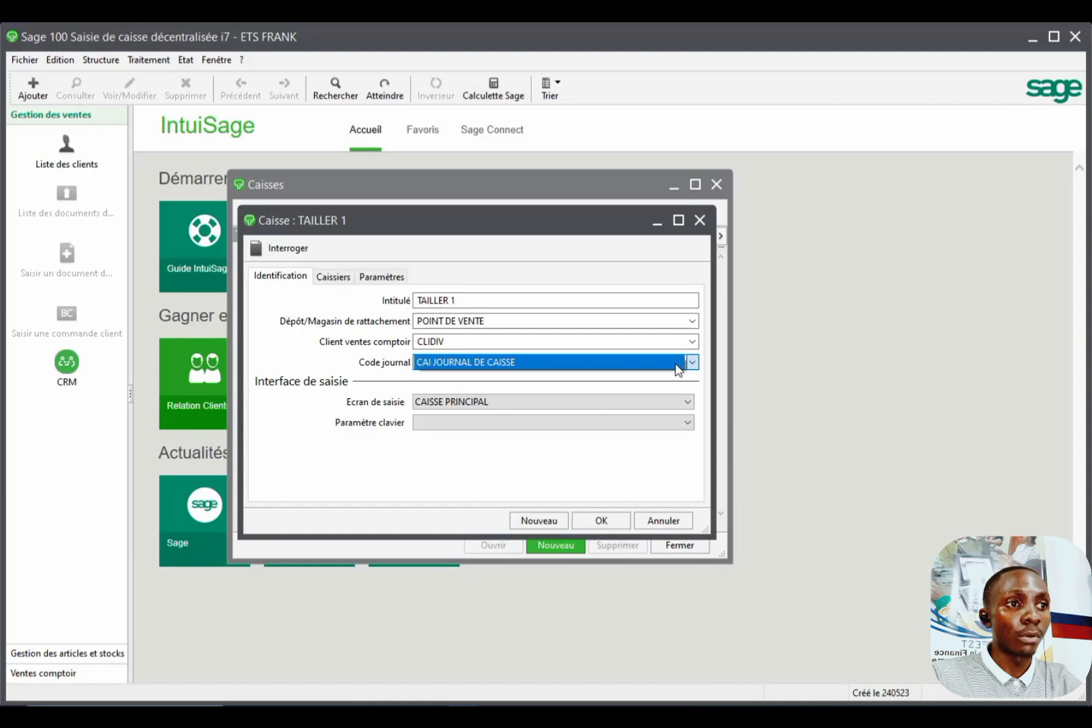
pyautogui.click(672, 365)
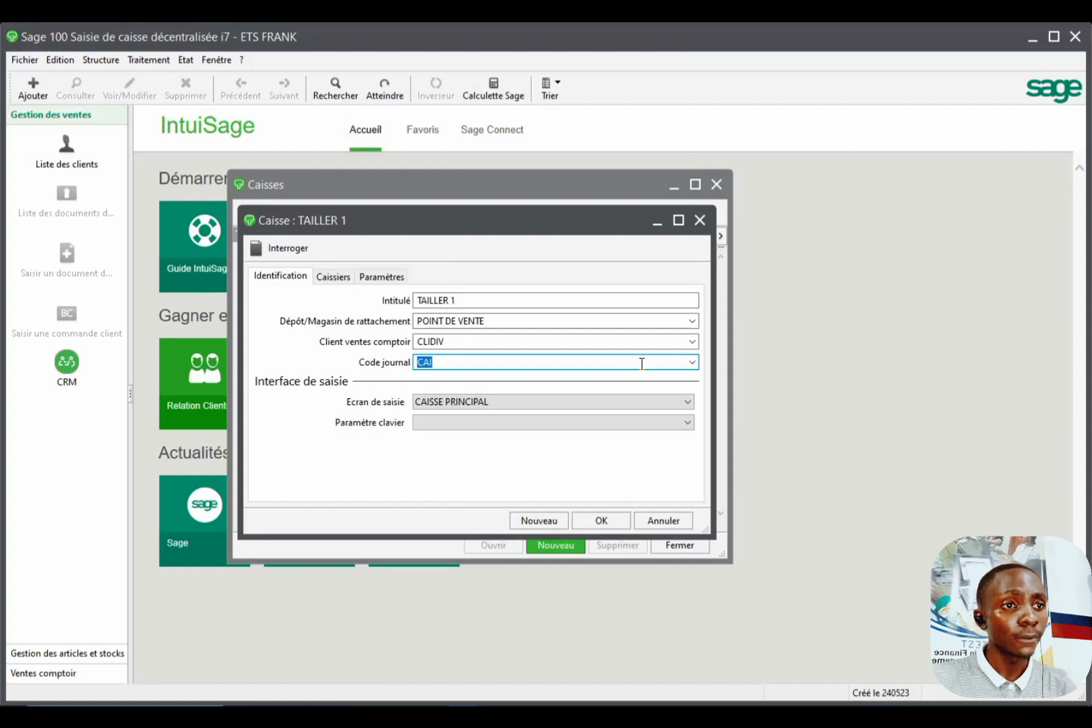
pyautogui.click(692, 363)
pyautogui.click(692, 365)
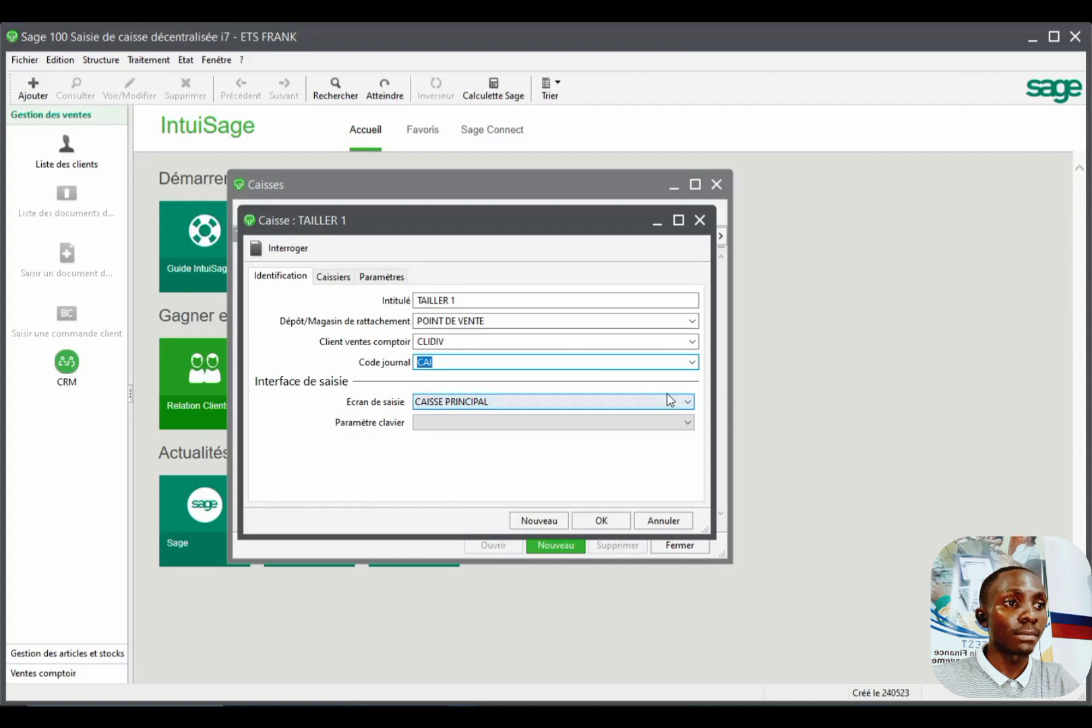
pyautogui.click(688, 403)
pyautogui.click(687, 406)
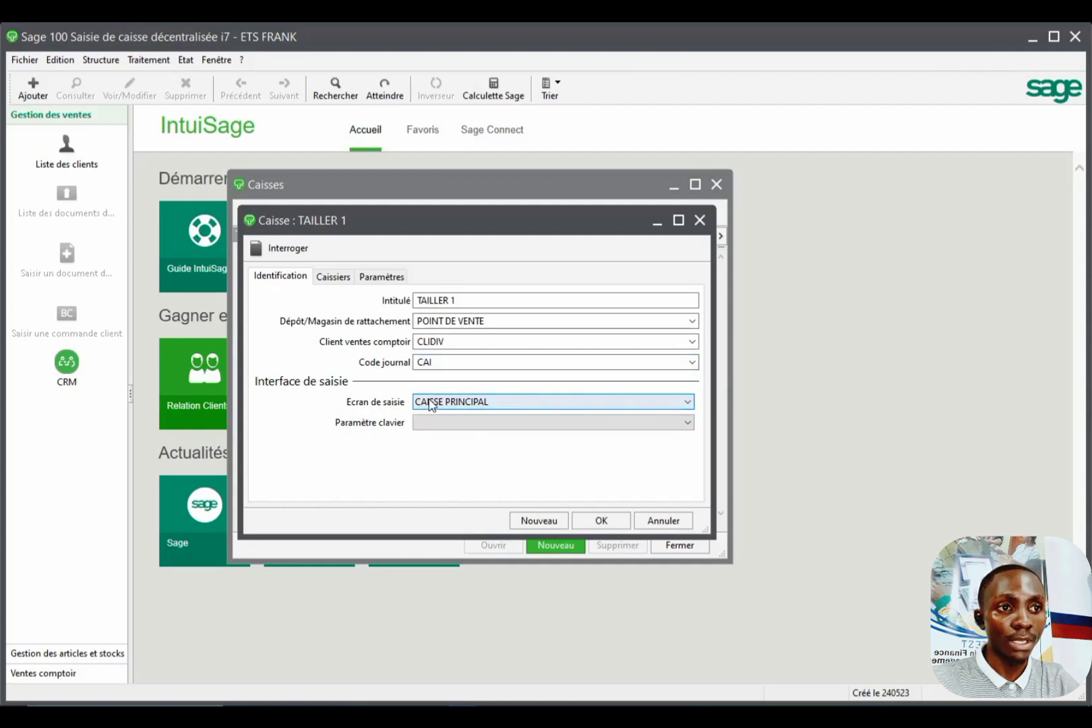
pyautogui.click(611, 523)
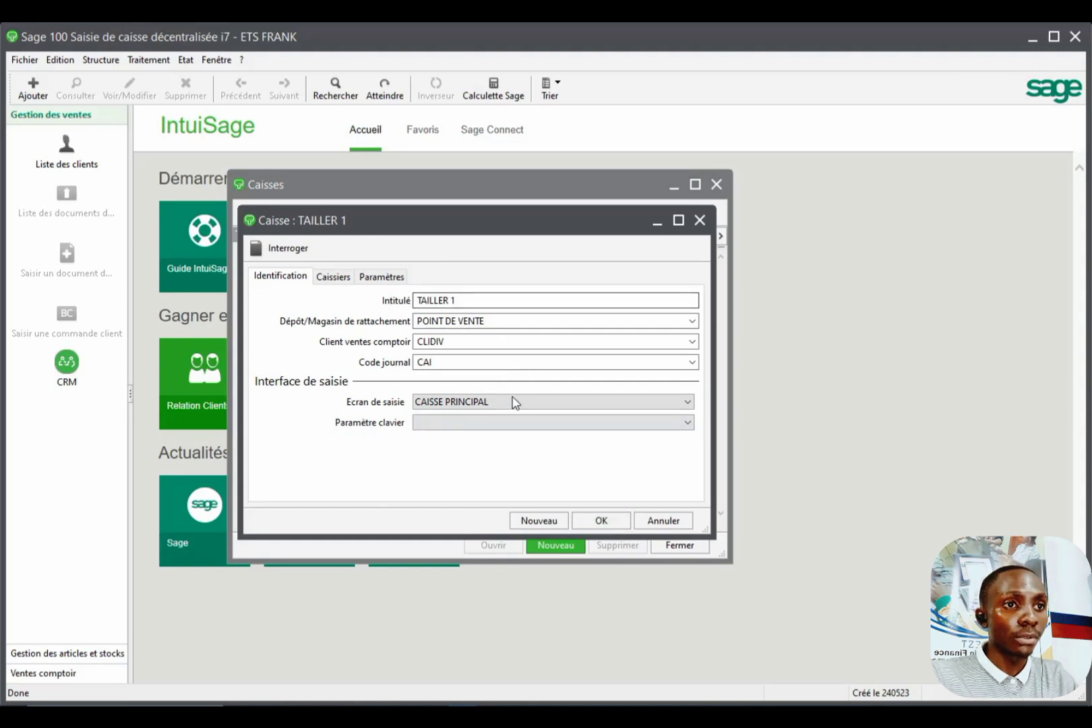
# Check the cashiers and processing parameters of TAILLER 1, return to its identification details and save the record.
pyautogui.click(348, 282)
pyautogui.click(383, 276)
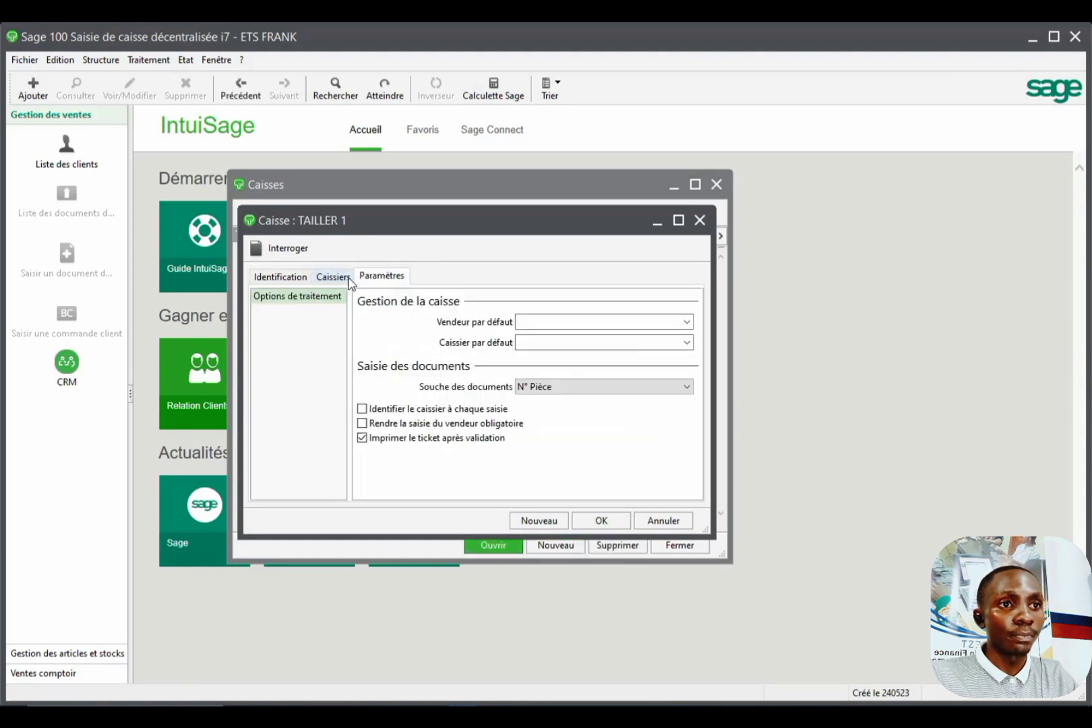
pyautogui.click(267, 280)
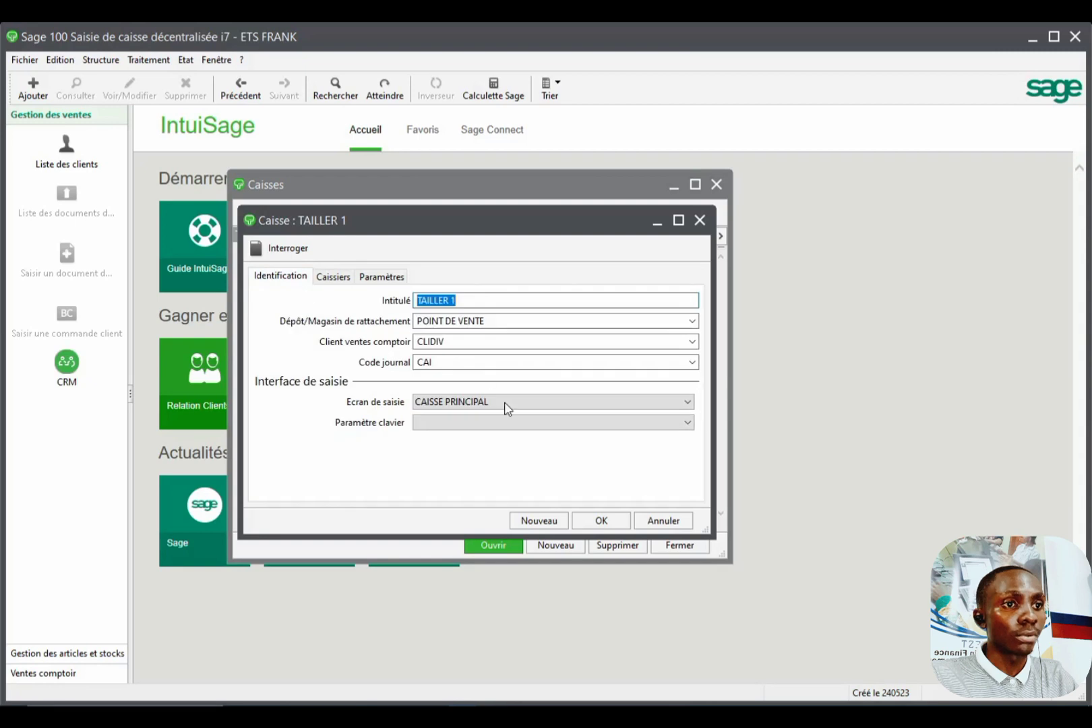
pyautogui.click(599, 520)
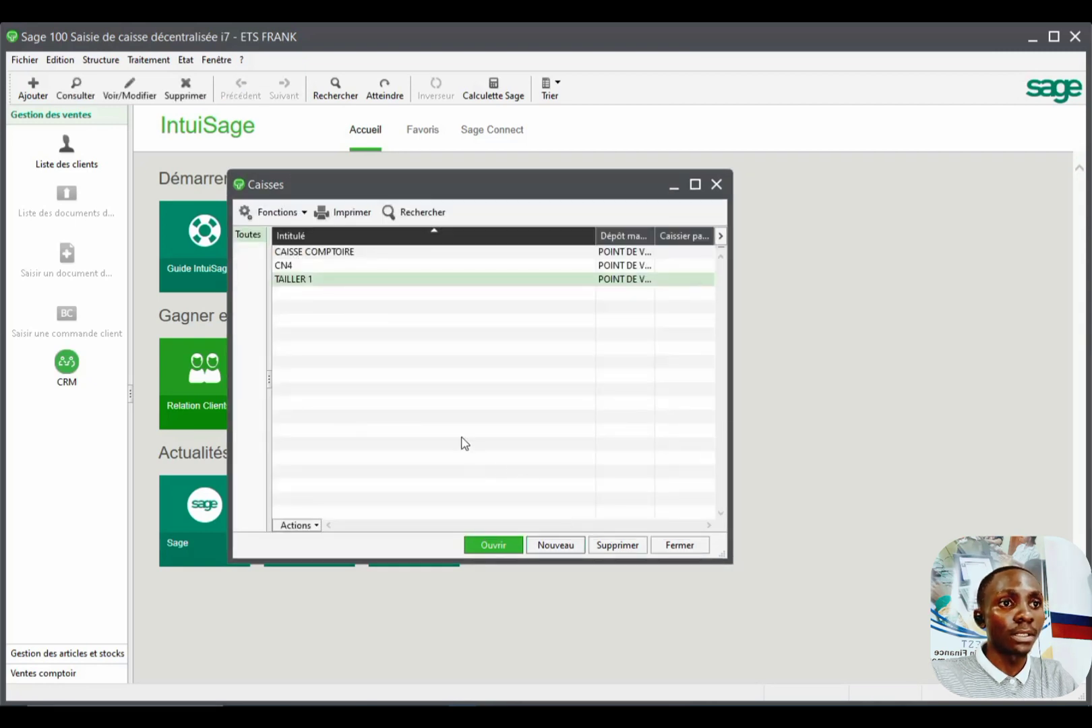
# Reopen the TAILLER 1 cash register to check its identification details and close it without changes.
pyautogui.click(379, 281)
pyautogui.doubleClick(380, 282)
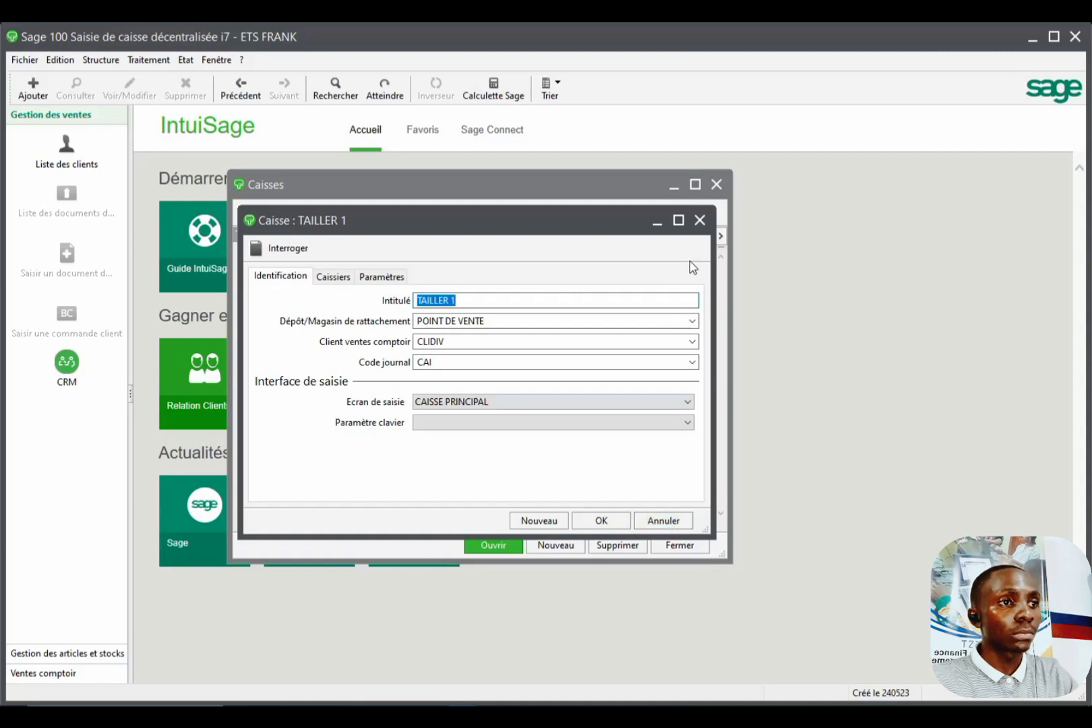
pyautogui.click(700, 220)
# Open the list of entry screens (Ecran de saisie) in the company's cash register parameters.
pyautogui.click(25, 60)
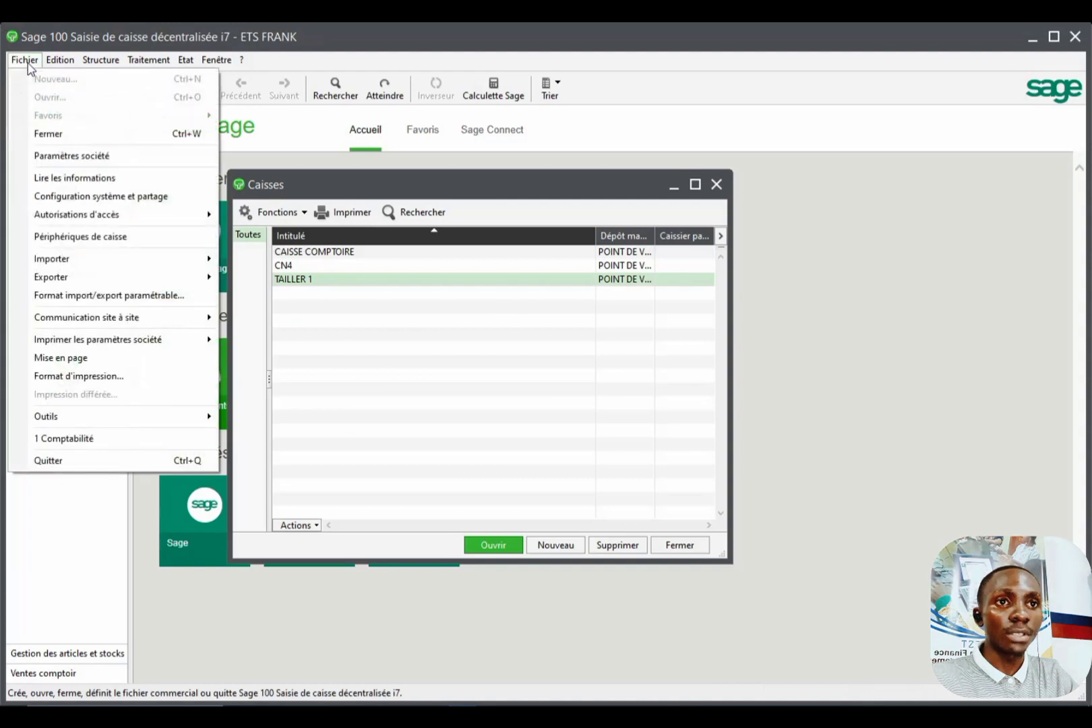
pyautogui.click(83, 157)
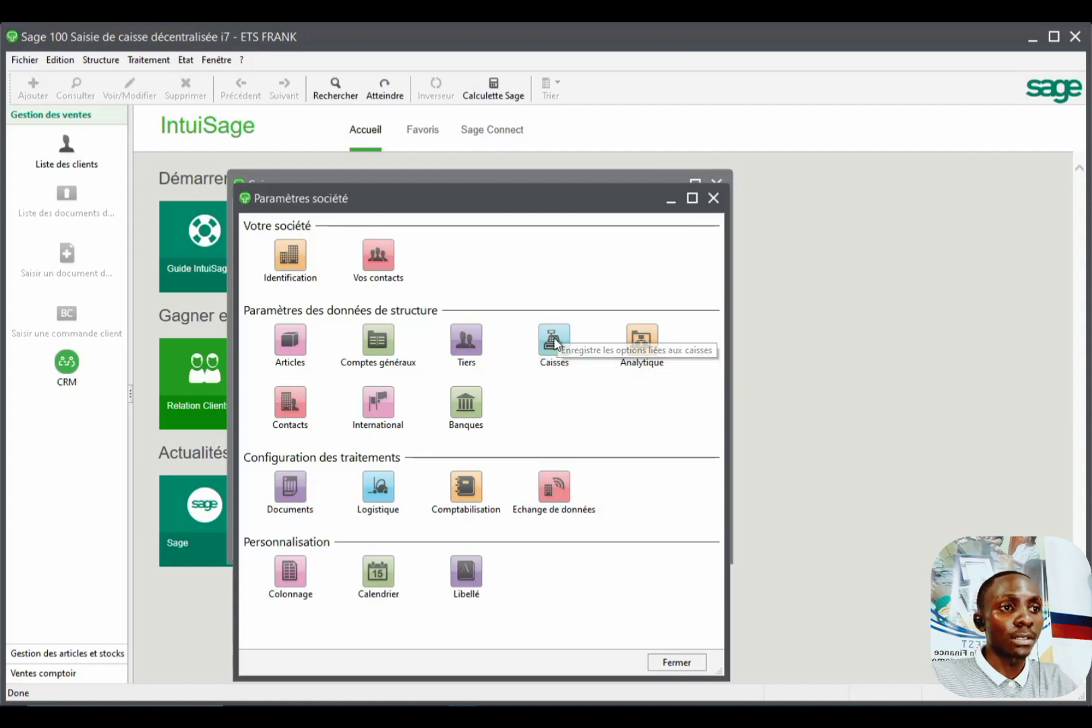
pyautogui.click(552, 342)
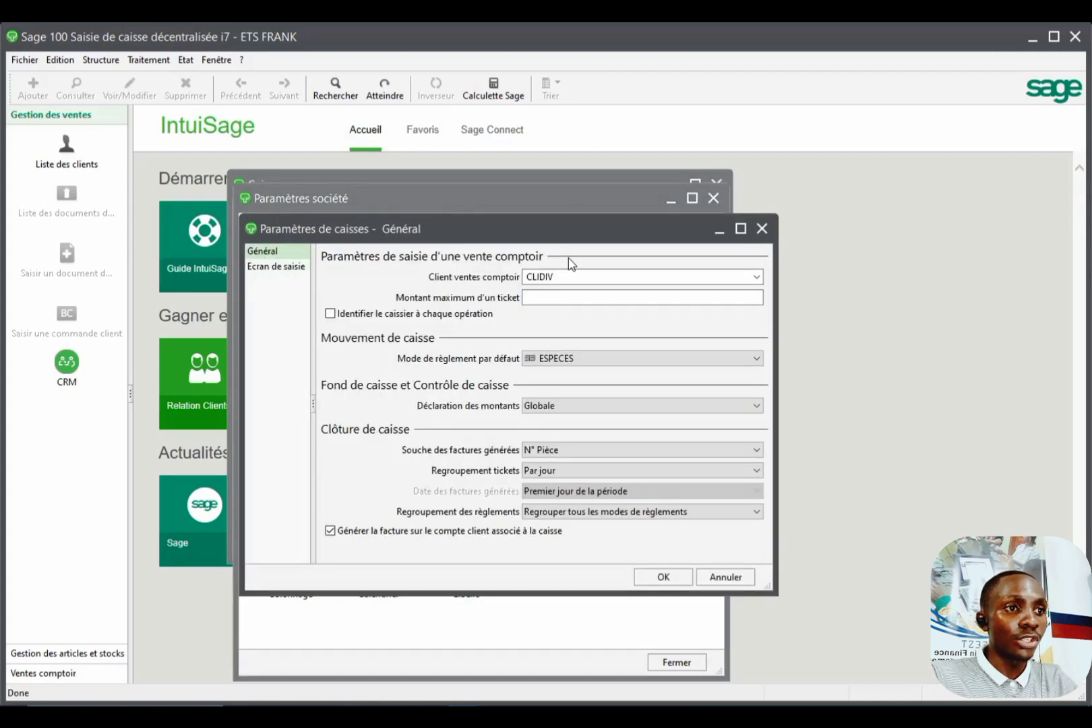
pyautogui.click(267, 278)
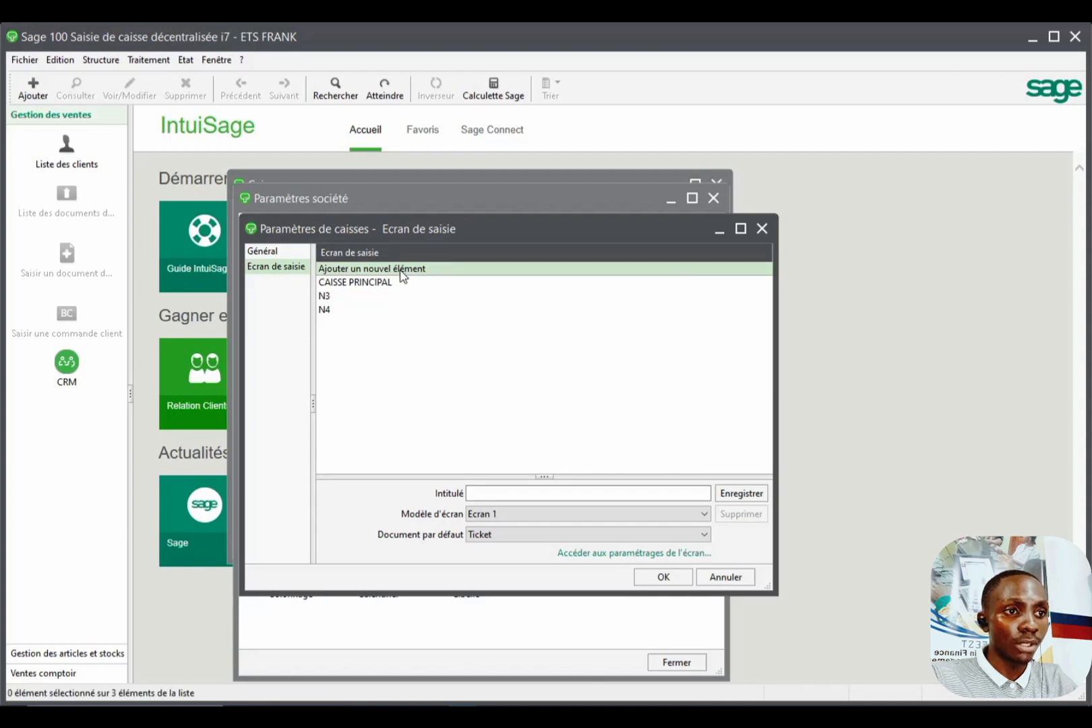
# Define a new entry screen titled SCREEEN 1 with screen model Ecran 1 and Ticket as the default document.
pyautogui.click(492, 494)
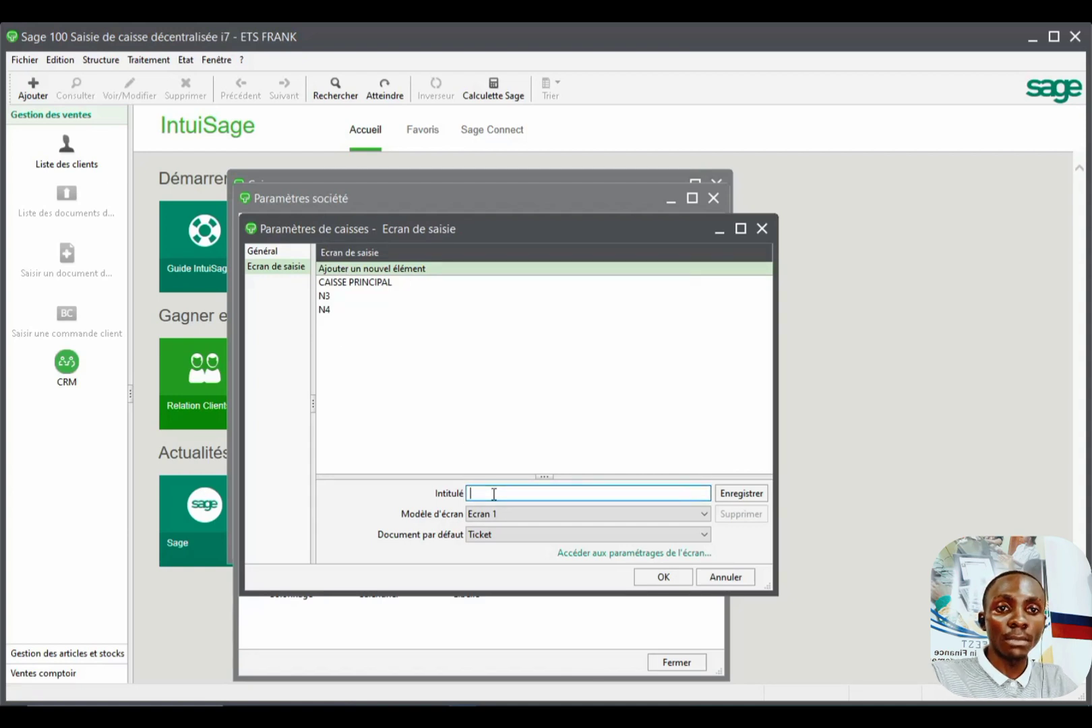
pyautogui.click(703, 513)
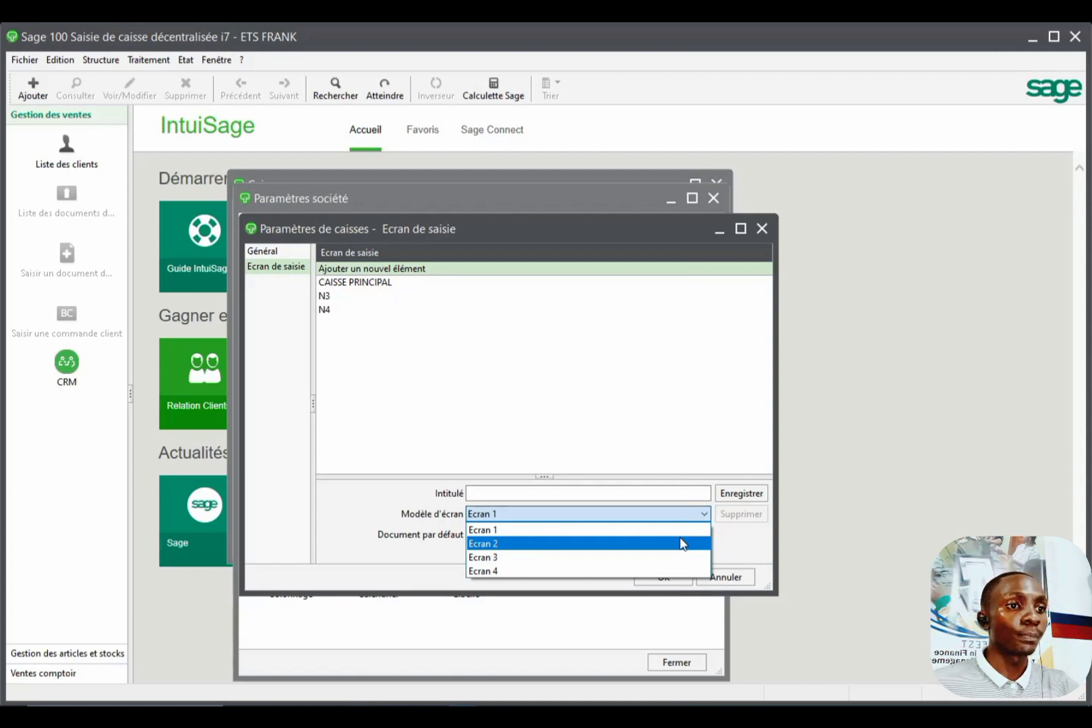
pyautogui.click(490, 530)
pyautogui.click(577, 492)
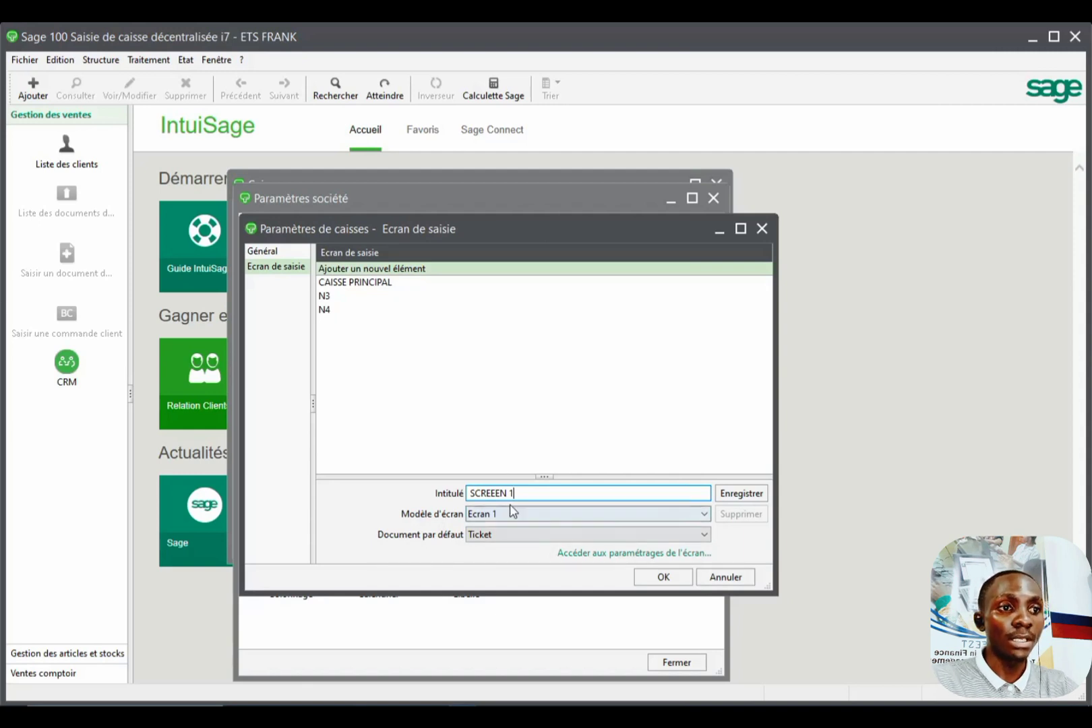
pyautogui.click(704, 534)
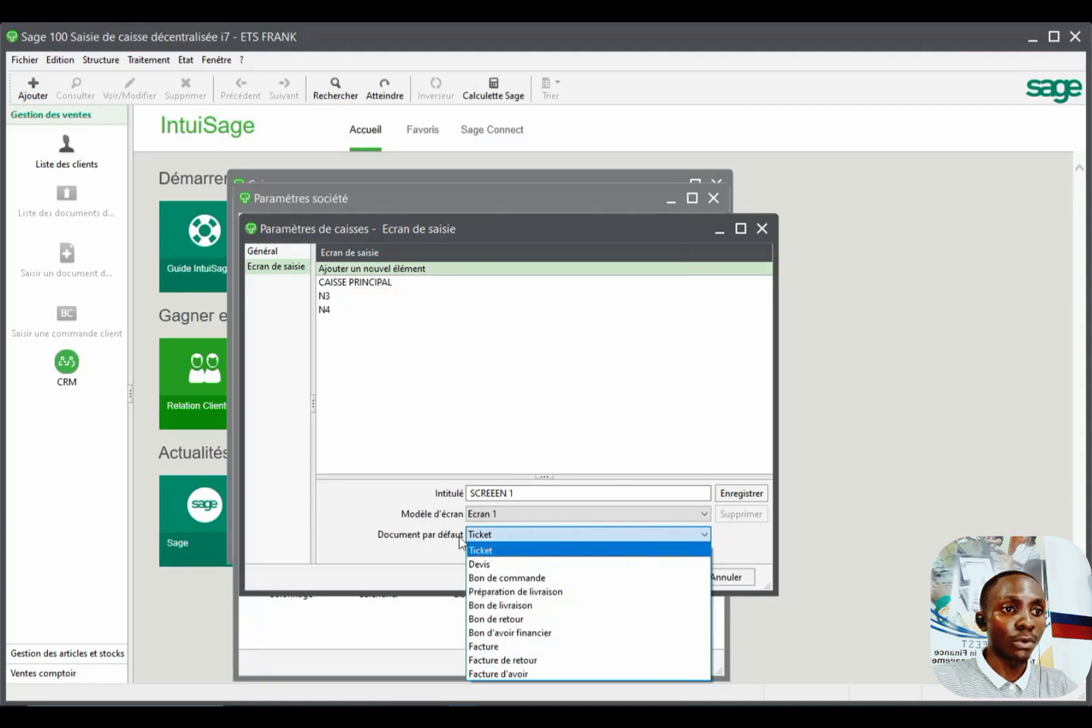
pyautogui.click(404, 538)
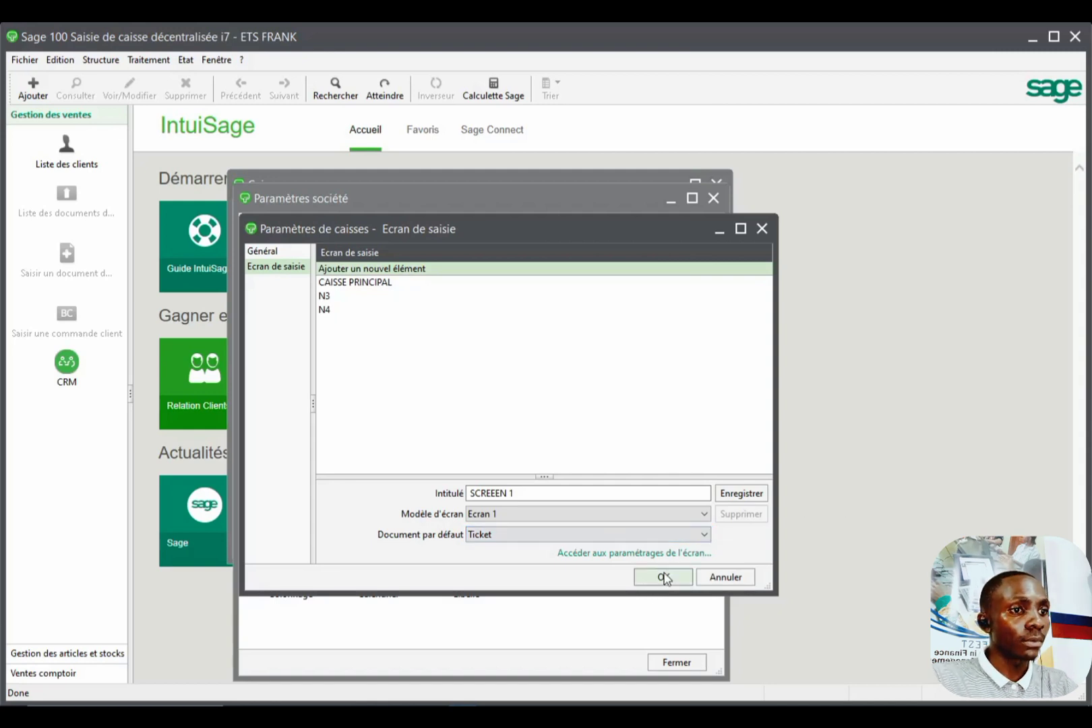
# Include Dépôt among the items displayed on the SCREEEN 1 counter sales screen, confirm, and close the cash register parameters.
pyautogui.click(618, 554)
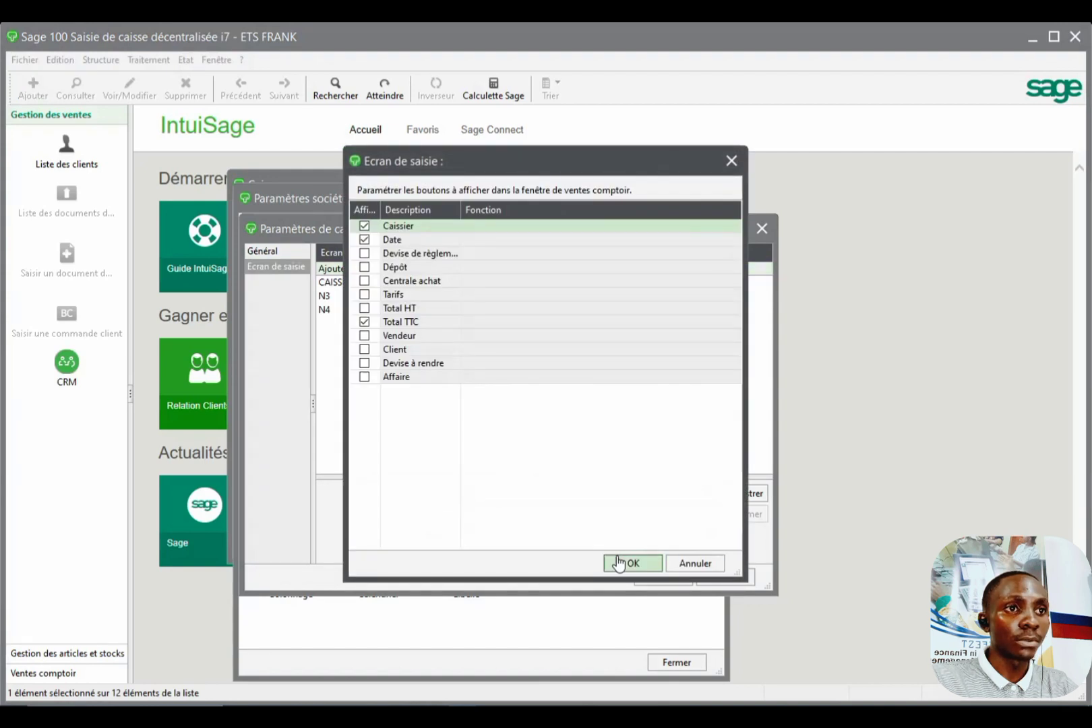
pyautogui.moveTo(624, 161); pyautogui.dragTo(977, 205)
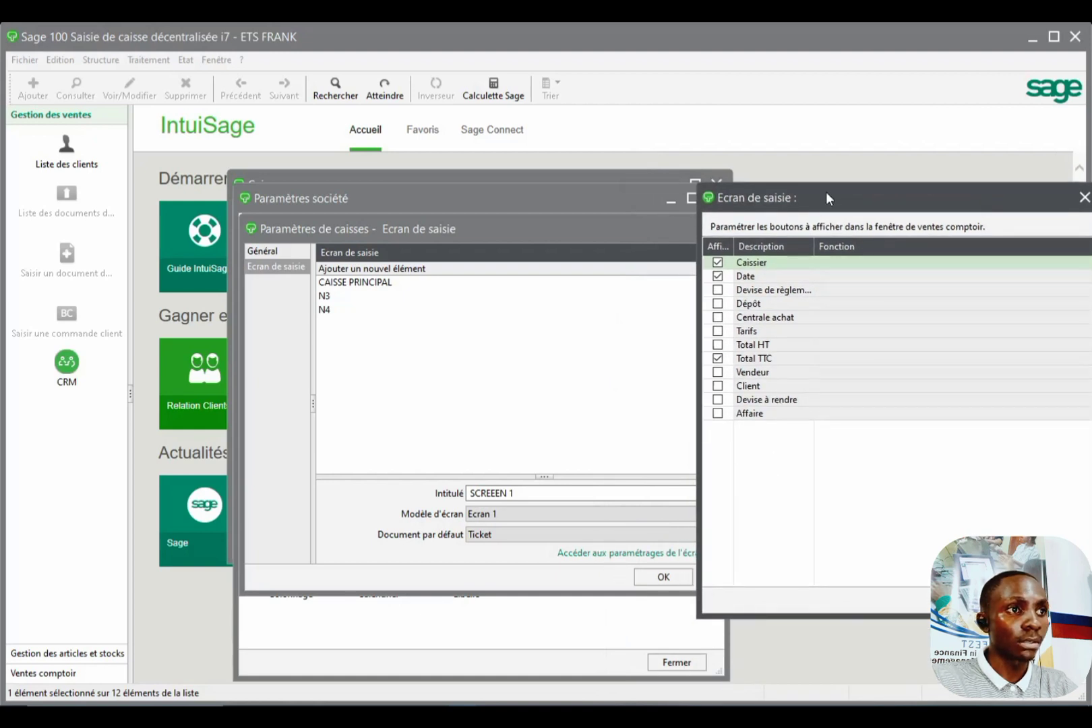
pyautogui.moveTo(828, 197); pyautogui.dragTo(688, 205)
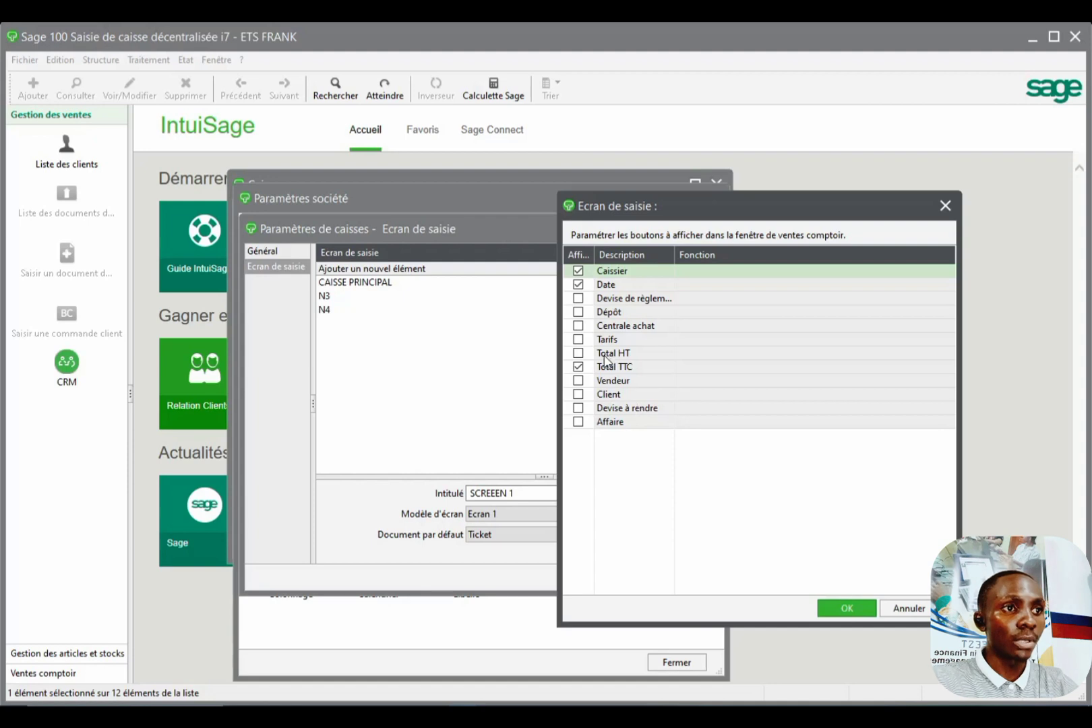
pyautogui.click(577, 284)
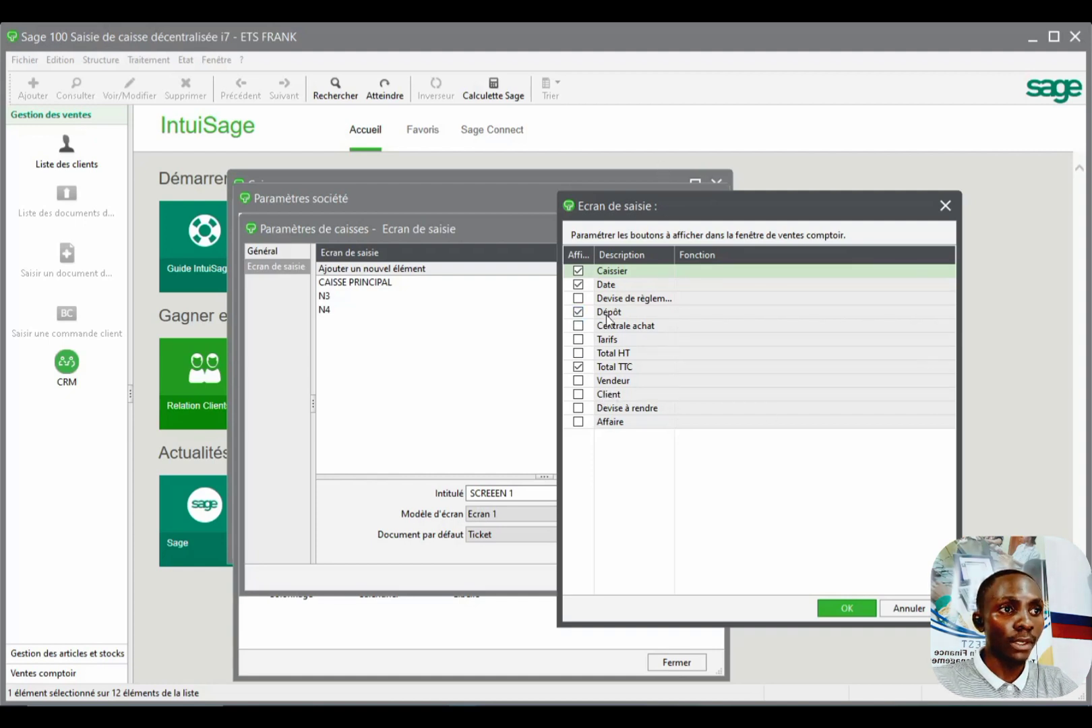
pyautogui.click(846, 609)
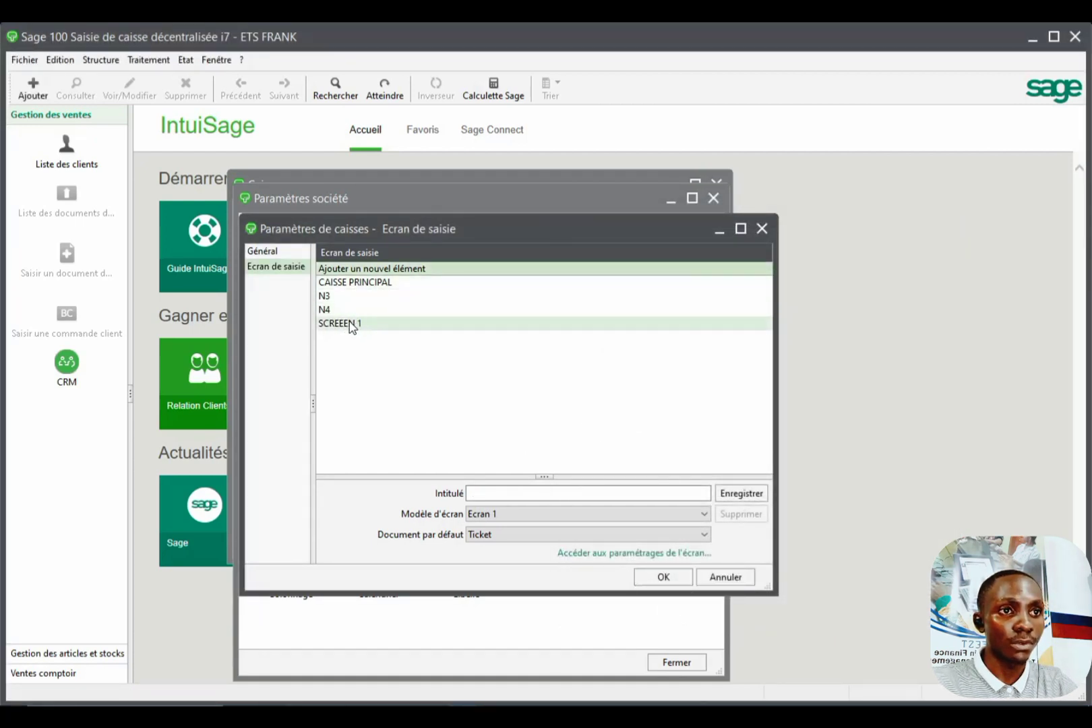
pyautogui.click(761, 229)
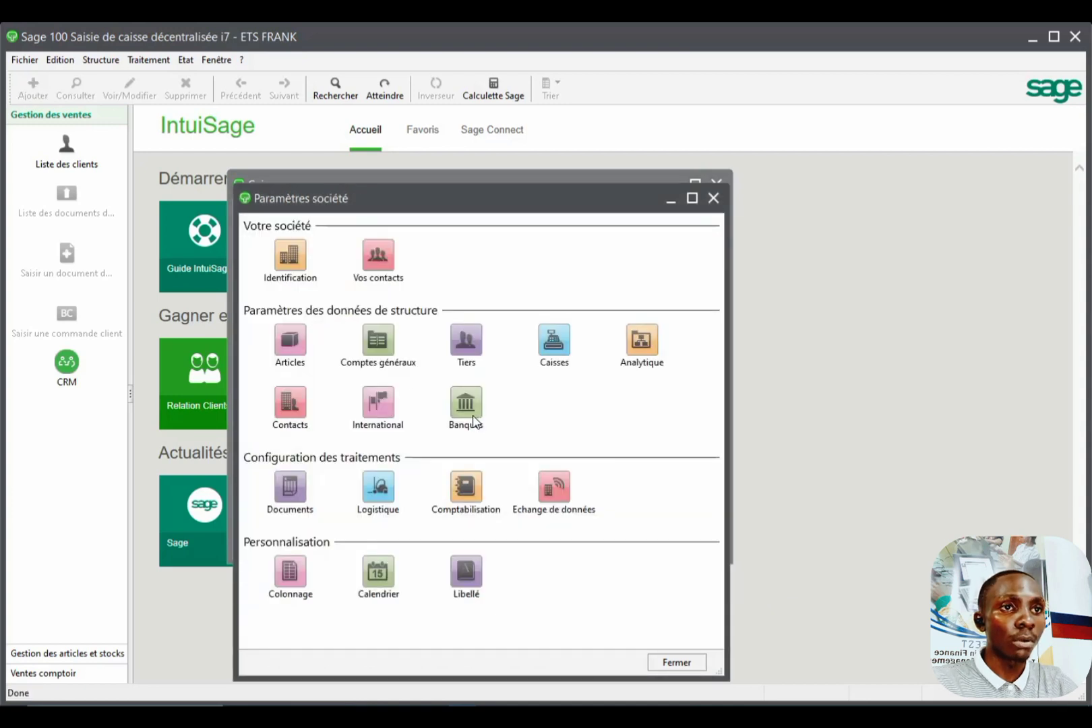
# Assign SCREEEN 1 as the entry screen of the TAILLER 1 cash register, save it and close the cash register list.
pyautogui.click(98, 62)
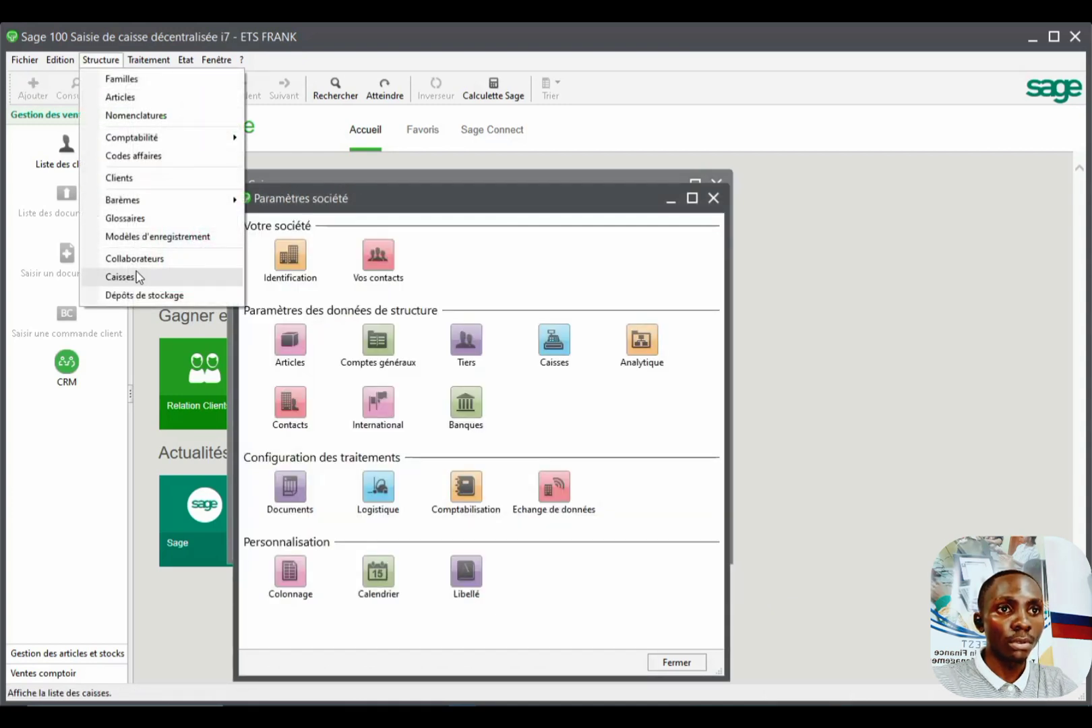
pyautogui.click(135, 276)
pyautogui.doubleClick(308, 279)
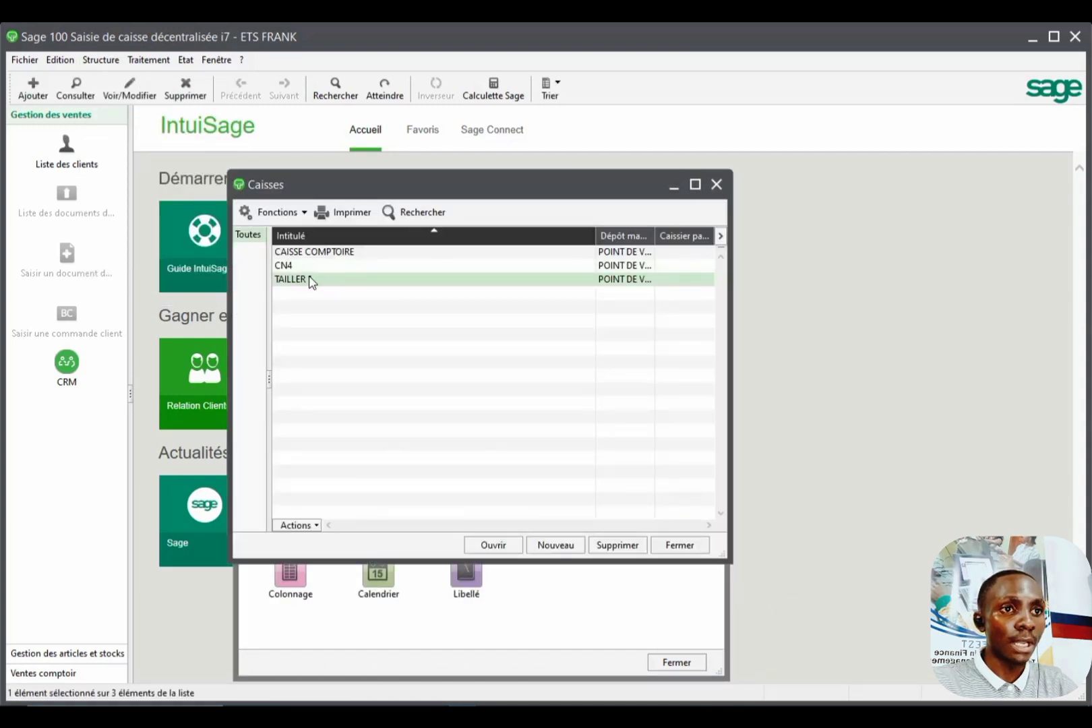
pyautogui.click(674, 401)
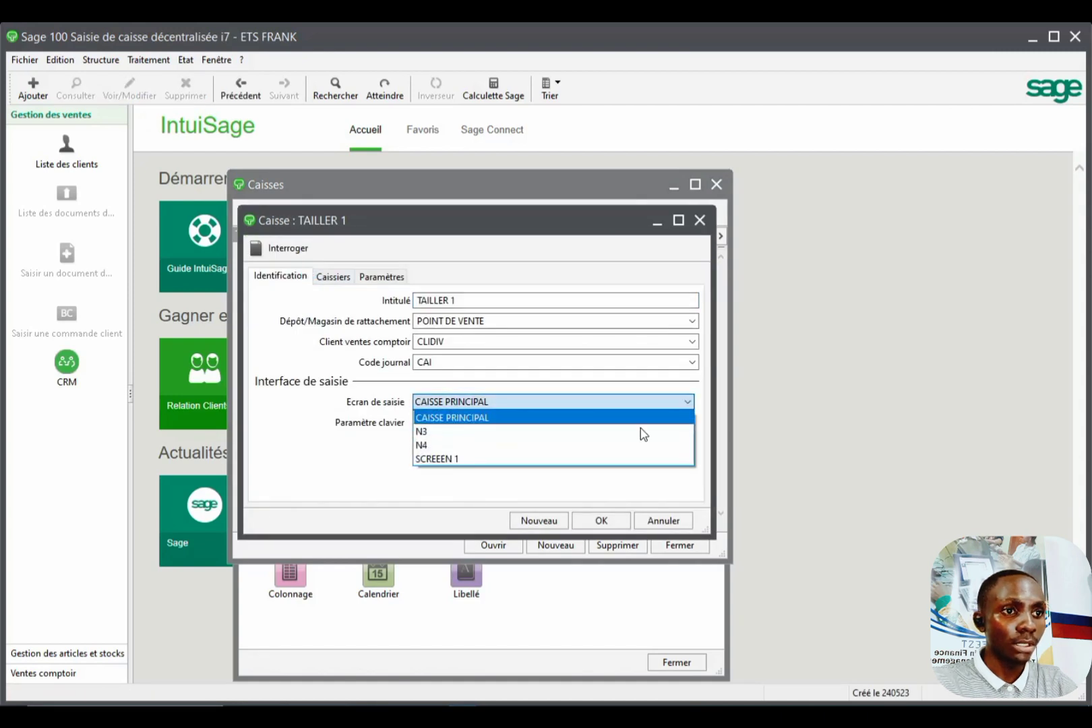
pyautogui.click(558, 460)
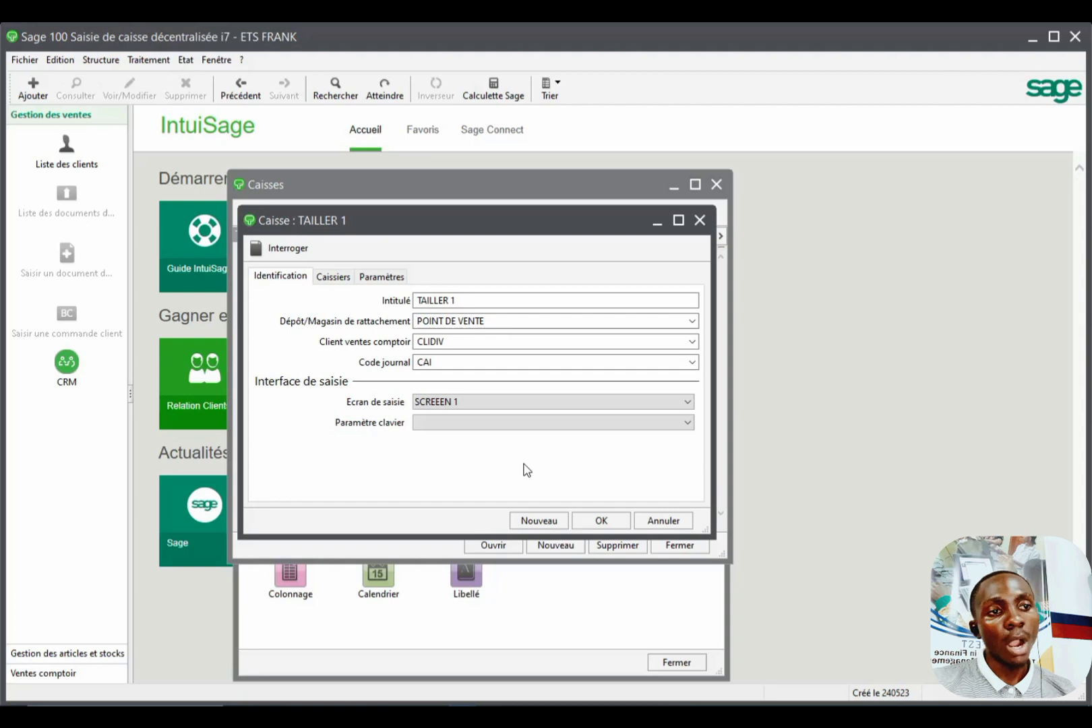
pyautogui.click(600, 522)
pyautogui.click(716, 183)
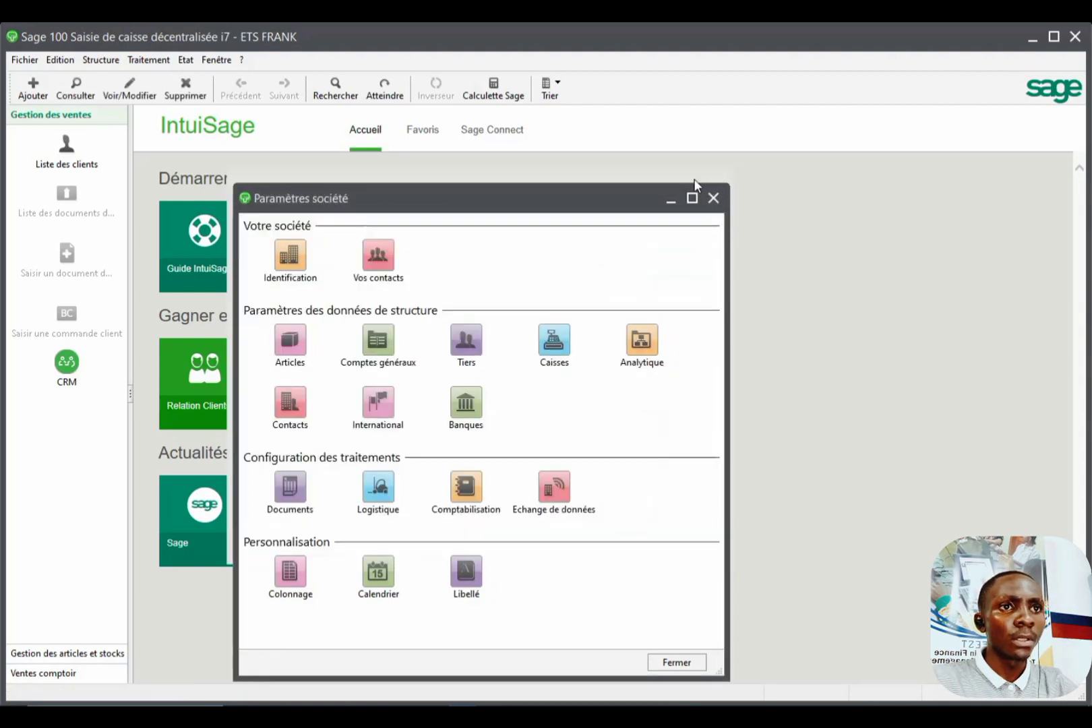
# Check the company's list of storage depots, then close it along with the company parameters.
pyautogui.click(100, 59)
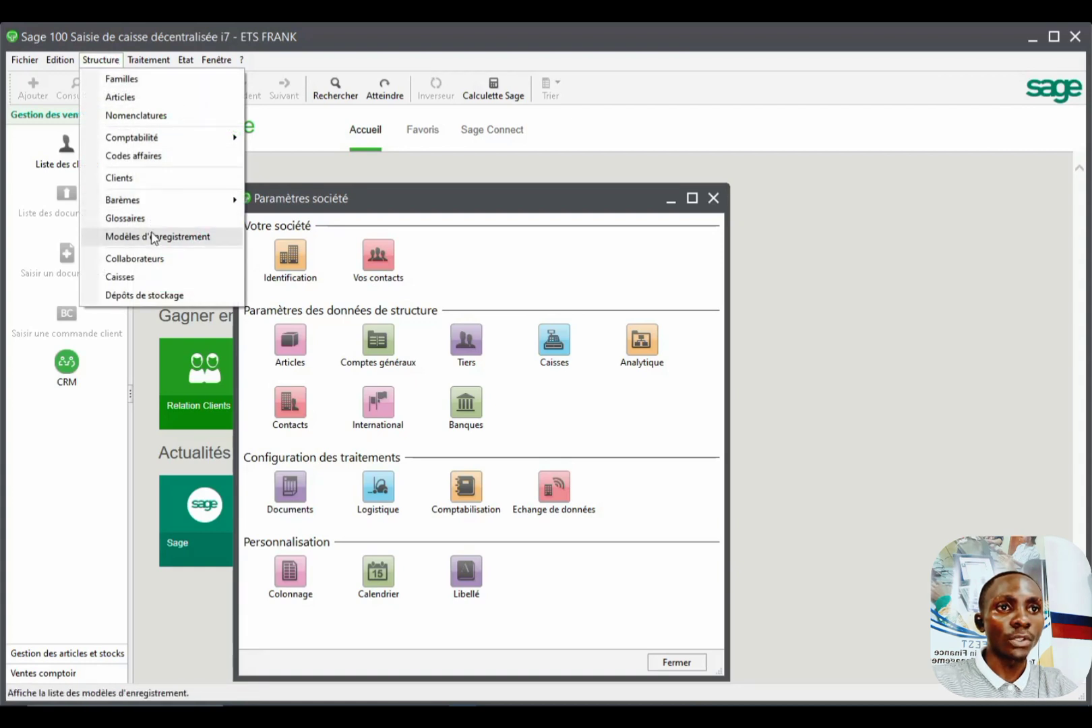
pyautogui.click(120, 297)
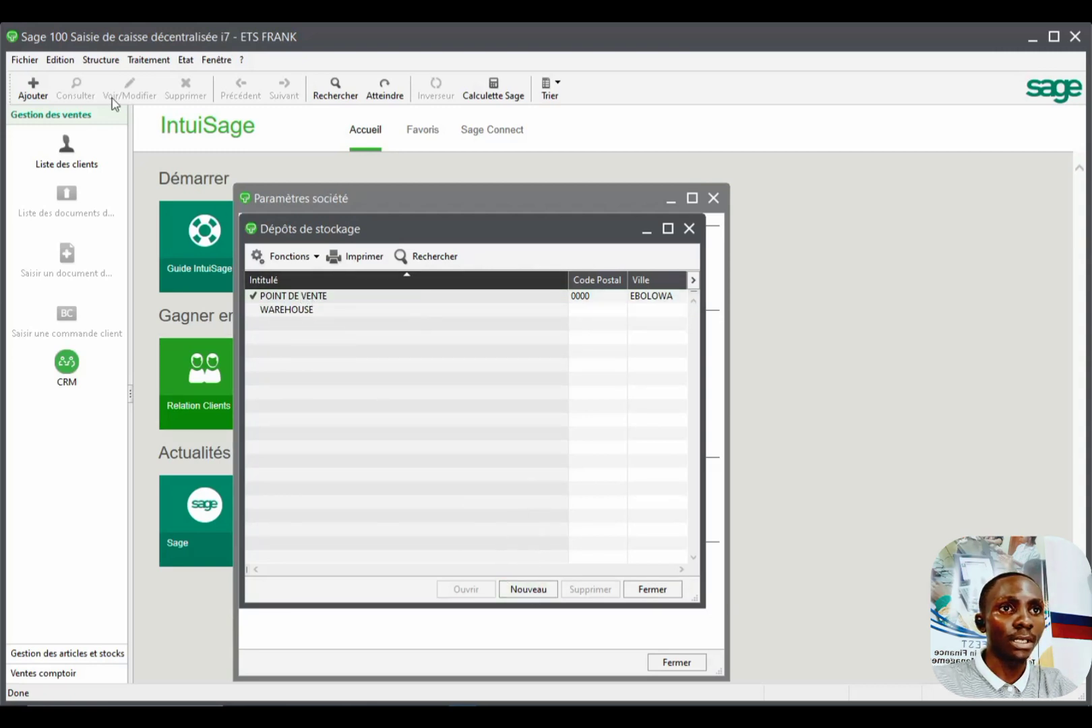
pyautogui.click(98, 60)
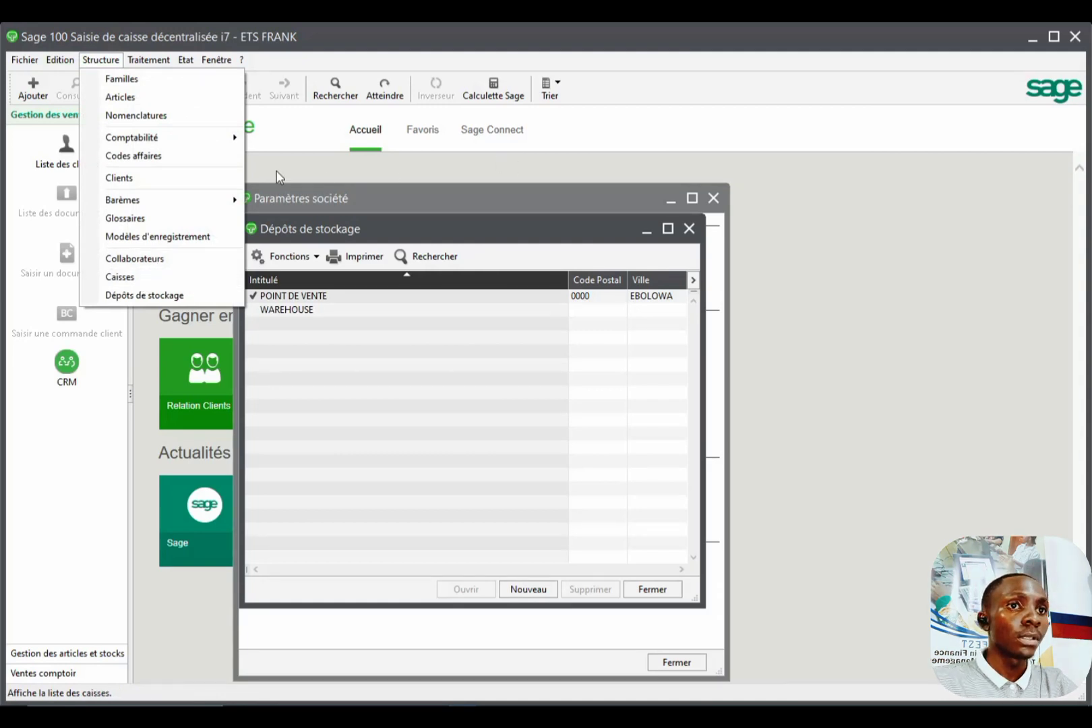
pyautogui.press('Right')
pyautogui.press('Left')
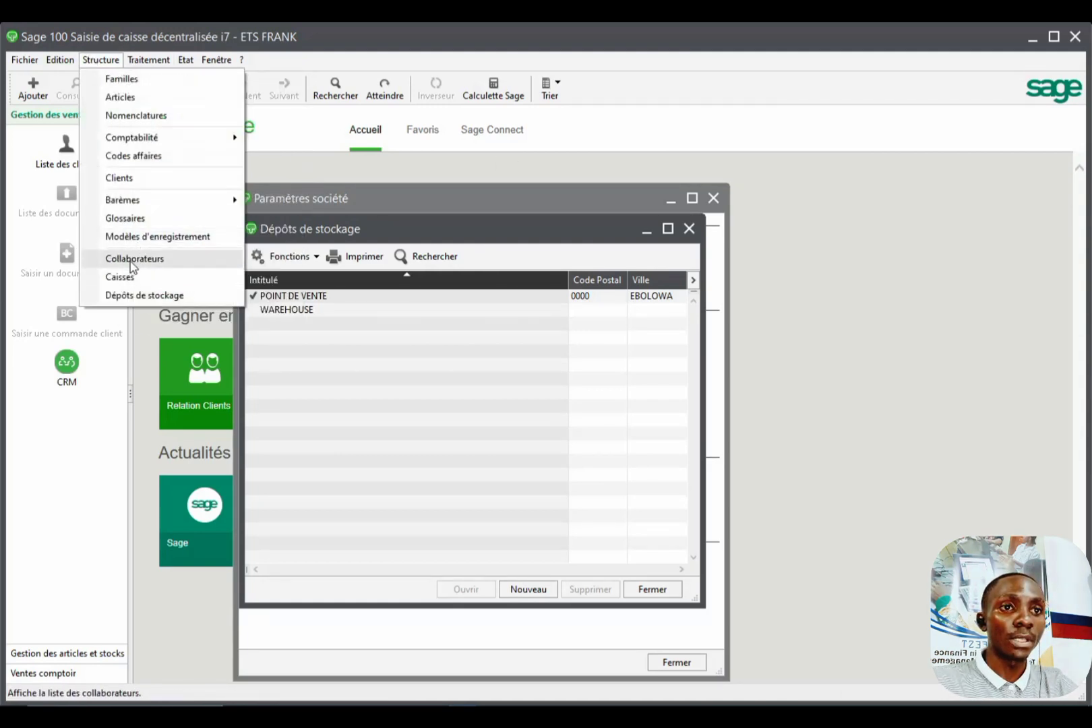
pyautogui.click(689, 228)
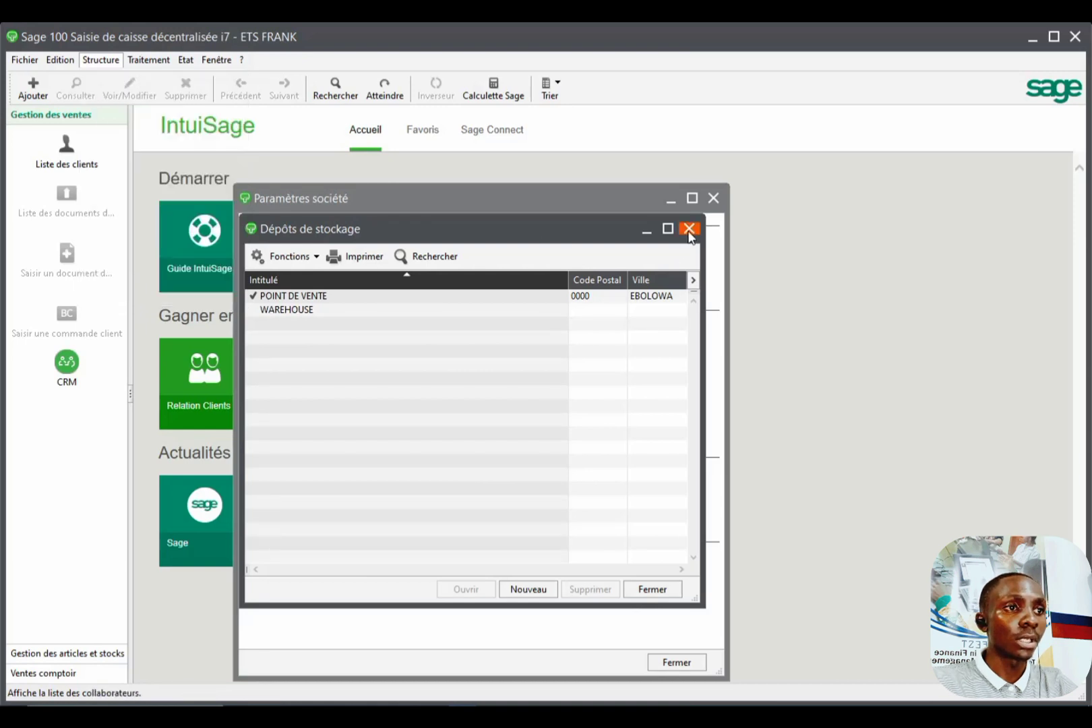
pyautogui.click(689, 229)
pyautogui.click(713, 198)
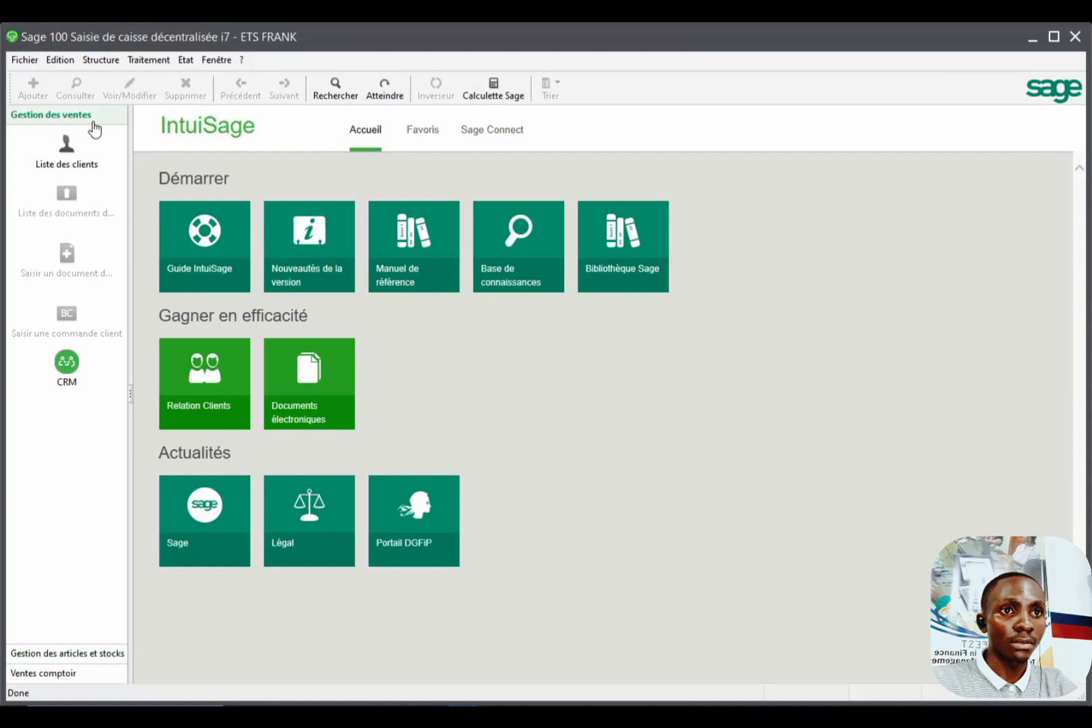
# Start a cash register opening under counter sales and choose TAILLER 1 as the register.
pyautogui.click(31, 677)
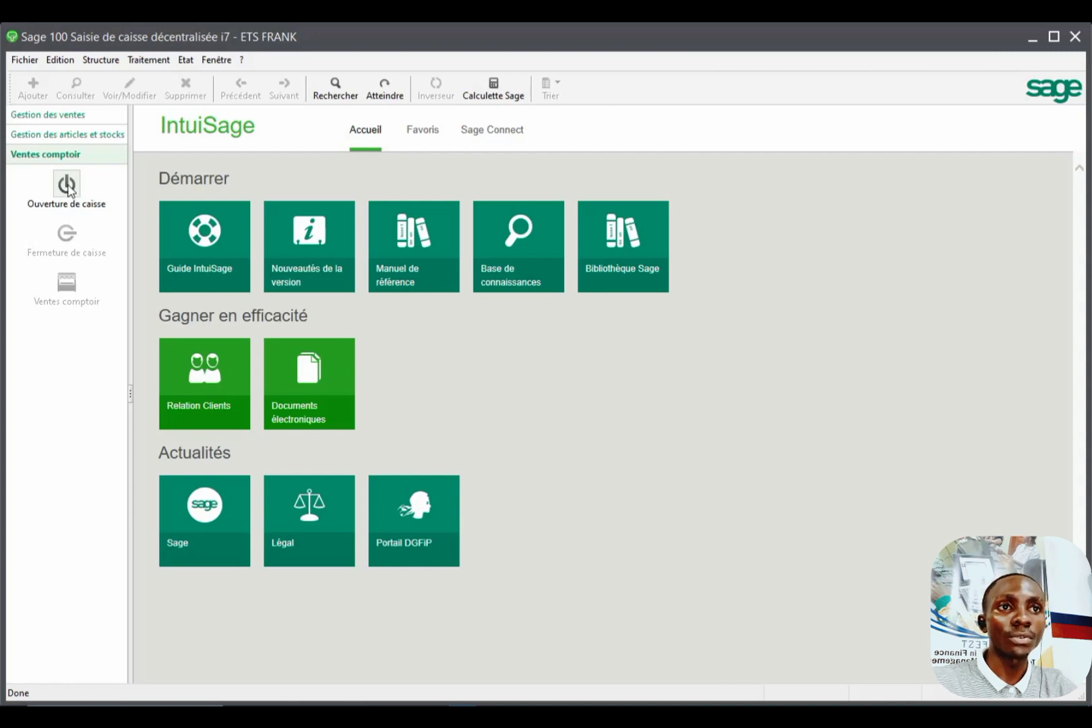
pyautogui.click(150, 64)
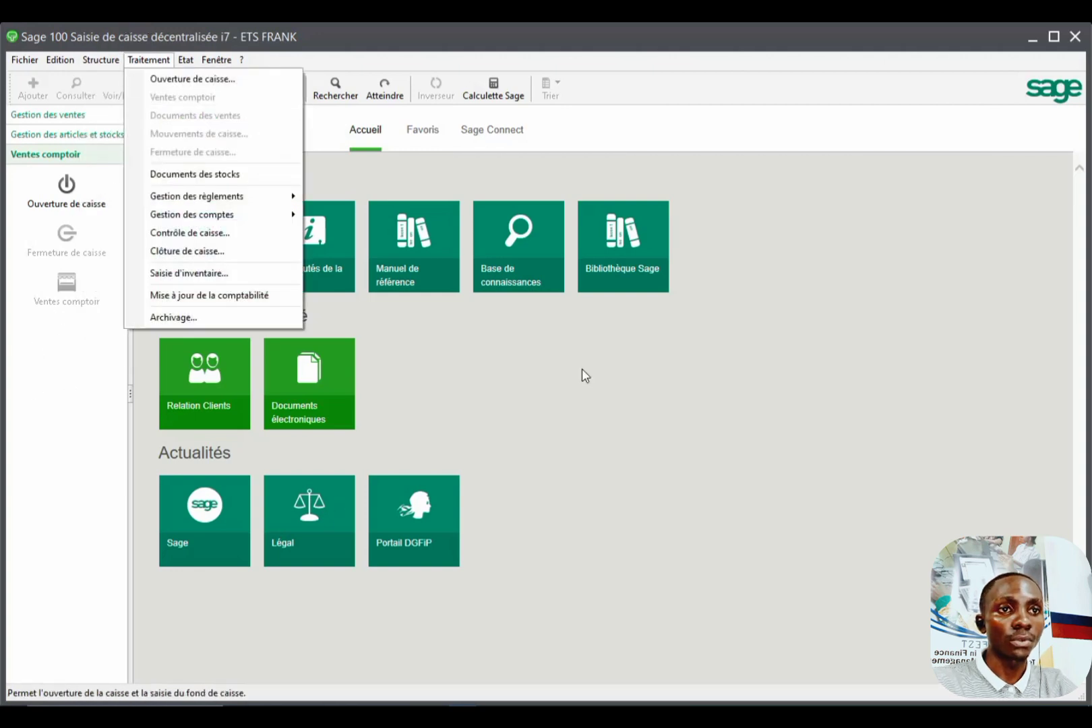
pyautogui.click(66, 193)
pyautogui.click(66, 194)
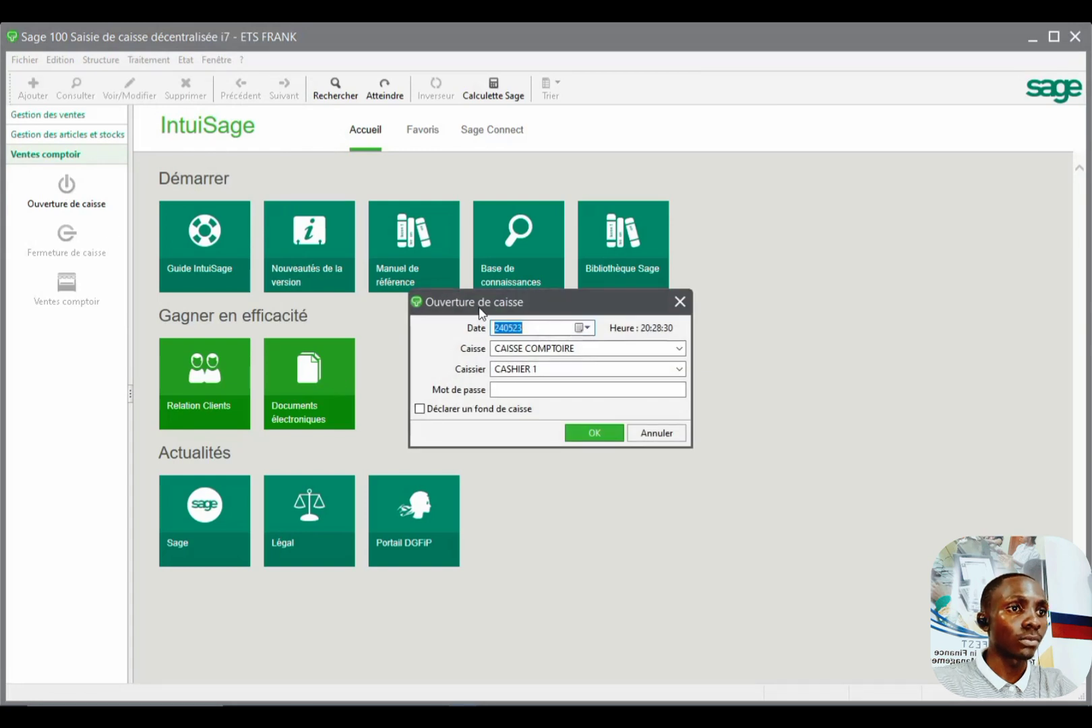
pyautogui.moveTo(480, 311); pyautogui.dragTo(533, 217)
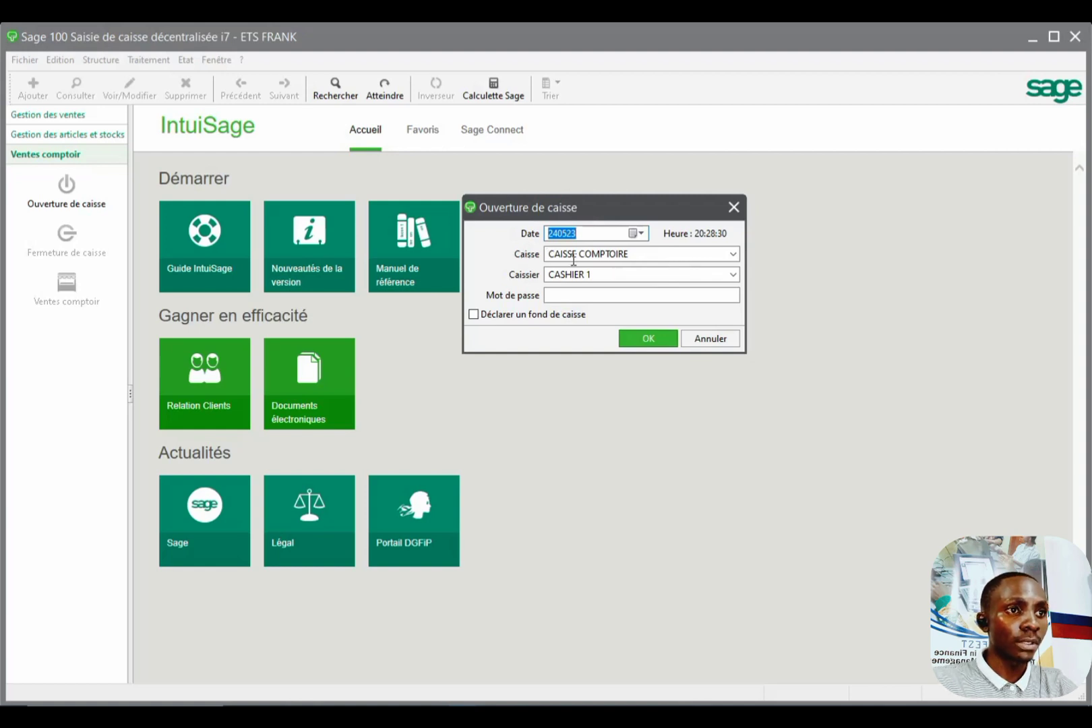
pyautogui.click(715, 253)
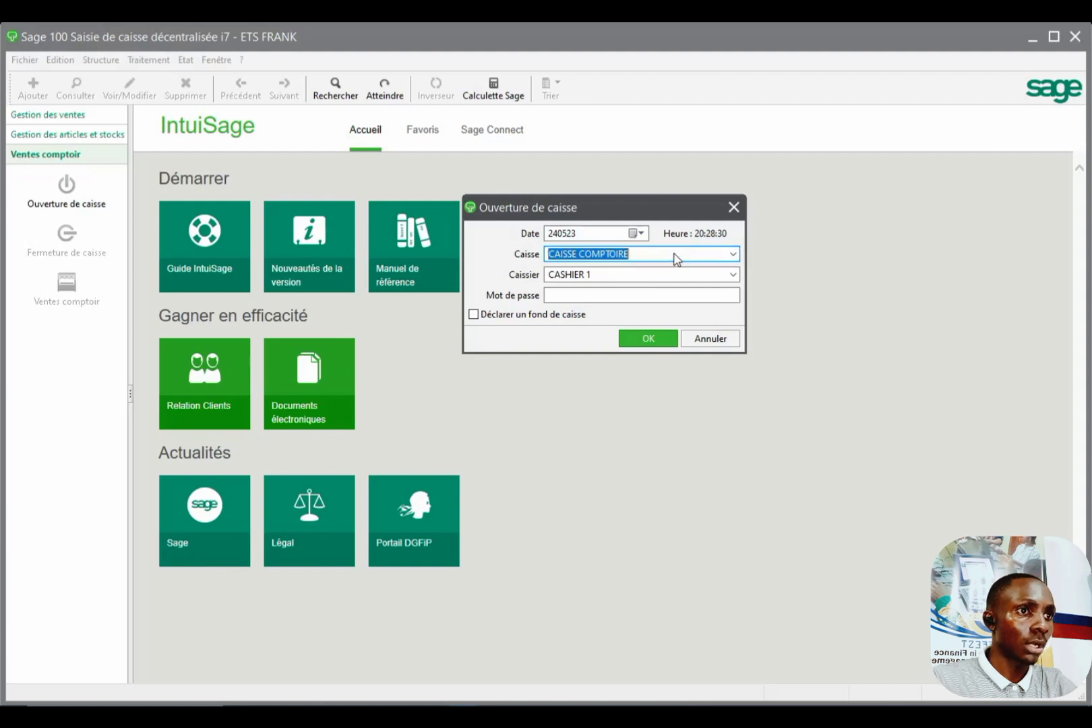
pyautogui.click(732, 253)
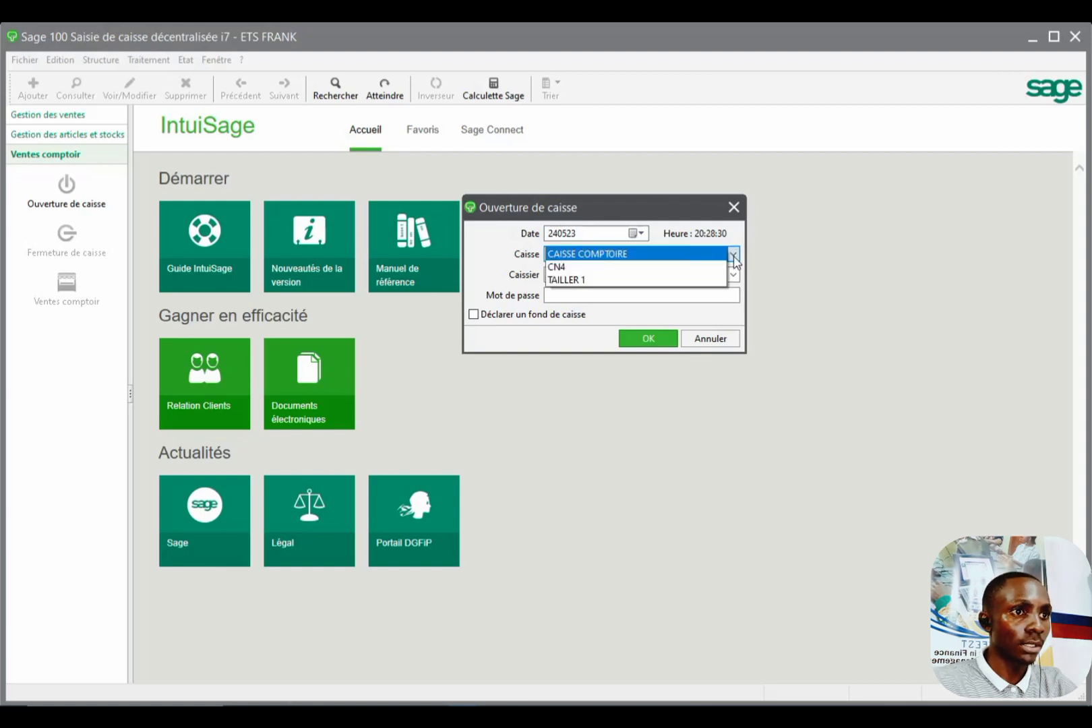
pyautogui.click(675, 279)
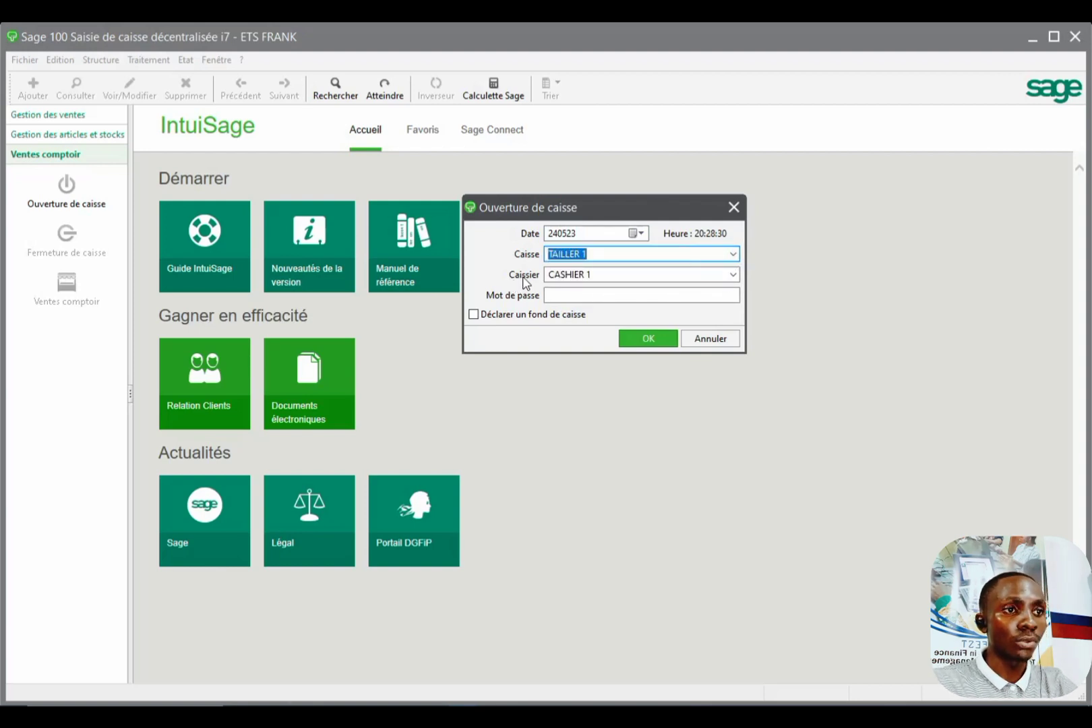
# Choose CASHIER 1 as the cashier for the register opening and leave the password field empty.
pyautogui.click(732, 275)
pyautogui.click(732, 275)
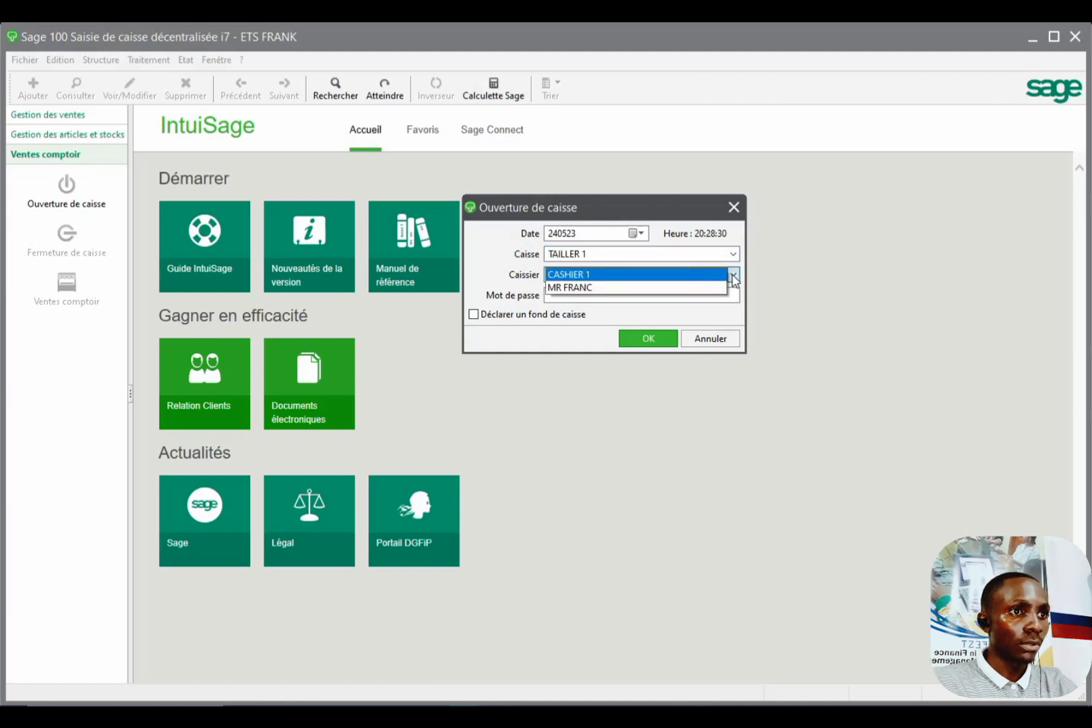
pyautogui.click(641, 276)
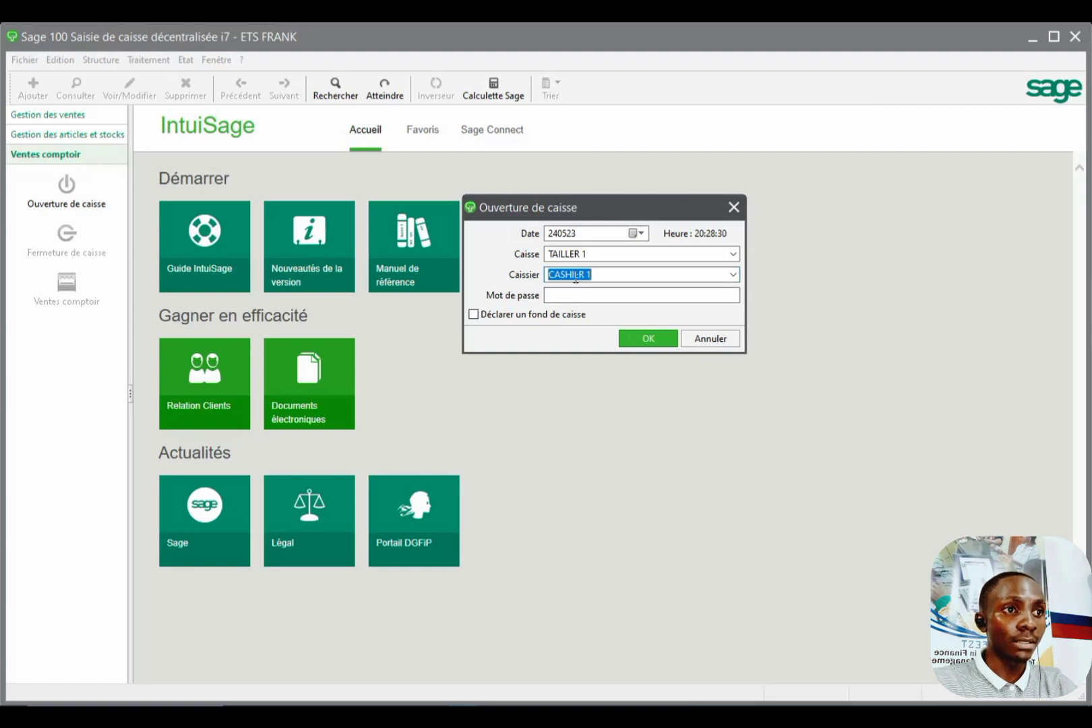
pyautogui.click(588, 255)
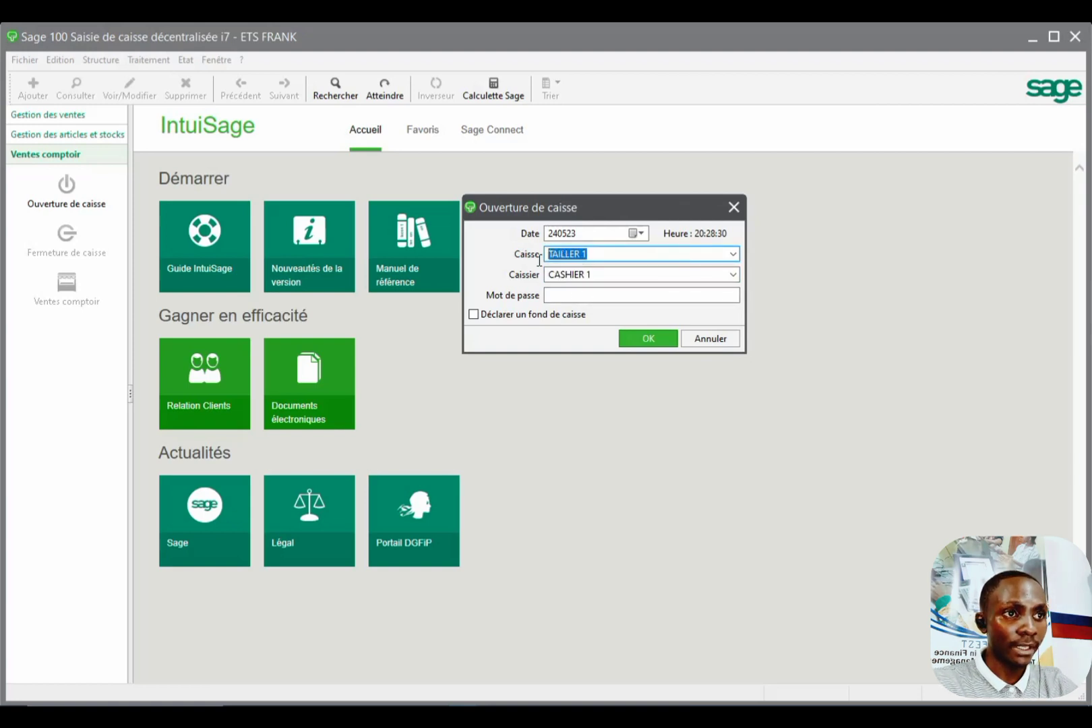
pyautogui.moveTo(596, 276); pyautogui.dragTo(556, 274)
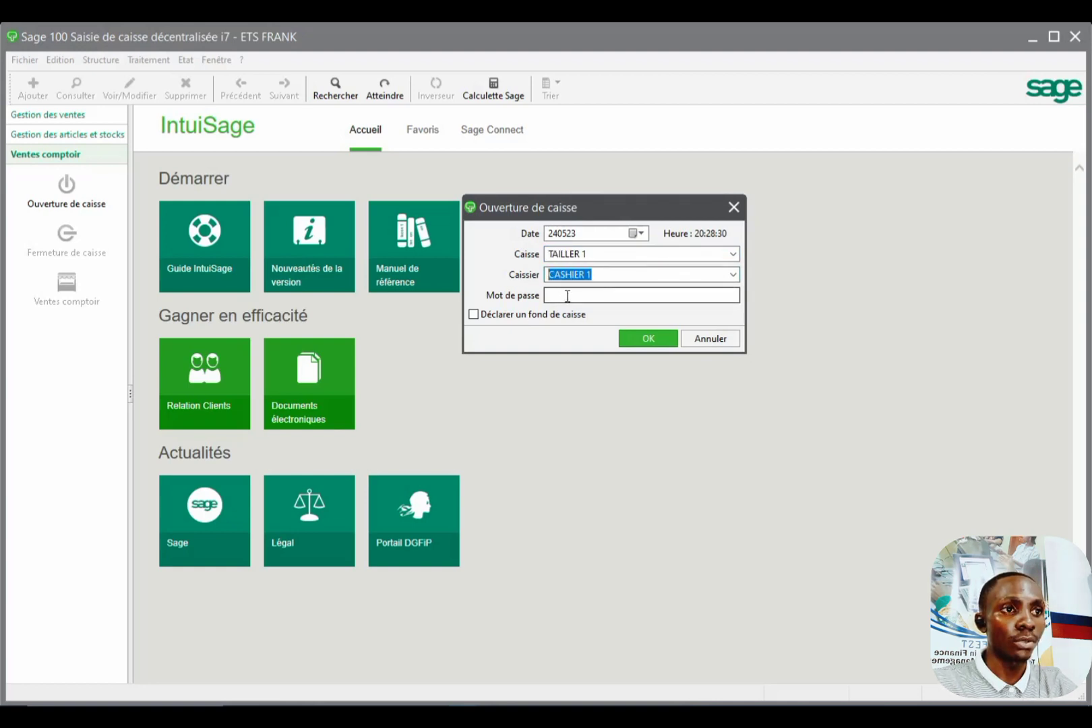
pyautogui.click(567, 298)
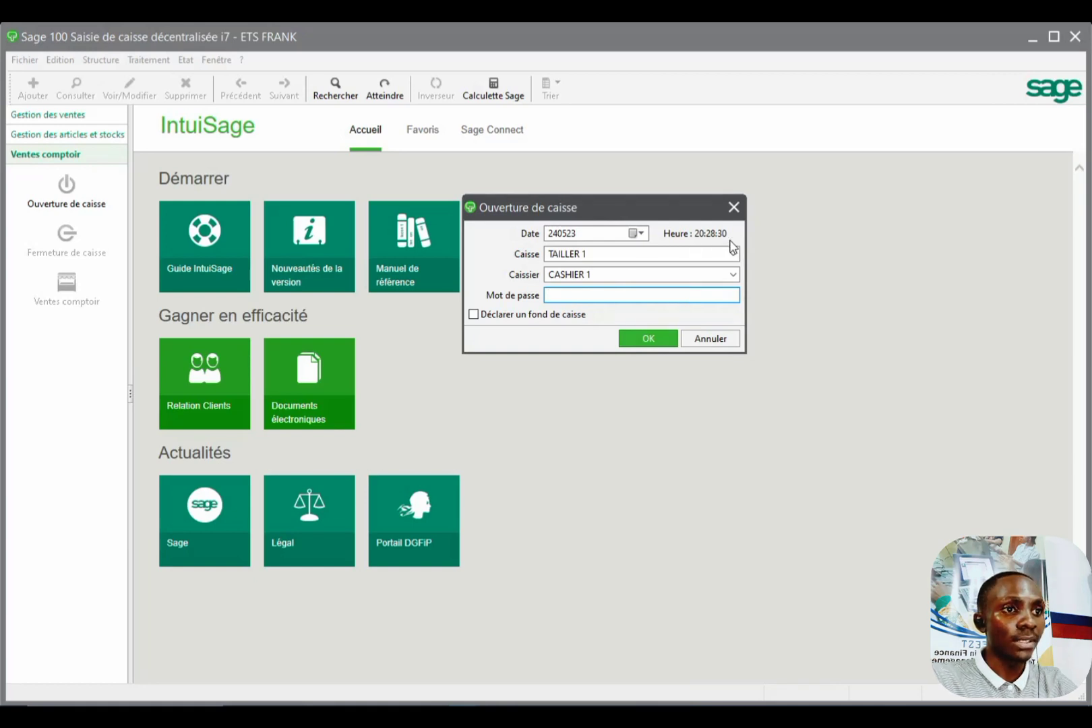
# Declare a cash float of 50000 for the account currency and complete the opening of the TAILLER 1 register.
pyautogui.click(474, 315)
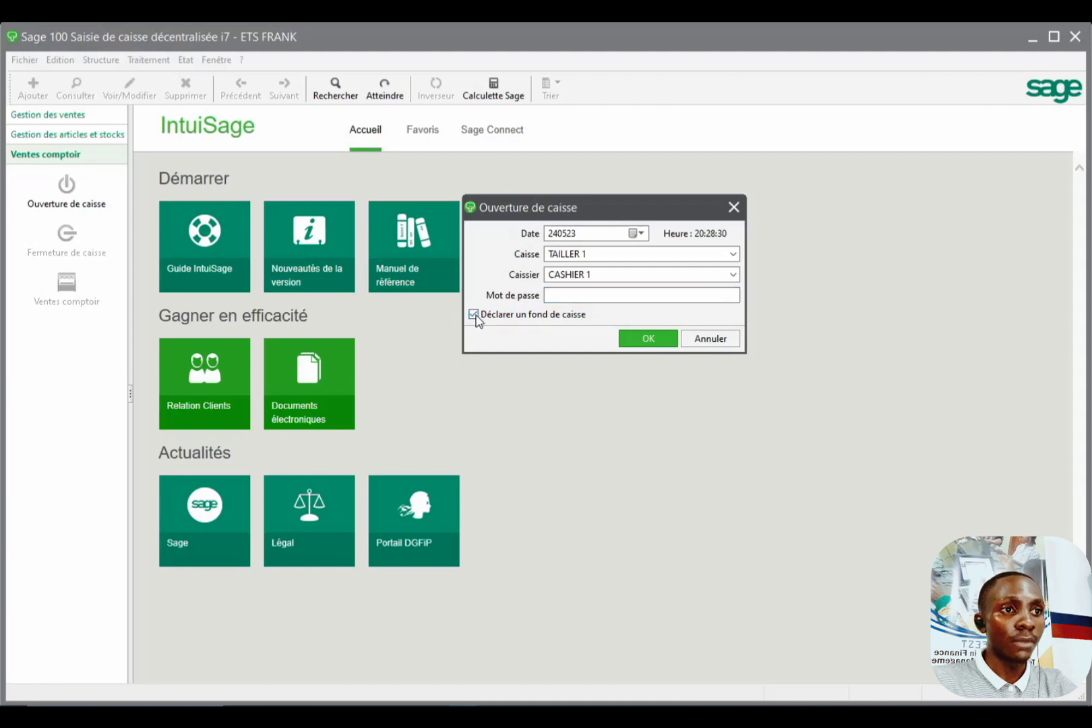
pyautogui.click(657, 338)
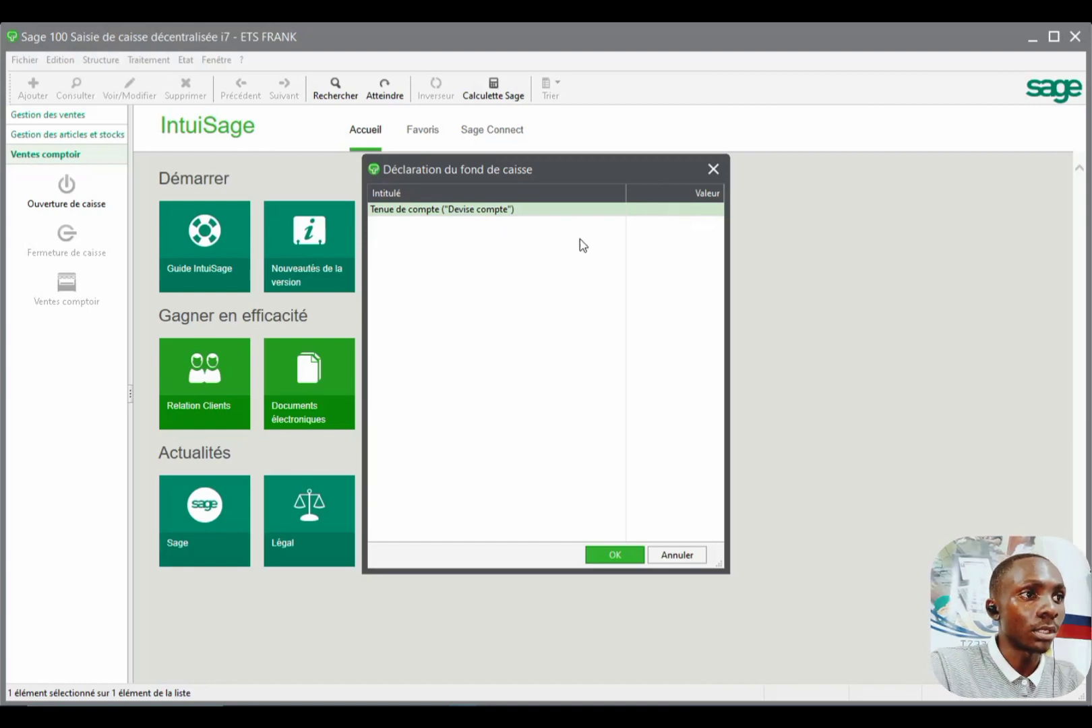
pyautogui.click(700, 213)
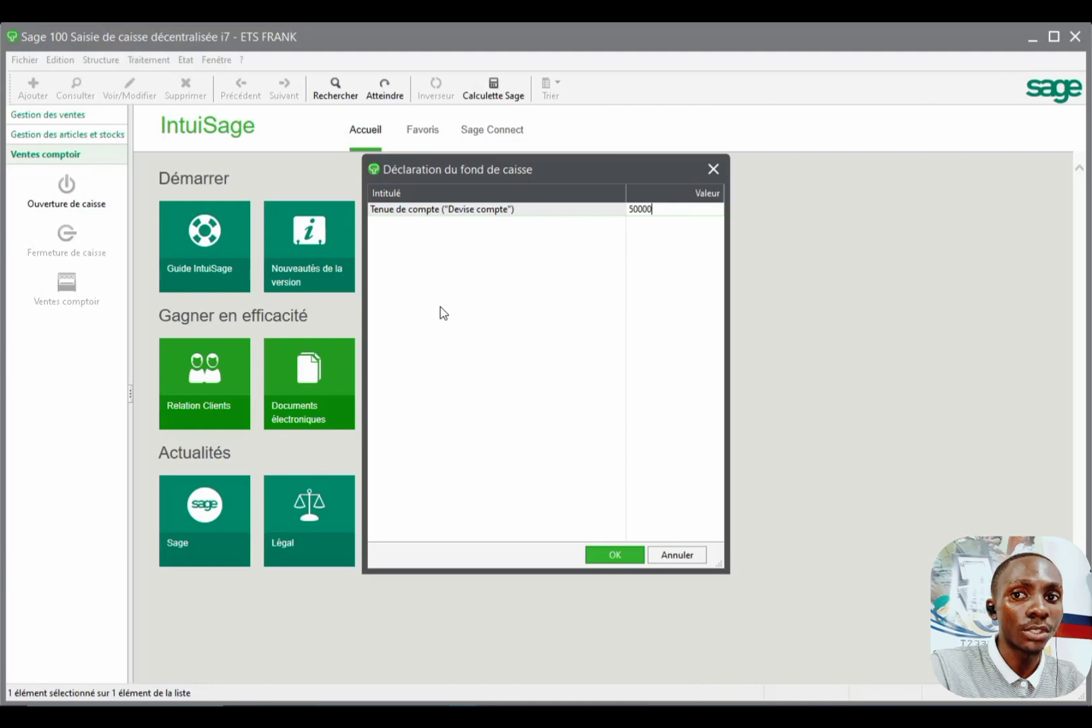
pyautogui.click(616, 555)
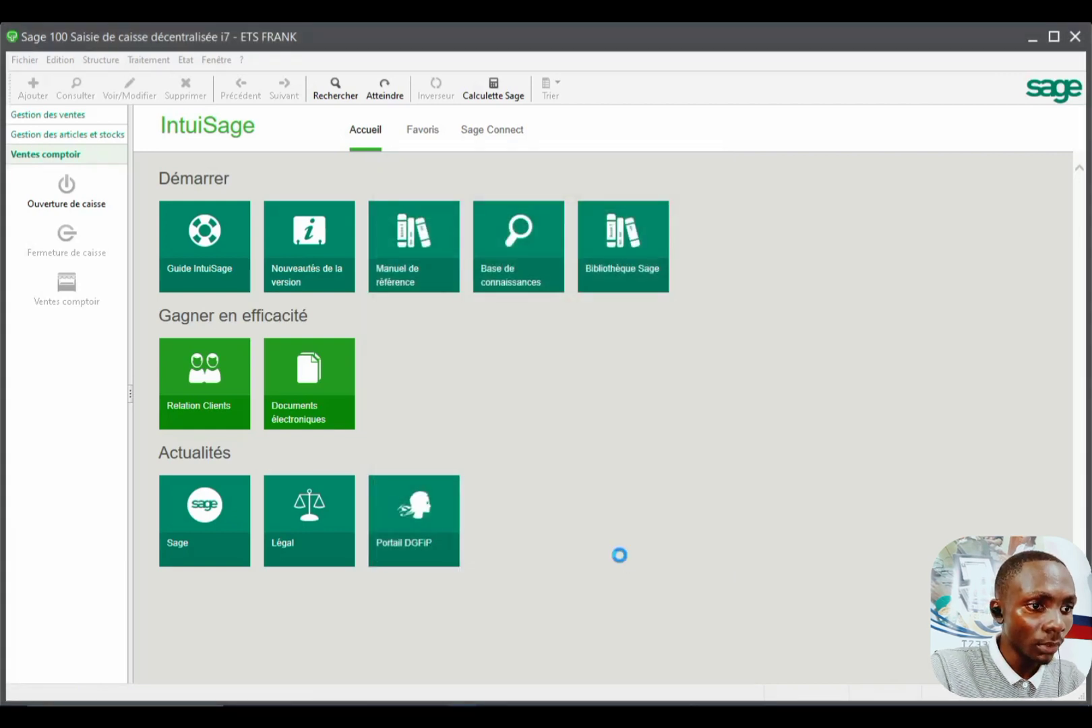
pyautogui.click(709, 133)
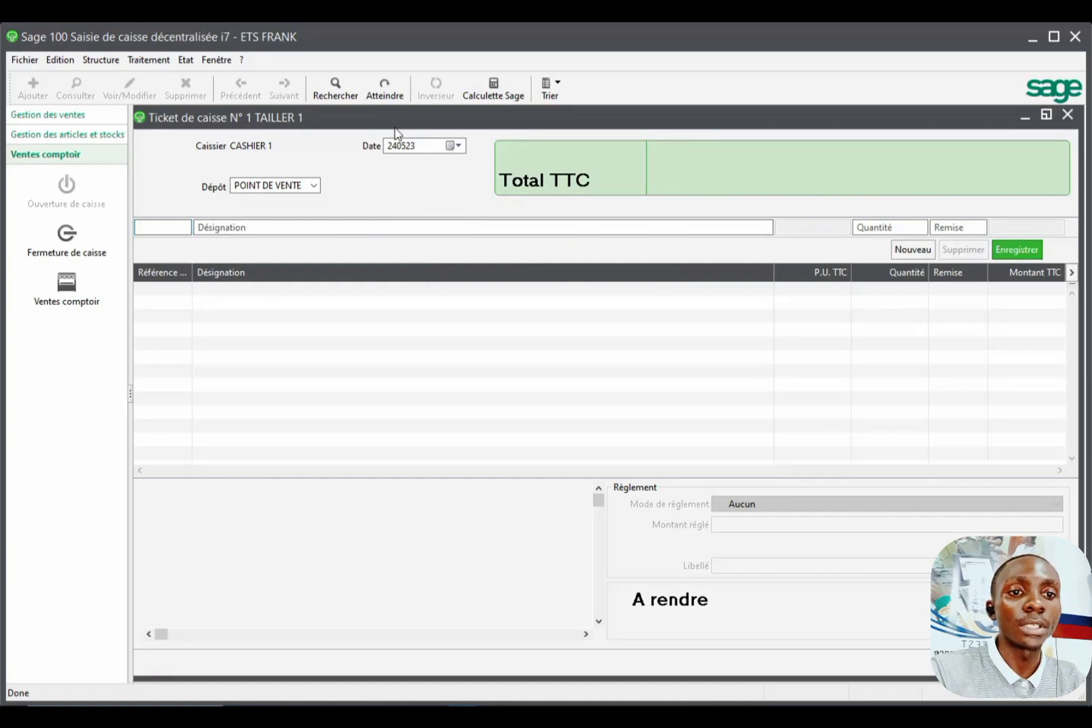
# Review the entry screens and available screen models in the cash register parameters, and close the parameters without changes.
pyautogui.click(25, 59)
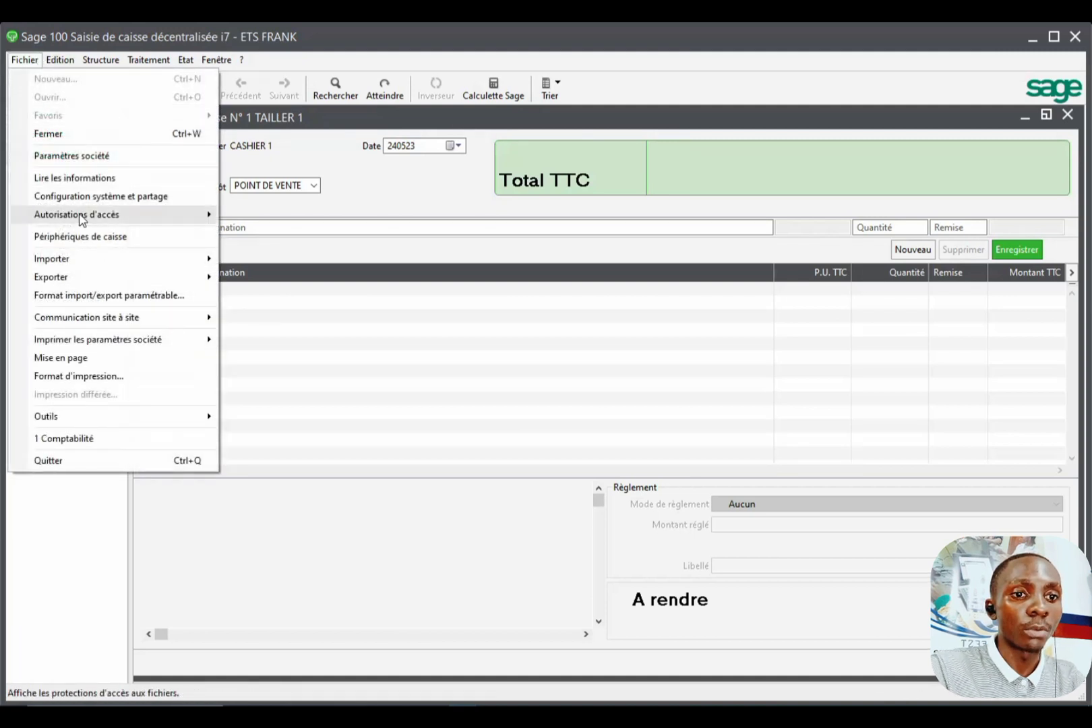
pyautogui.click(67, 155)
pyautogui.doubleClick(453, 297)
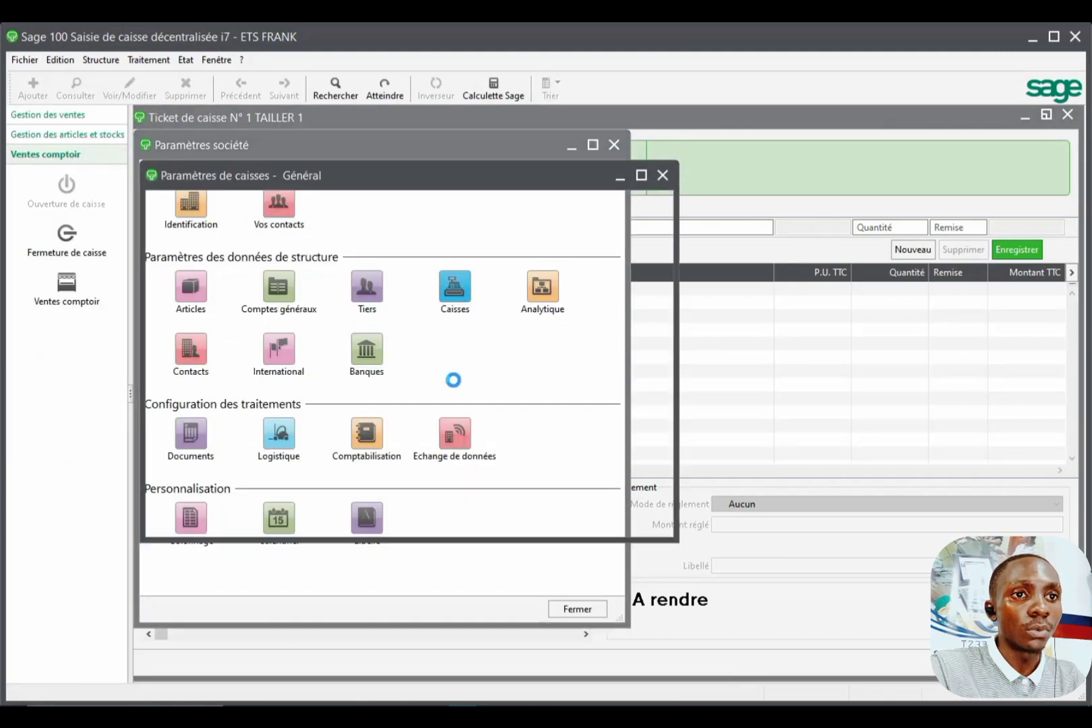
pyautogui.click(191, 216)
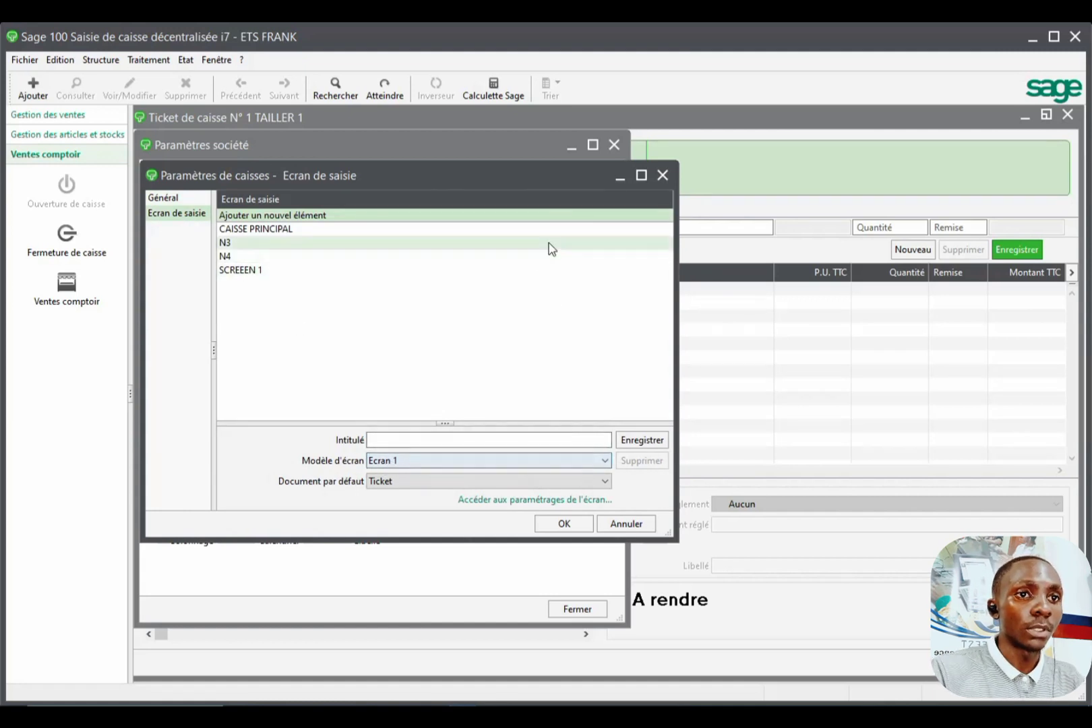
pyautogui.click(603, 460)
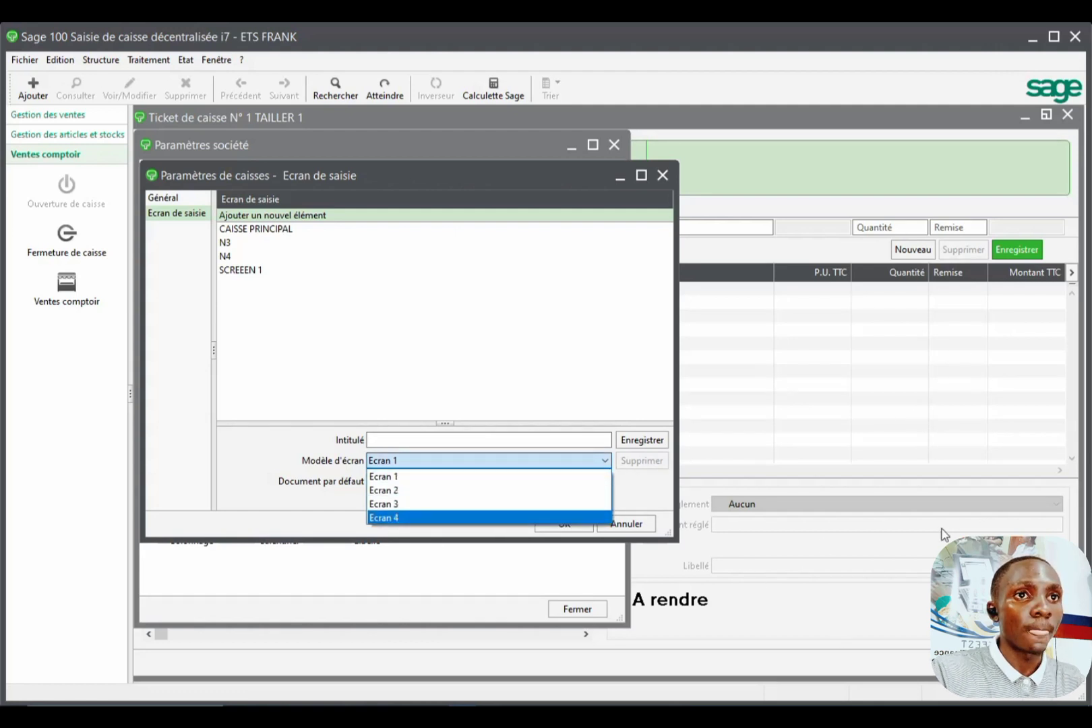
pyautogui.click(663, 175)
pyautogui.click(667, 175)
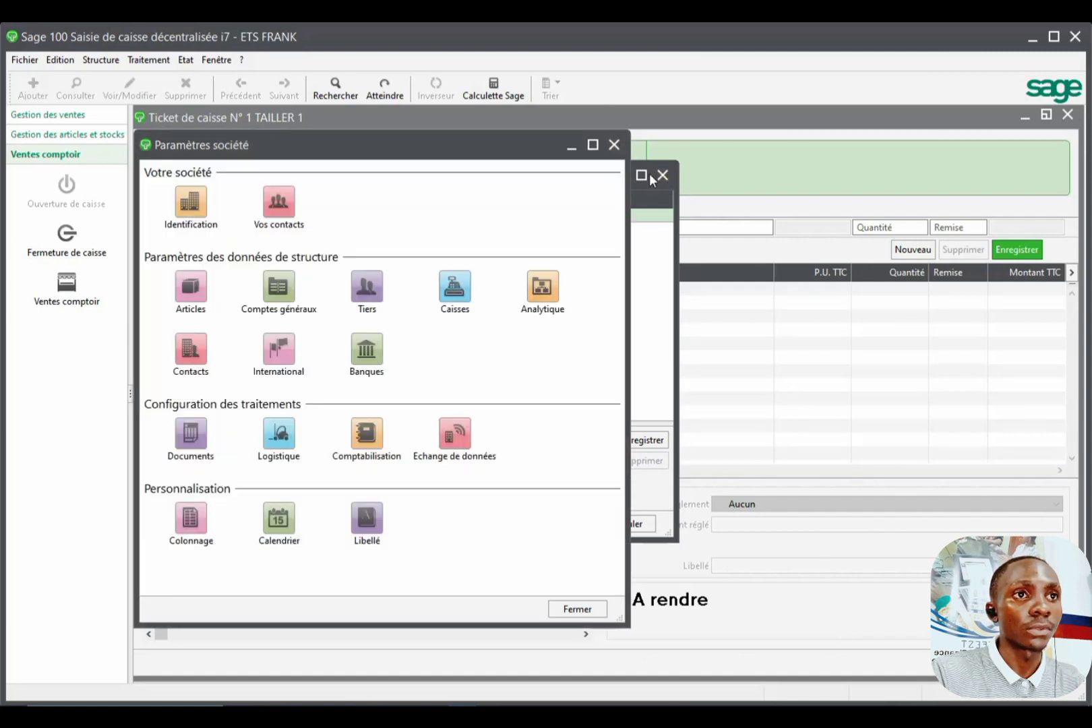
pyautogui.click(613, 146)
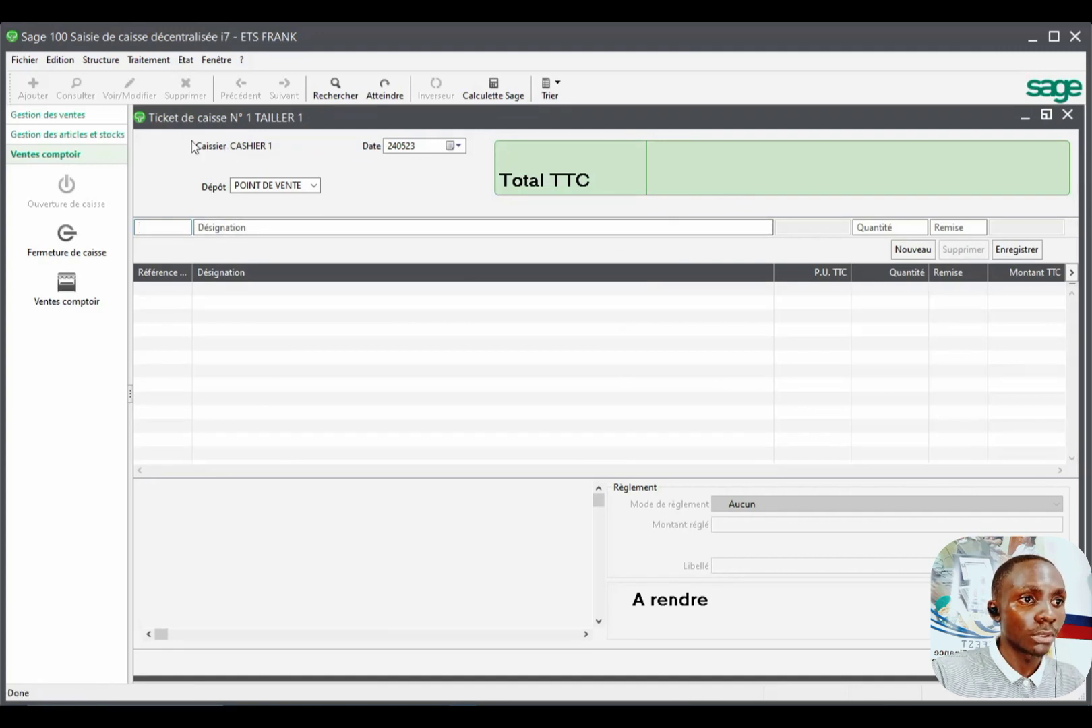
# Review which elements are displayed for the SCREEEN 1 entry screen in the cash register parameters, and close the parameters without changes.
pyautogui.click(25, 60)
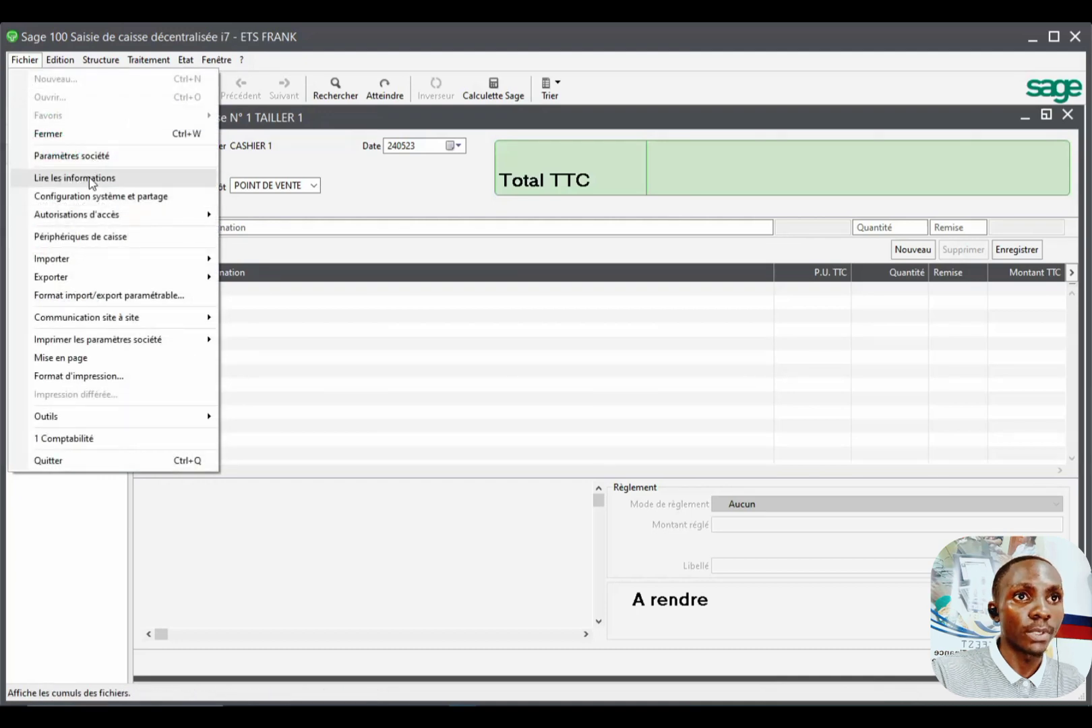
pyautogui.click(71, 155)
pyautogui.click(453, 290)
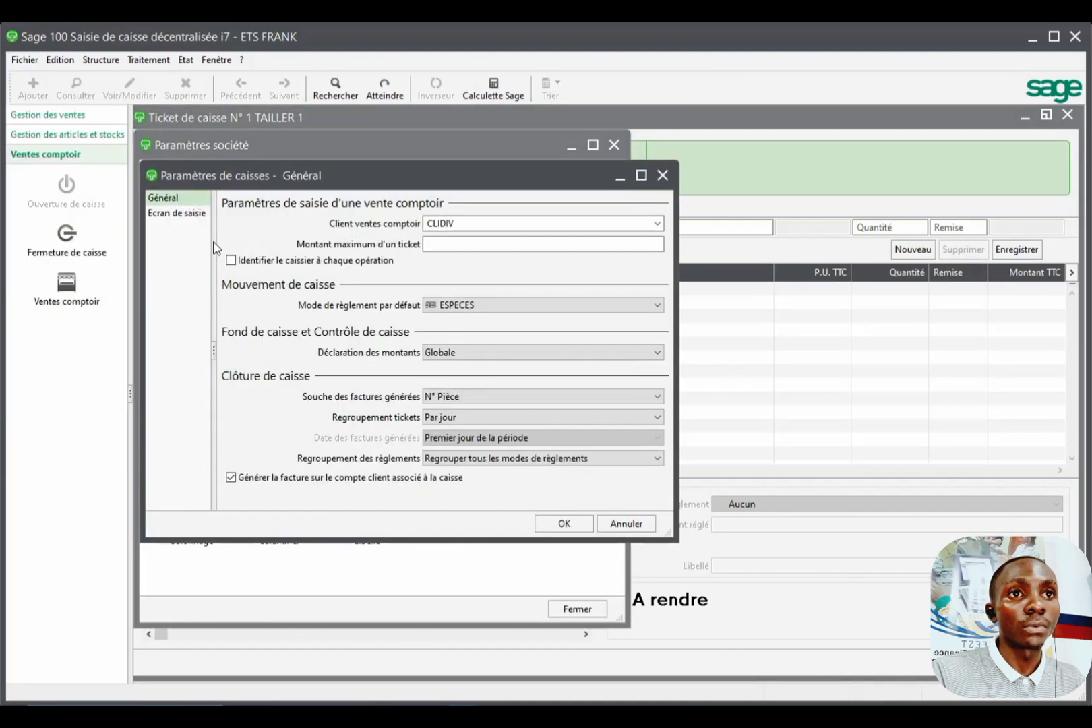
pyautogui.click(176, 213)
pyautogui.click(251, 271)
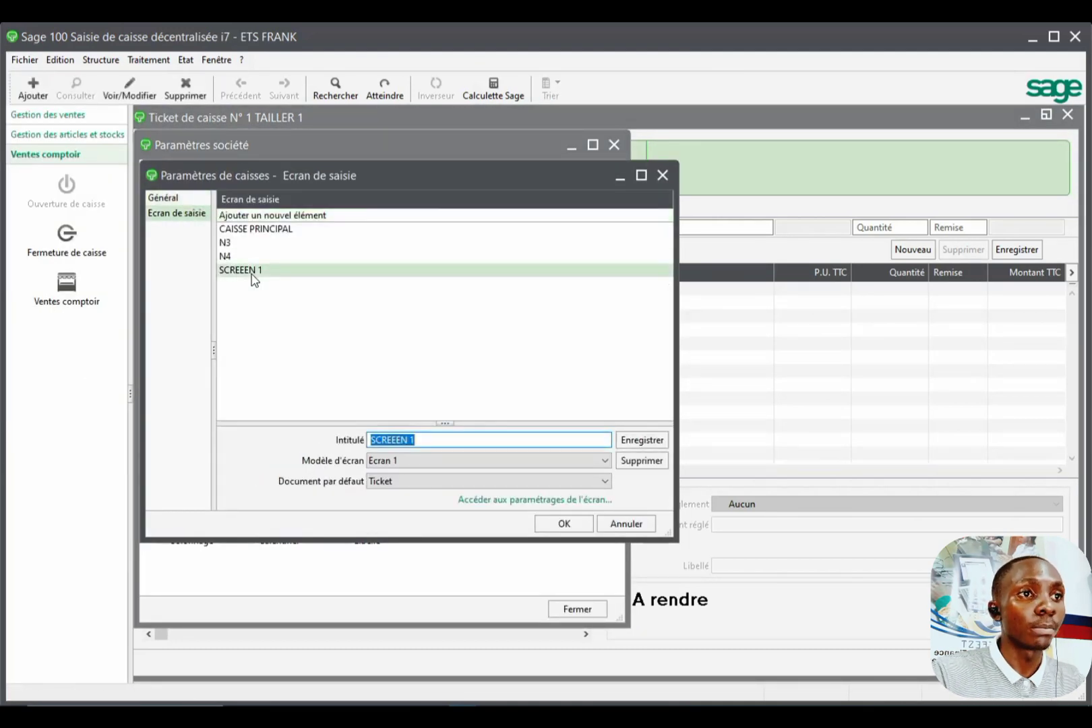
pyautogui.click(527, 502)
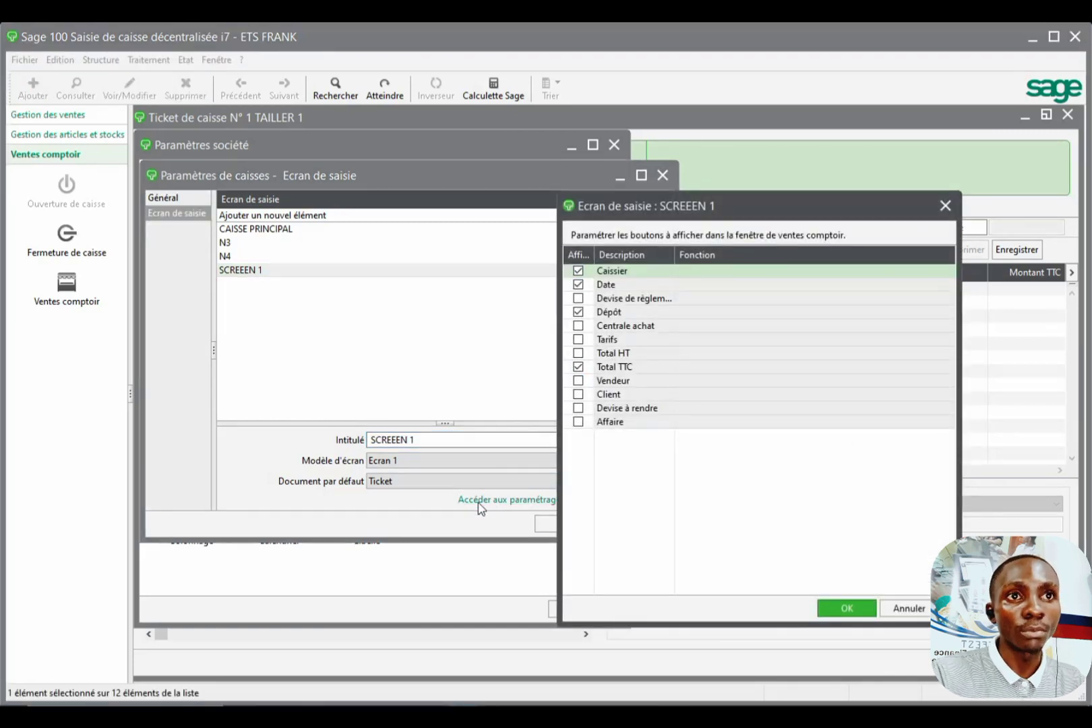
pyautogui.click(945, 205)
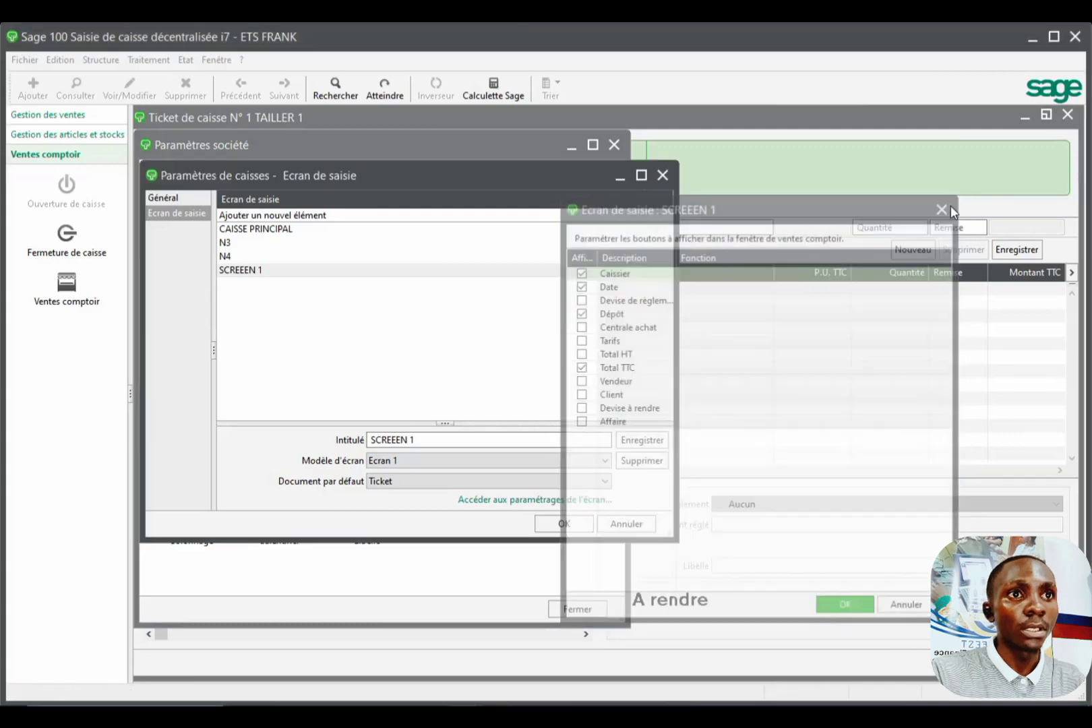
pyautogui.click(662, 176)
pyautogui.click(614, 145)
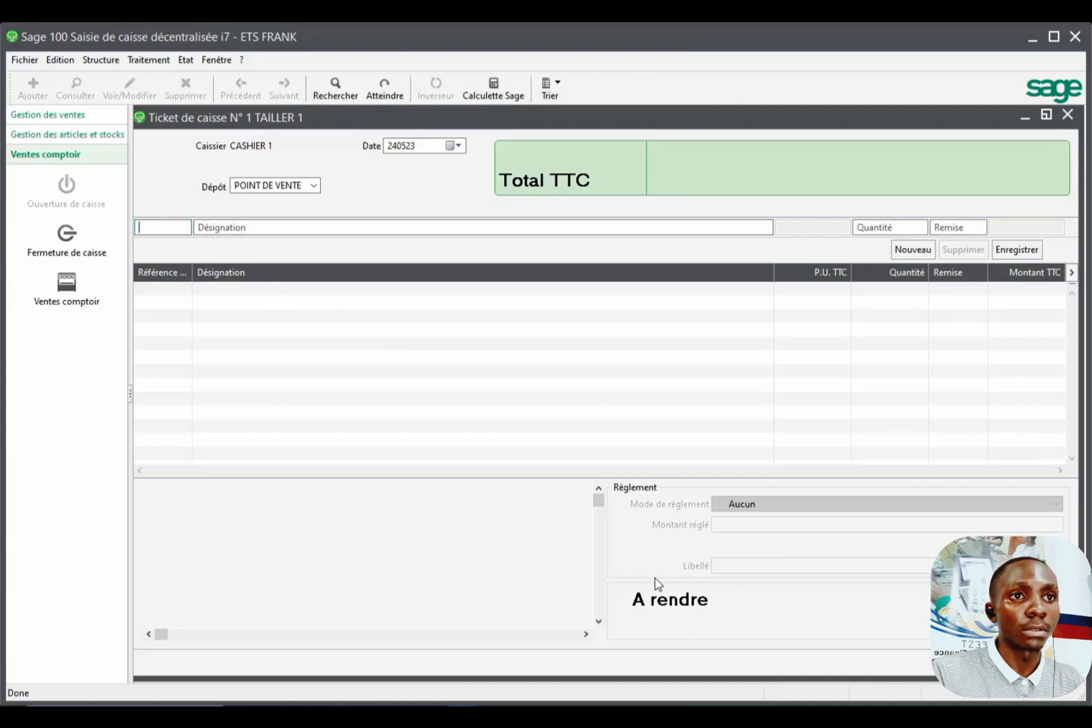
# Look up articles for the first ticket line using the reference ER, and browse the article selection list.
pyautogui.click(170, 231)
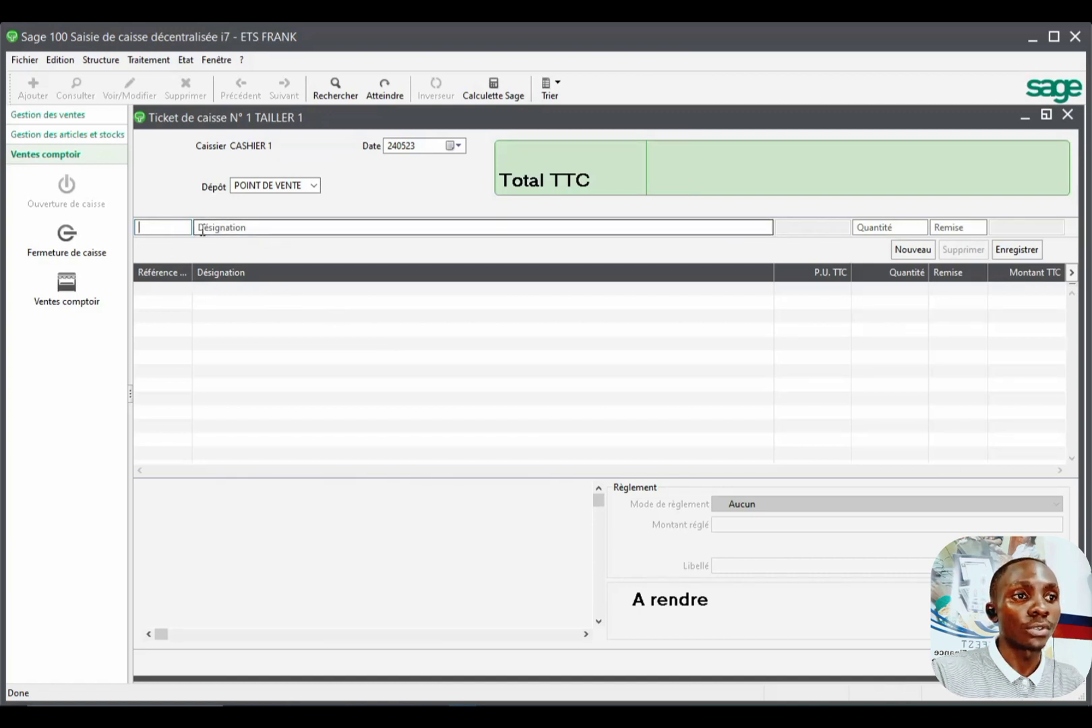
pyautogui.write('ER')
pyautogui.press('Tab')
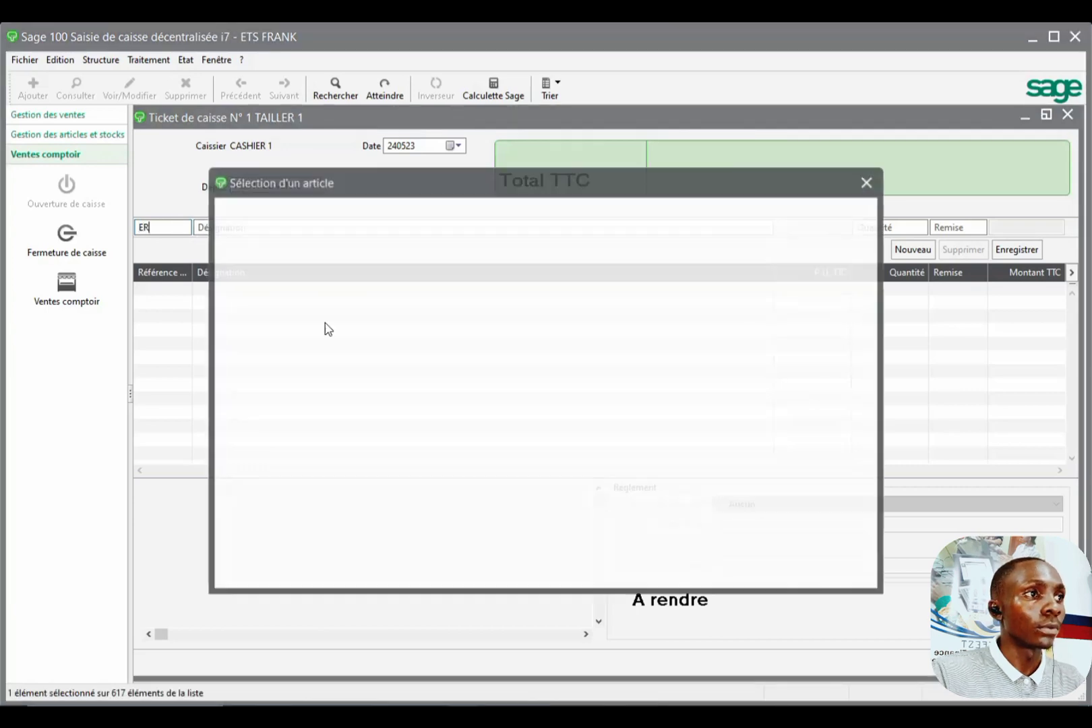
pyautogui.scroll(-4, 607, 417)
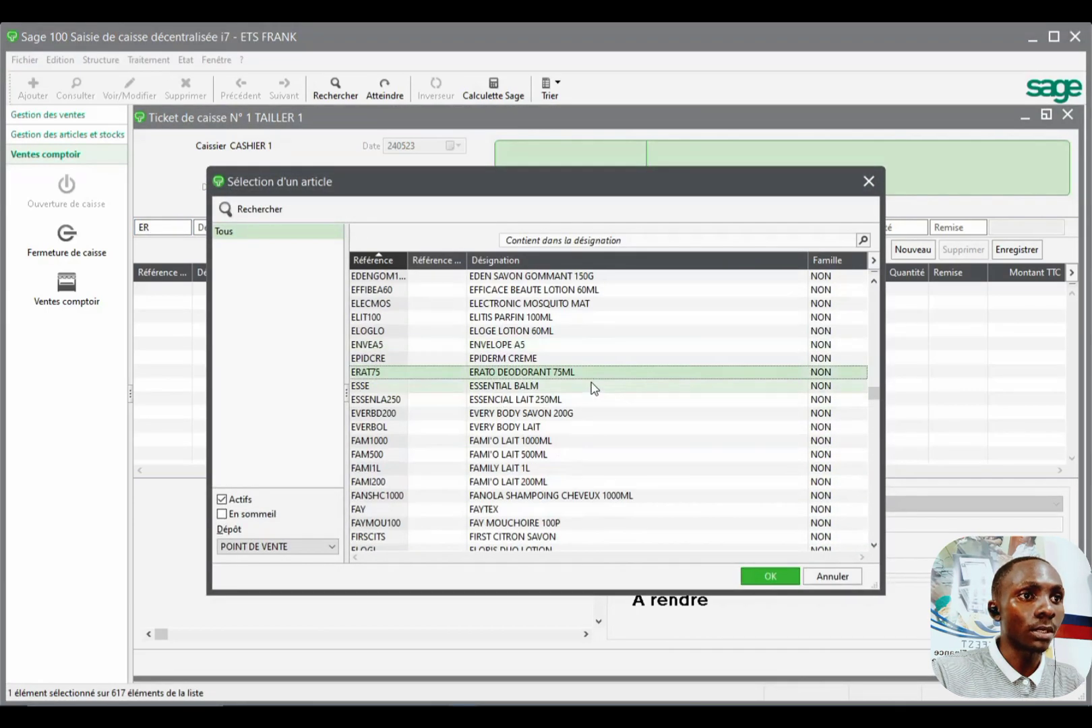
pyautogui.scroll(11, 592, 376)
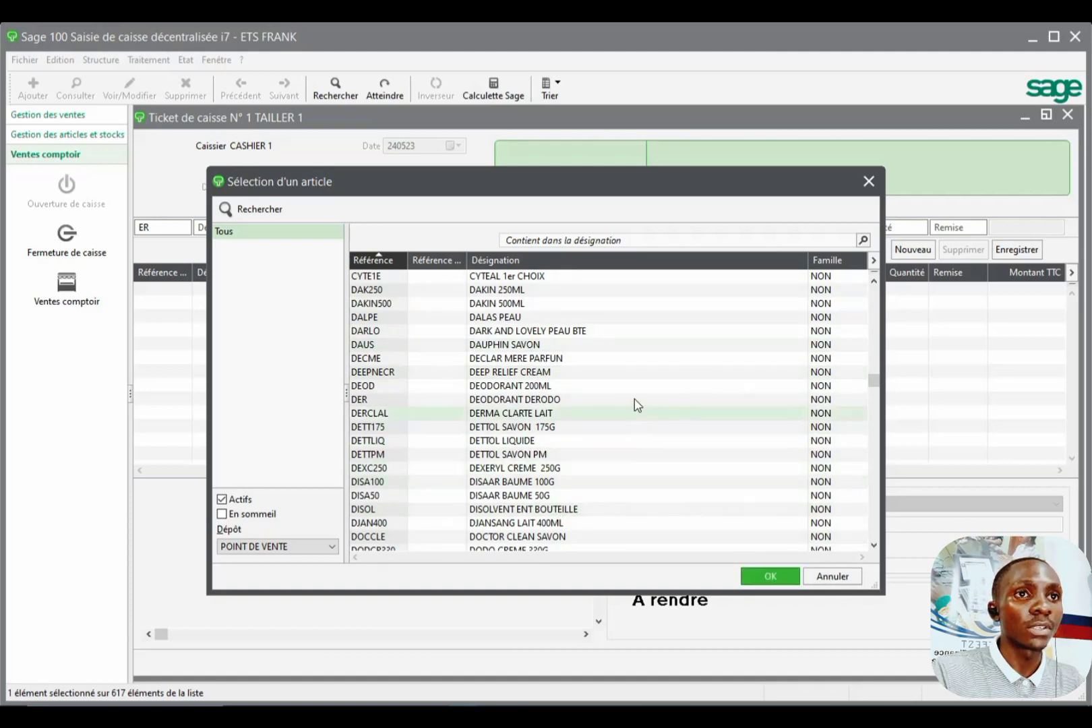
# Customize the article selection list by adding the columns Prix d'achat, Prix de vente and Stock réel.
pyautogui.rightClick(638, 345)
pyautogui.click(714, 497)
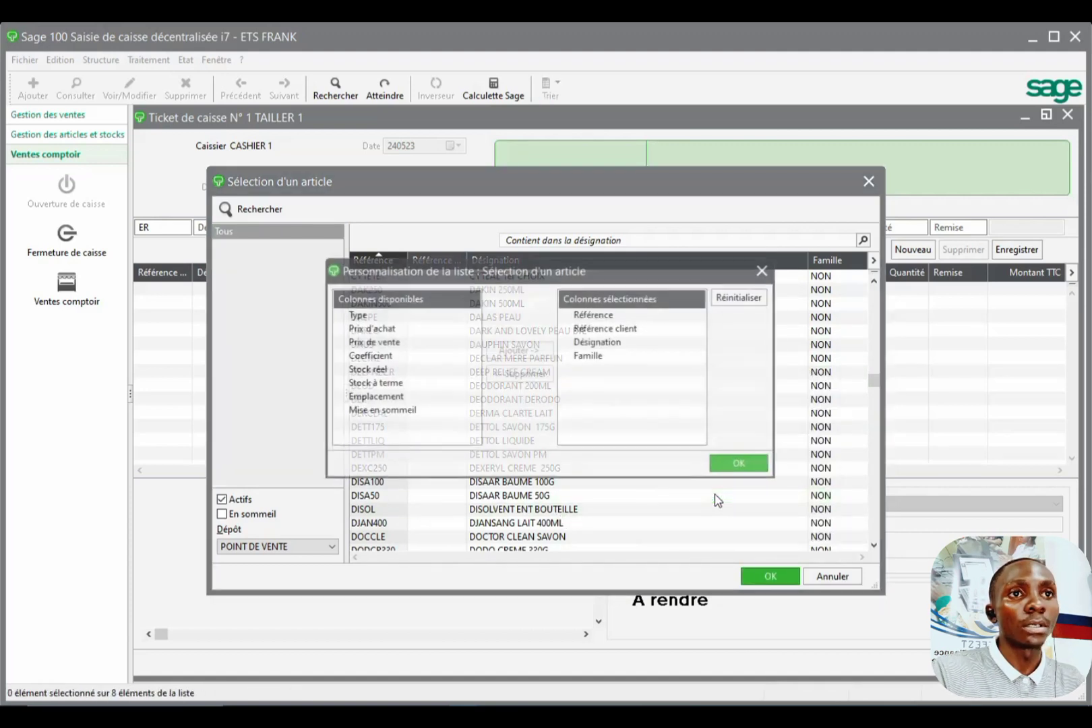
pyautogui.click(381, 384)
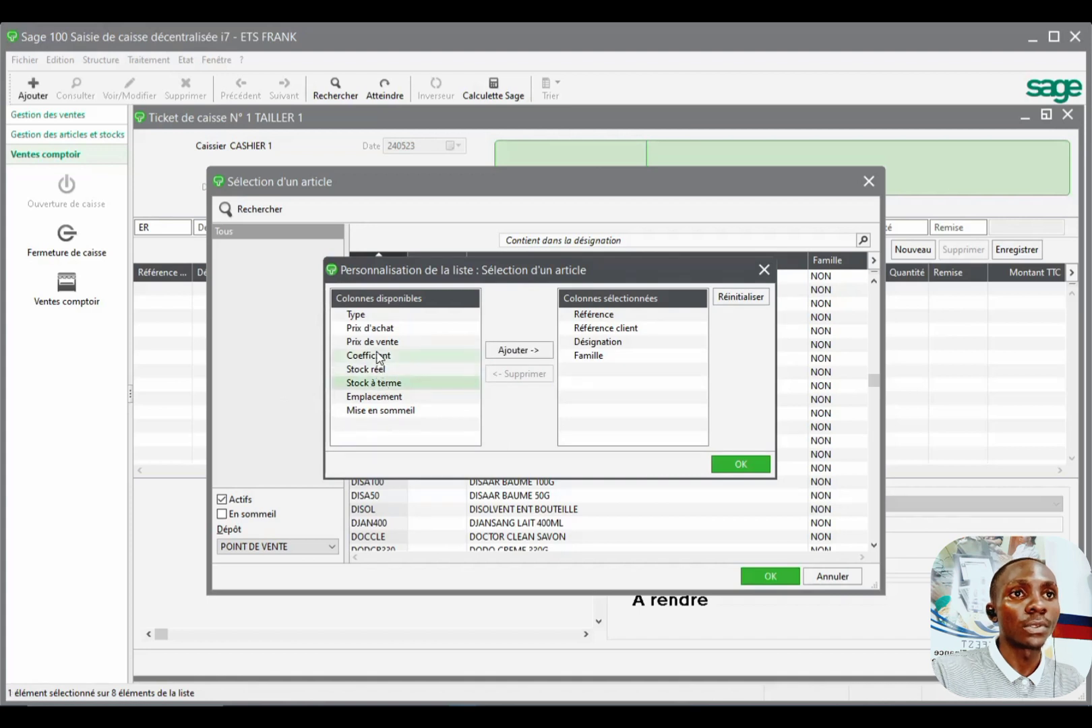
pyautogui.click(385, 329)
pyautogui.click(512, 350)
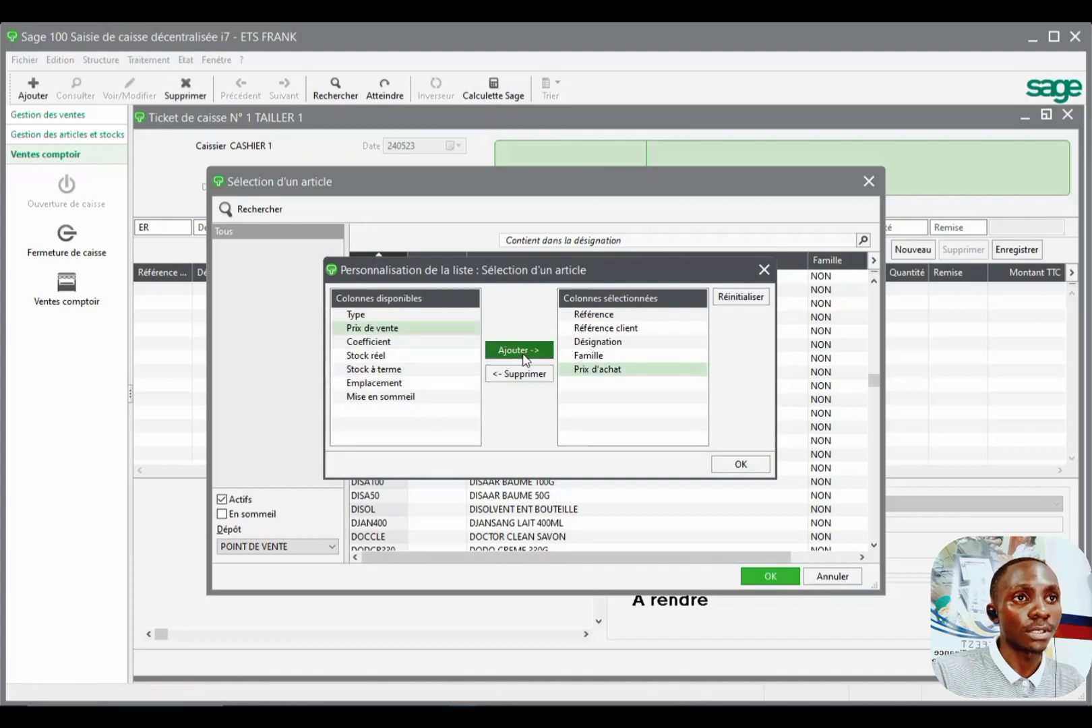
pyautogui.click(526, 358)
pyautogui.click(387, 342)
pyautogui.click(513, 350)
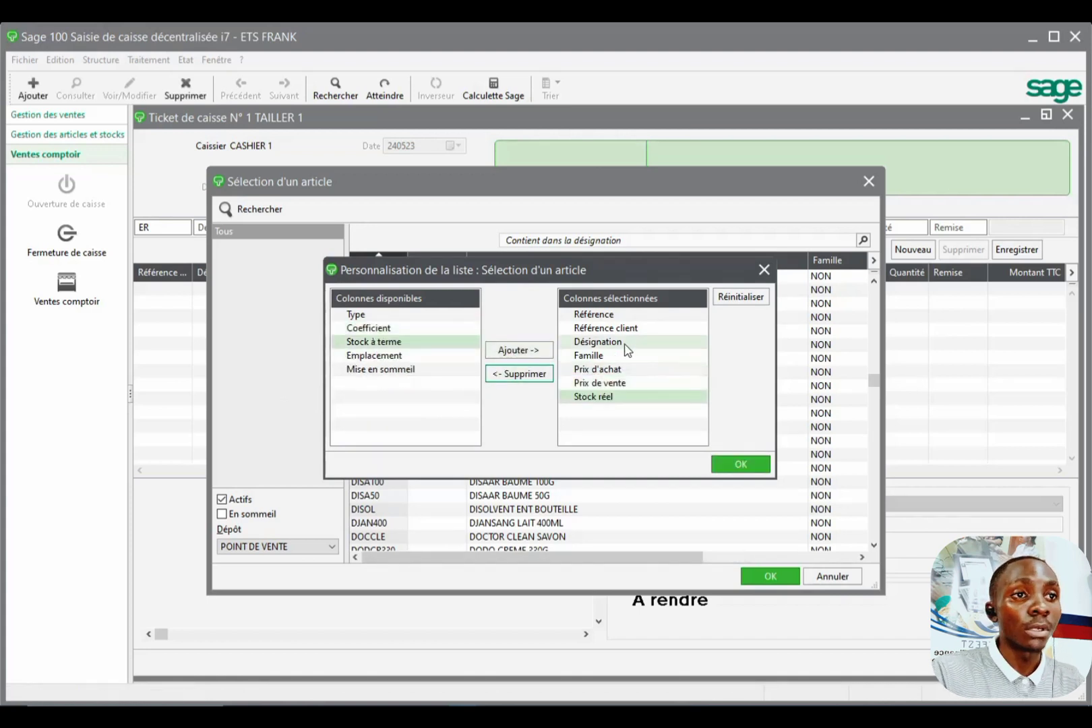
# Remove the Famille and Référence client columns from the article selection list and apply the customization.
pyautogui.click(624, 355)
pyautogui.click(518, 374)
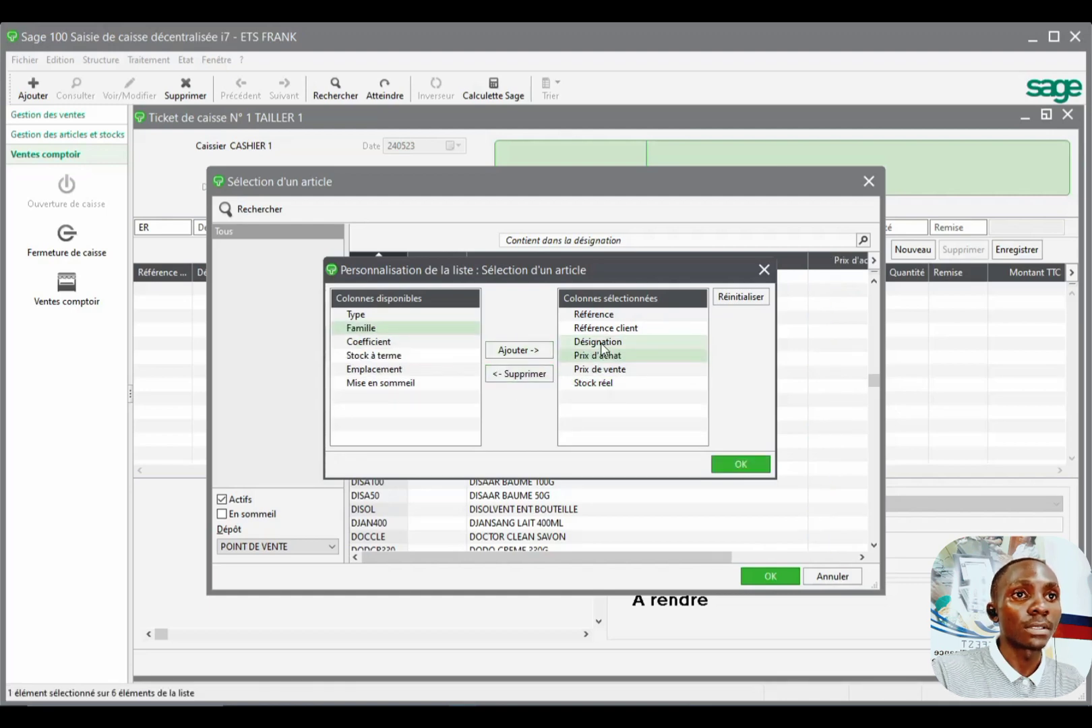
pyautogui.click(606, 328)
pyautogui.click(519, 374)
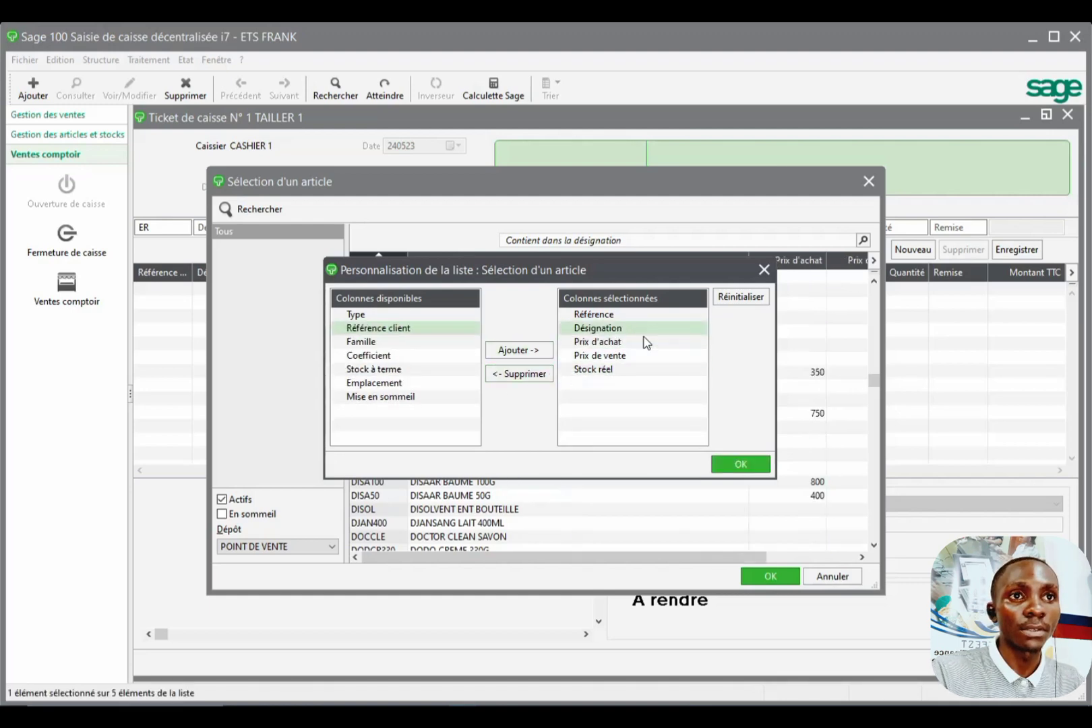
pyautogui.click(741, 464)
# Examine the price and stock columns in the article selection list, and close it without choosing an article.
pyautogui.moveTo(580, 557); pyautogui.dragTo(675, 556)
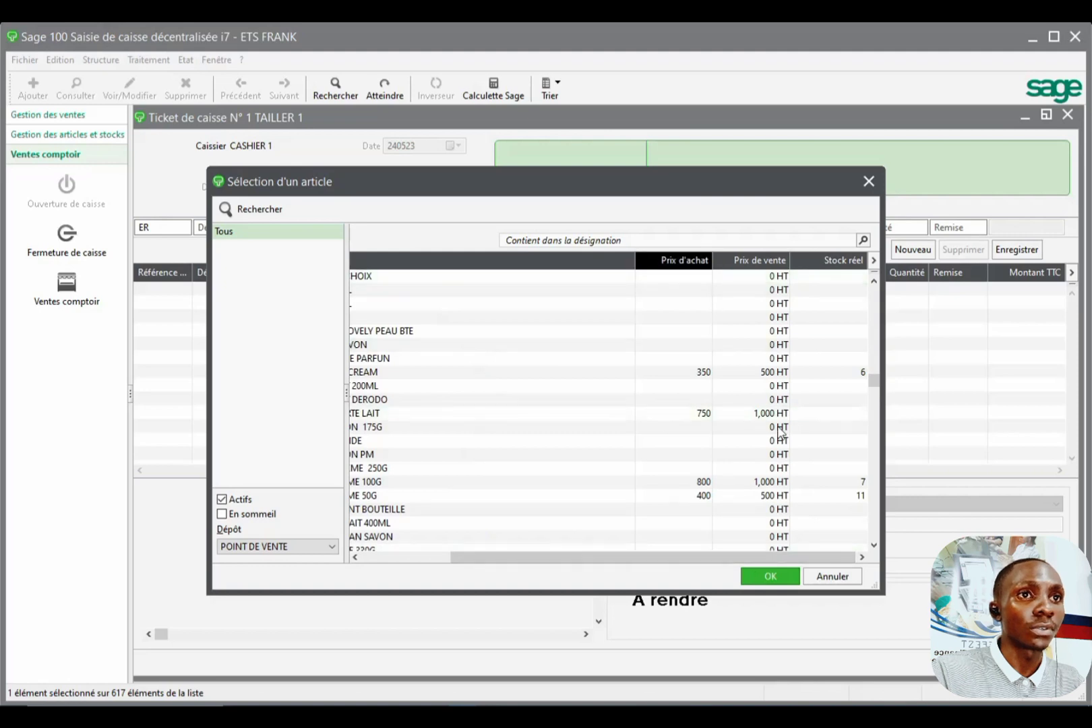
pyautogui.moveTo(834, 557); pyautogui.dragTo(533, 556)
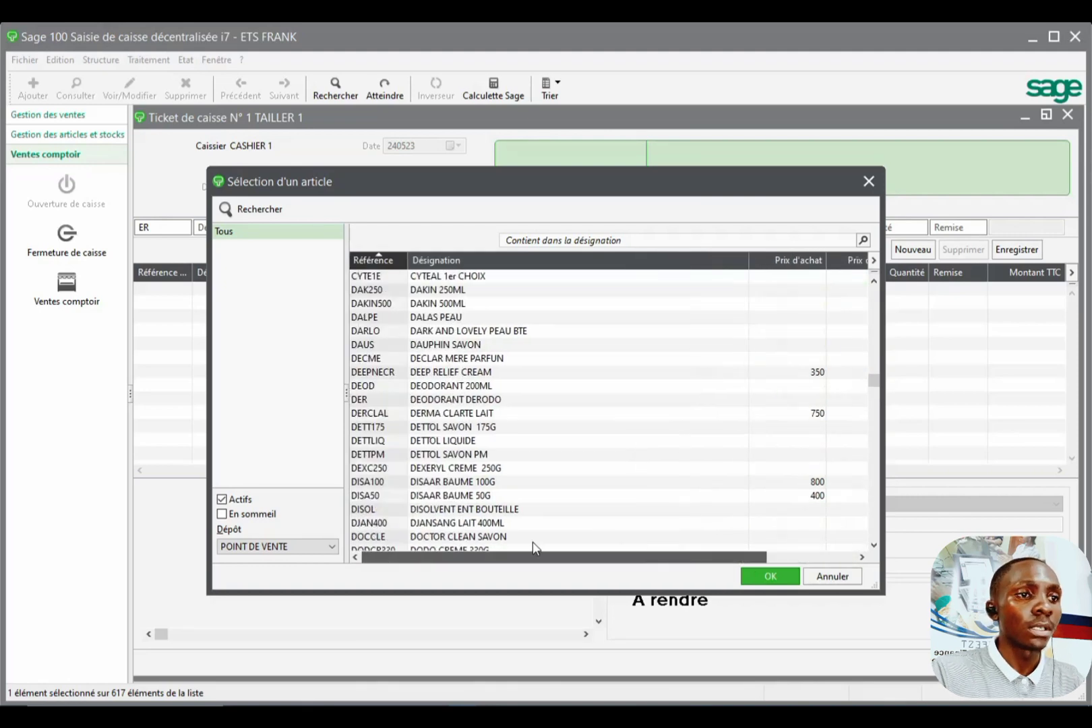
pyautogui.click(868, 180)
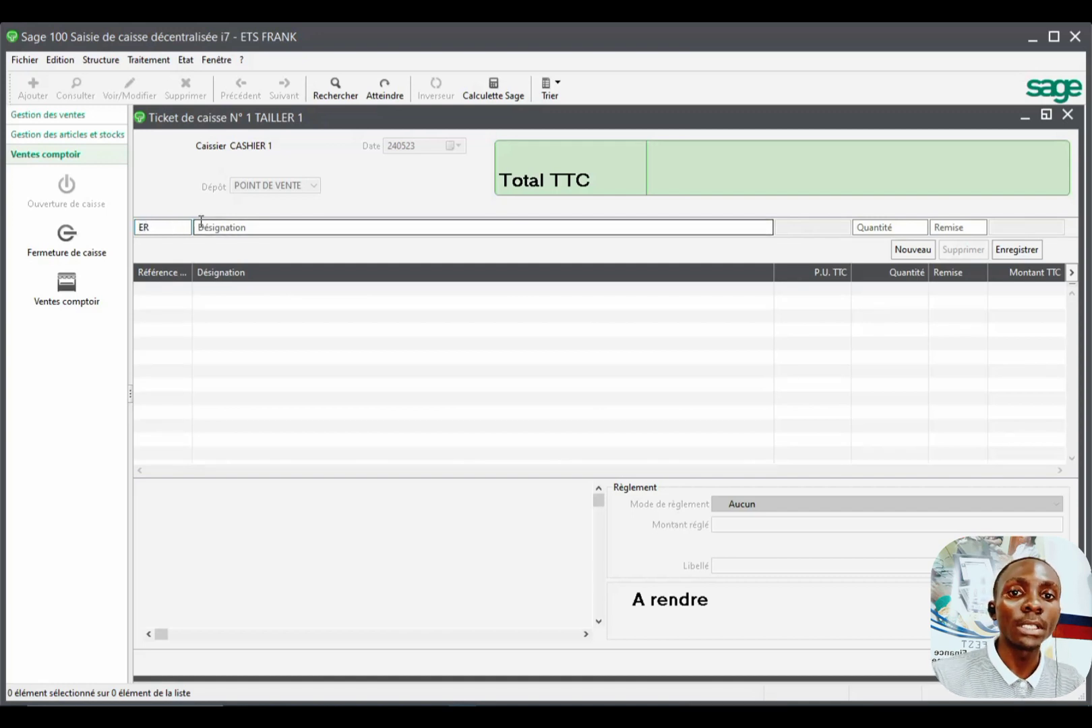
# Reopen the article selection with the reference ERF and choose DEEP RELIEF CREAM for the ticket line.
pyautogui.press('Tab')
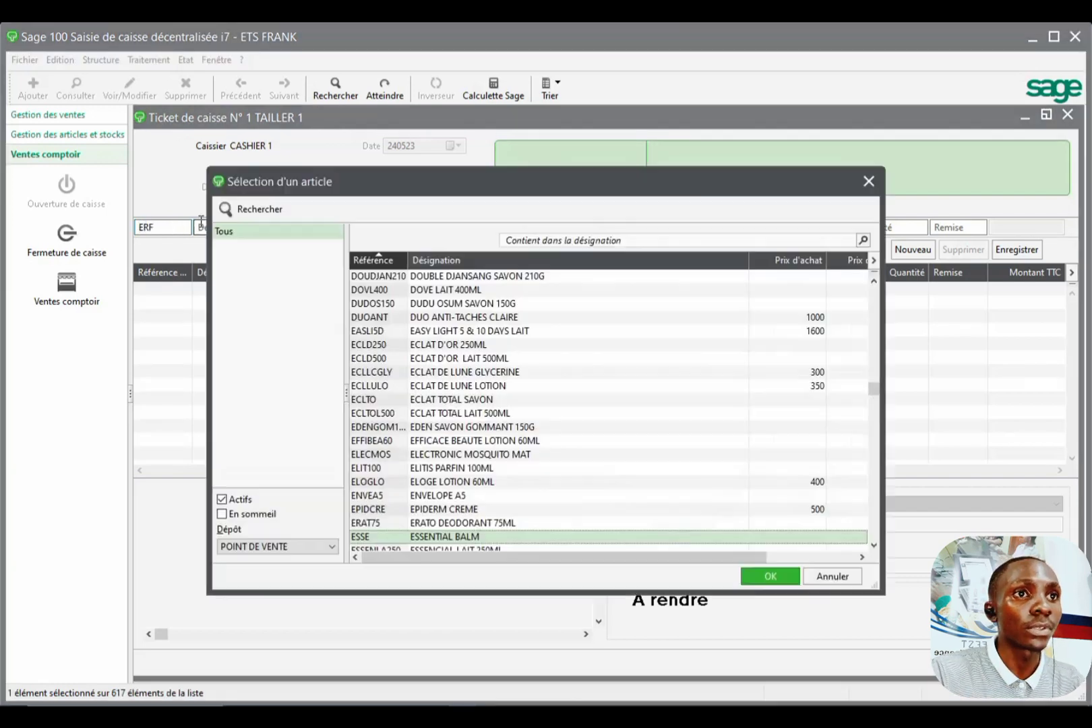
pyautogui.scroll(-5, 633, 452)
pyautogui.scroll(5, 634, 457)
pyautogui.scroll(7, 630, 456)
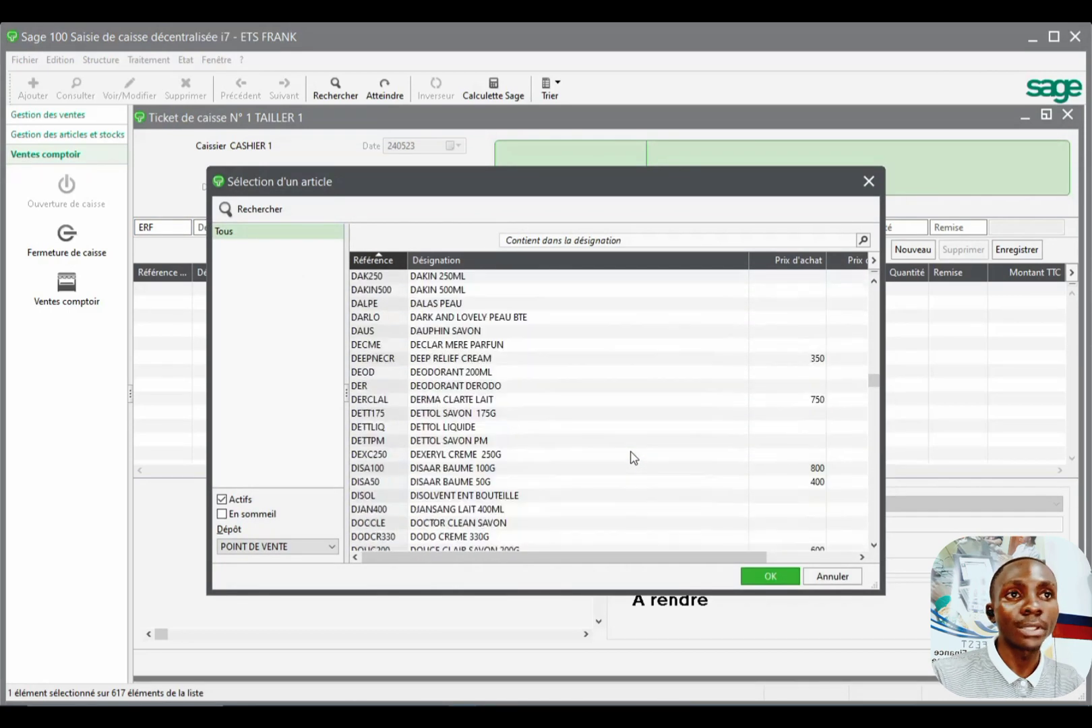
pyautogui.hscroll(1, 839, 558)
pyautogui.click(839, 558)
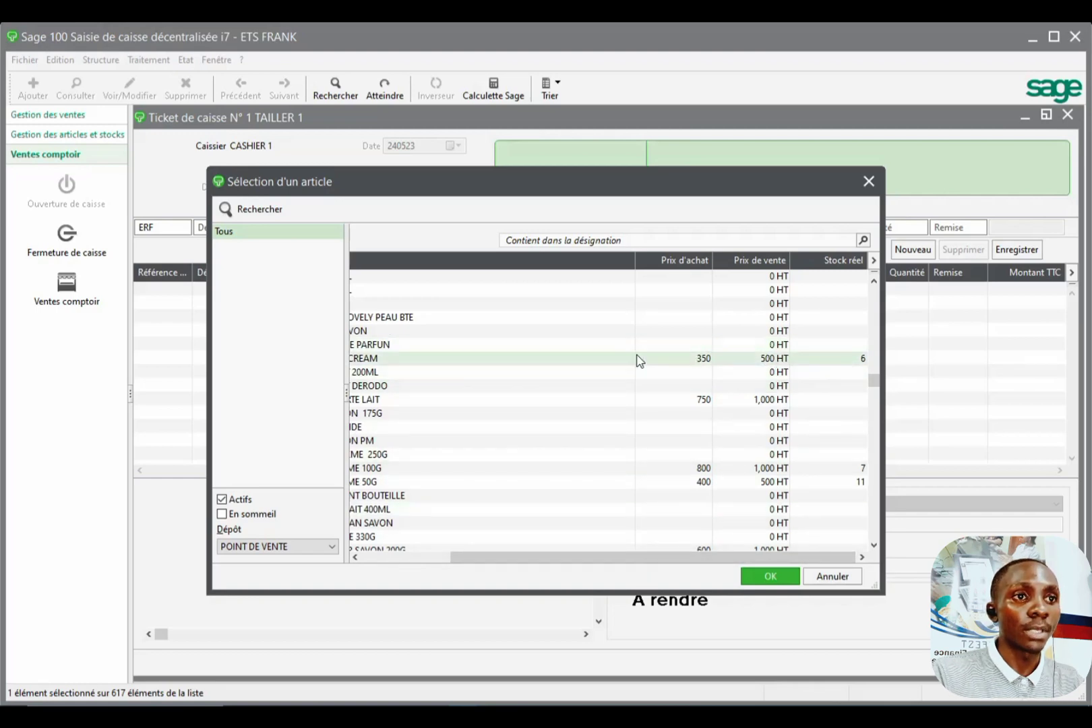
pyautogui.doubleClick(532, 359)
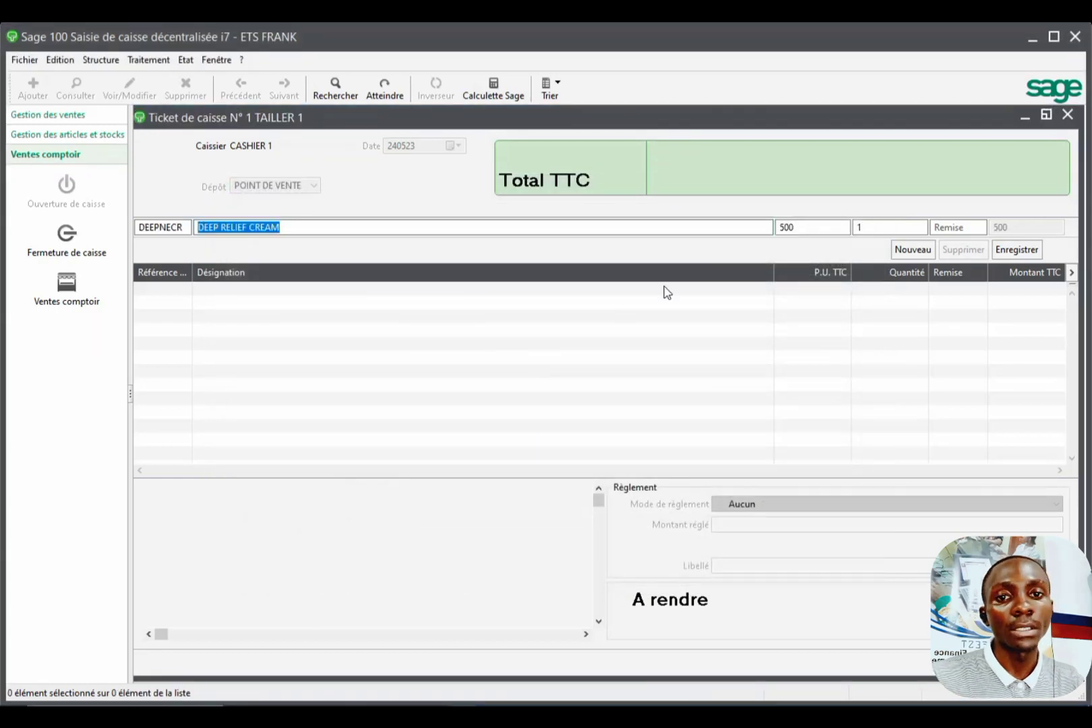
# Set the quantity of DEEP RELIEF CREAM to 2, leave the discount empty, and save the ticket line.
pyautogui.press('Tab')
pyautogui.press('Tab')
pyautogui.moveTo(806, 227); pyautogui.dragTo(789, 233)
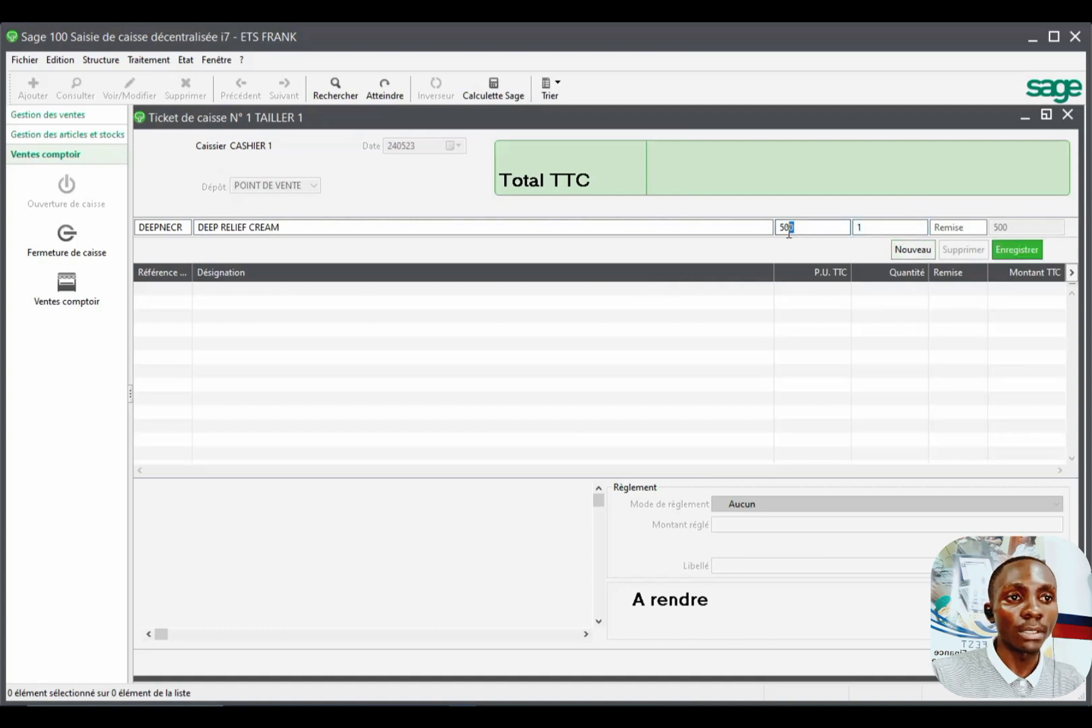
pyautogui.click(800, 229)
pyautogui.click(886, 228)
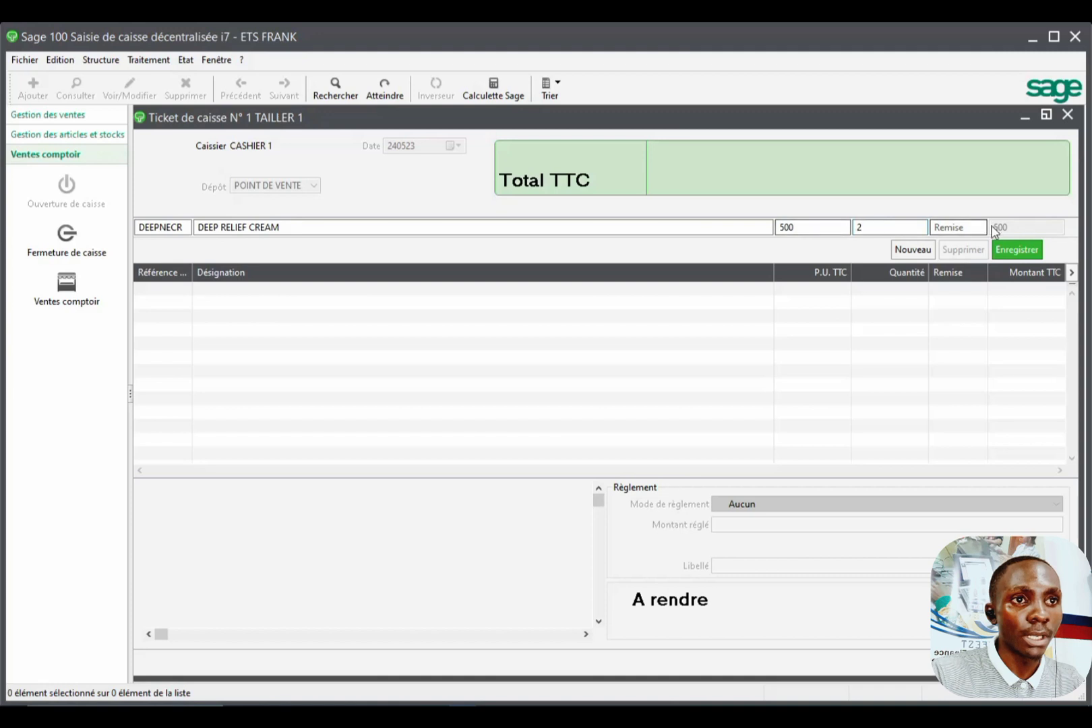
pyautogui.click(956, 229)
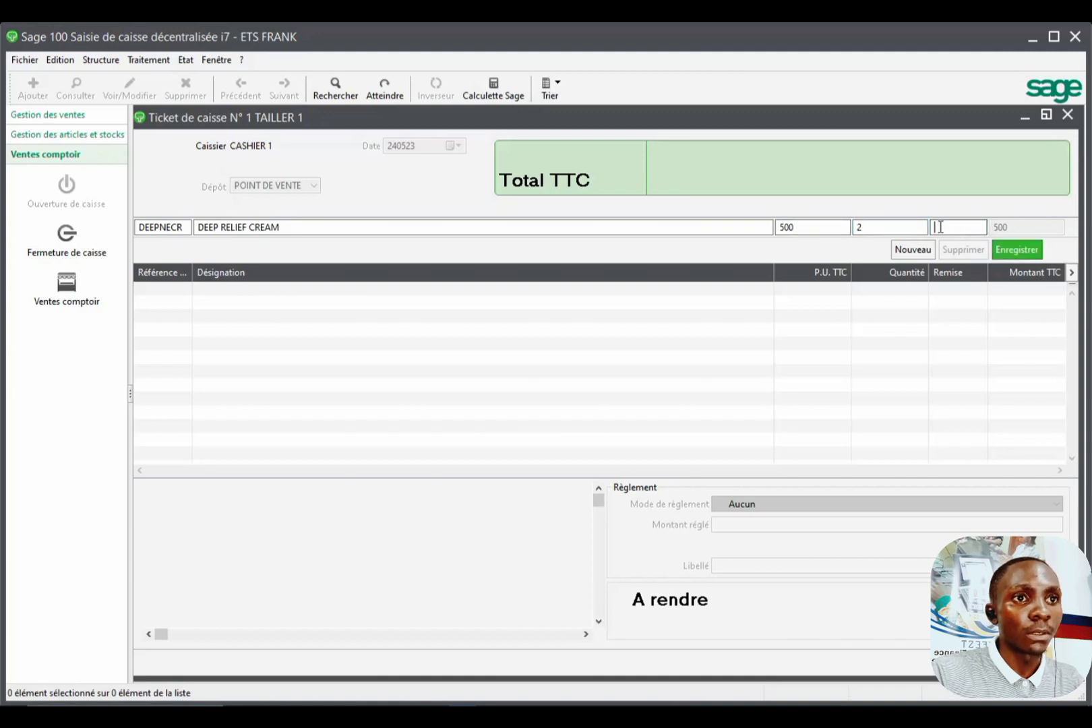
pyautogui.click(1028, 252)
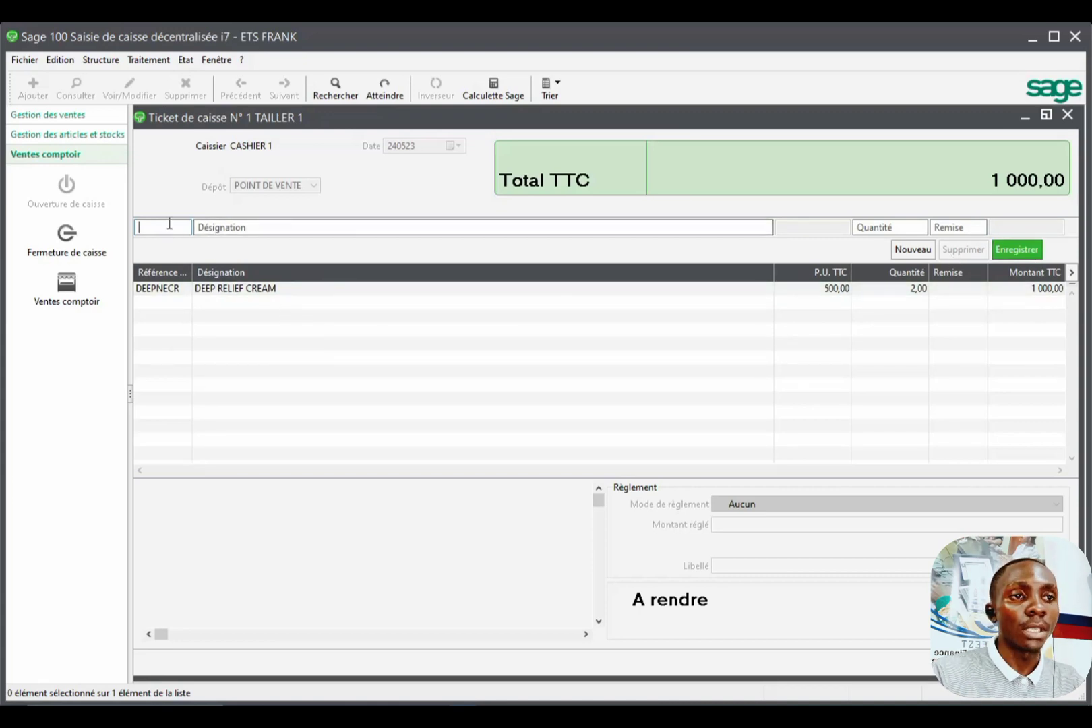
# Look up the reference ER for a second ticket line and choose ERATO DEODORANT 75ML.
pyautogui.write('ER')
pyautogui.press('Tab')
pyautogui.scroll(-4, 438, 388)
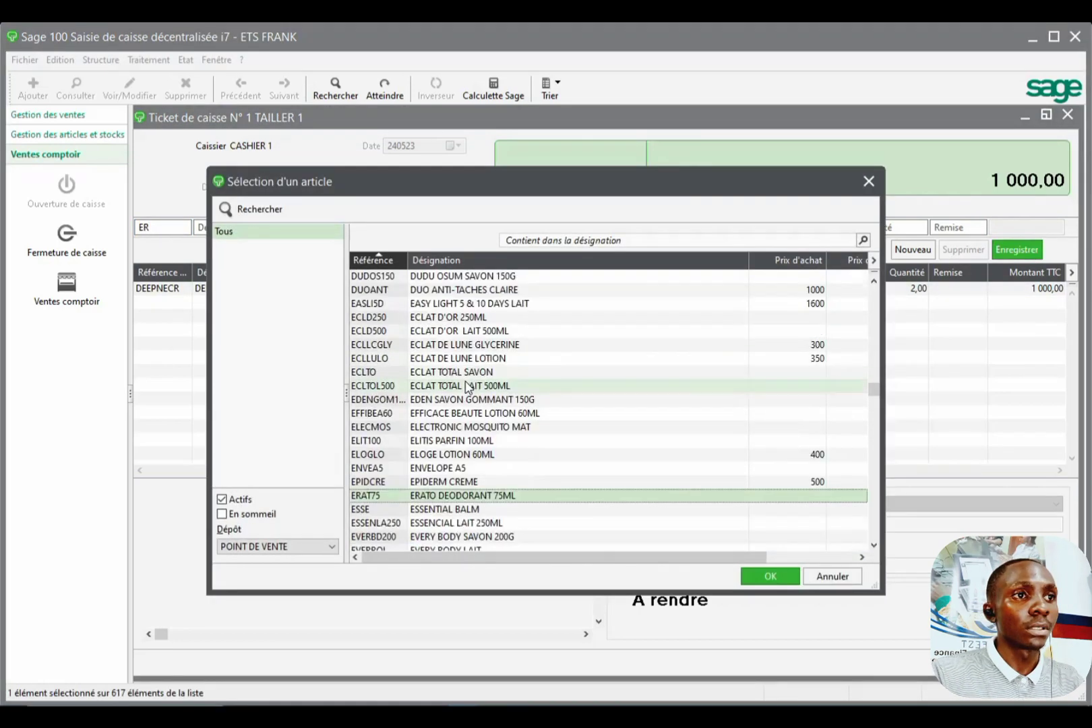
pyautogui.moveTo(754, 556); pyautogui.dragTo(852, 533)
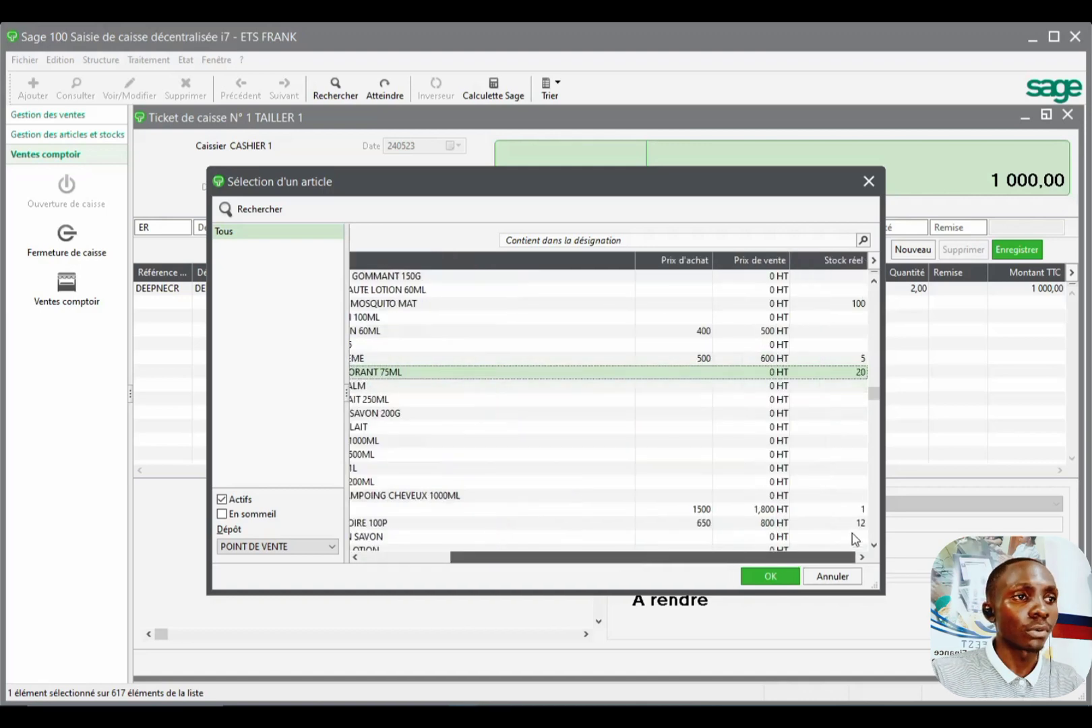
pyautogui.doubleClick(637, 373)
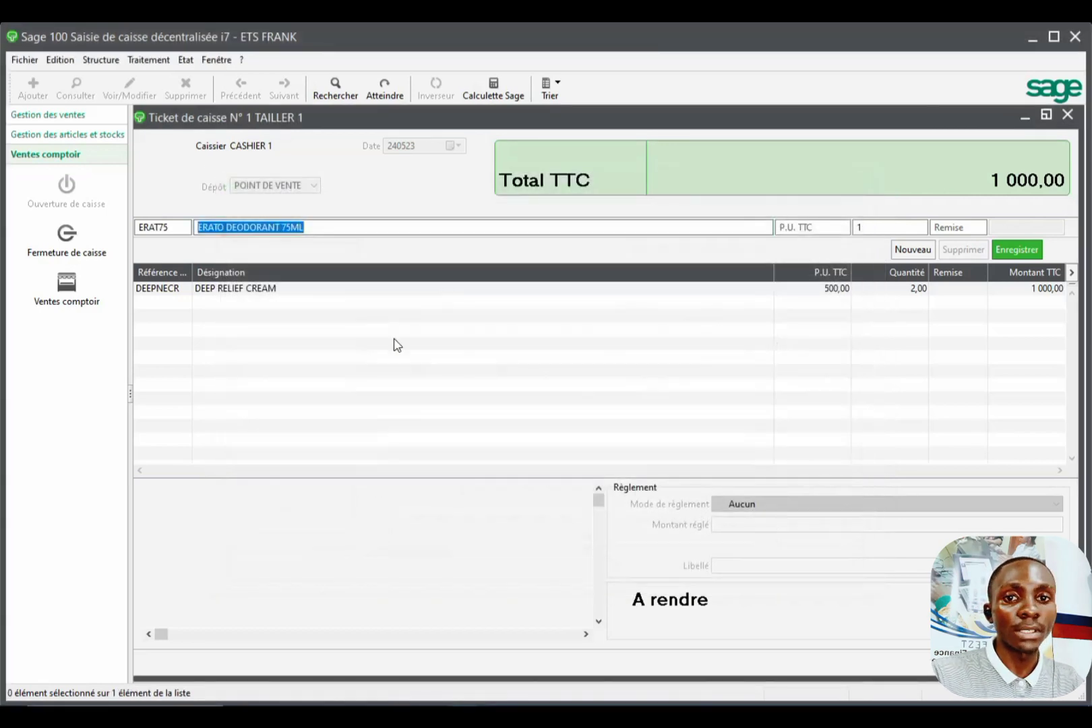
# Set the ERATO DEODORANT 75ML unit price to 500 and quantity to 2, and save the line on the ticket.
pyautogui.click(815, 227)
pyautogui.moveTo(768, 227); pyautogui.dragTo(233, 237)
pyautogui.click(802, 227)
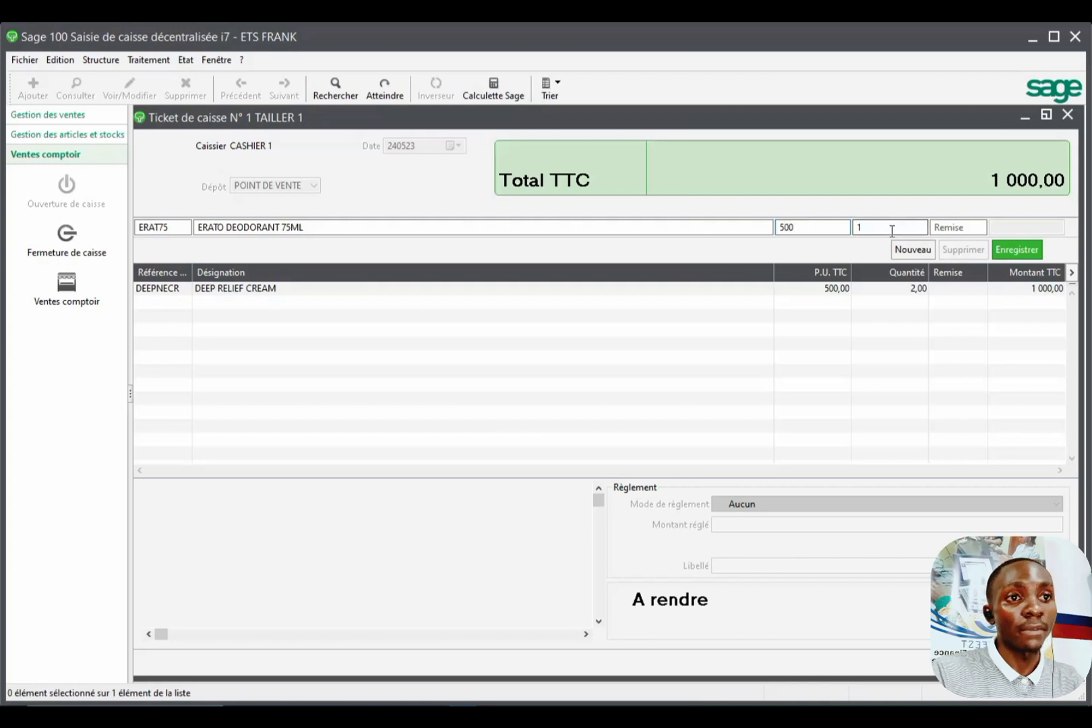
pyautogui.moveTo(891, 229); pyautogui.dragTo(843, 234)
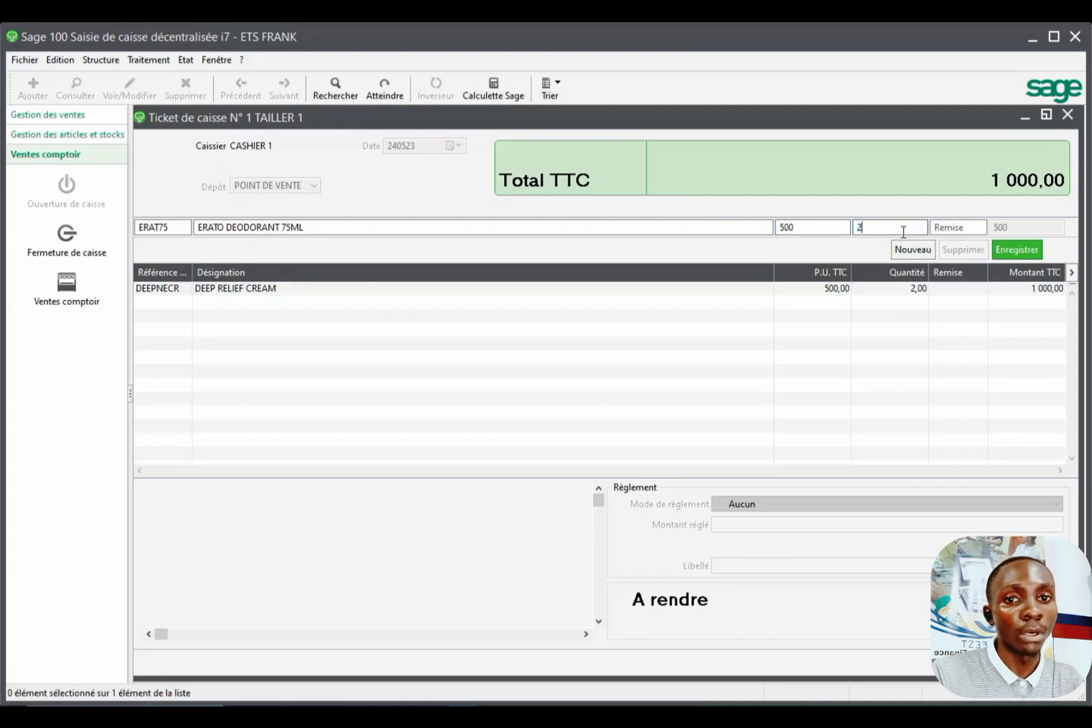
pyautogui.press('Return')
pyautogui.click(641, 425)
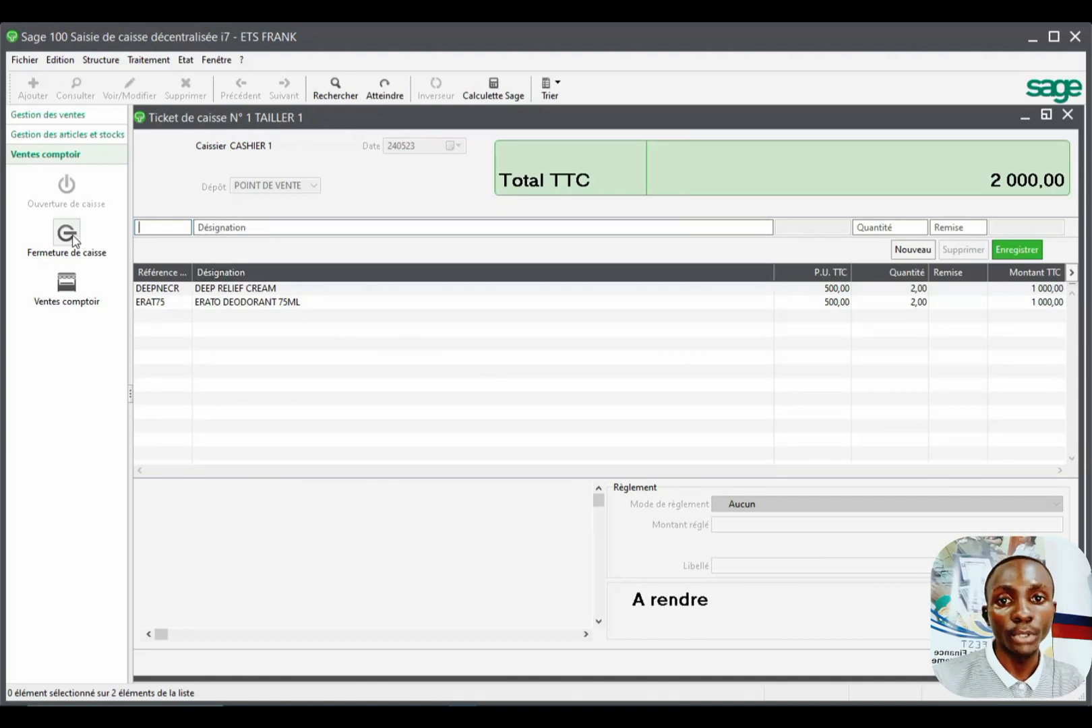
# Close the TAILLER 1 sales ticket and answer the closing prompt to return to the home page.
pyautogui.click(1068, 116)
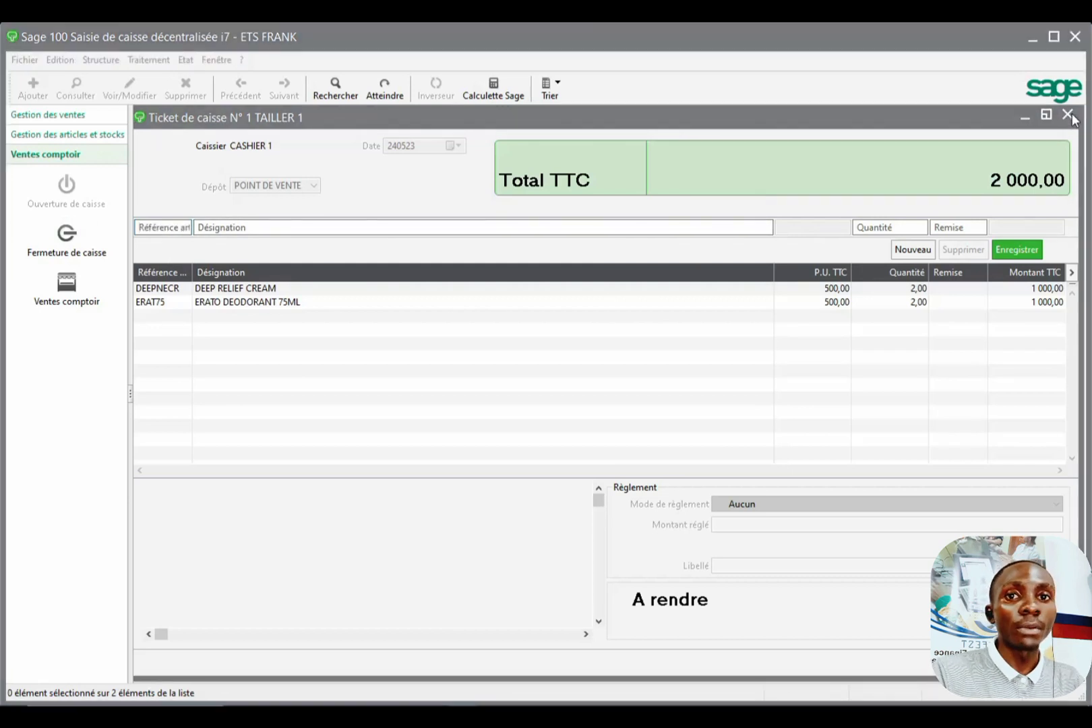
pyautogui.click(603, 425)
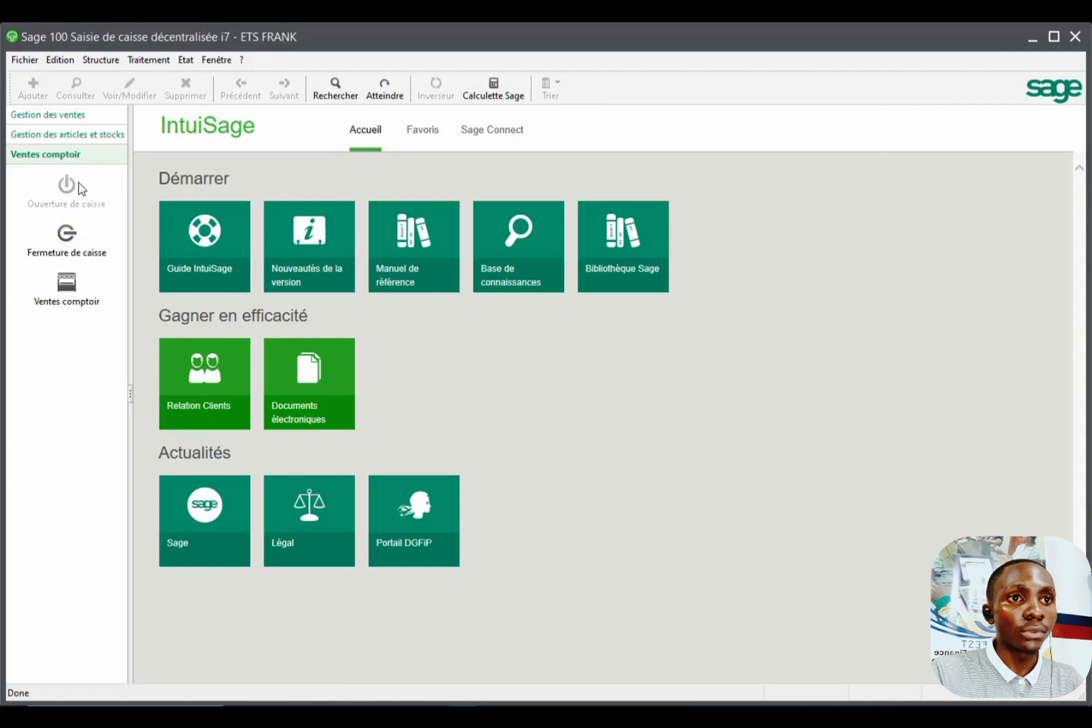
# Close the TAILLER 1 register and open the register parameters in the company settings.
pyautogui.click(75, 236)
pyautogui.click(619, 421)
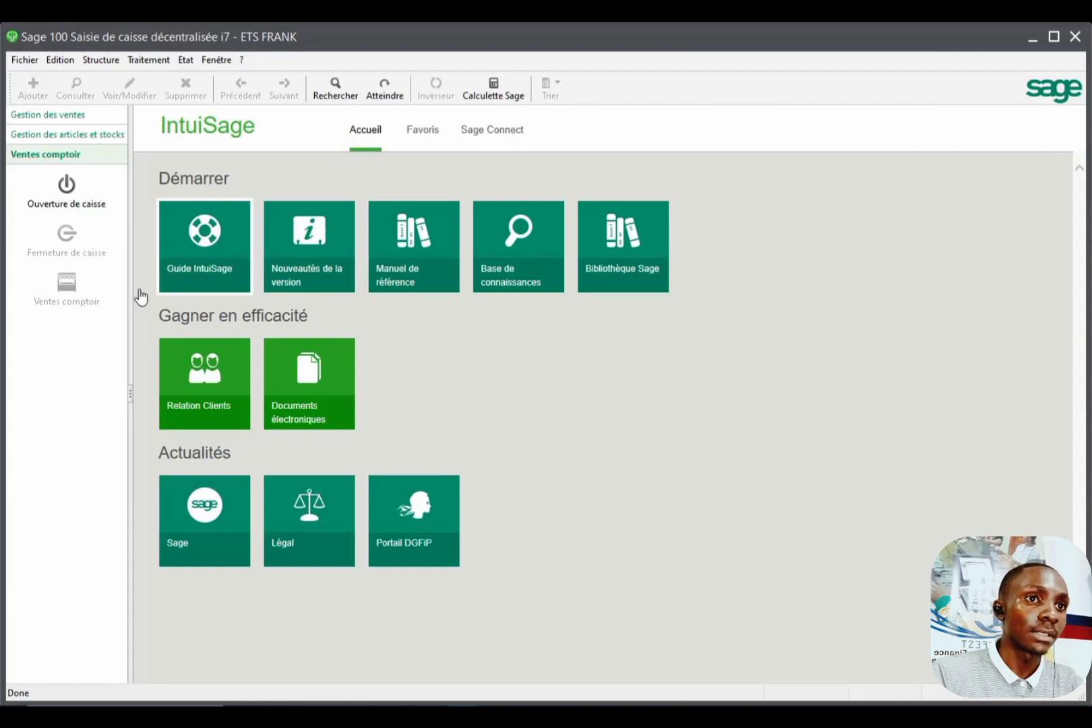
pyautogui.click(33, 63)
pyautogui.click(93, 156)
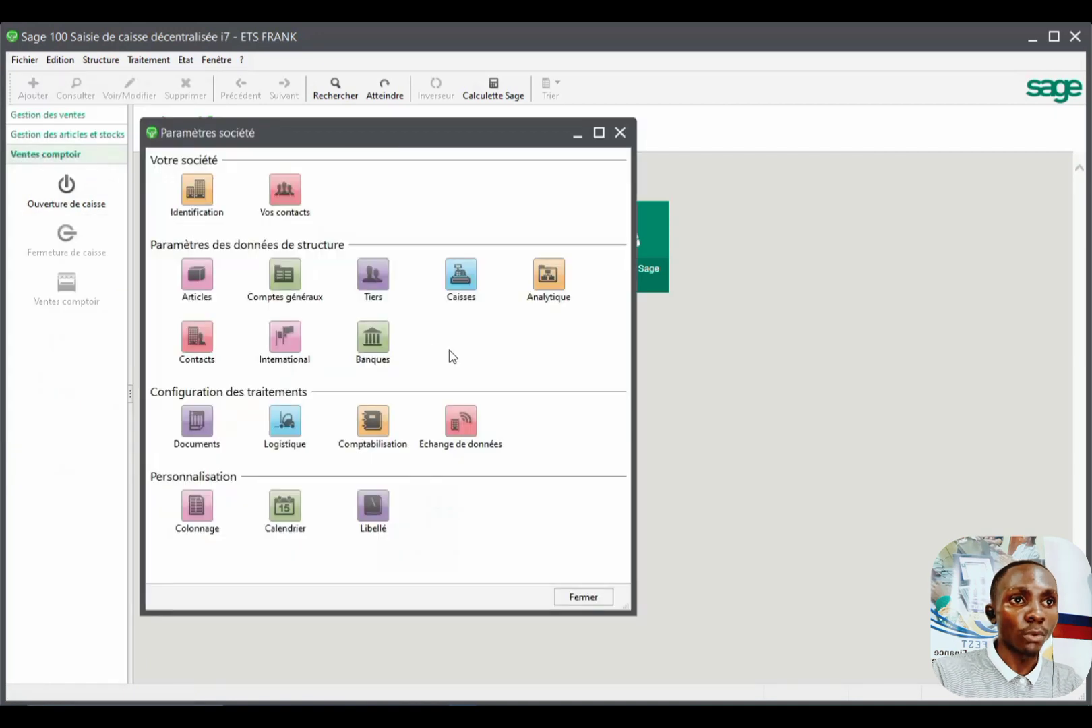
pyautogui.click(461, 275)
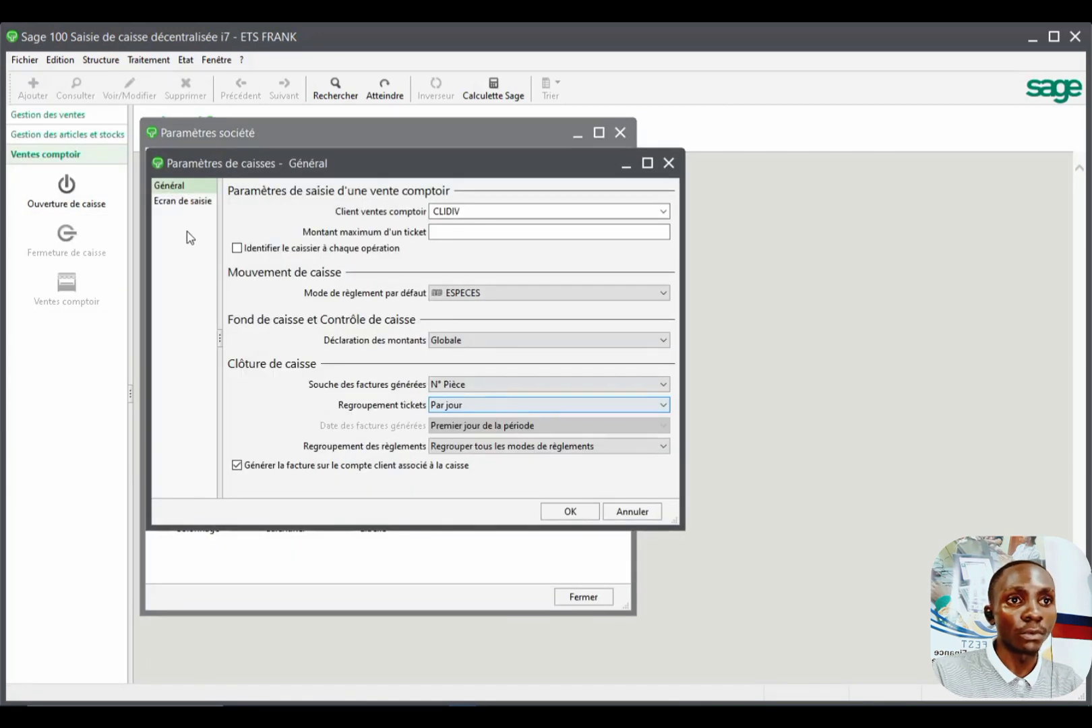
# Set the screen model of the SCREEEN 1 entry screen to Ecran 2, save it and validate the register parameters.
pyautogui.click(190, 204)
pyautogui.click(249, 258)
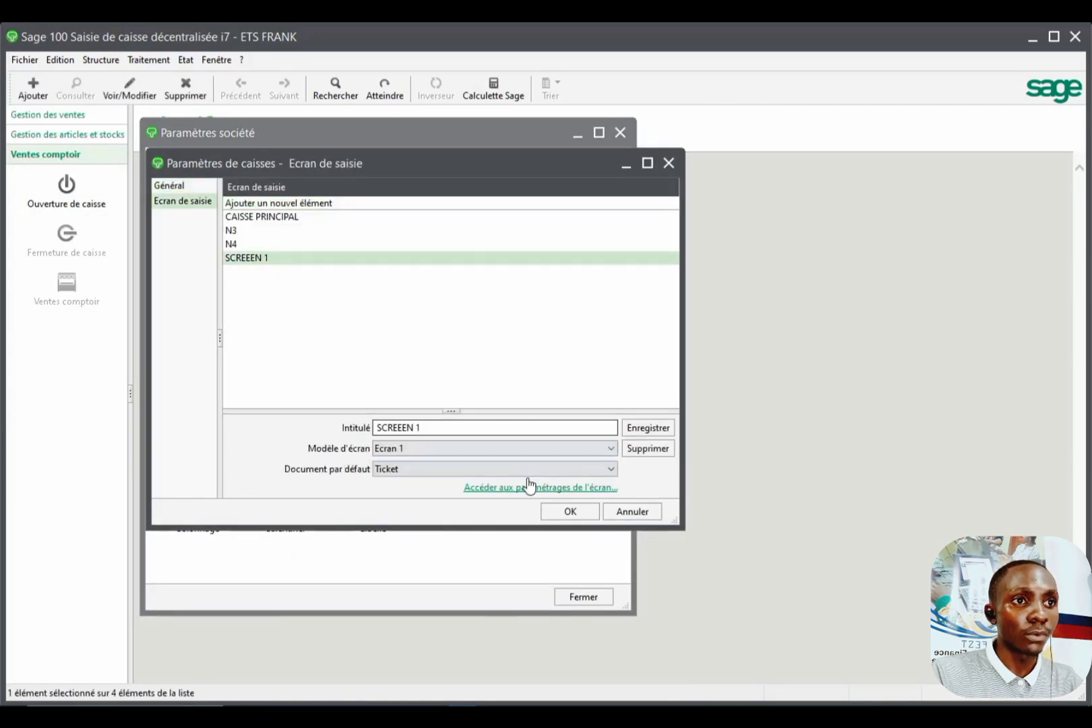
pyautogui.click(613, 448)
pyautogui.click(556, 478)
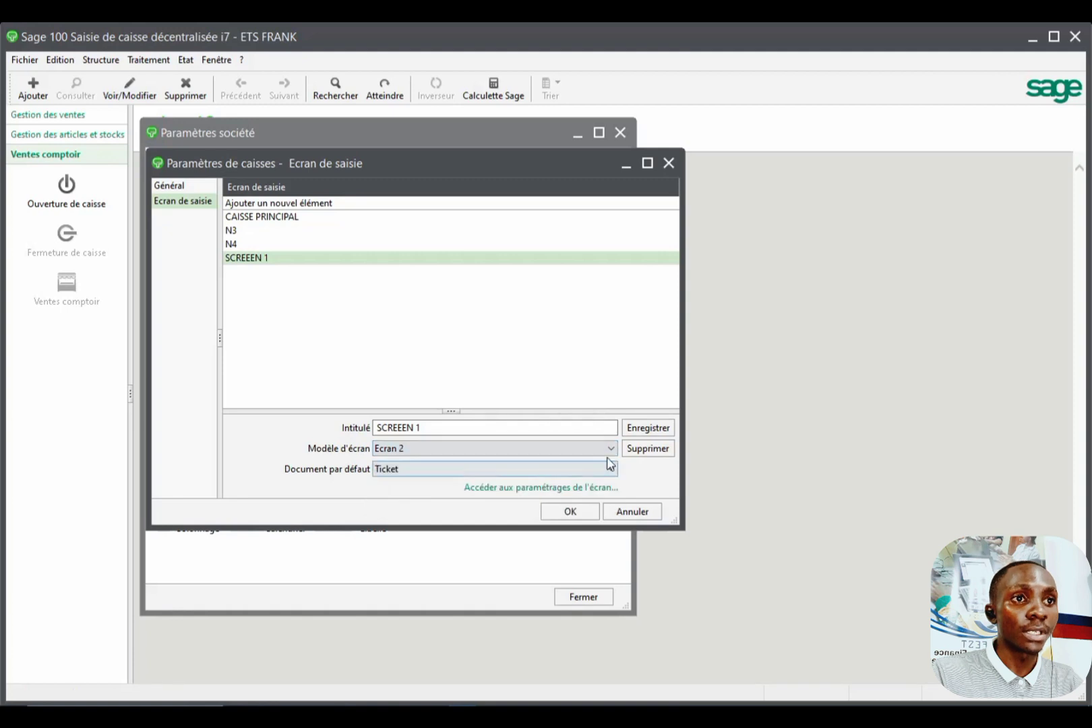
pyautogui.click(650, 432)
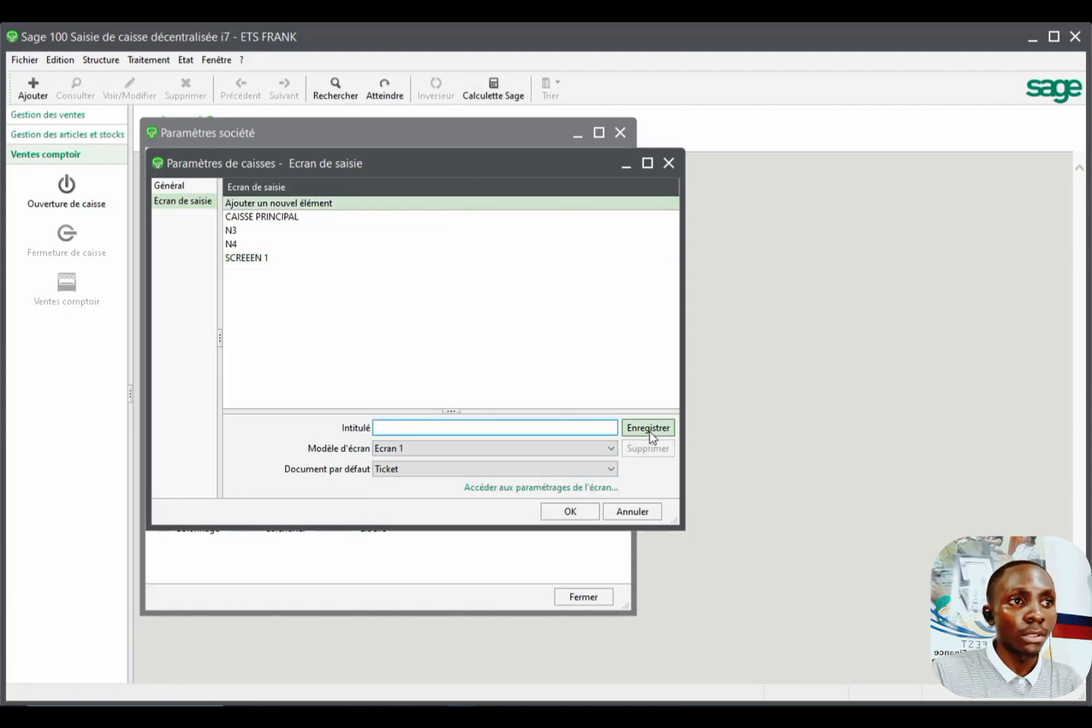
pyautogui.click(256, 262)
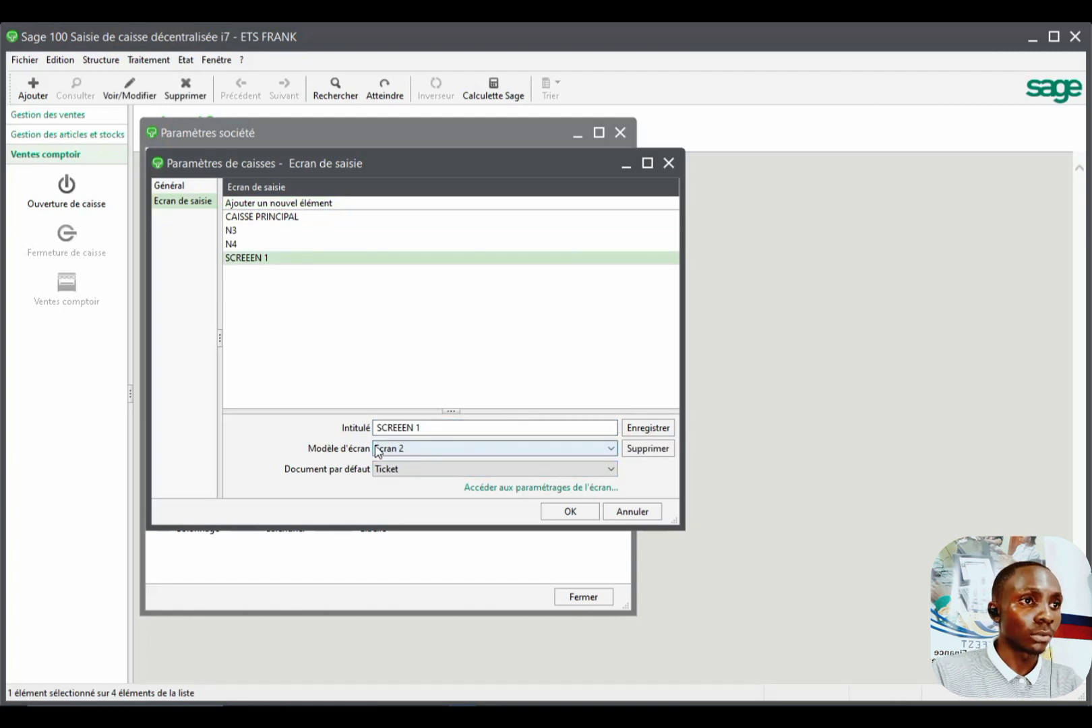
pyautogui.click(569, 511)
# Check which entry screen is assigned to the TAILLER 1 register record, and close the record.
pyautogui.click(105, 60)
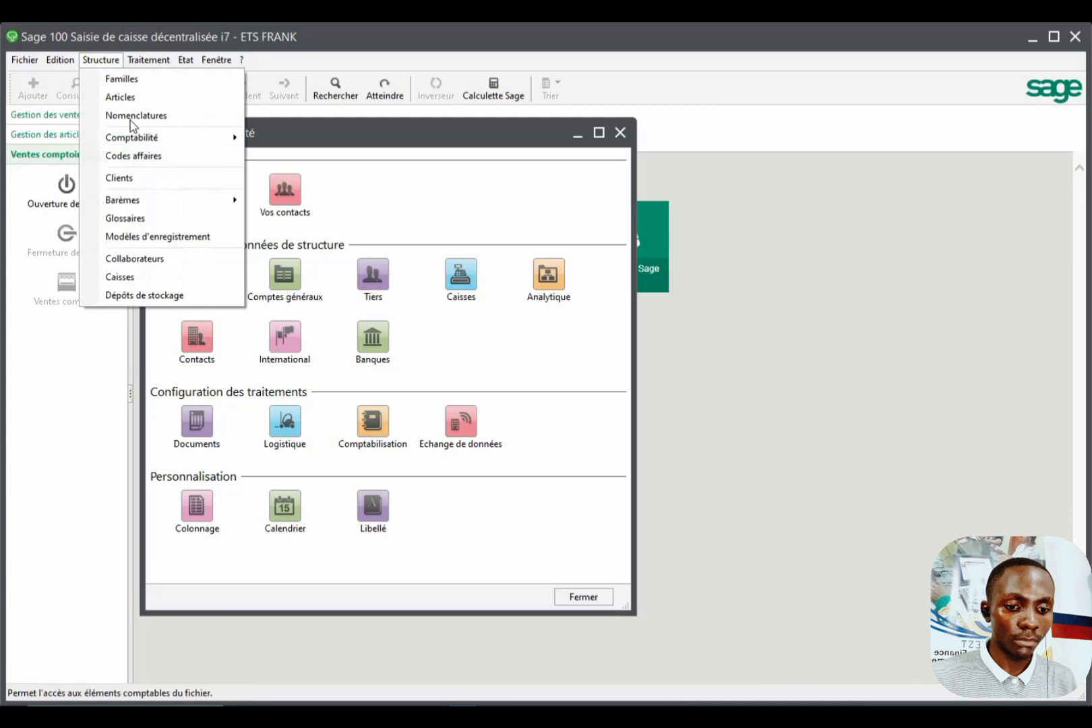
pyautogui.click(158, 278)
pyautogui.doubleClick(305, 290)
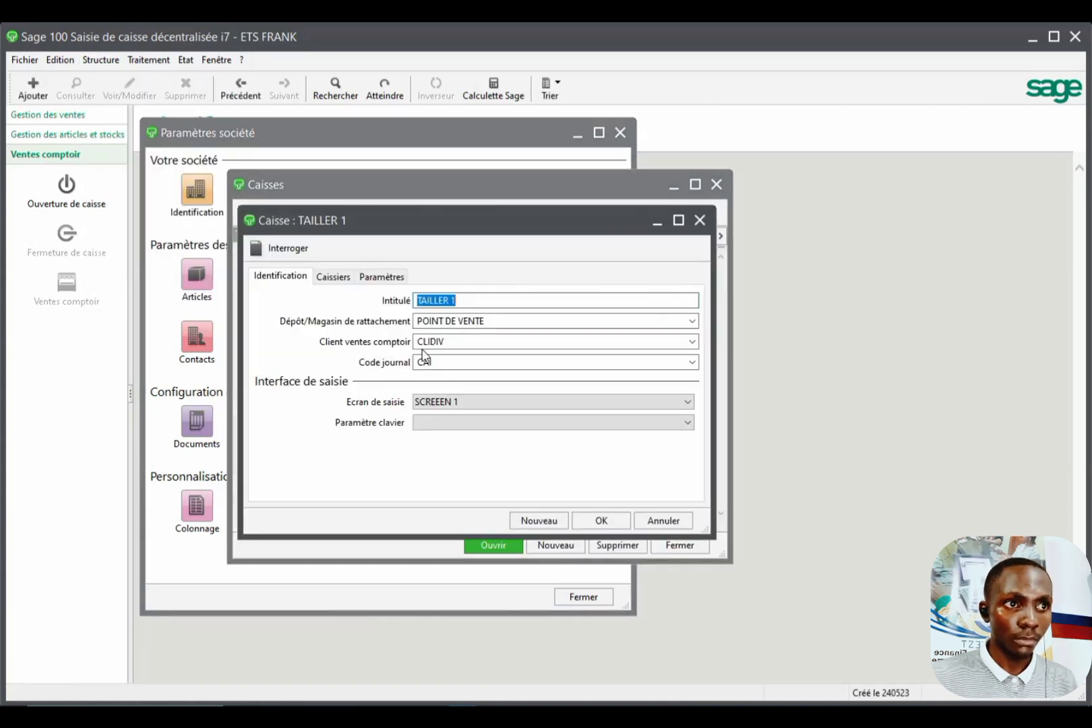
pyautogui.click(453, 404)
pyautogui.click(450, 404)
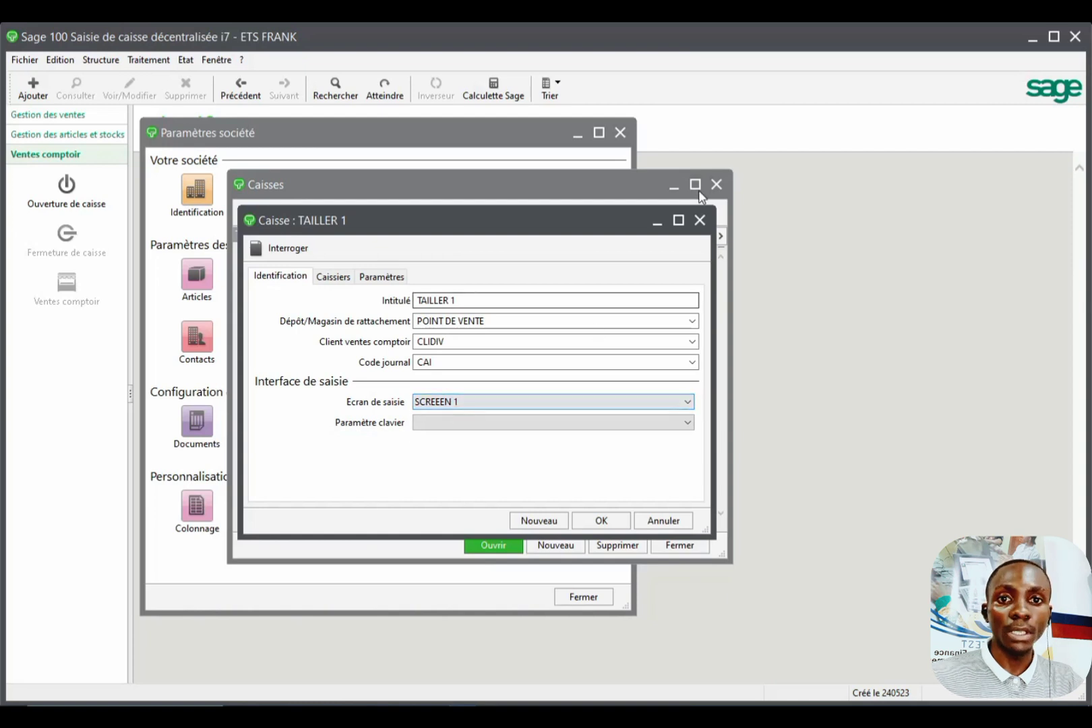
pyautogui.click(699, 220)
# Open register TAILLER 1 with cashier CASHIER 1, without declaring a cash float, and maximize the sales ticket.
pyautogui.click(61, 194)
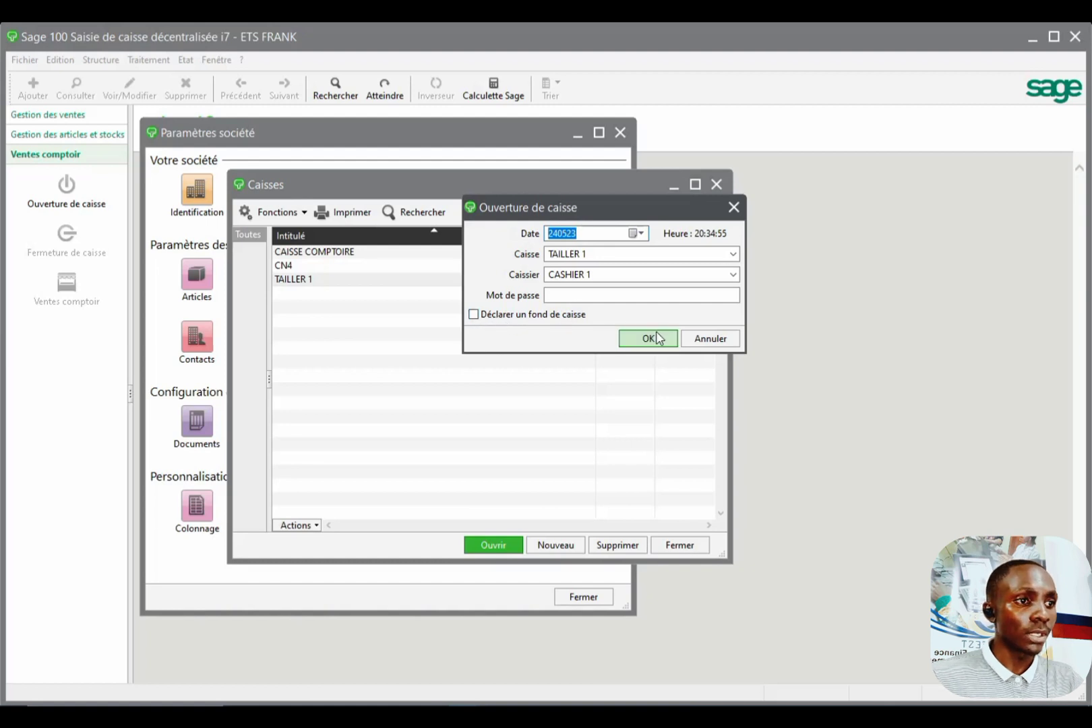
pyautogui.click(649, 338)
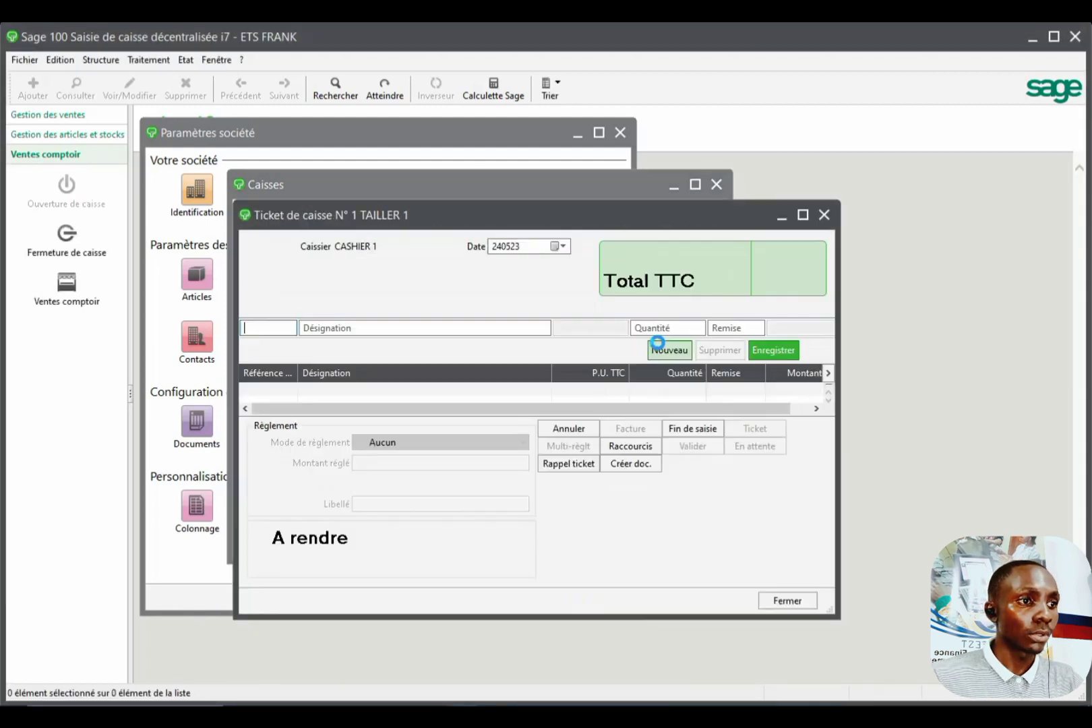
pyautogui.click(805, 214)
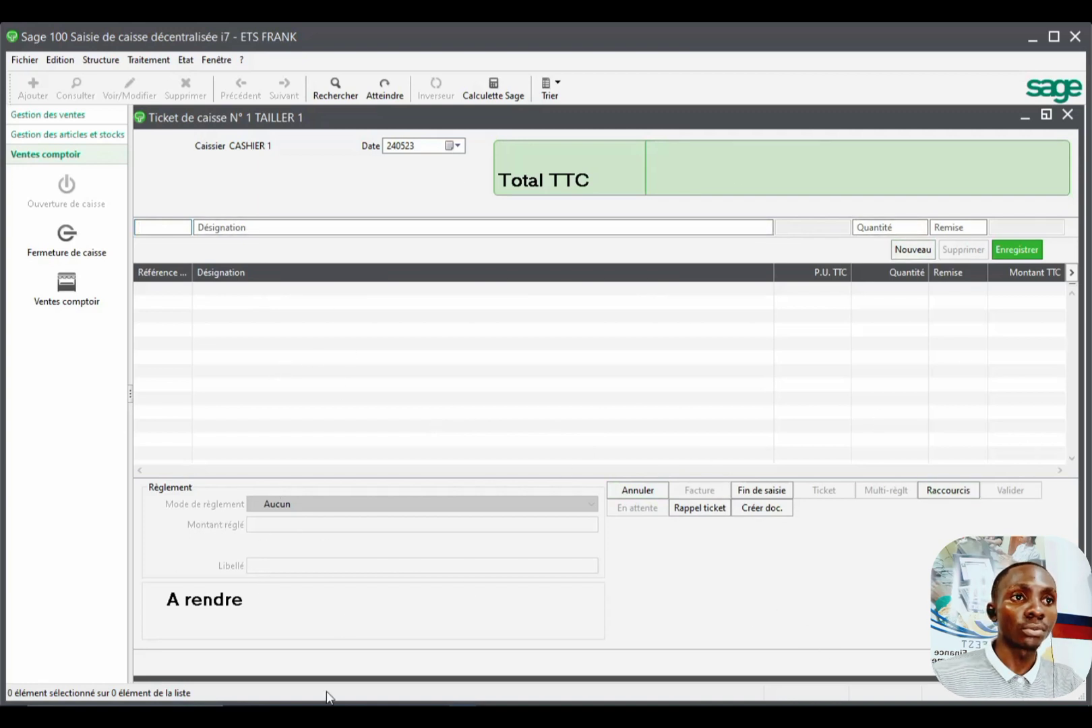
# Look up the reference ER for the first ticket line and choose the in-stock item ERATO DEODORANT 75ML.
pyautogui.write('ER')
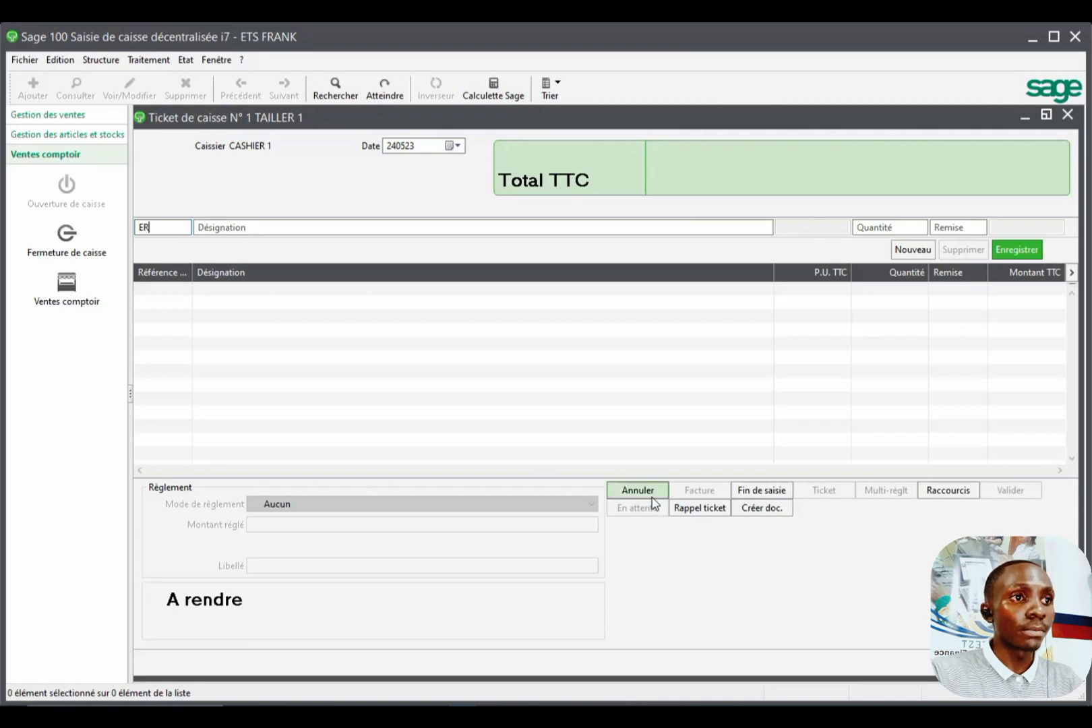
pyautogui.press('Return')
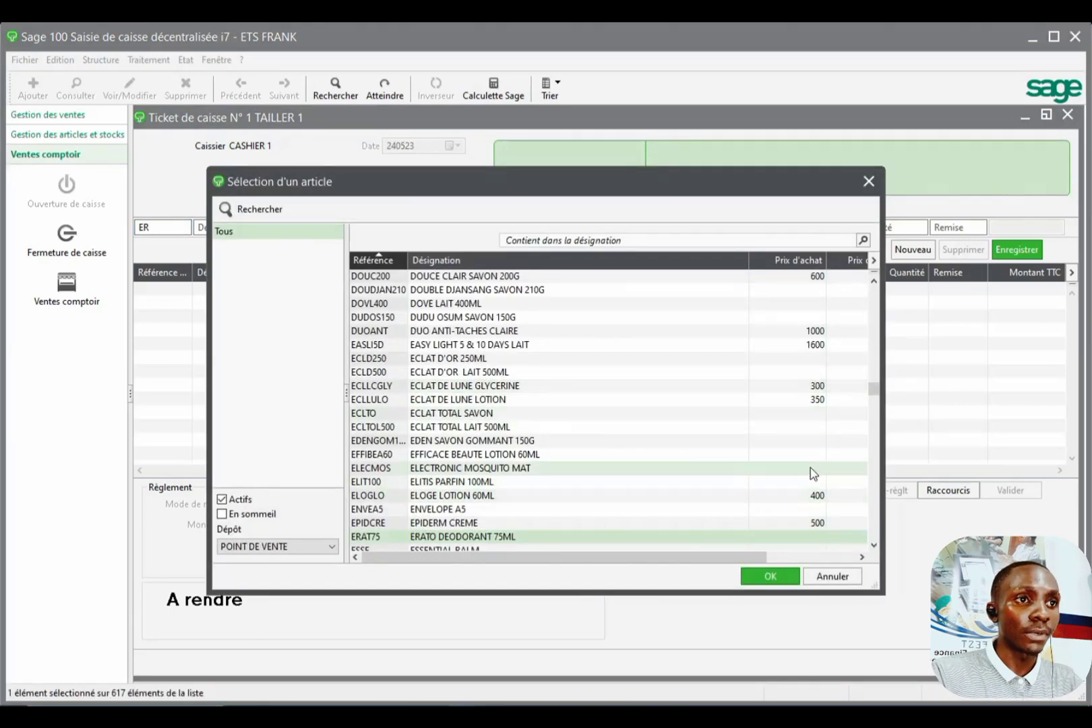
pyautogui.click(812, 557)
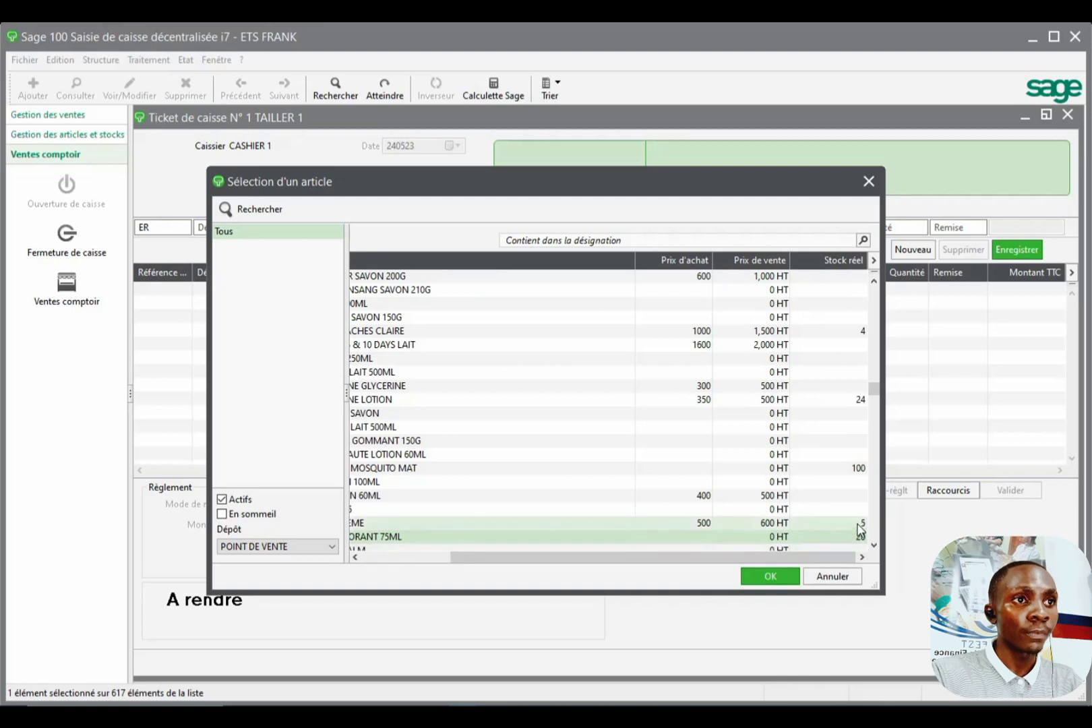
pyautogui.doubleClick(814, 537)
# Enter a unit price of 500 and a quantity of 2 for ERATO DEODORANT 75ML, and save the ticket line.
pyautogui.click(805, 226)
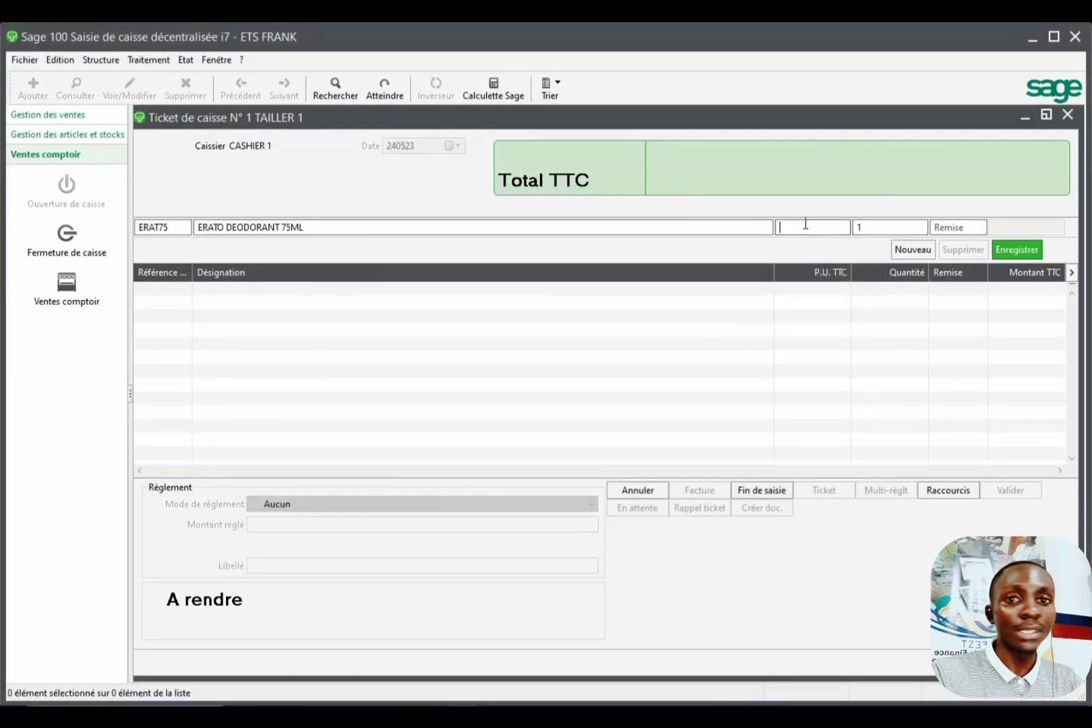
pyautogui.write('500')
pyautogui.click(879, 229)
pyautogui.press('BackSpace')
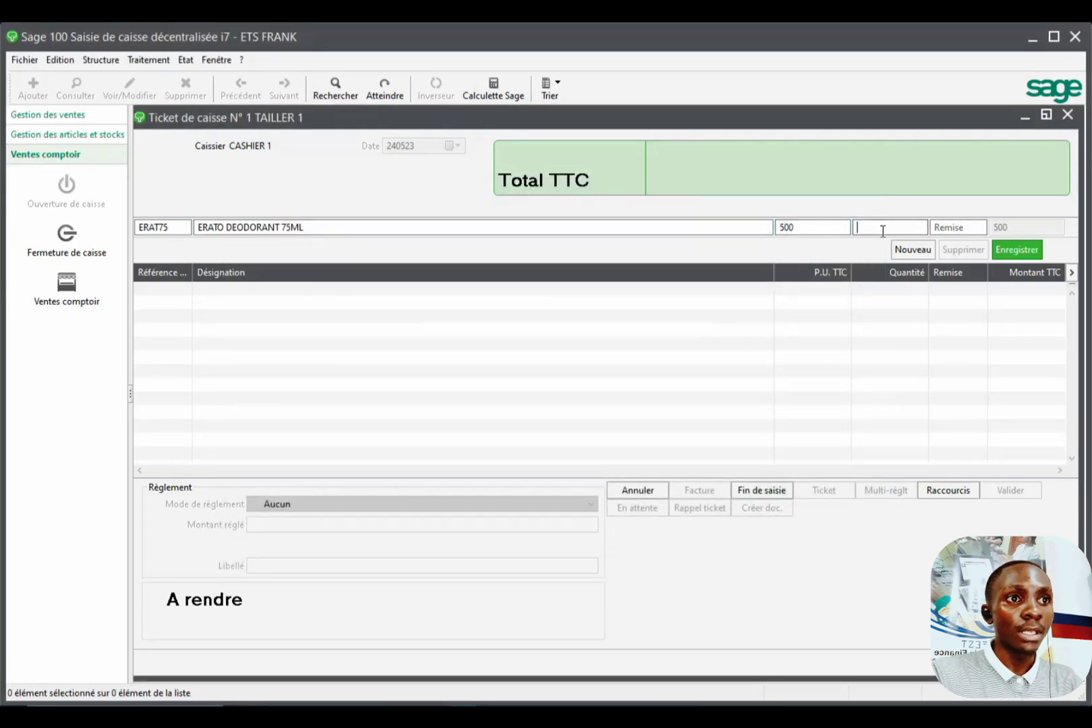
pyautogui.press('Tab')
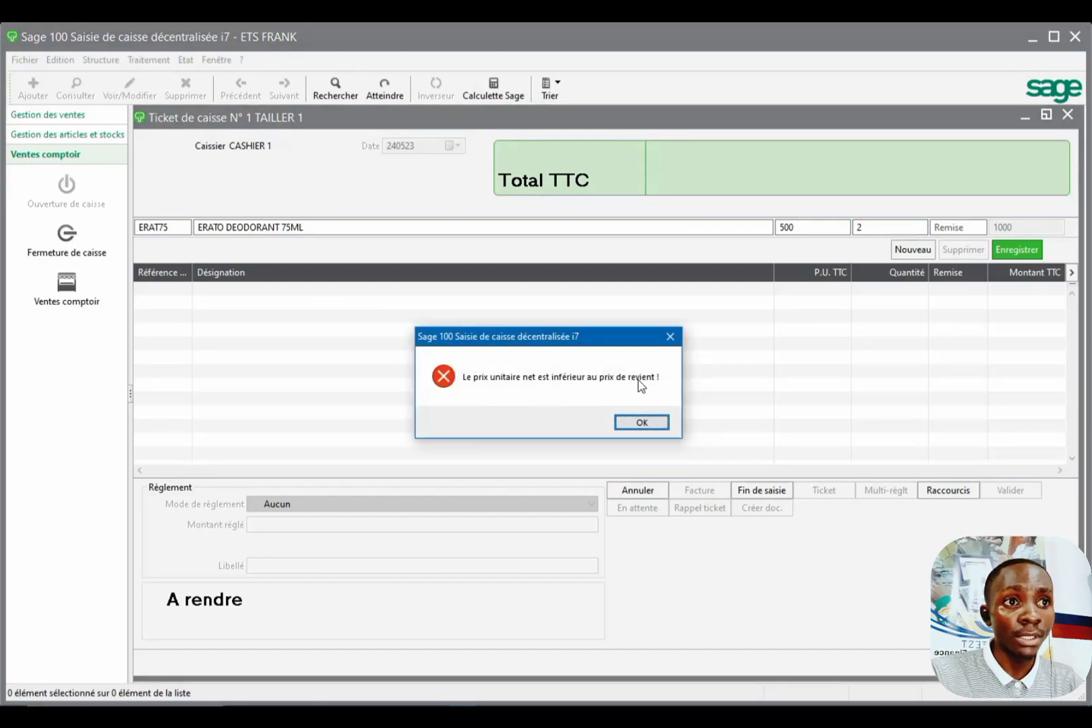
pyautogui.click(641, 422)
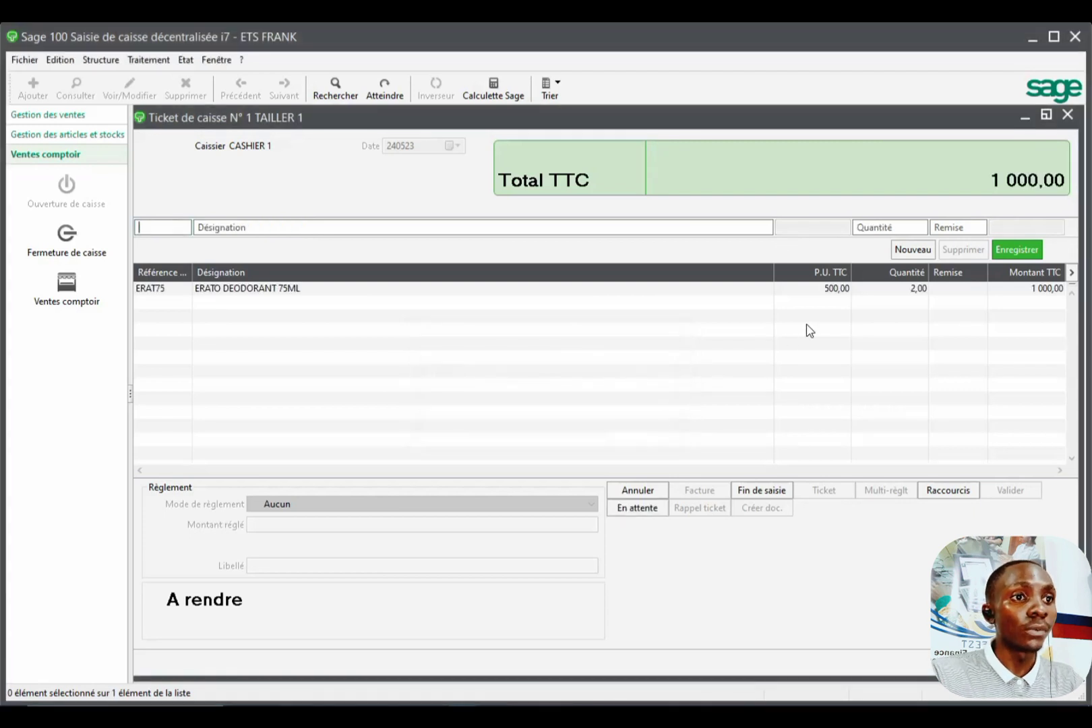
# Change the unit price of the ERATO DEODORANT 75ML ticket line to 2000 and save the line.
pyautogui.click(834, 292)
pyautogui.click(782, 226)
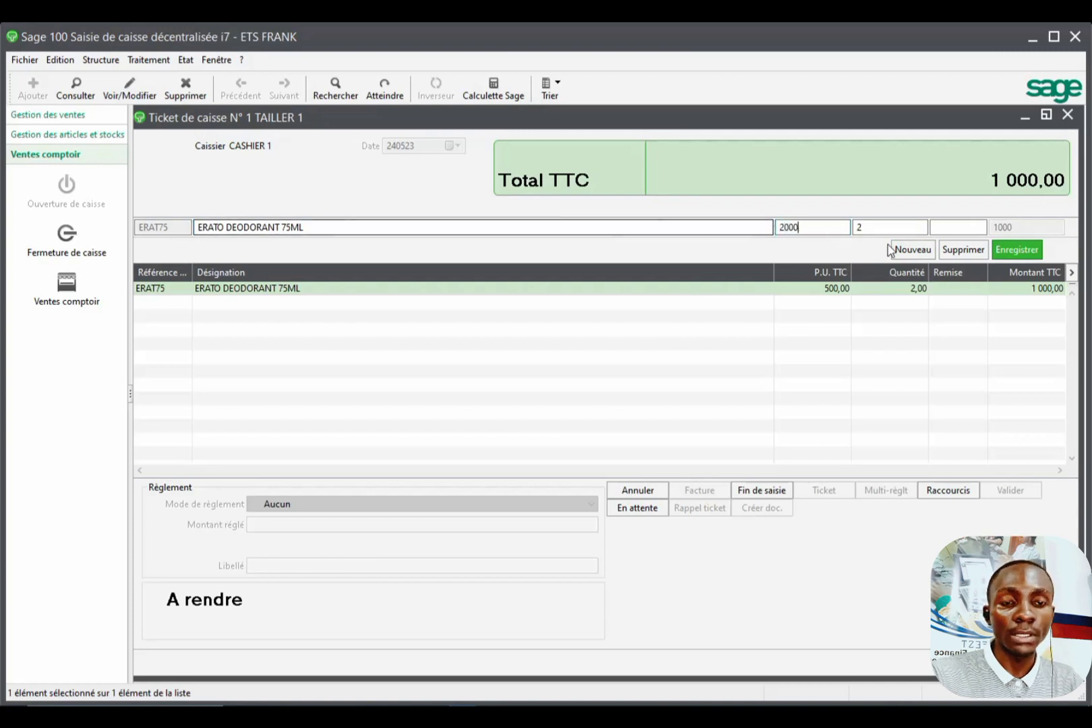
pyautogui.write('2000')
pyautogui.click(1016, 249)
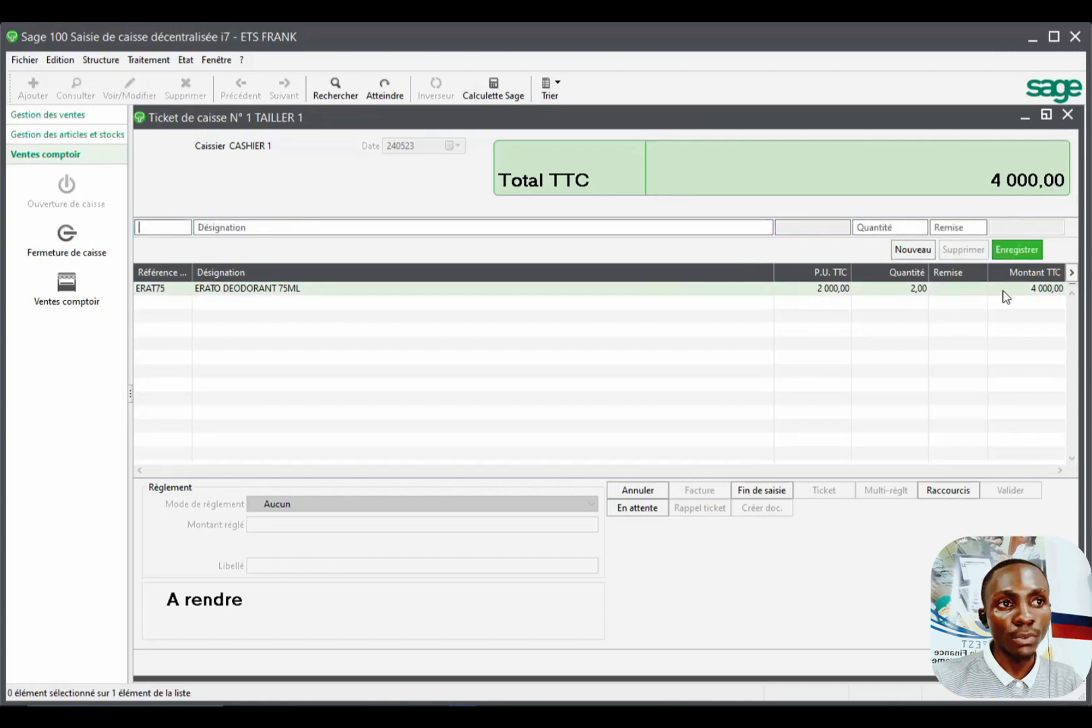
# Look up the reference RT and add ROBERTS GLYCERINE 125ML to the ticket with its default price and quantity.
pyautogui.write('RT')
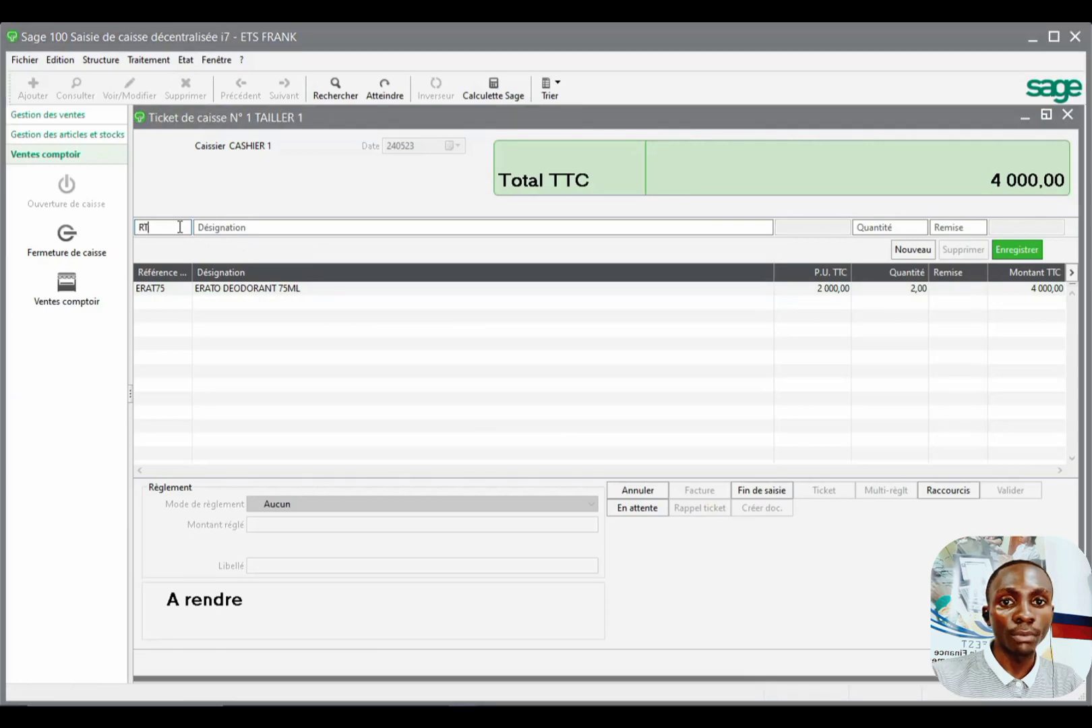
pyautogui.press('Tab')
pyautogui.moveTo(734, 557); pyautogui.dragTo(857, 558)
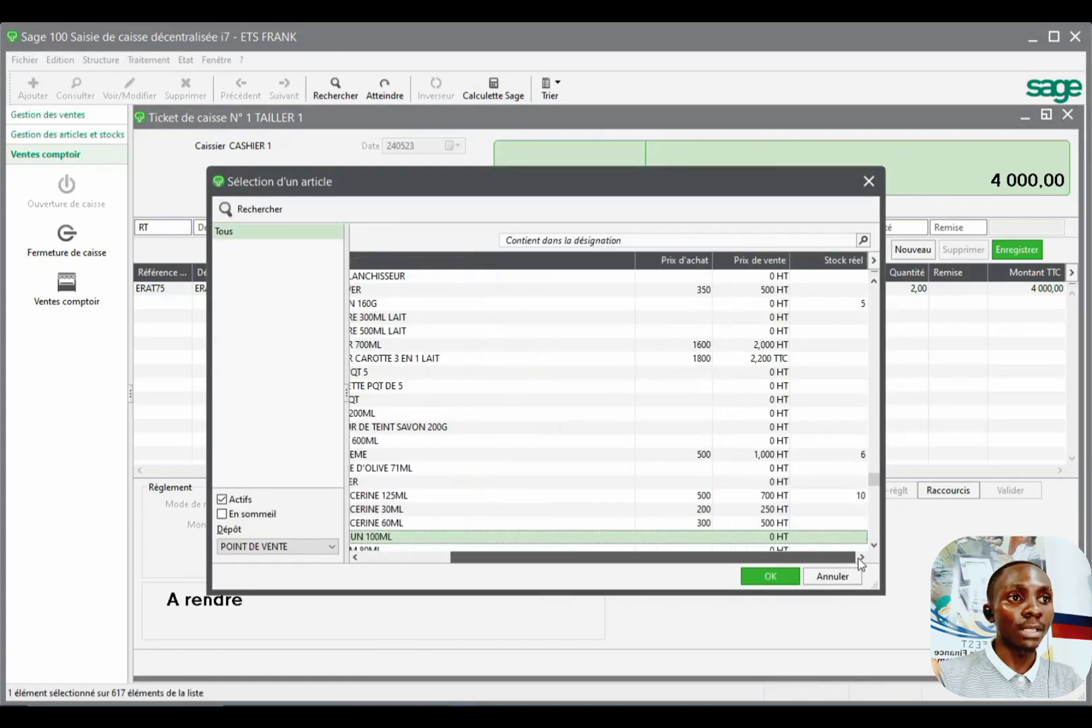
pyautogui.doubleClick(845, 496)
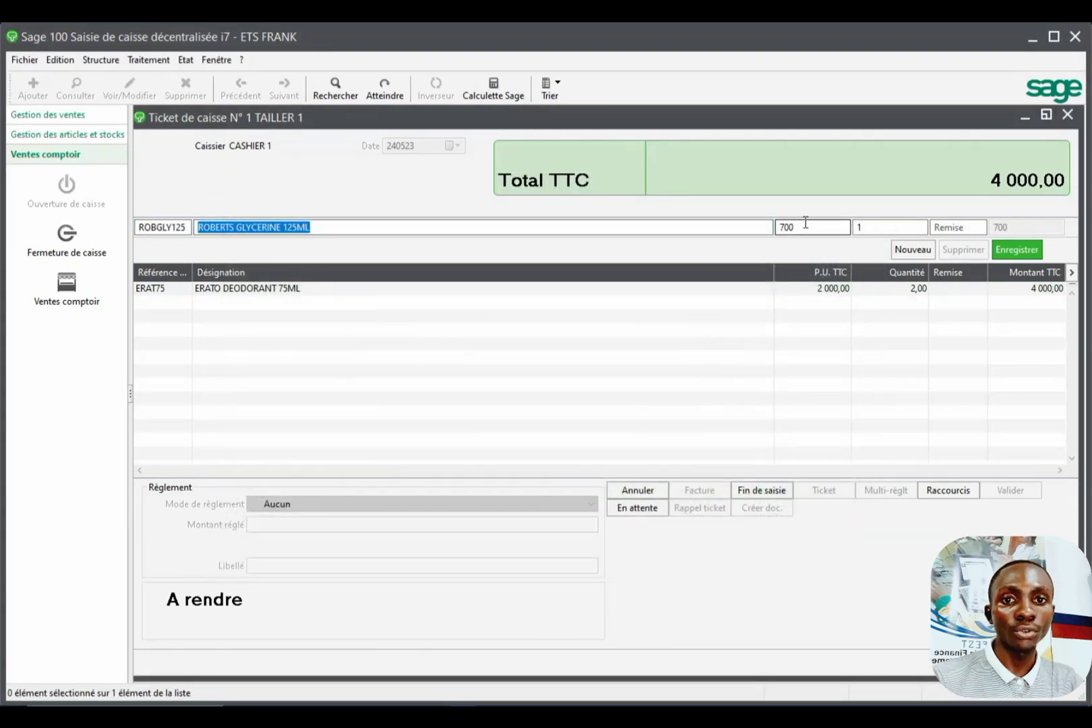
pyautogui.click(875, 227)
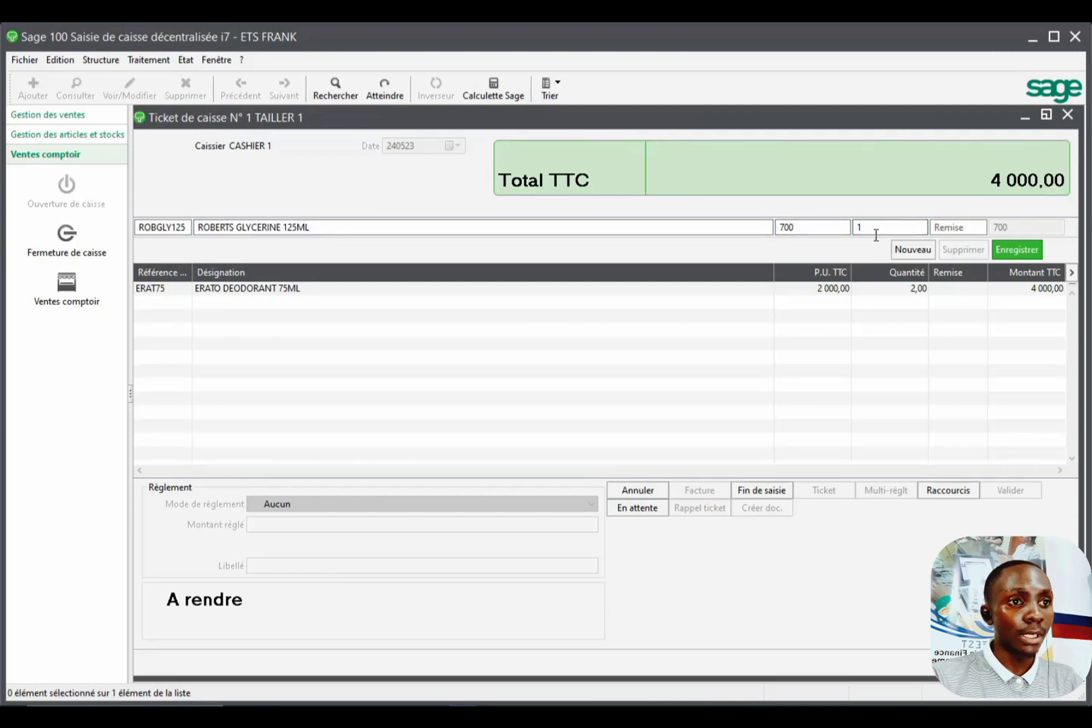
pyautogui.click(1014, 249)
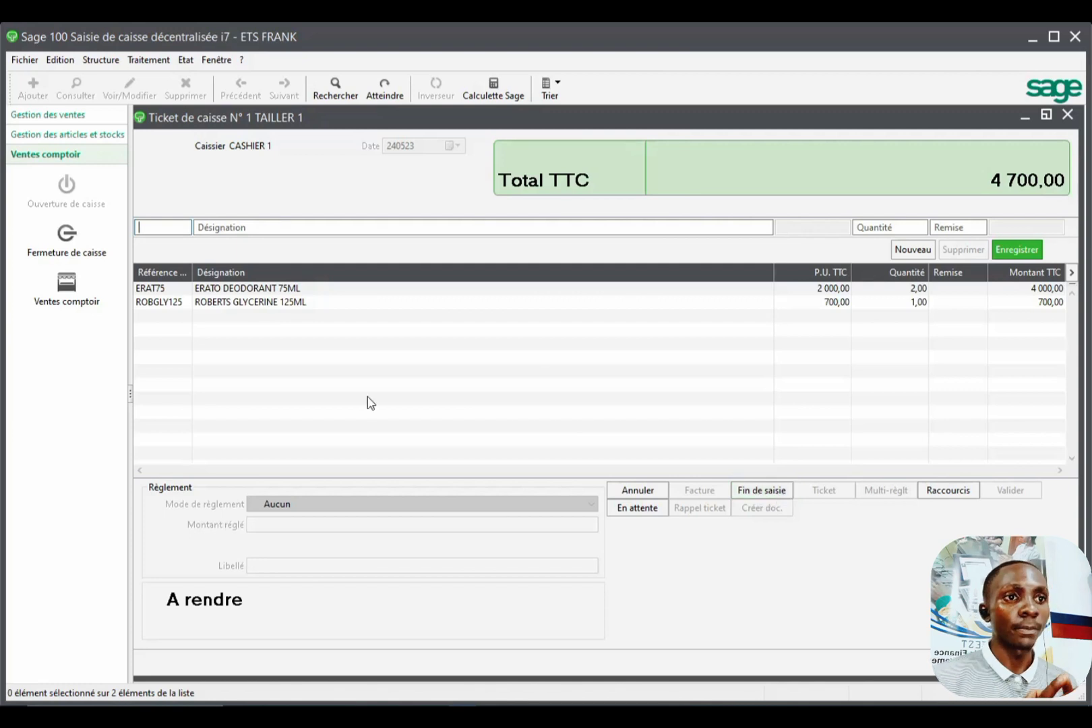
# End the item entry on the ticket and keep ESPECES as the payment method.
pyautogui.click(754, 491)
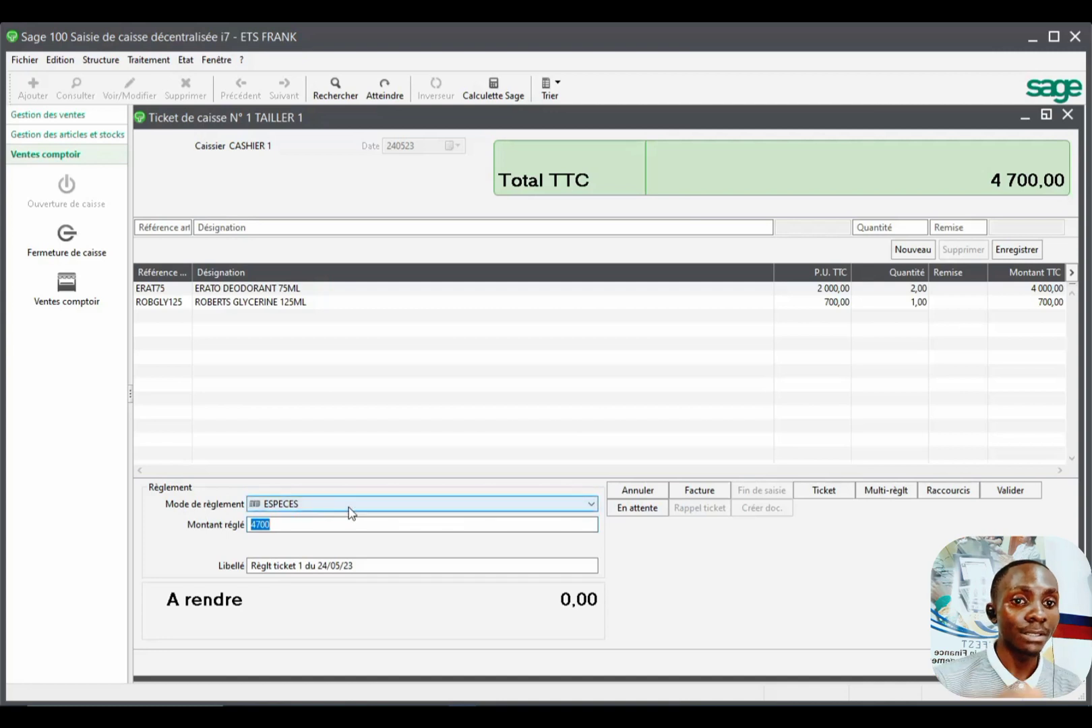
pyautogui.click(591, 505)
pyautogui.click(589, 506)
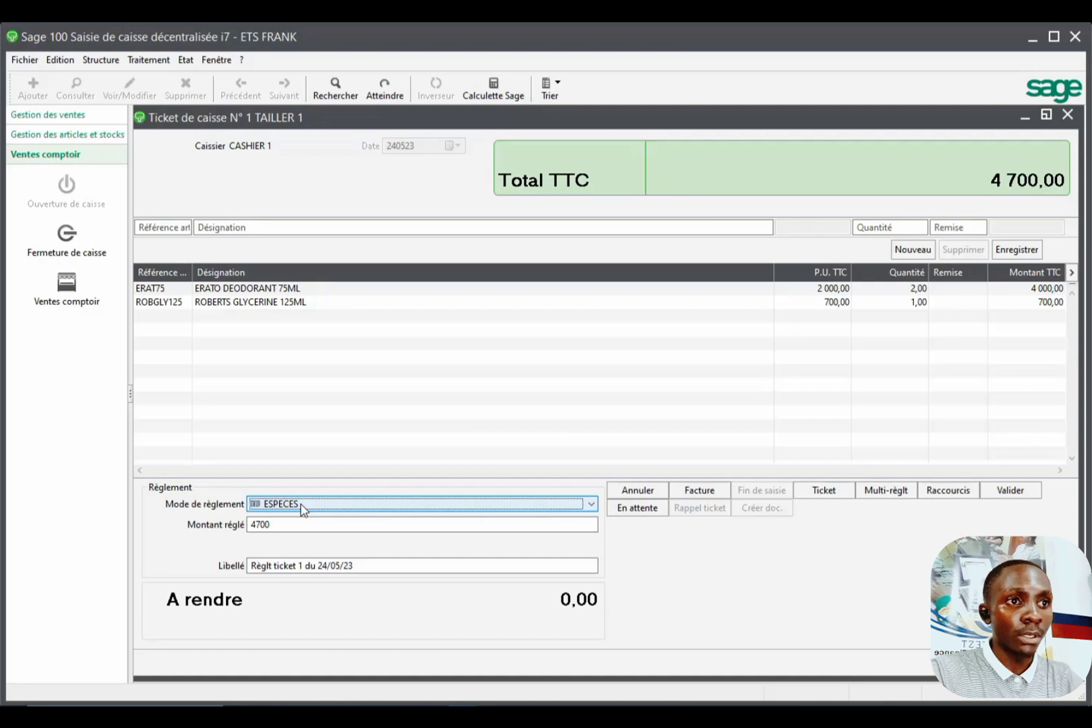
# Review the payment settings in the company's accounting parameters, and return to the ticket without changing them.
pyautogui.click(25, 59)
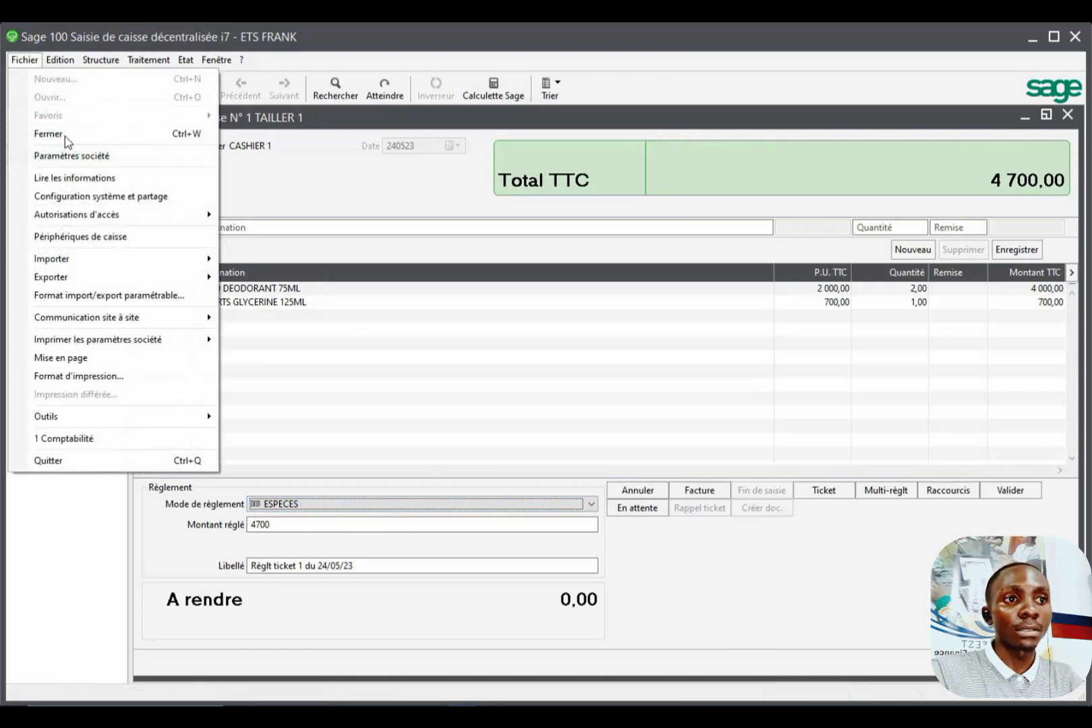
pyautogui.click(81, 155)
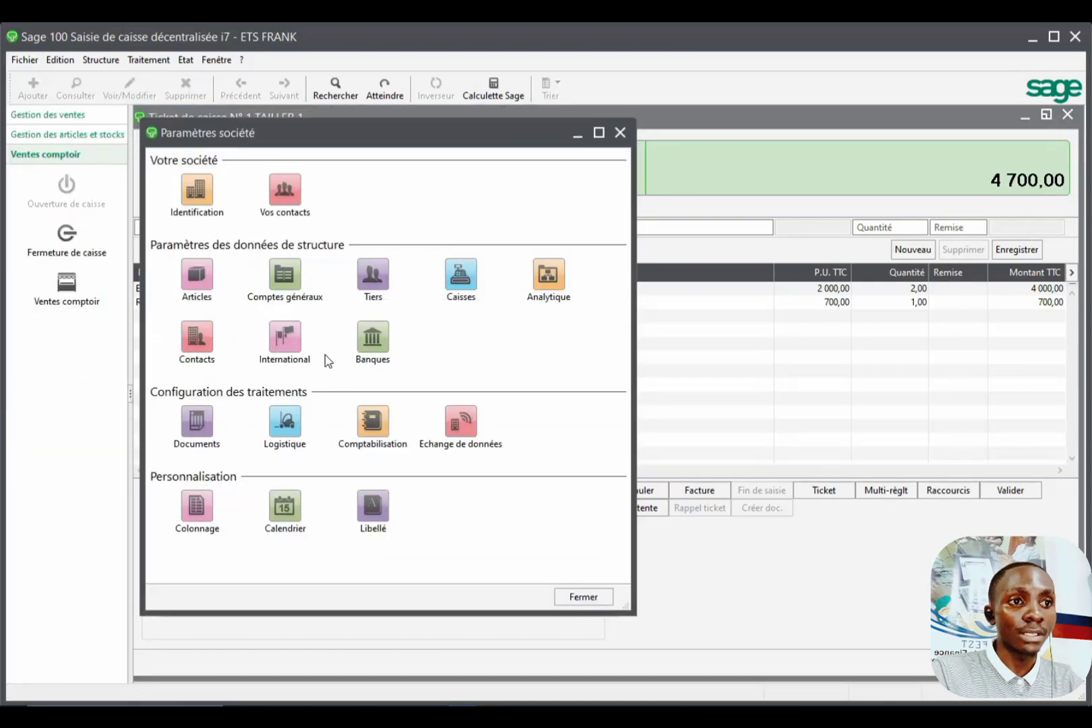
pyautogui.doubleClick(387, 431)
pyautogui.click(180, 232)
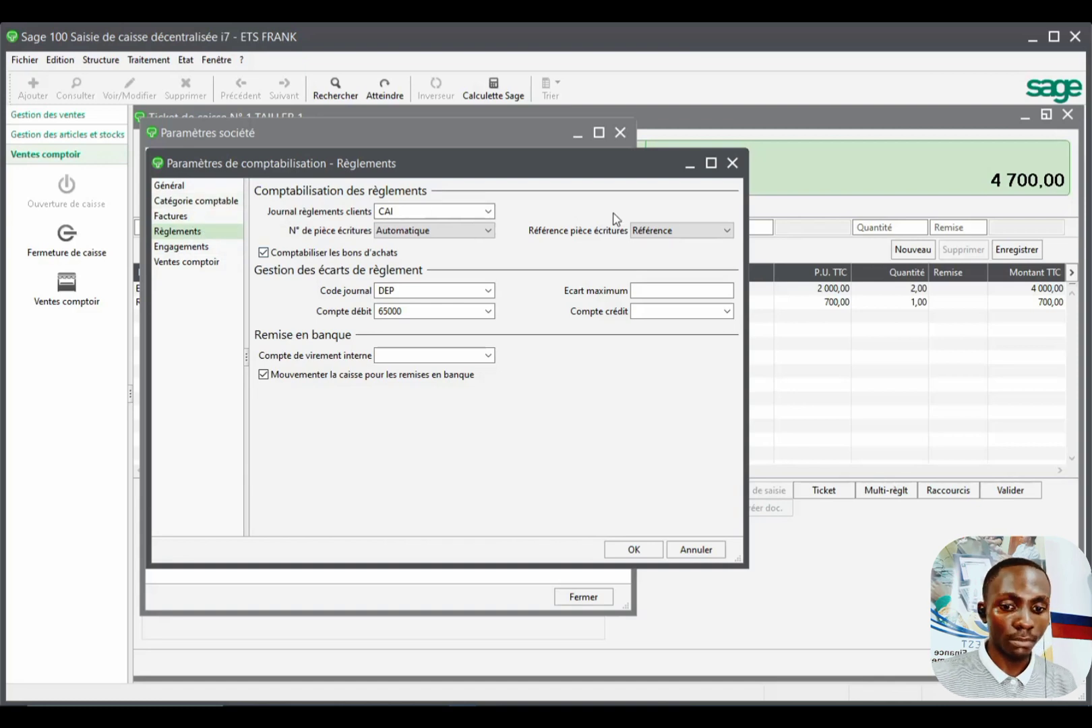
pyautogui.click(732, 164)
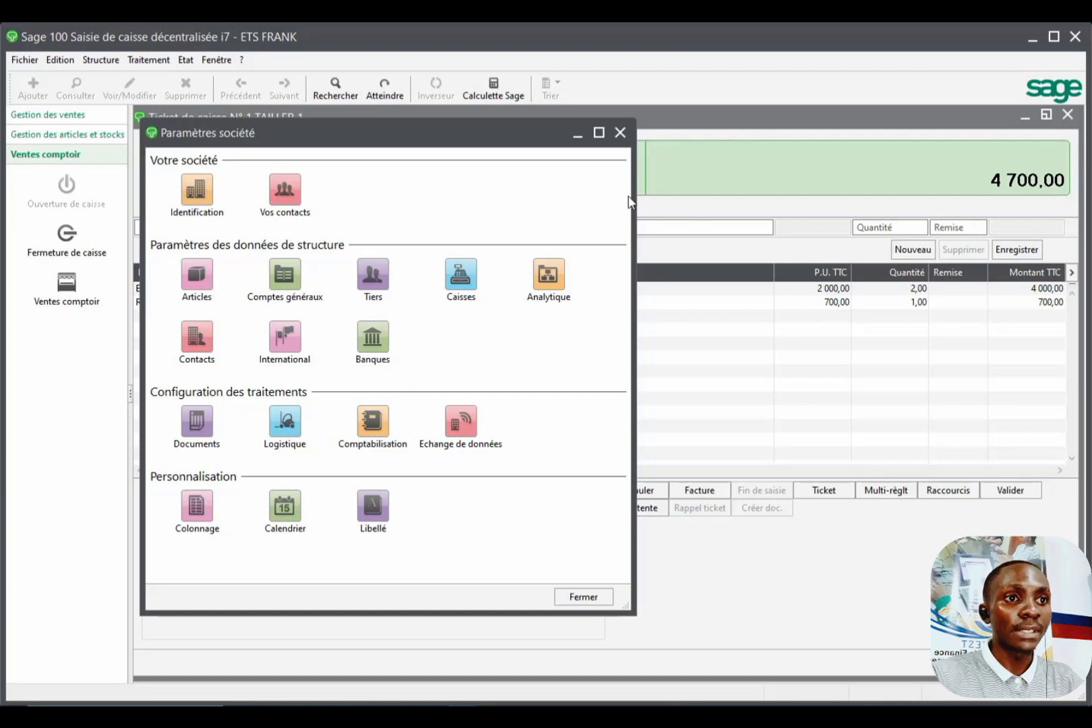
pyautogui.click(619, 132)
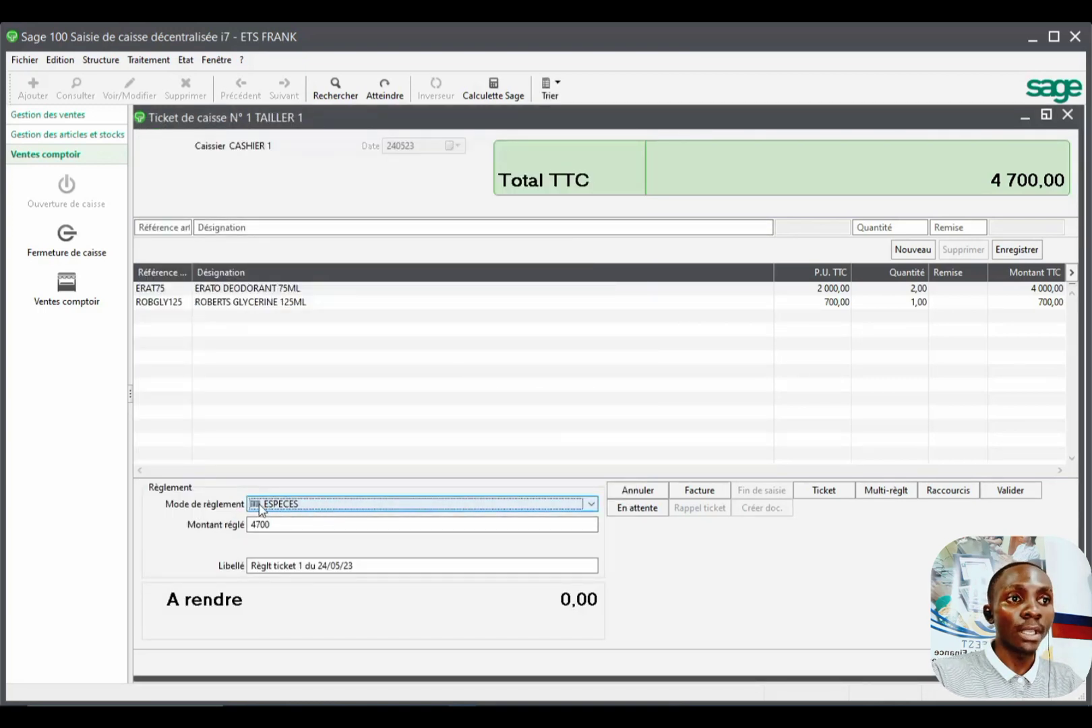
# Set the amount paid in cash on ticket 1 to 10000.
pyautogui.click(281, 526)
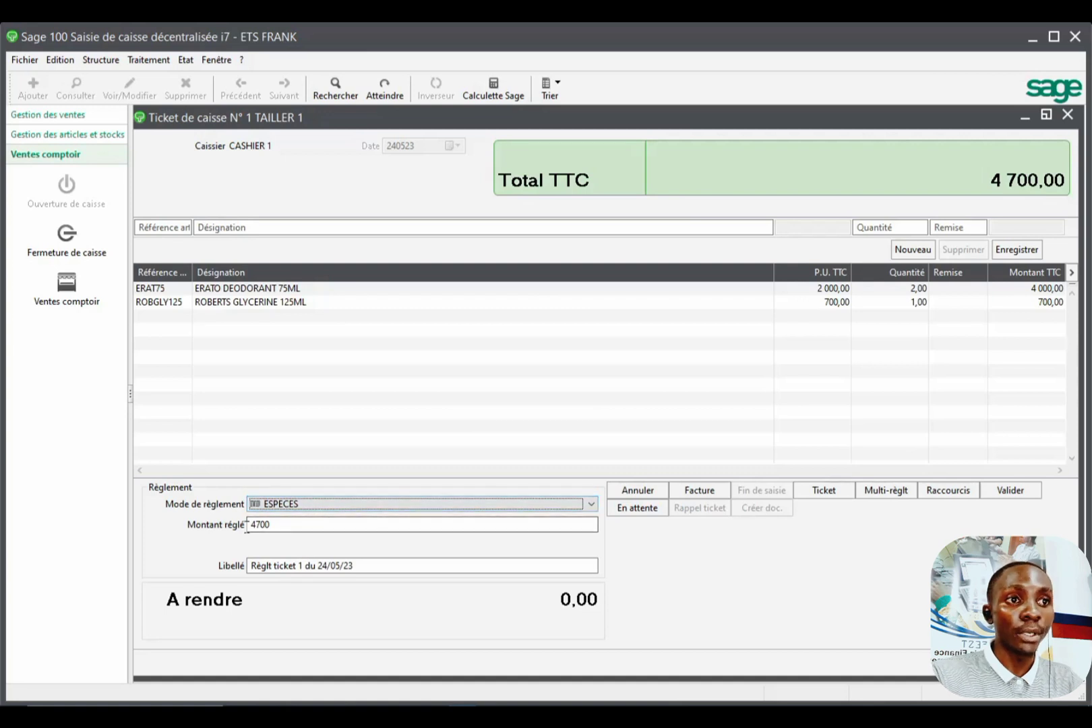
pyautogui.moveTo(281, 526); pyautogui.dragTo(248, 524)
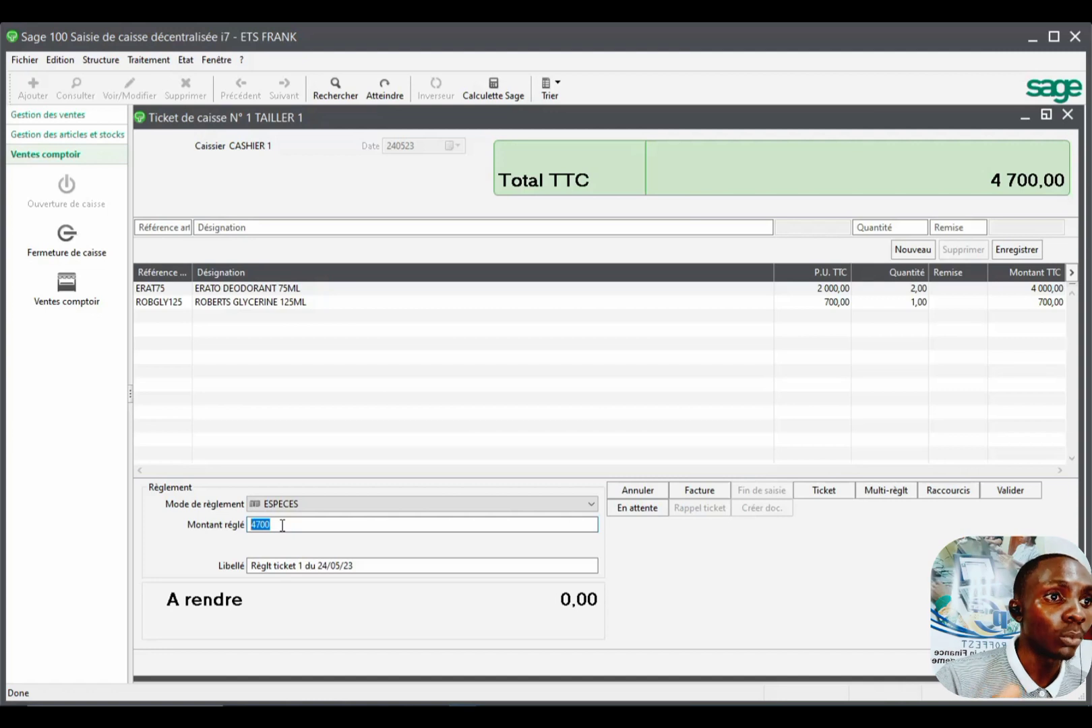
pyautogui.write('10000')
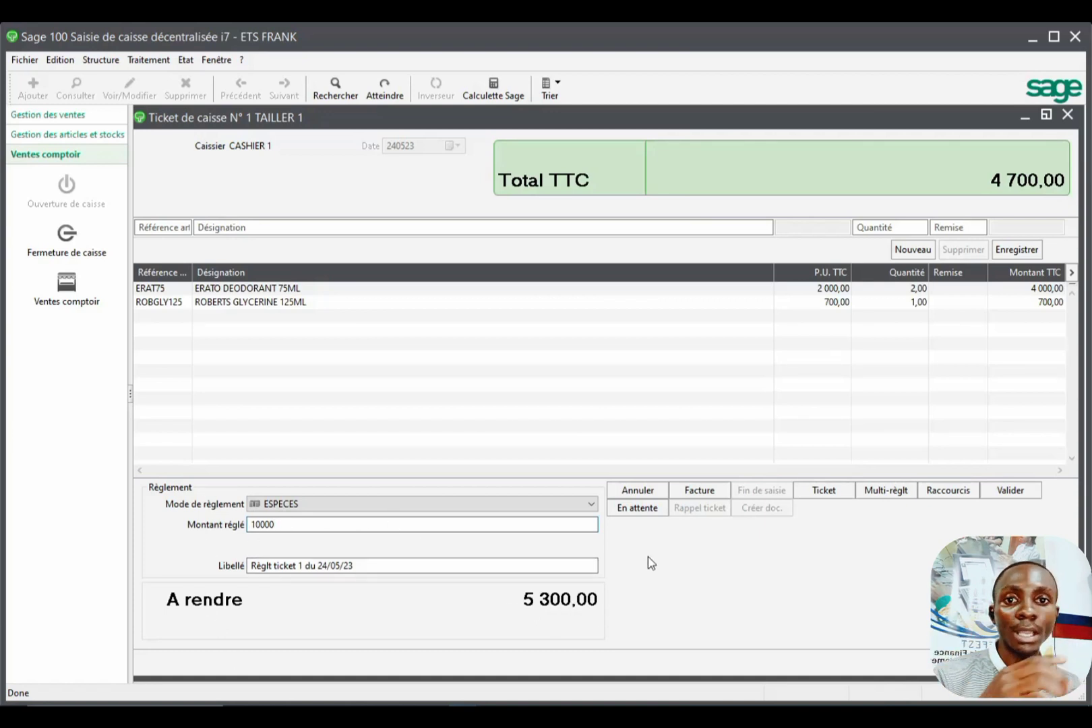
pyautogui.moveTo(291, 526); pyautogui.dragTo(255, 529)
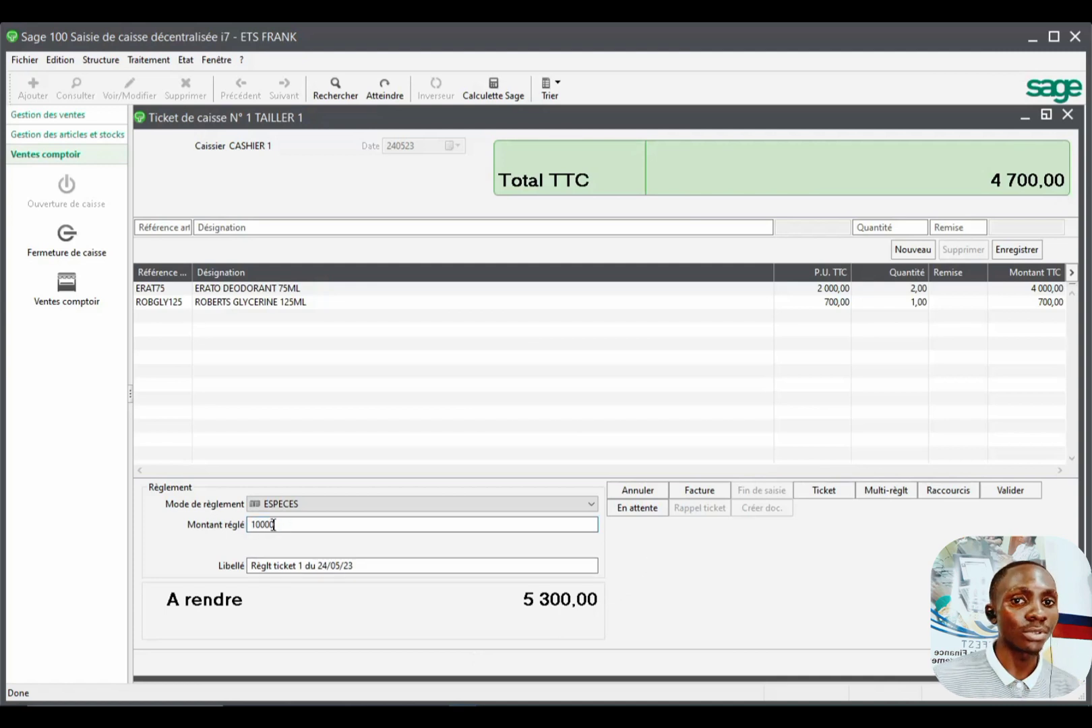
pyautogui.doubleClick(274, 525)
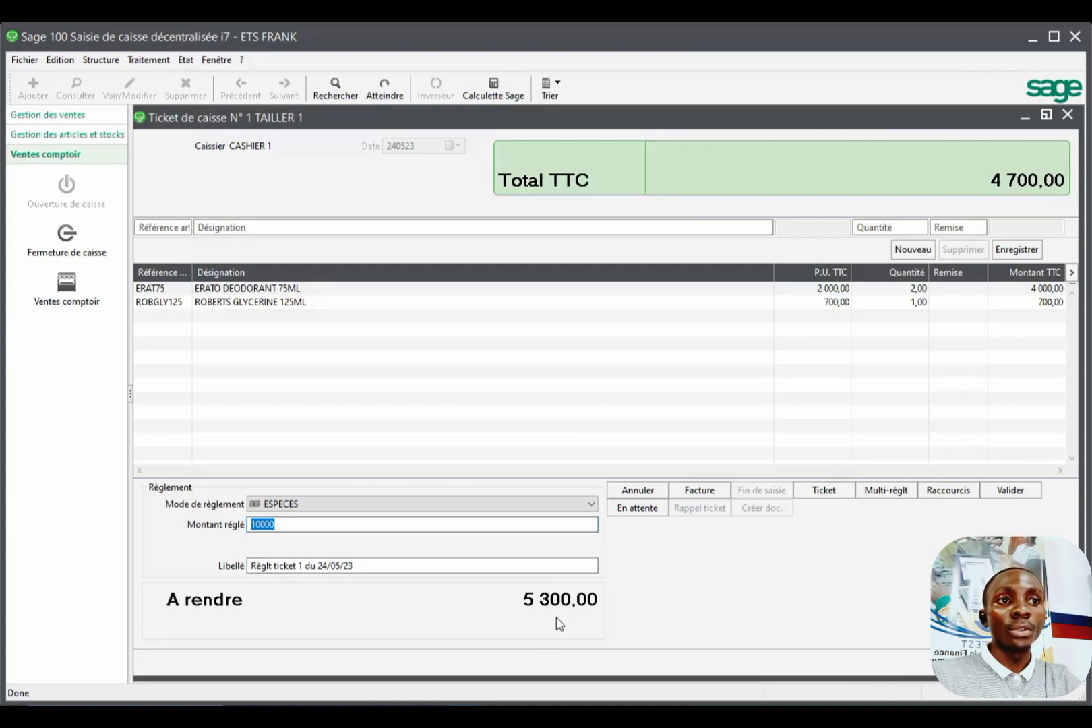
# Validate the ticket and choose the invoice layout file in the test company folder as its print model.
pyautogui.click(1008, 499)
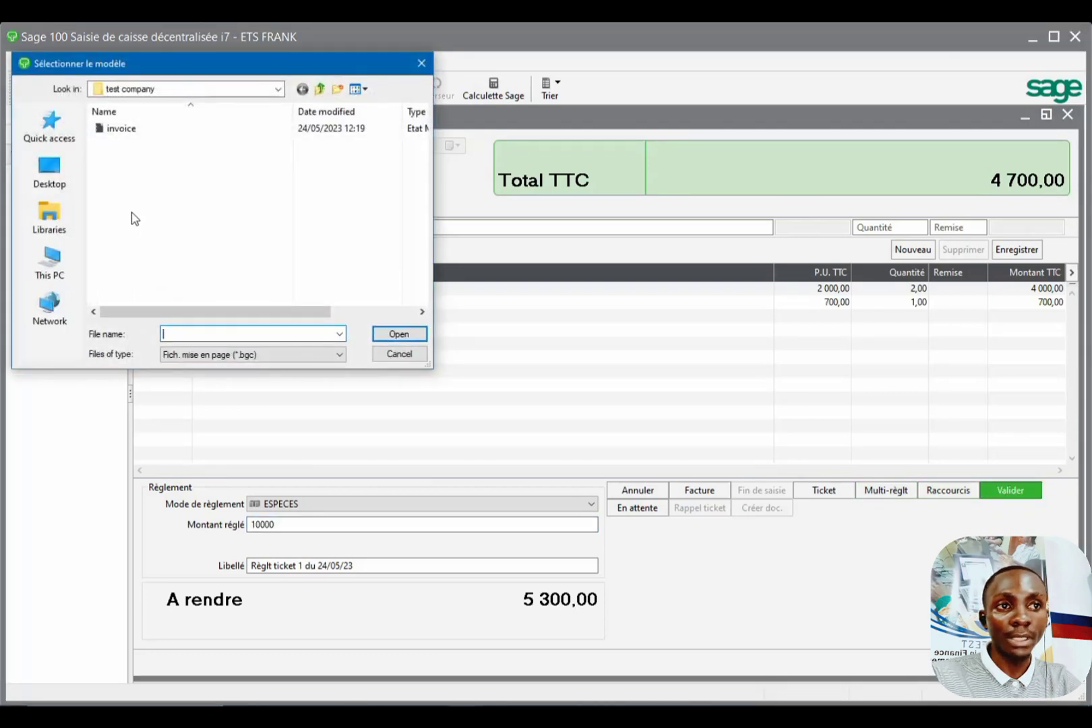
pyautogui.moveTo(176, 71); pyautogui.dragTo(445, 163)
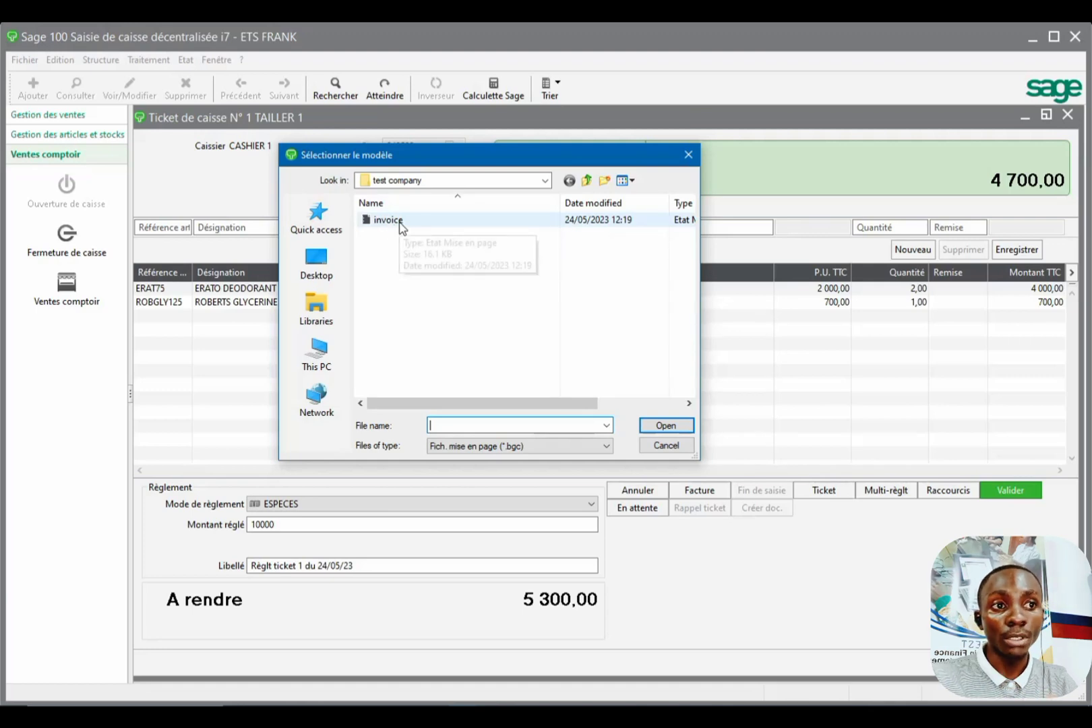
pyautogui.click(399, 223)
pyautogui.doubleClick(399, 225)
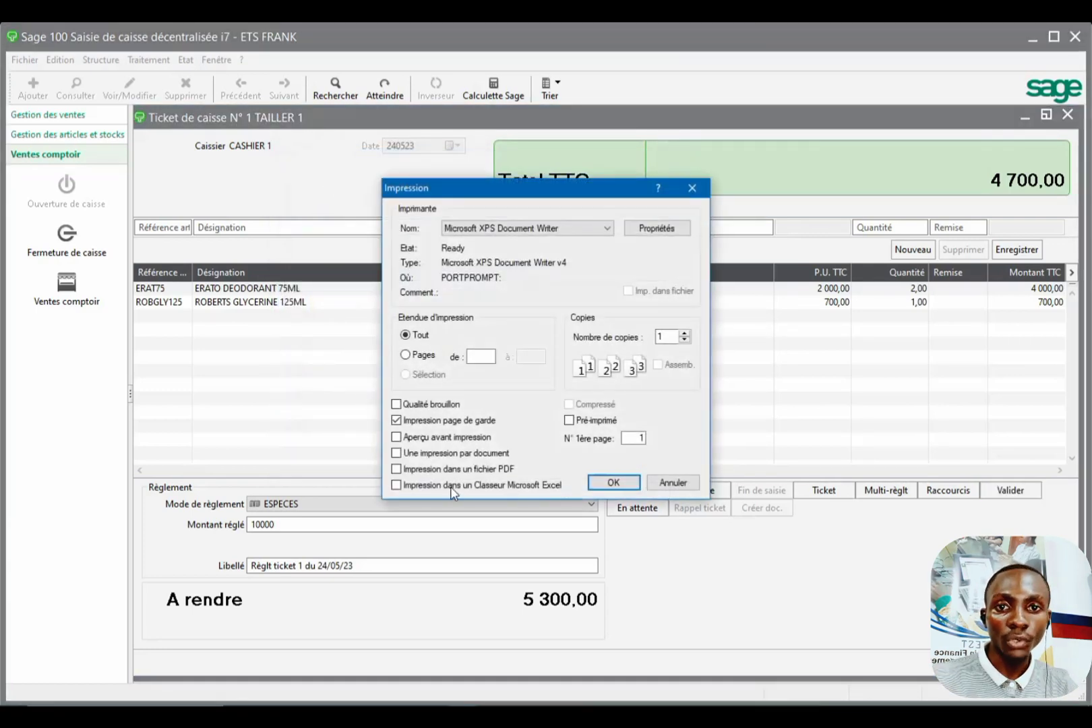
# Preview the ticket printout with the cover page turned off, and close the preview without printing.
pyautogui.click(397, 437)
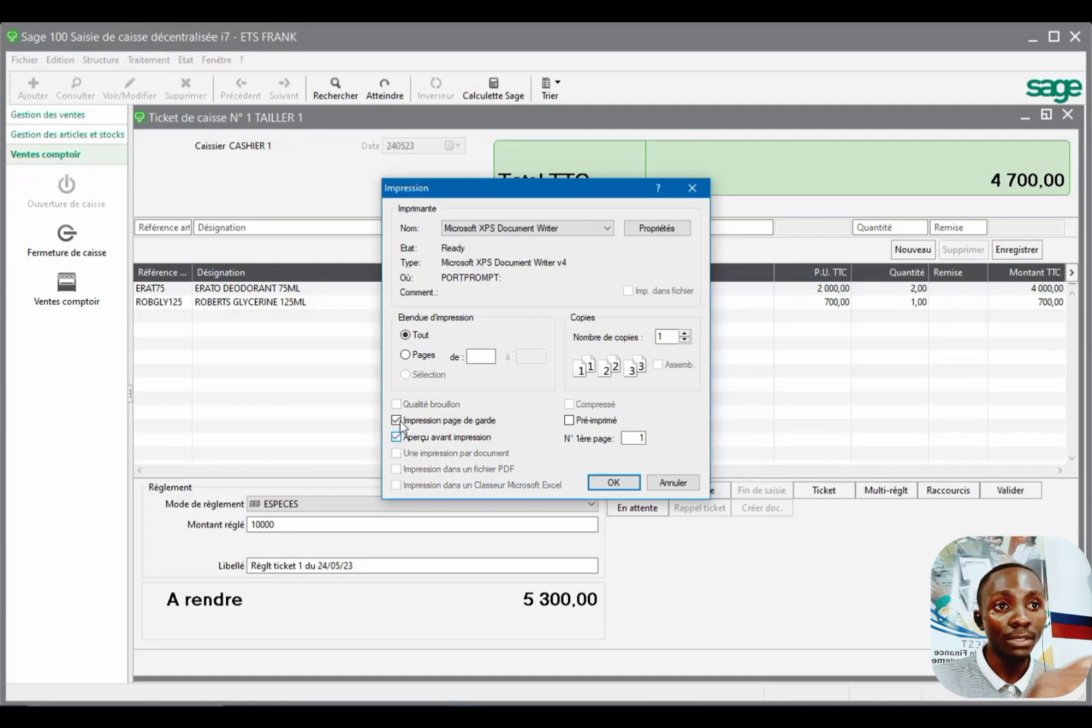
pyautogui.click(399, 420)
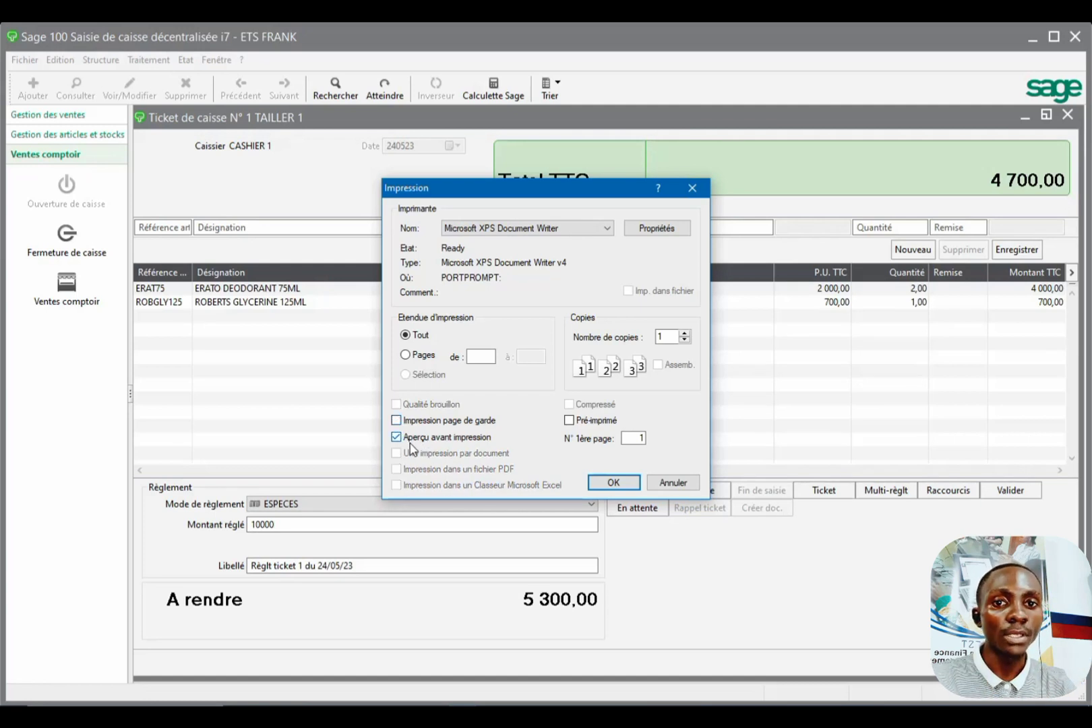
pyautogui.click(613, 482)
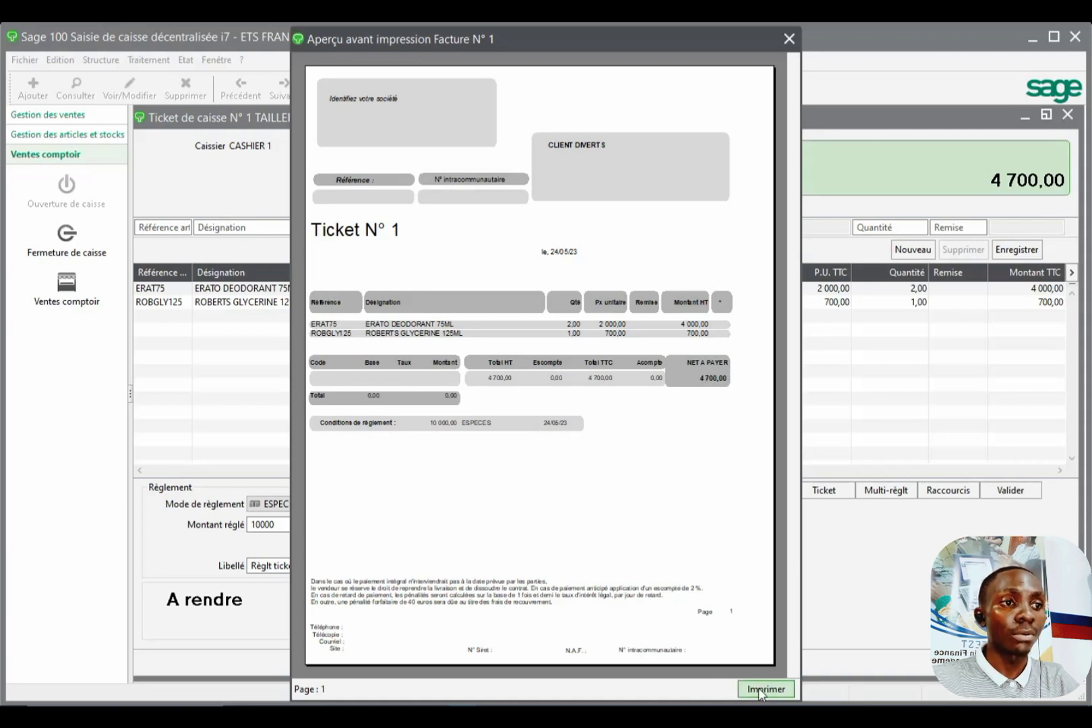
pyautogui.click(787, 41)
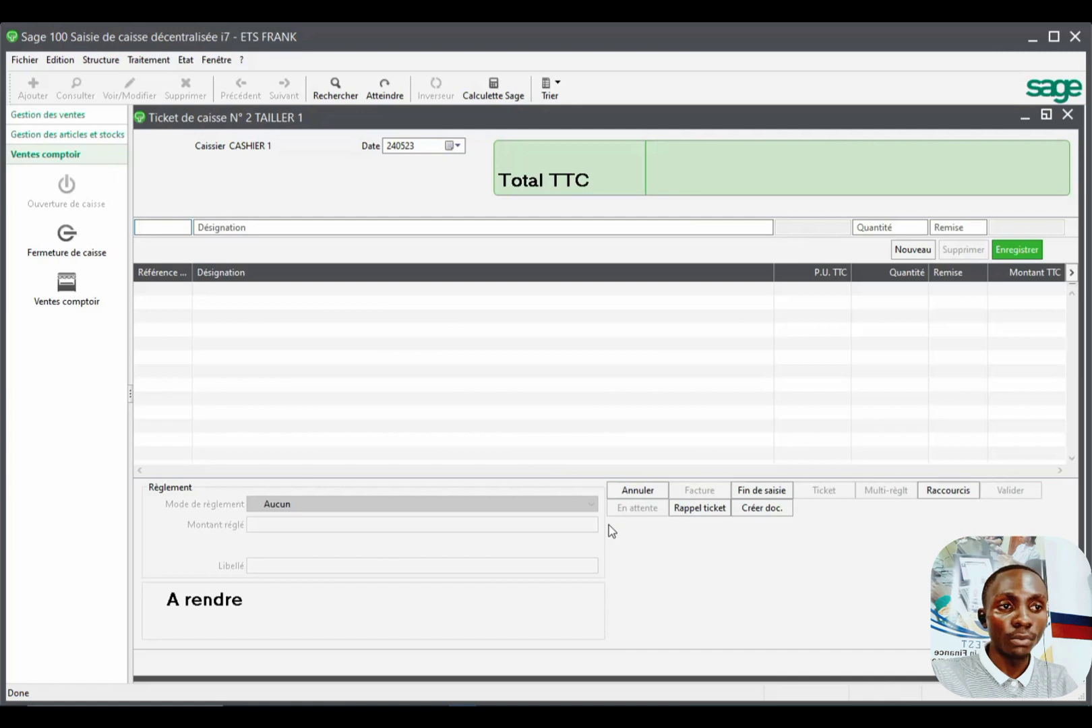
# Open the record of the client CLIDIV CLIENT DIVERTS from the client list.
pyautogui.click(101, 59)
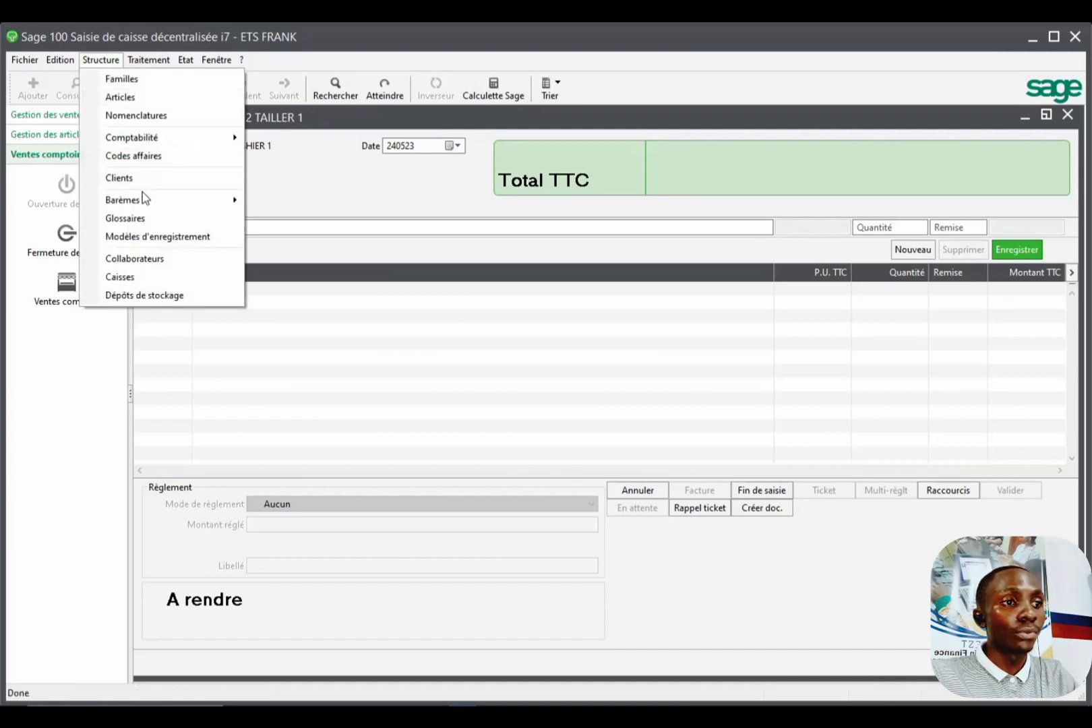
pyautogui.click(120, 178)
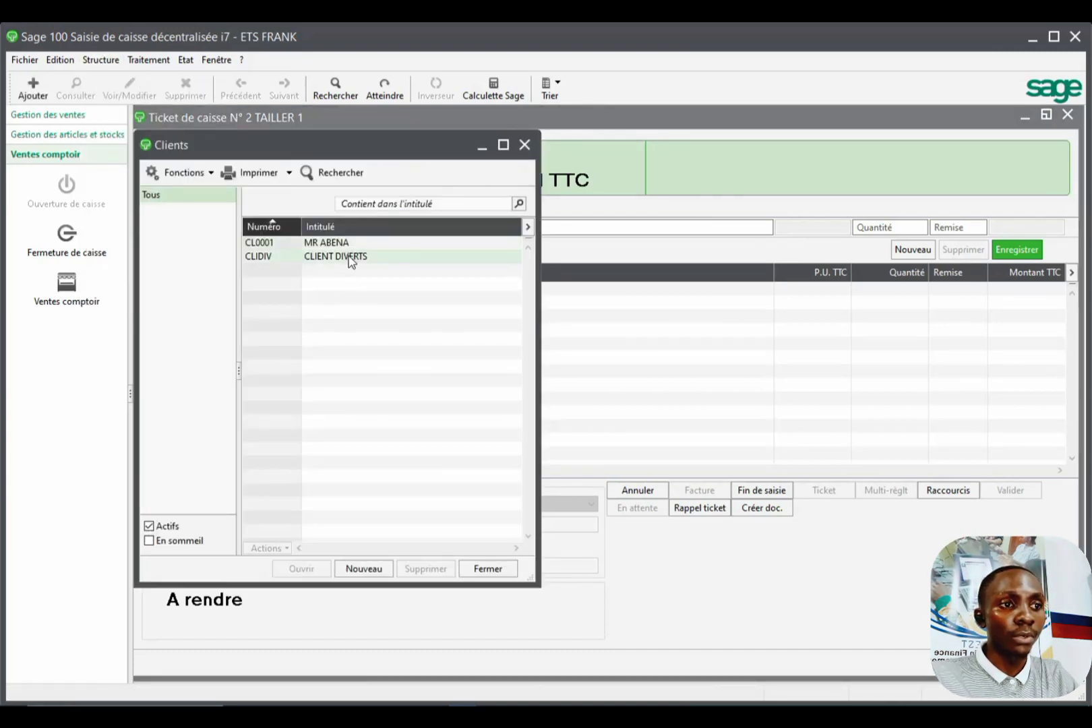
pyautogui.click(338, 255)
pyautogui.doubleClick(338, 255)
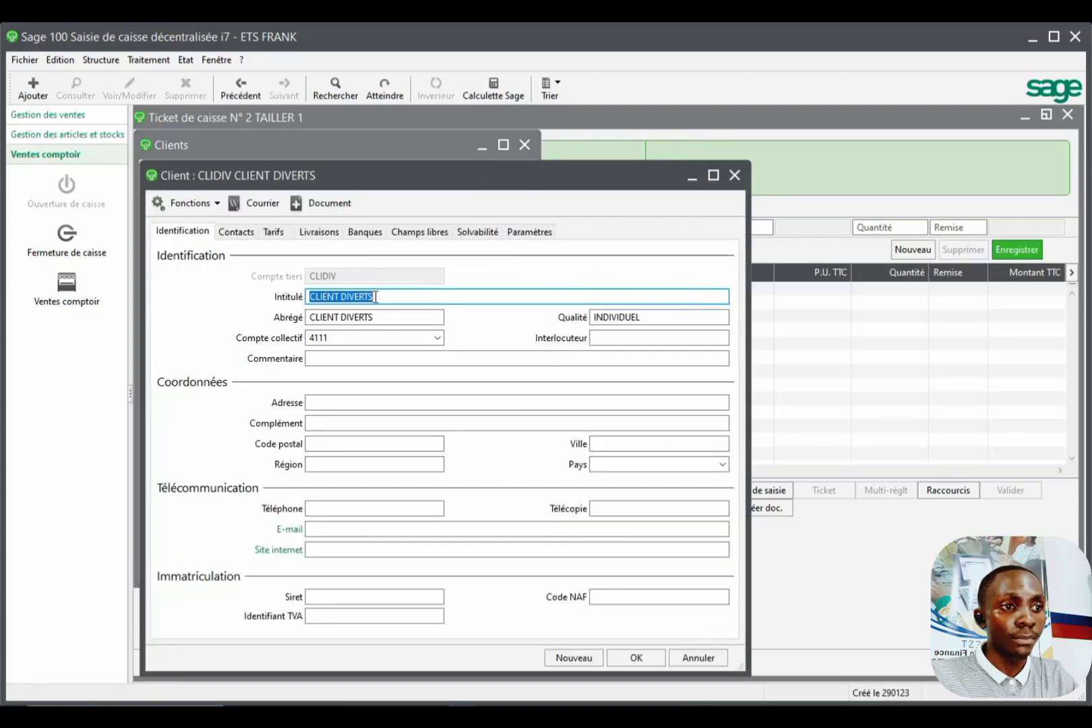
# Look through the CLIDIV client's payment conditions, solvency, bank, delivery and tariff details for the print model setting.
pyautogui.click(530, 233)
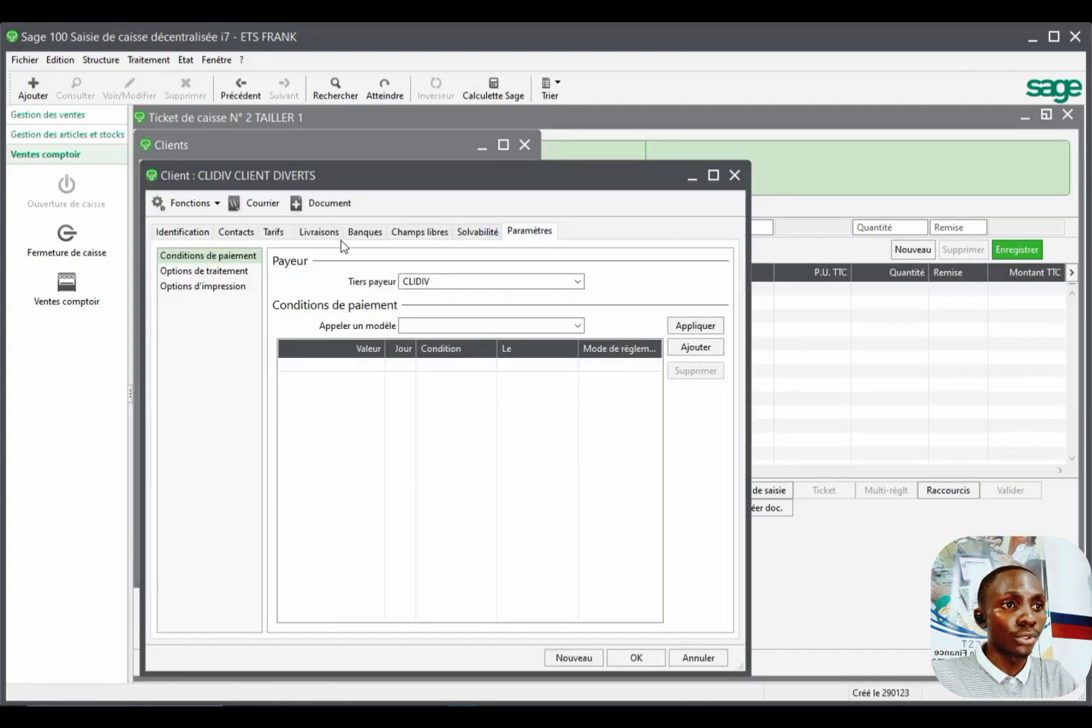
pyautogui.click(416, 235)
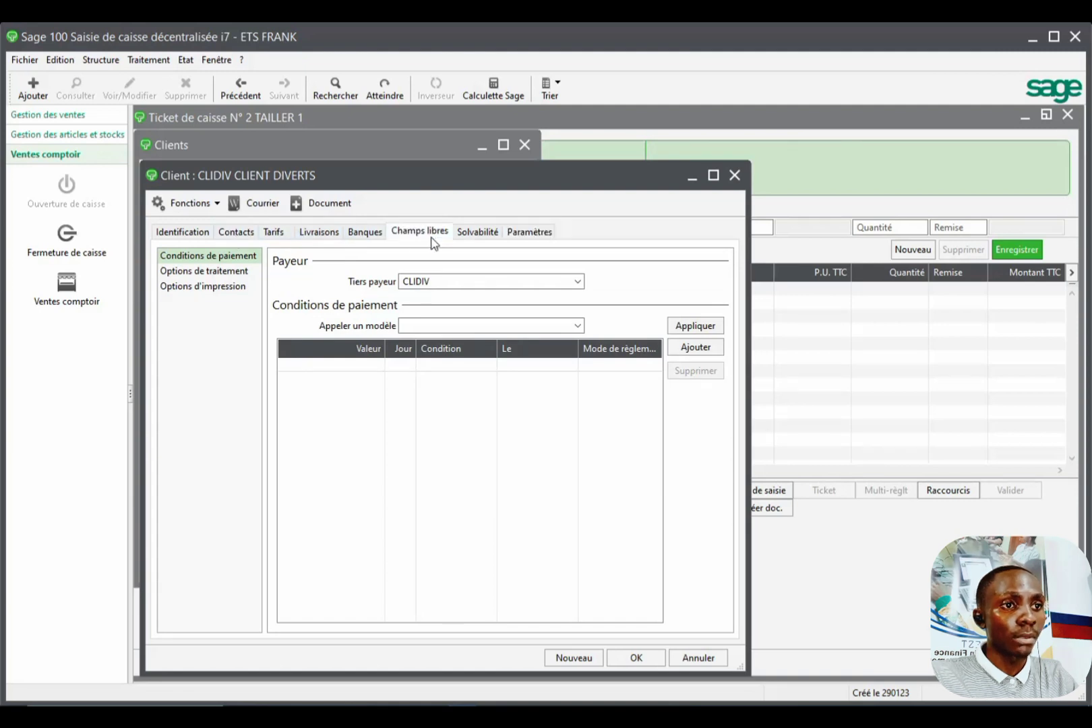
pyautogui.click(471, 234)
pyautogui.click(364, 234)
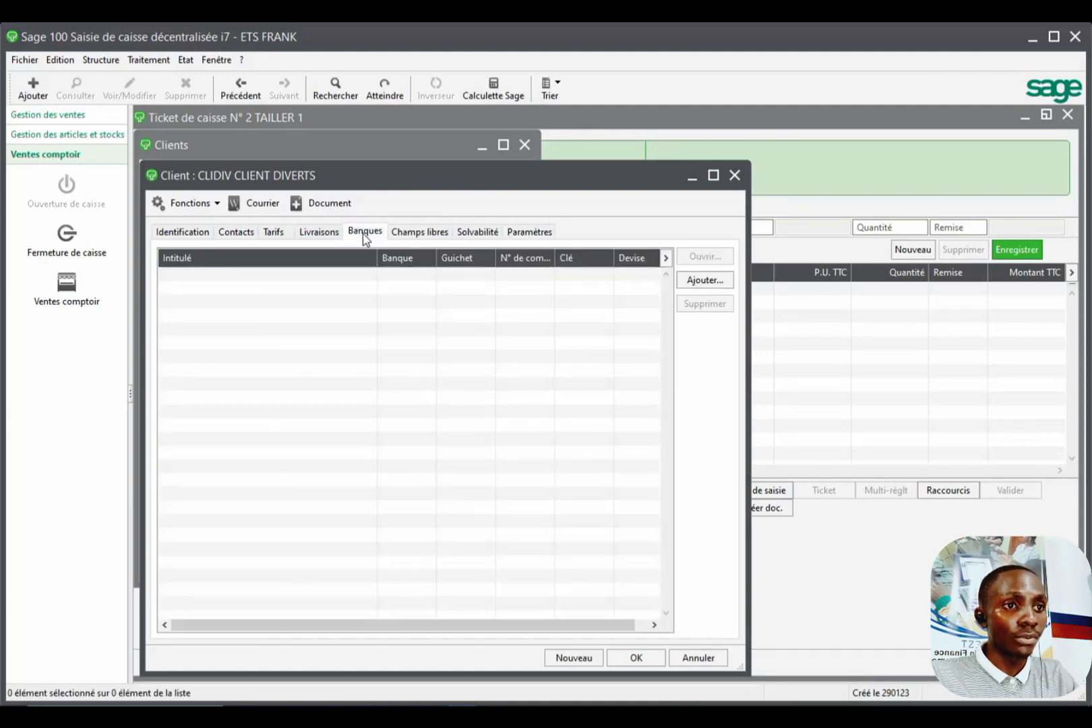
pyautogui.click(301, 236)
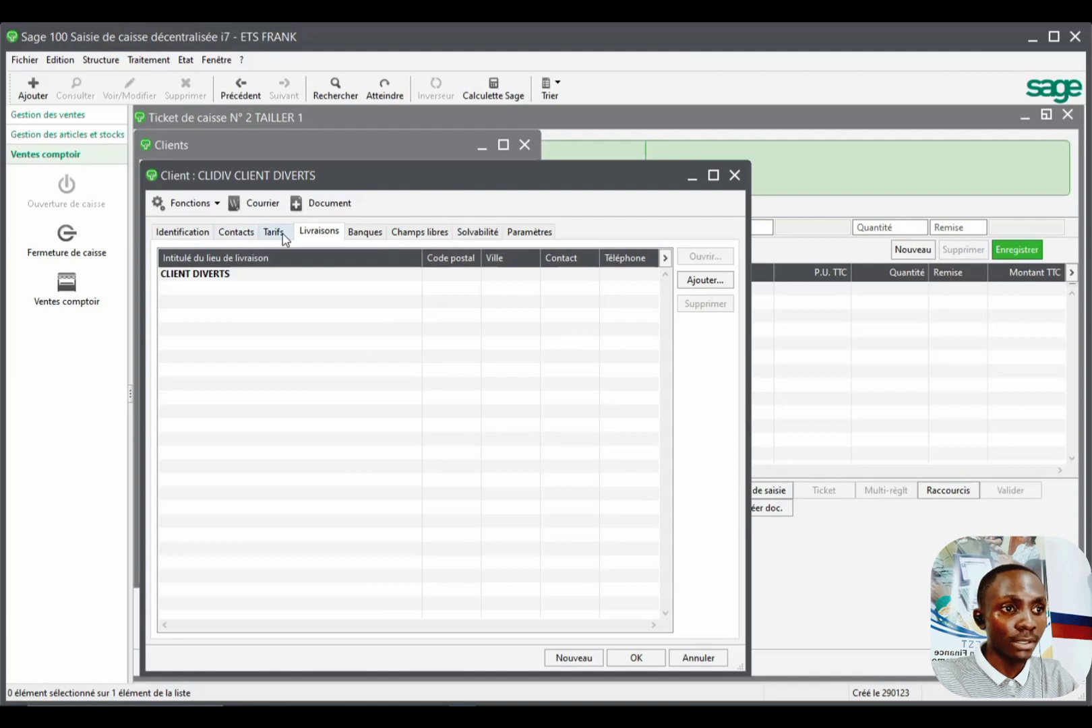
pyautogui.click(282, 235)
pyautogui.click(426, 235)
pyautogui.click(467, 236)
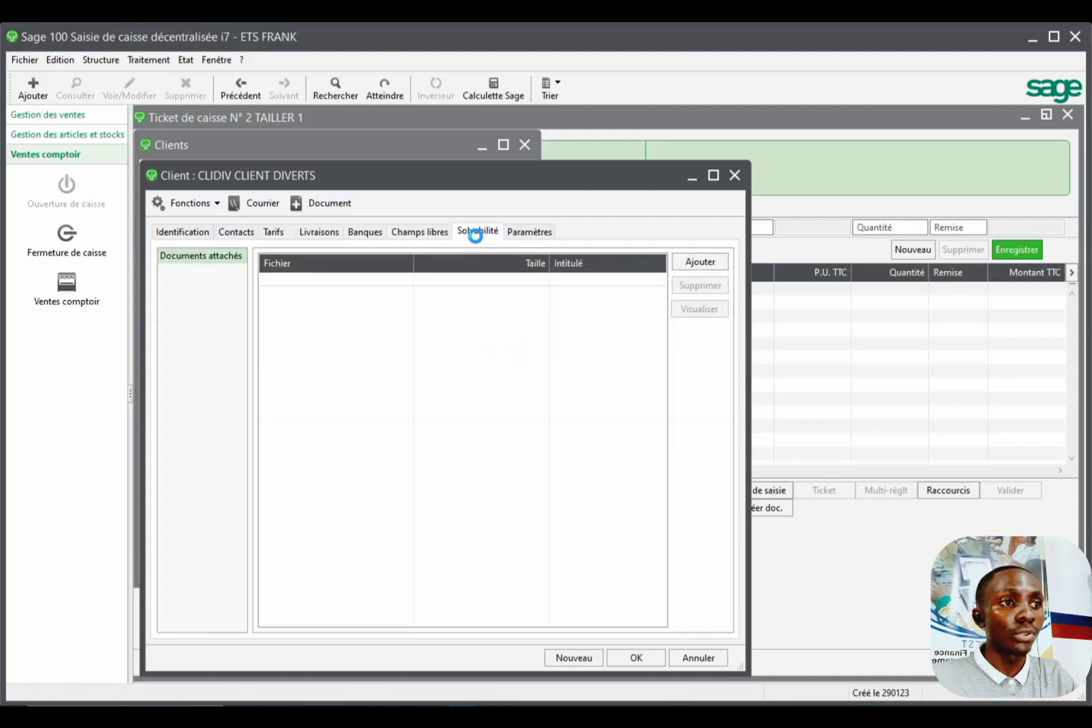
pyautogui.click(539, 237)
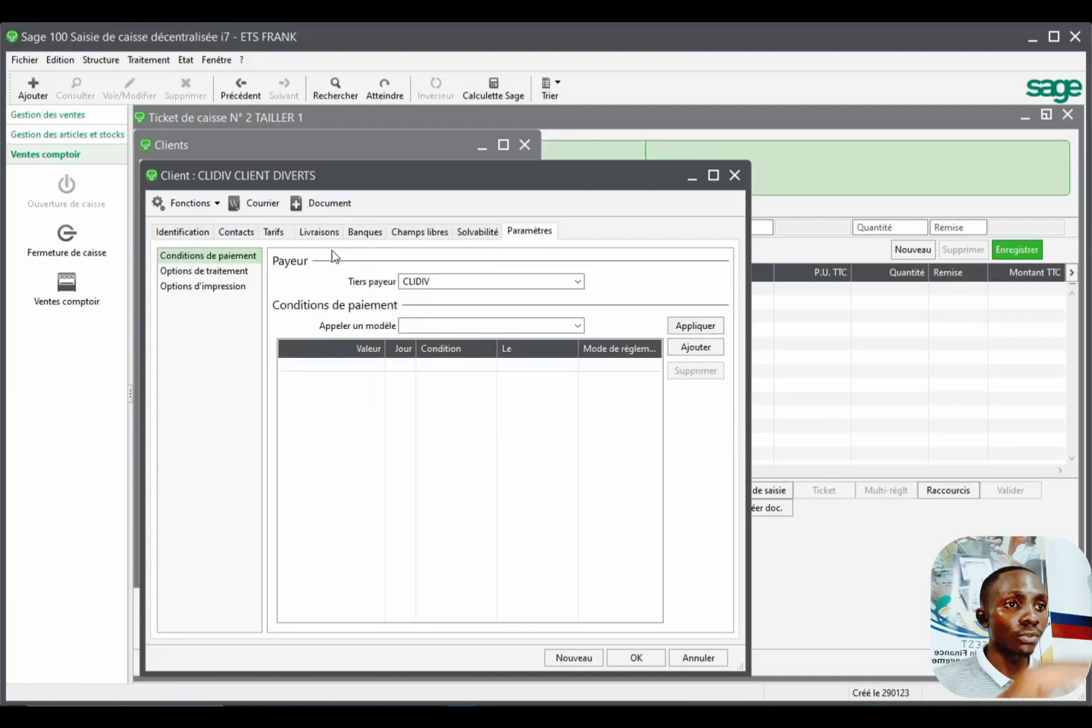
# In the CLIDIV client's print options, set invoice.bgc as the Facture comptabilisée model, save the record and return to the ticket.
pyautogui.click(198, 288)
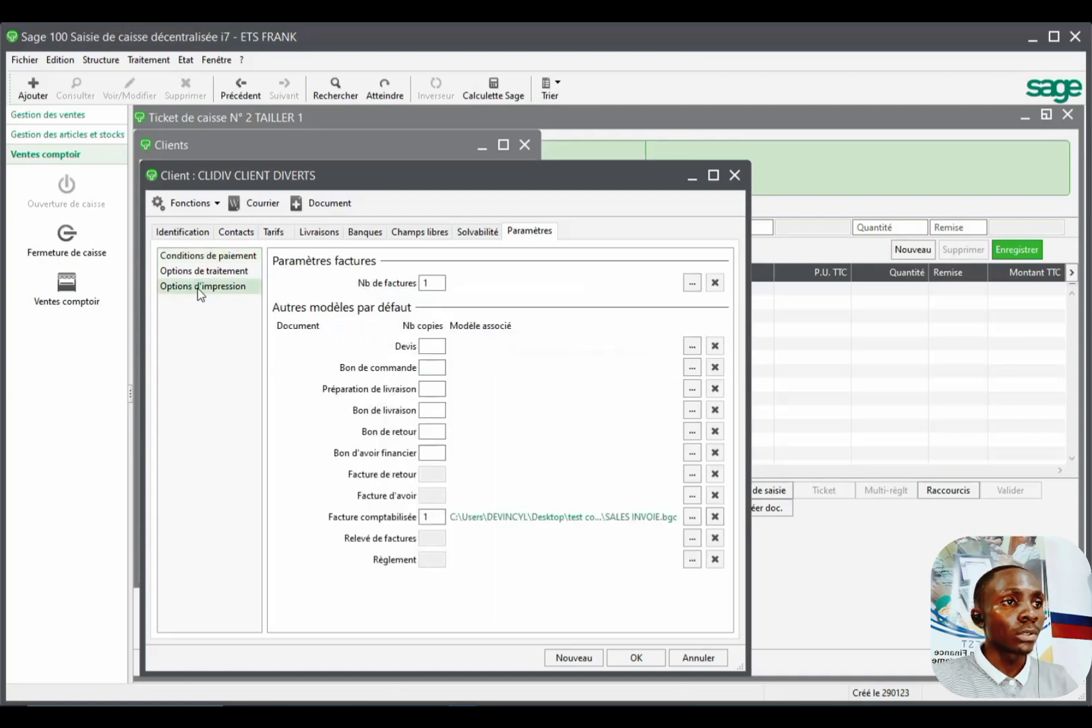
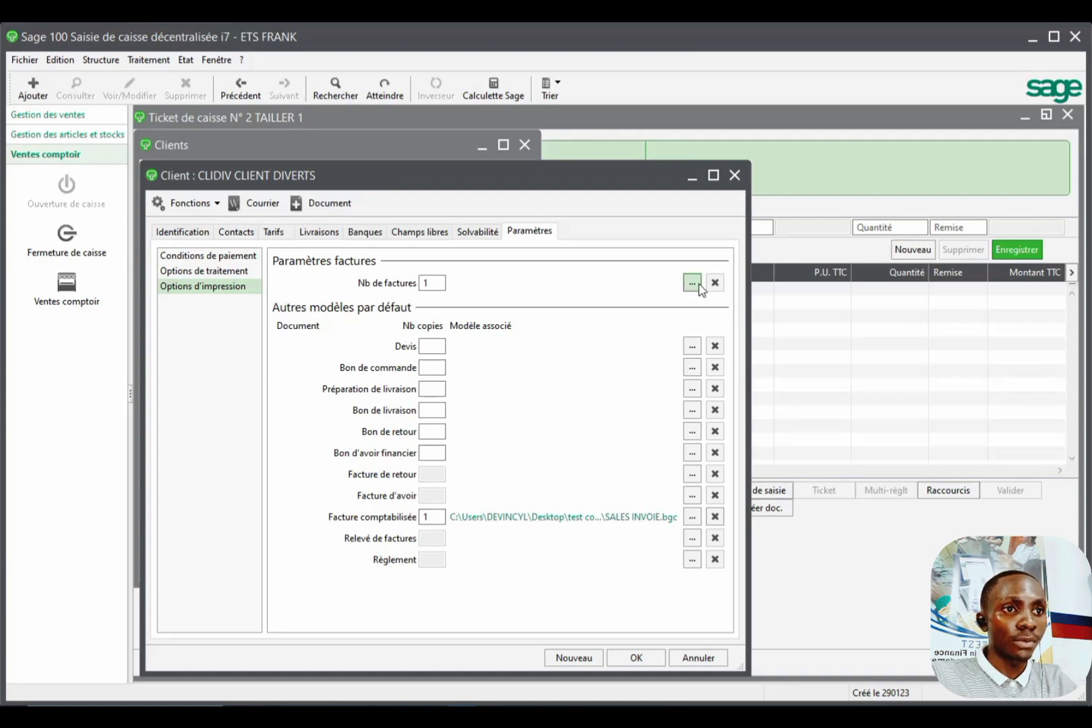
pyautogui.click(693, 522)
pyautogui.doubleClick(396, 227)
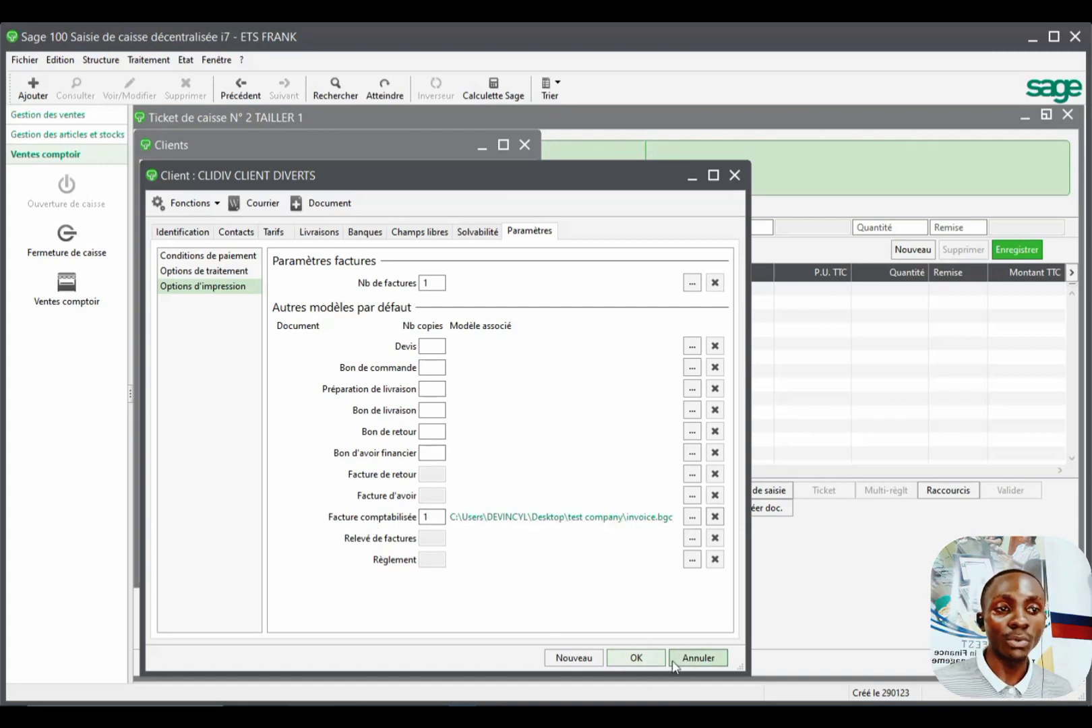
pyautogui.click(635, 657)
pyautogui.click(708, 157)
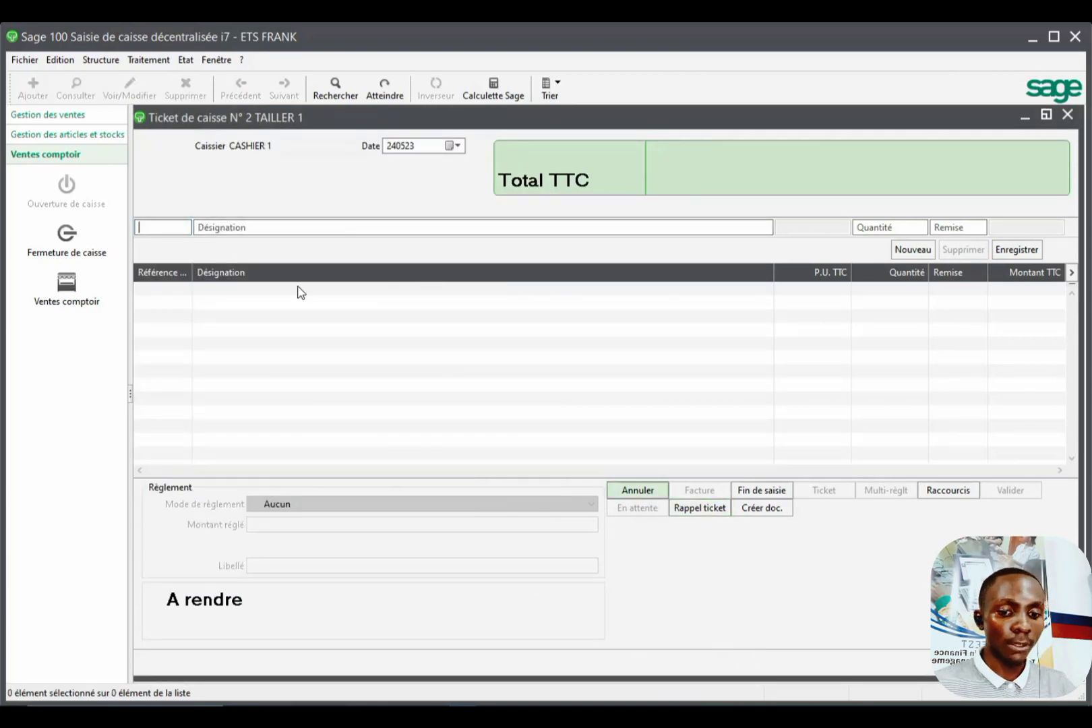
# Look up the reference EA, add DUO ANTI-TACHES CLAIRE to ticket 2 with its default price and quantity, and put the ticket on hold.
pyautogui.press('Return')
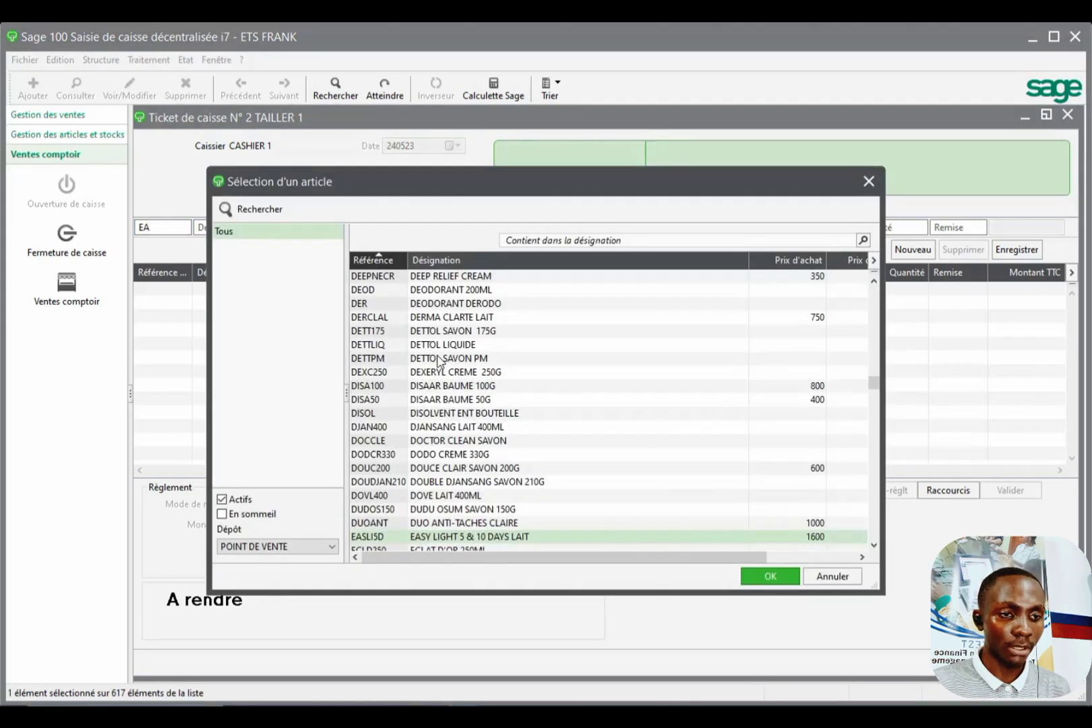
pyautogui.scroll(-5, 655, 475)
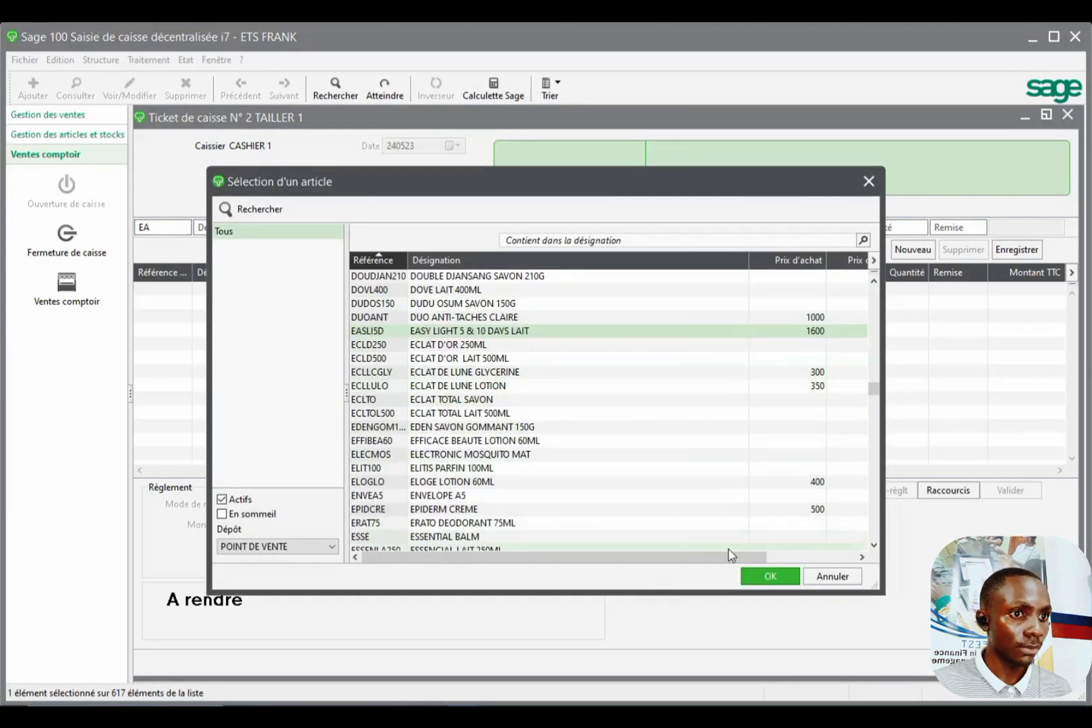
pyautogui.moveTo(725, 556); pyautogui.dragTo(842, 550)
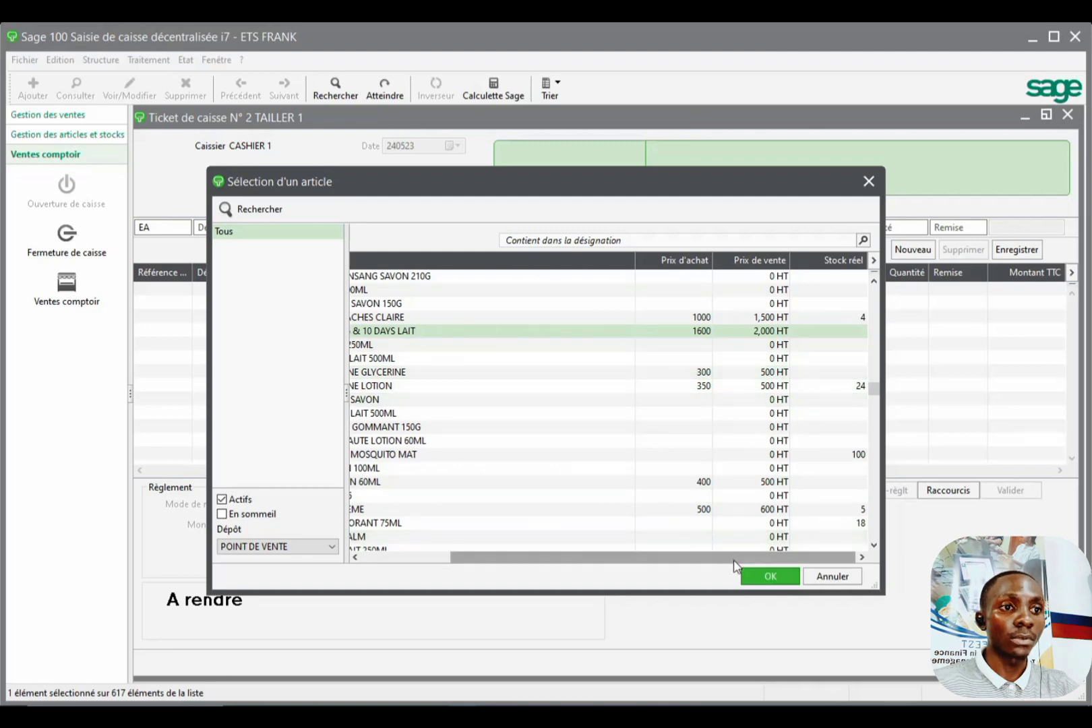
pyautogui.doubleClick(819, 317)
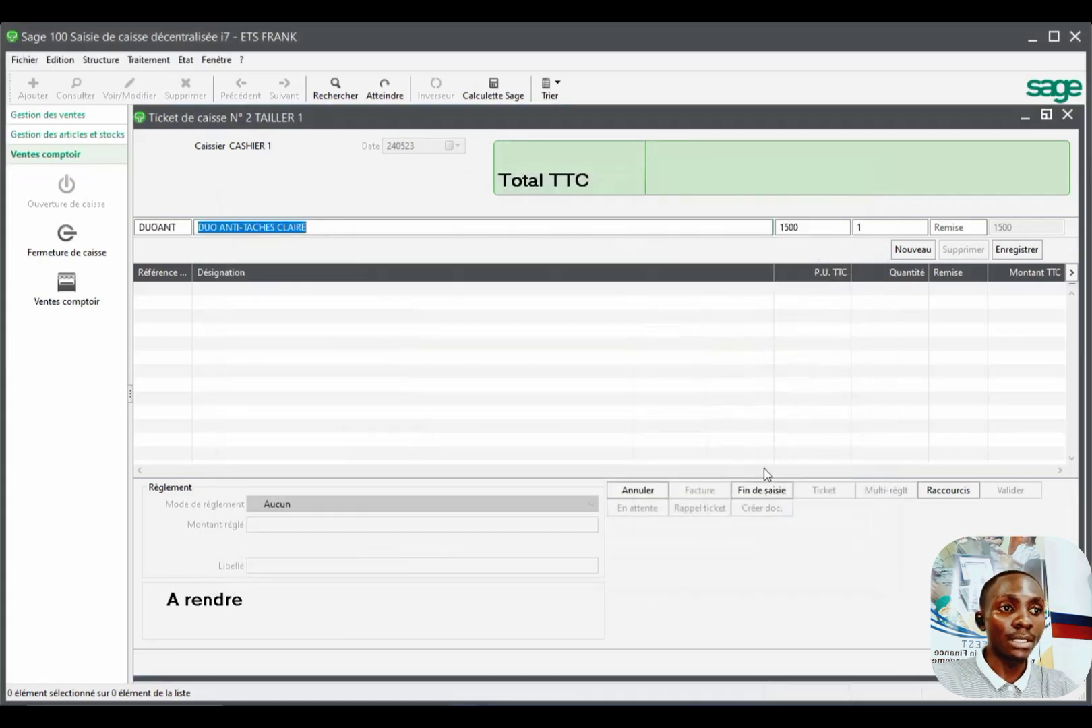
pyautogui.click(1024, 249)
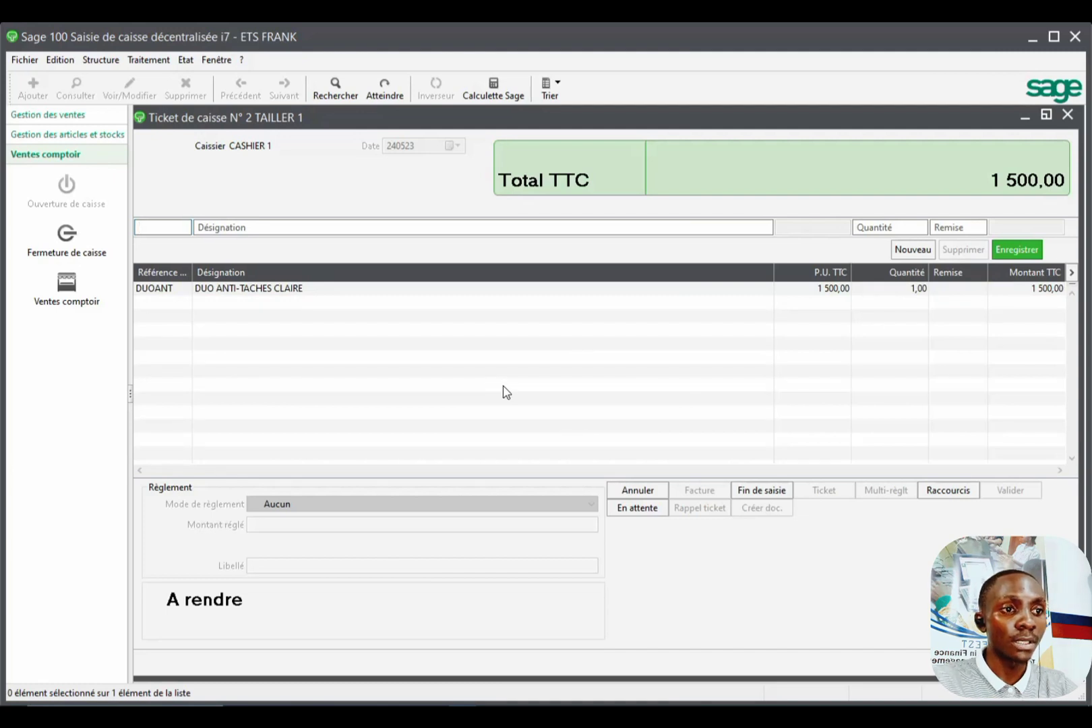
pyautogui.click(636, 513)
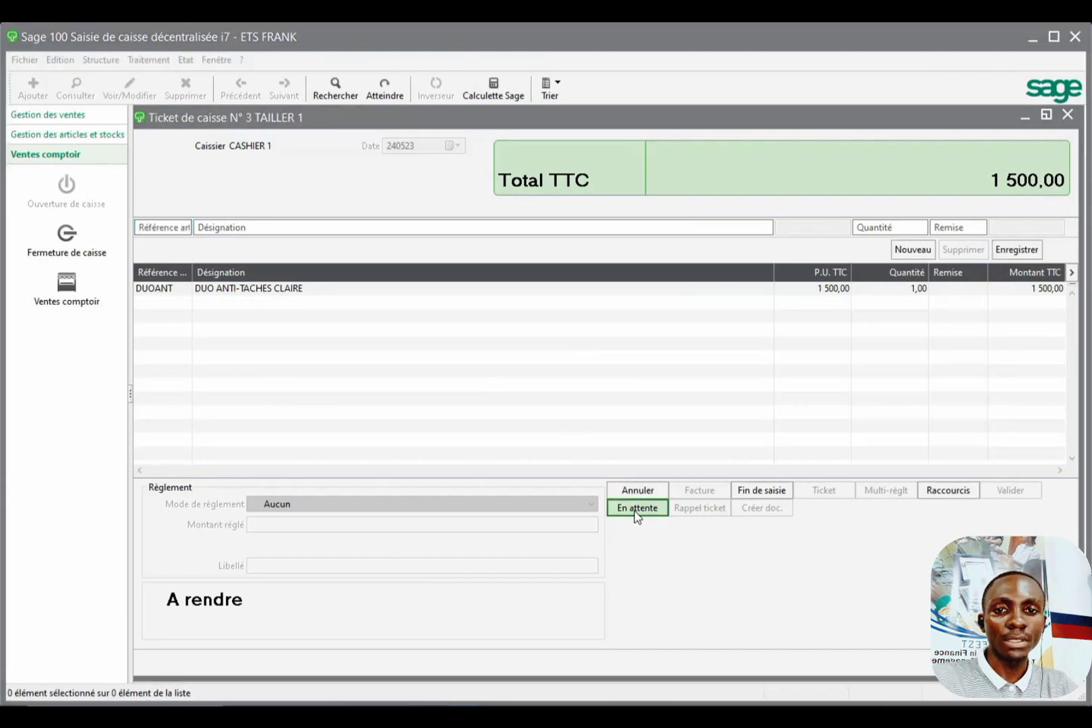
pyautogui.click(606, 423)
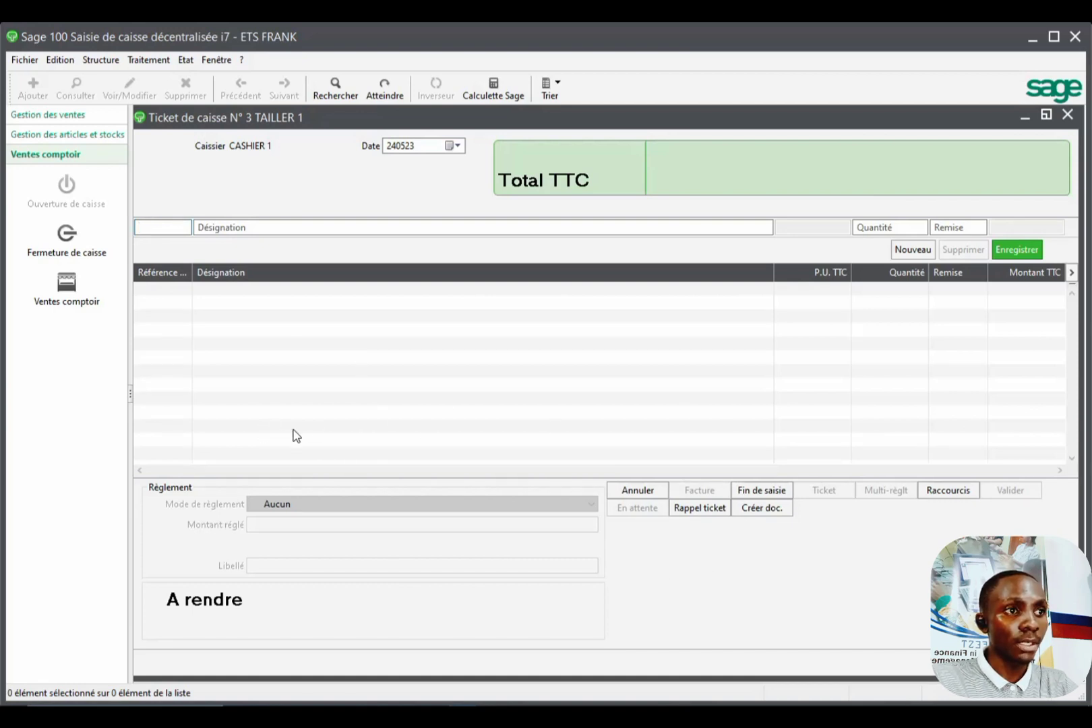
# Recall ticket 2 from the tickets on hold for TAILLER 1 and end its item entry.
pyautogui.click(700, 511)
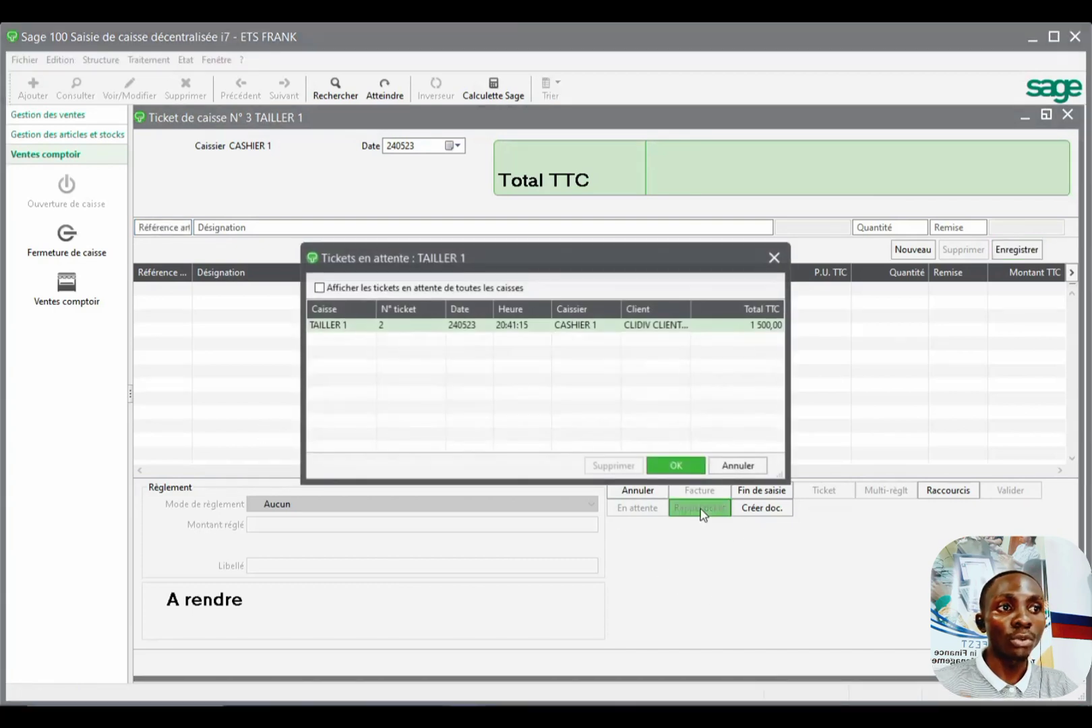
pyautogui.doubleClick(530, 328)
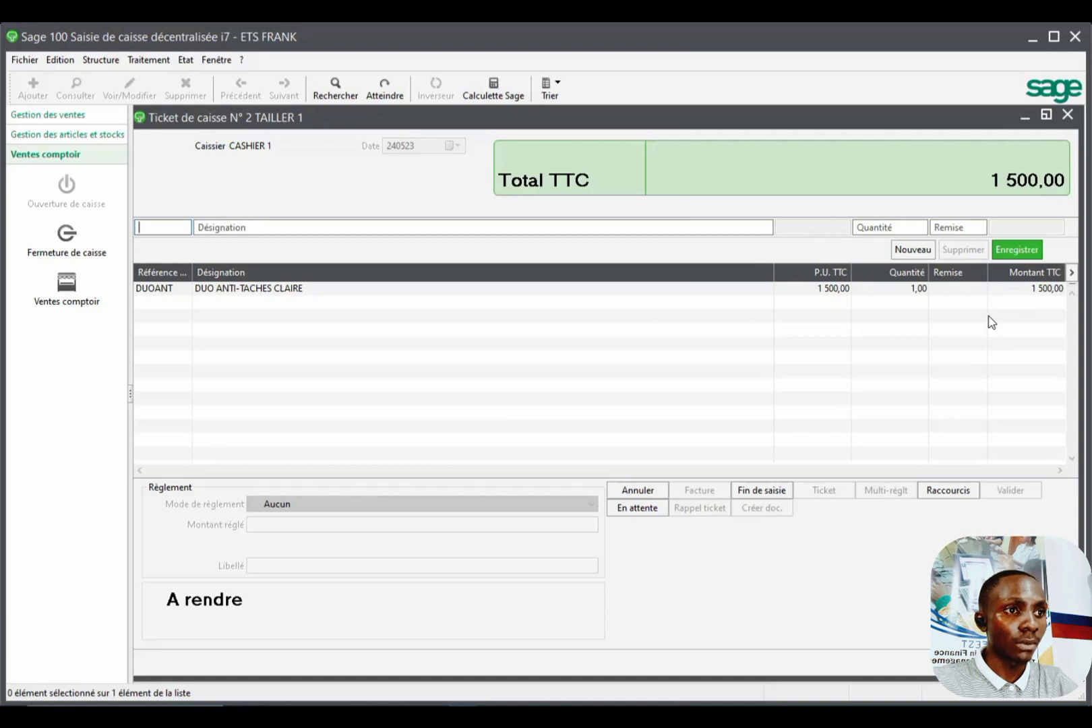
pyautogui.click(762, 490)
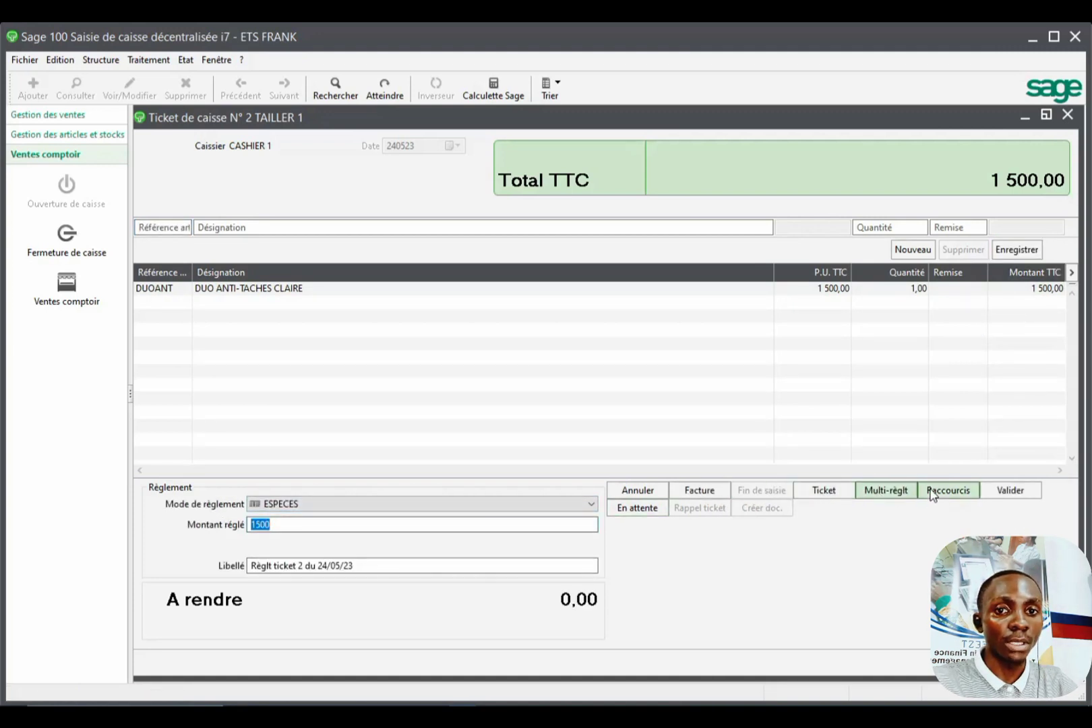
# Validate ticket 2 with its ESPECES payment of 1500, preview the printout using the invoice model, and close the preview.
pyautogui.click(1009, 489)
pyautogui.click(390, 219)
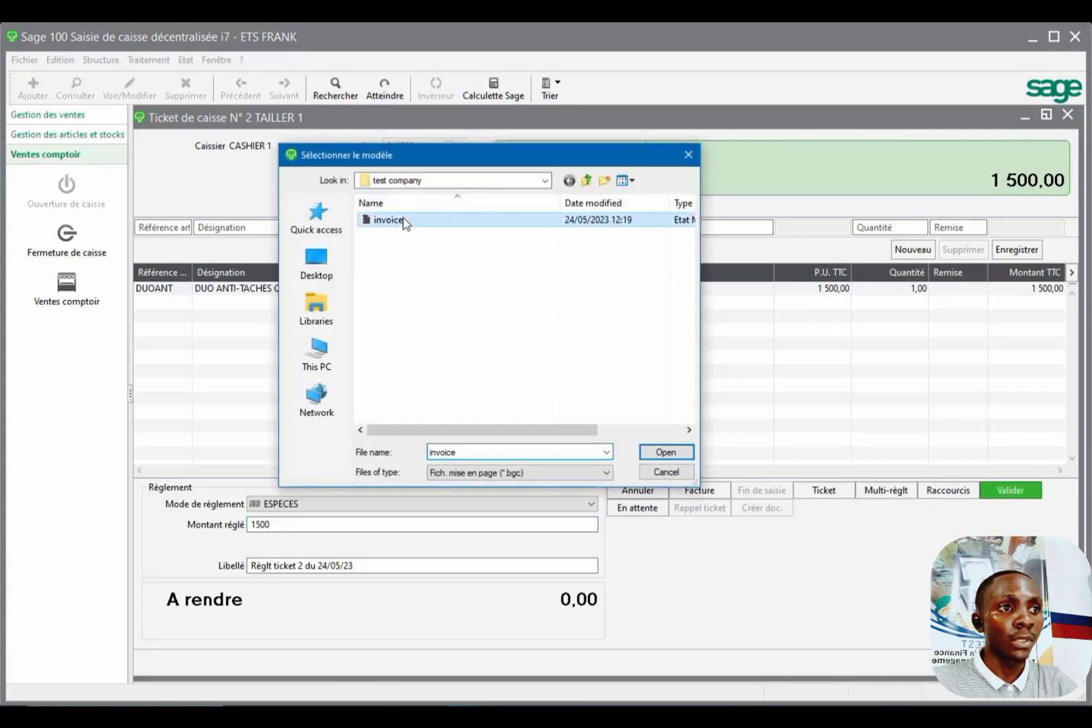
pyautogui.doubleClick(403, 221)
pyautogui.click(607, 483)
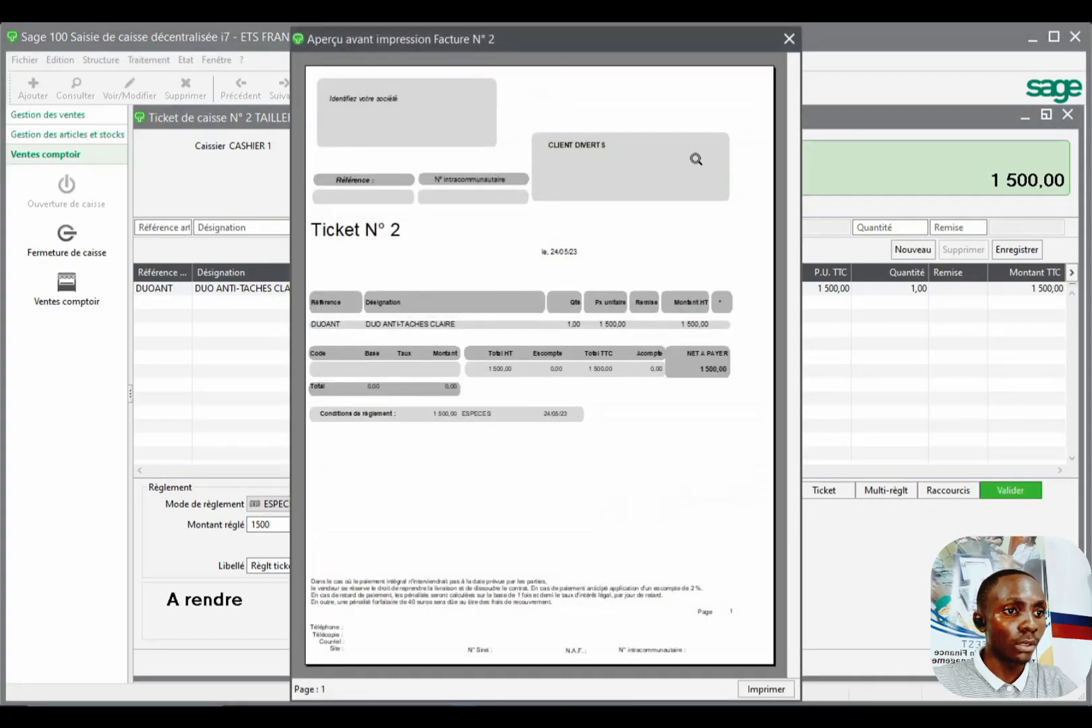
pyautogui.click(788, 38)
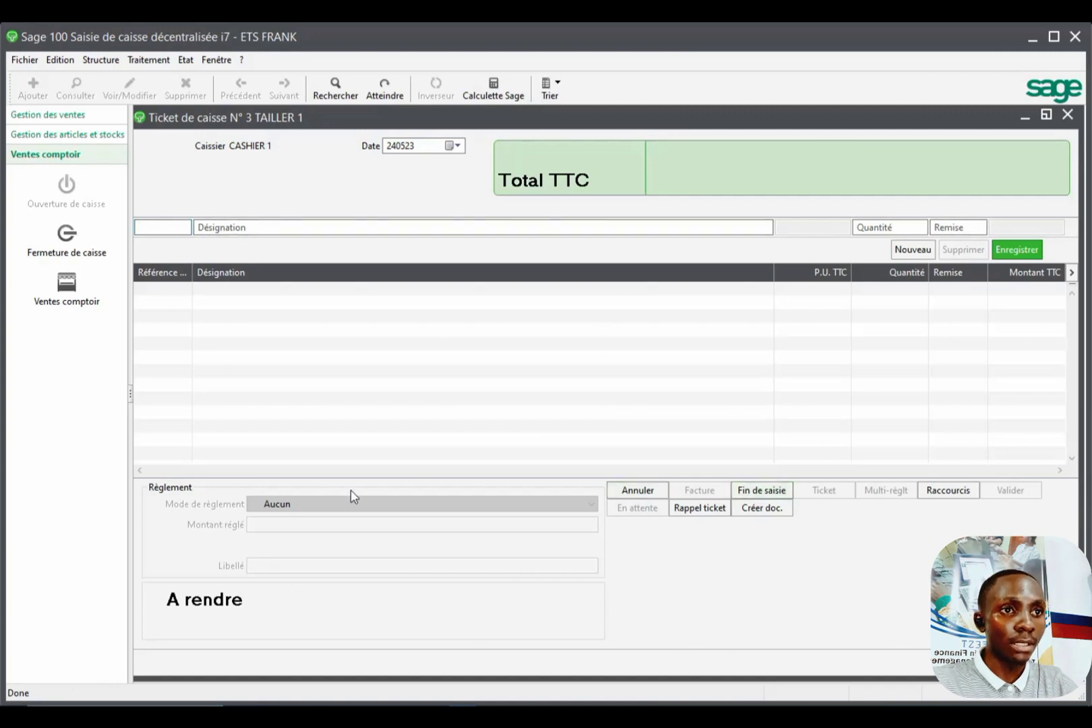
# Close the ticket 3 entry, the register list and the Clients list.
pyautogui.click(1068, 116)
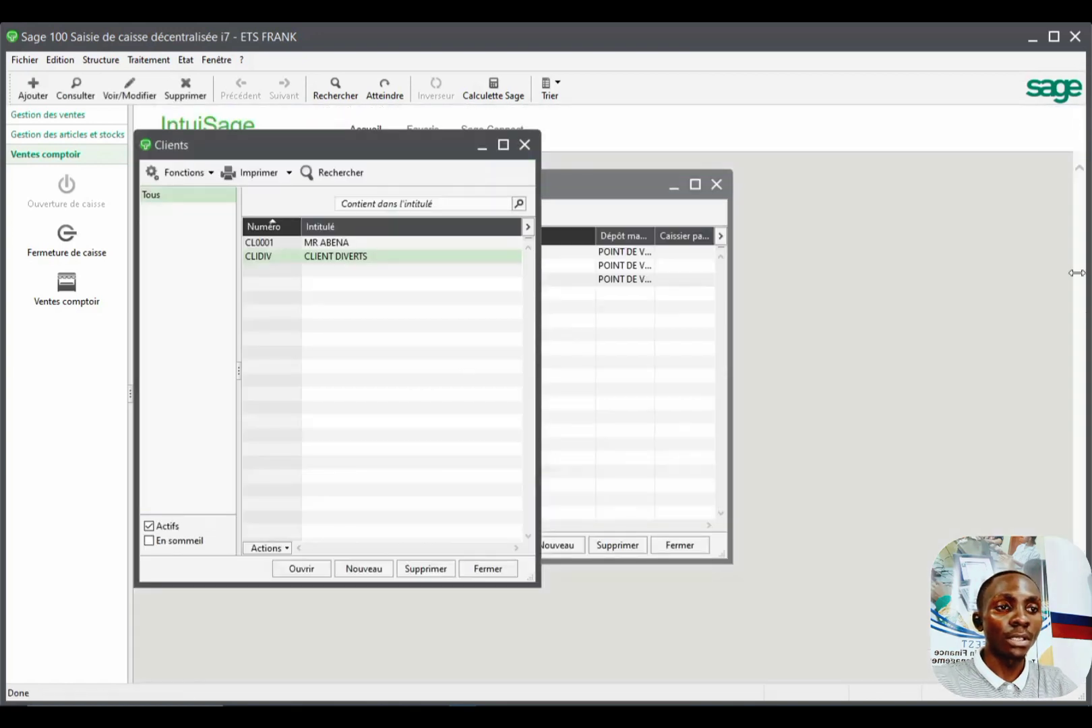
pyautogui.click(715, 184)
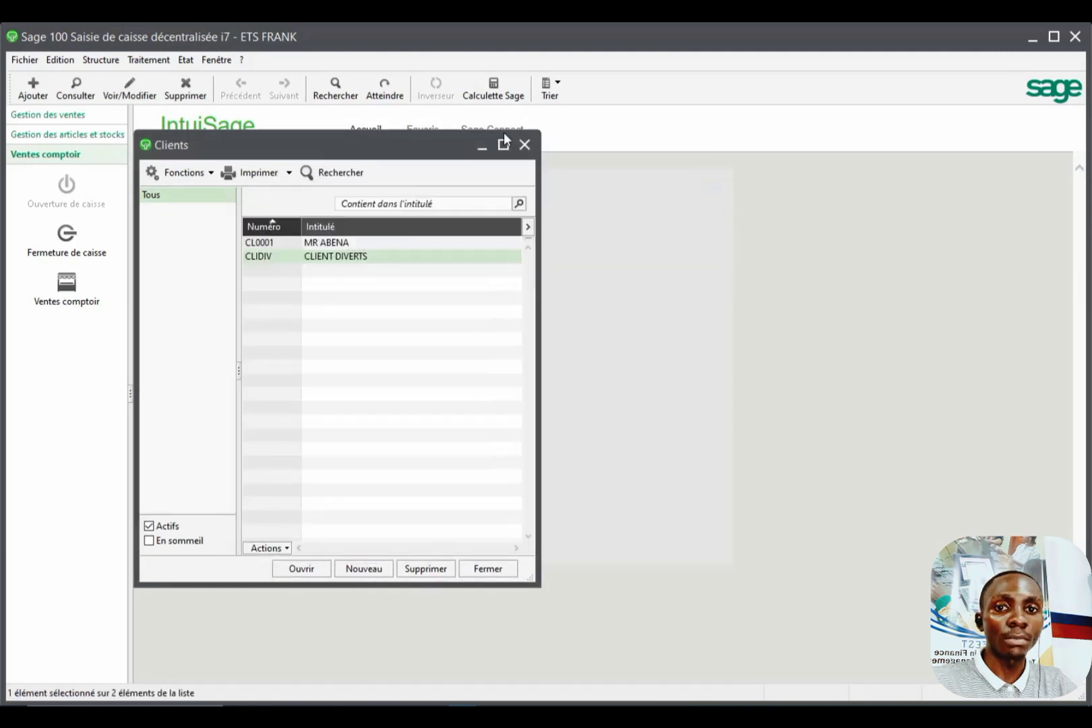
pyautogui.click(524, 144)
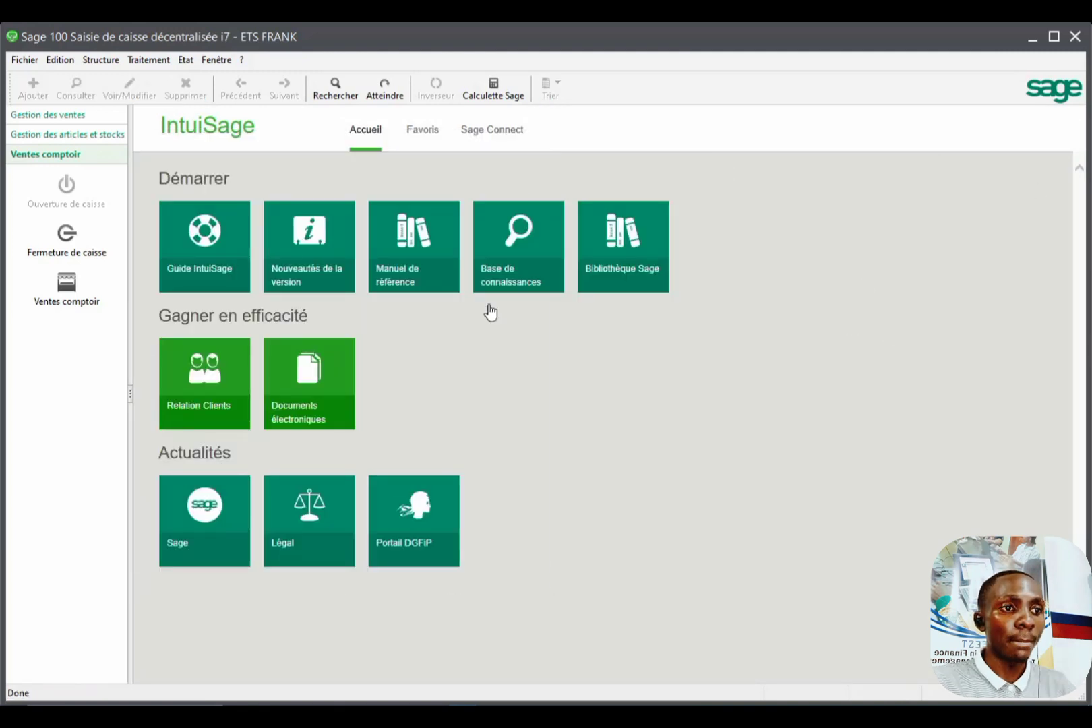
pyautogui.click(67, 287)
pyautogui.click(707, 132)
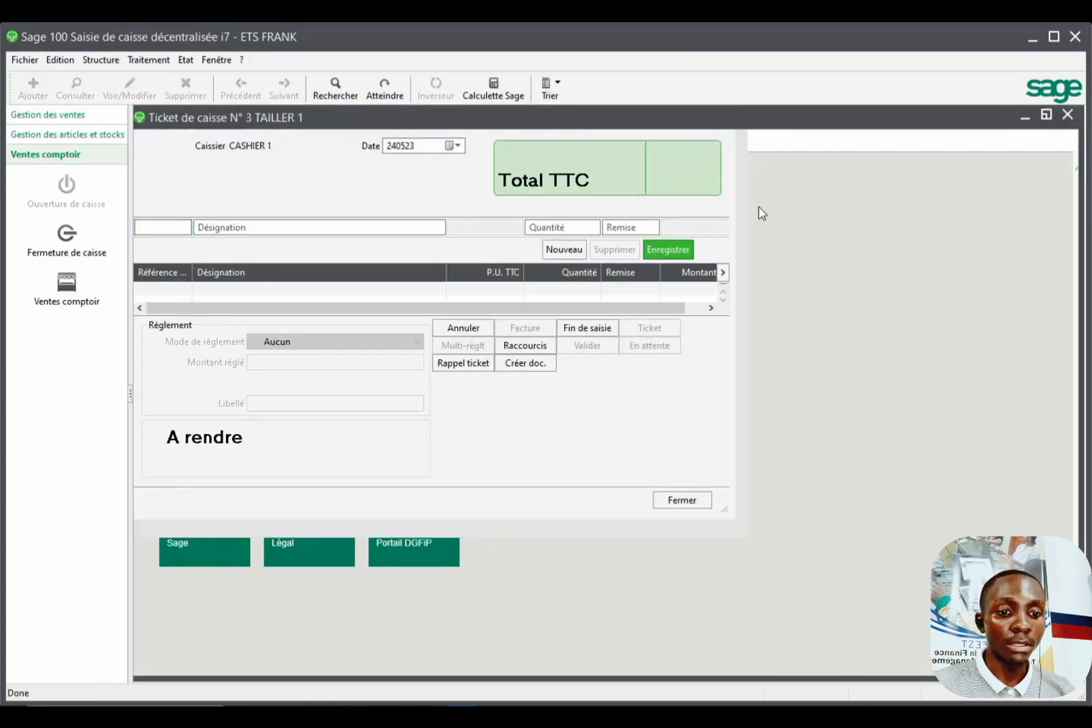
pyautogui.click(1067, 115)
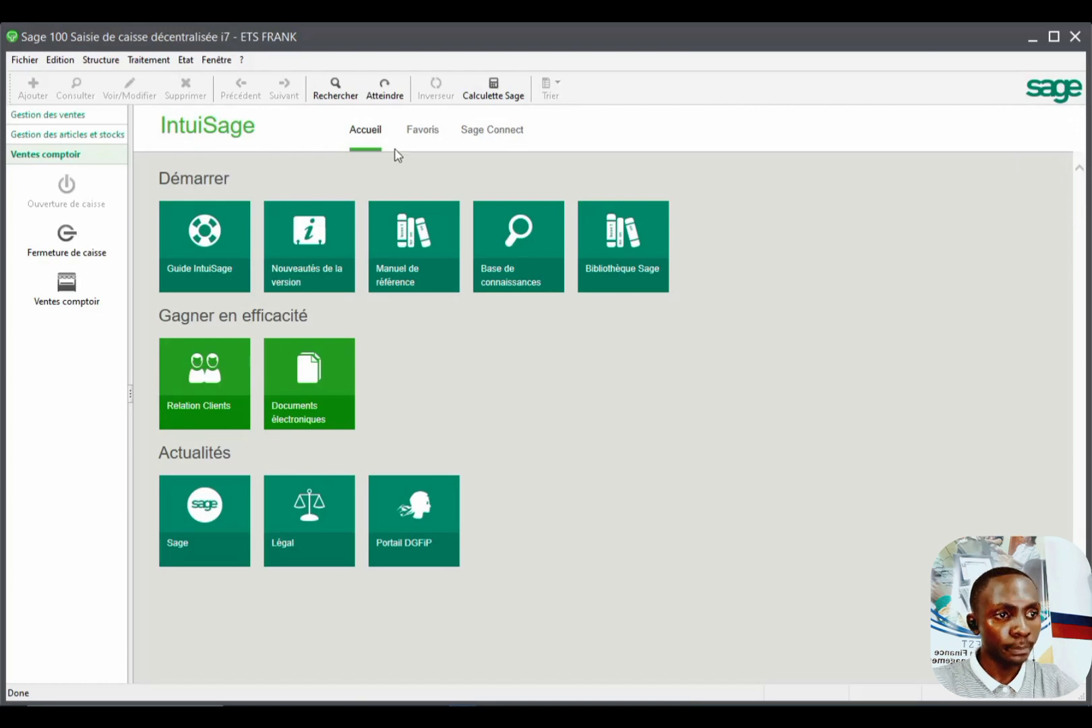
pyautogui.click(66, 286)
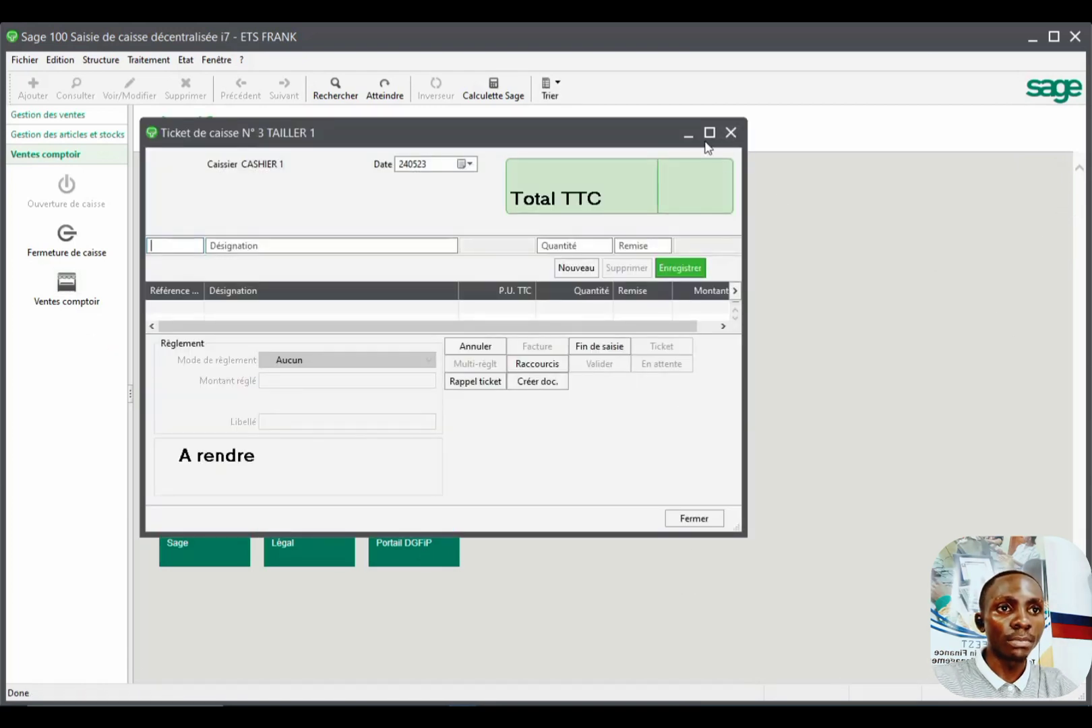
pyautogui.click(708, 132)
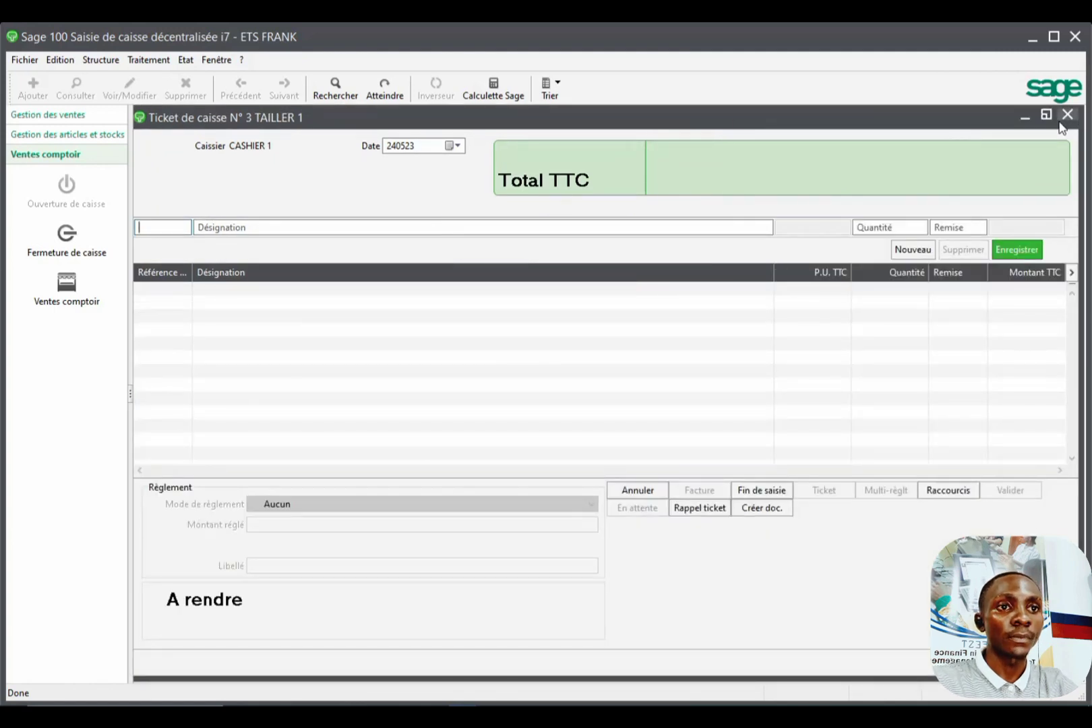
# Close the TAILLER 1 register without resetting its value to zero, and try to set SCREEEN 1's screen model to Ecran 1.
pyautogui.click(67, 233)
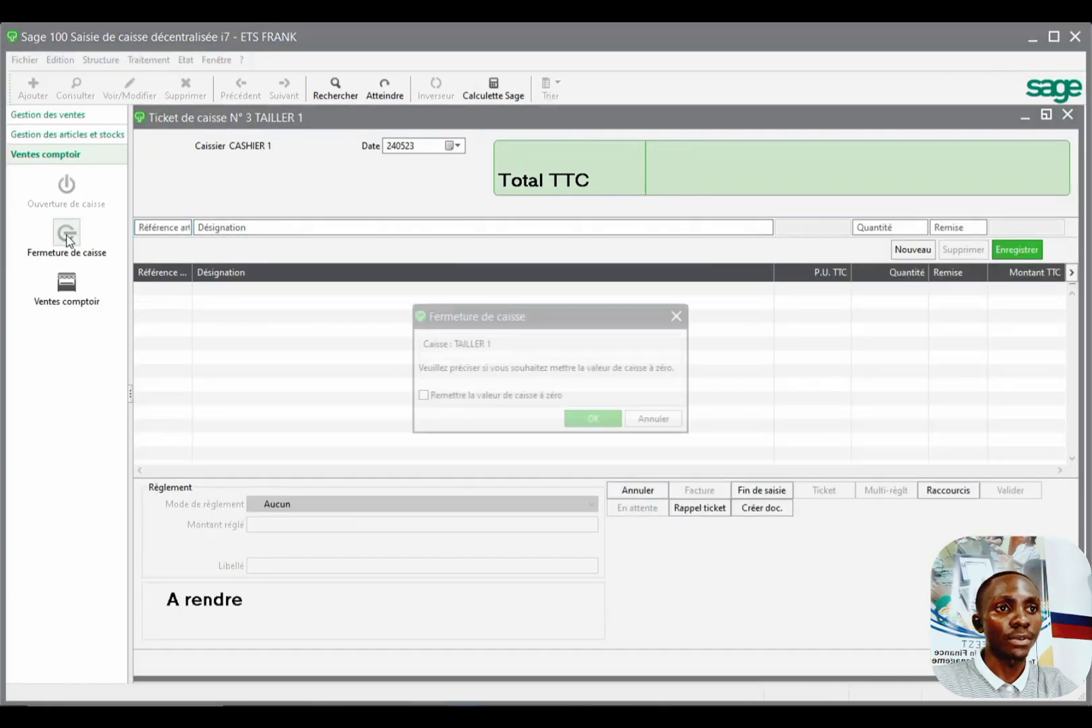
pyautogui.click(596, 420)
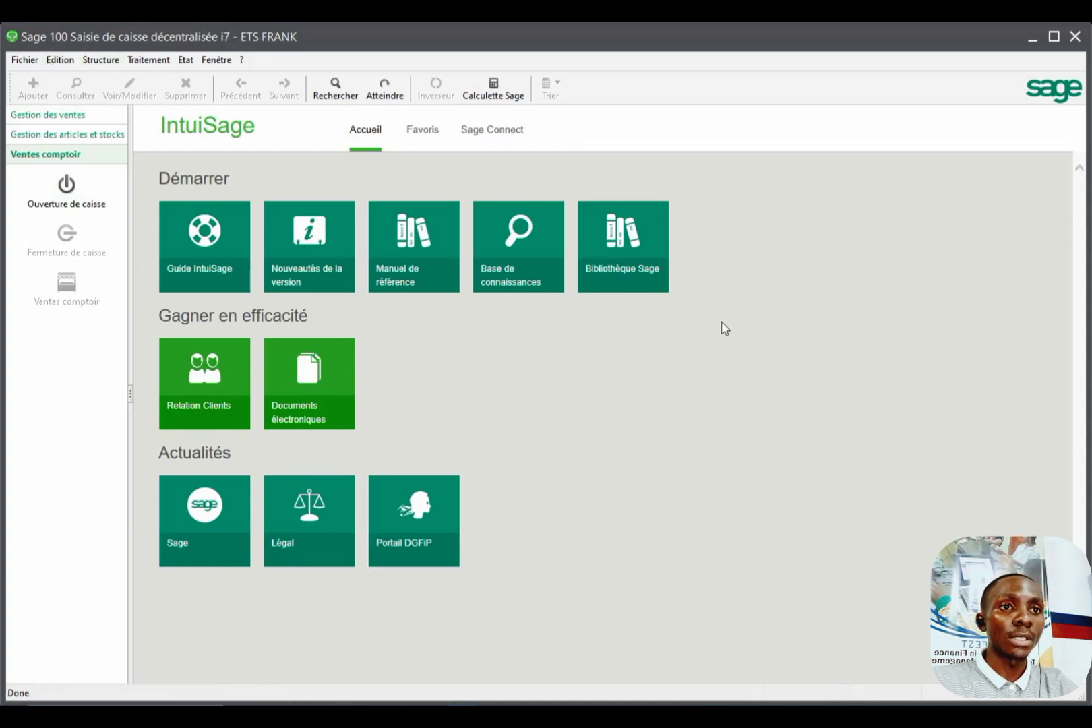
pyautogui.click(25, 59)
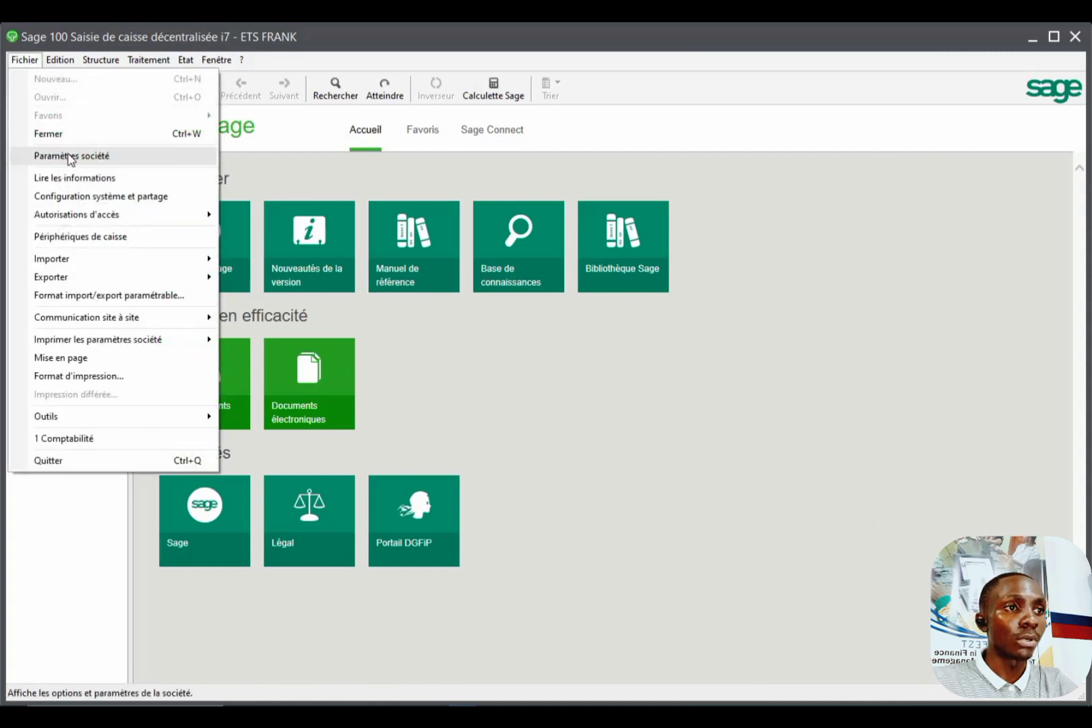
pyautogui.click(71, 155)
pyautogui.click(460, 278)
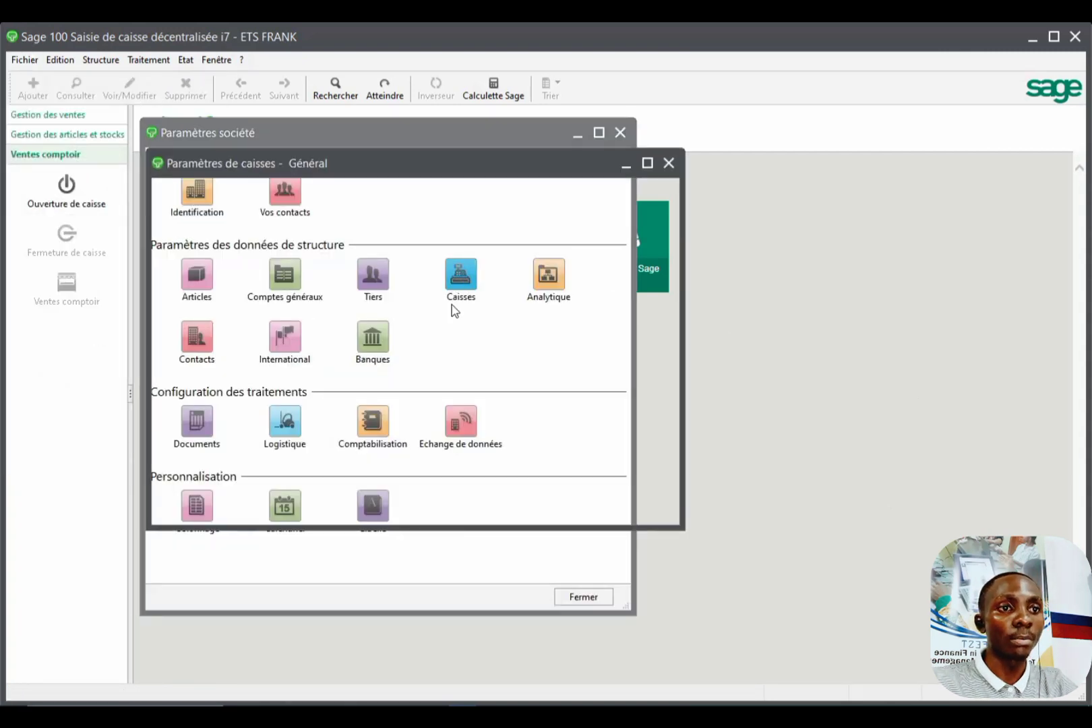
pyautogui.click(182, 200)
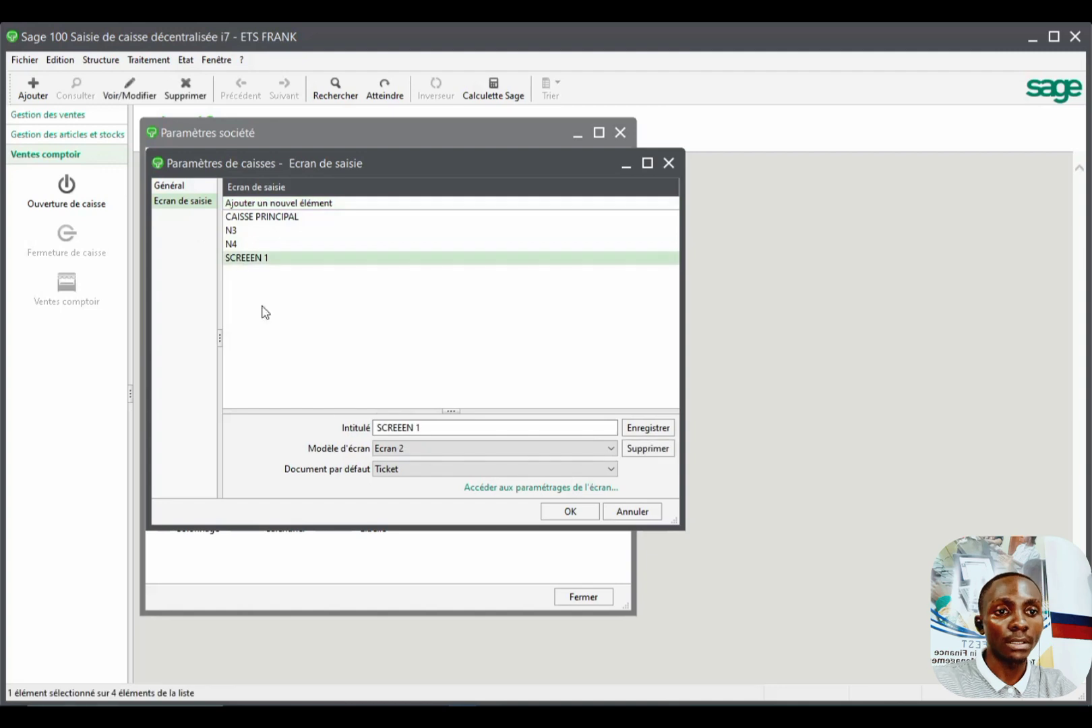
pyautogui.click(610, 448)
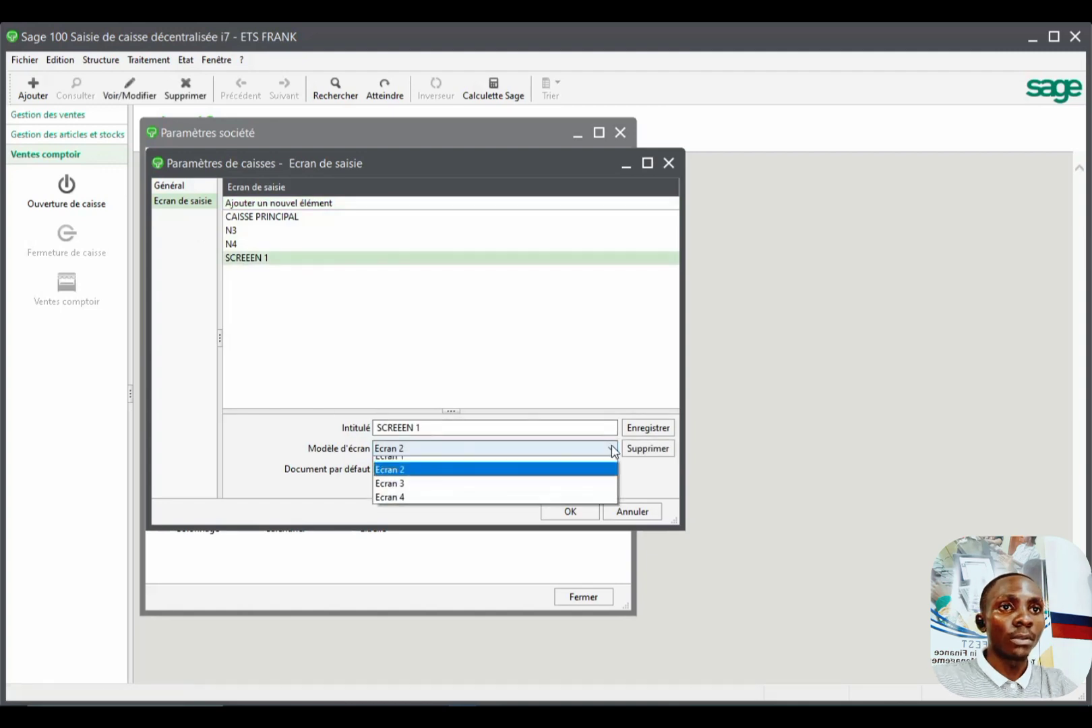
pyautogui.click(498, 464)
pyautogui.click(570, 511)
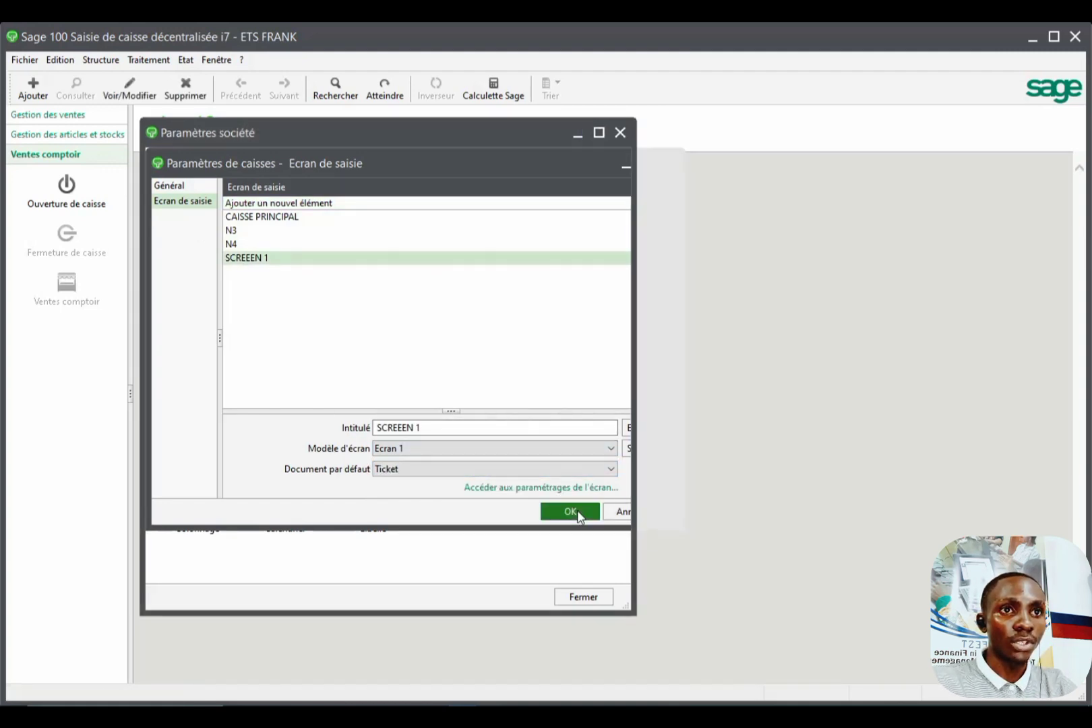
pyautogui.click(620, 133)
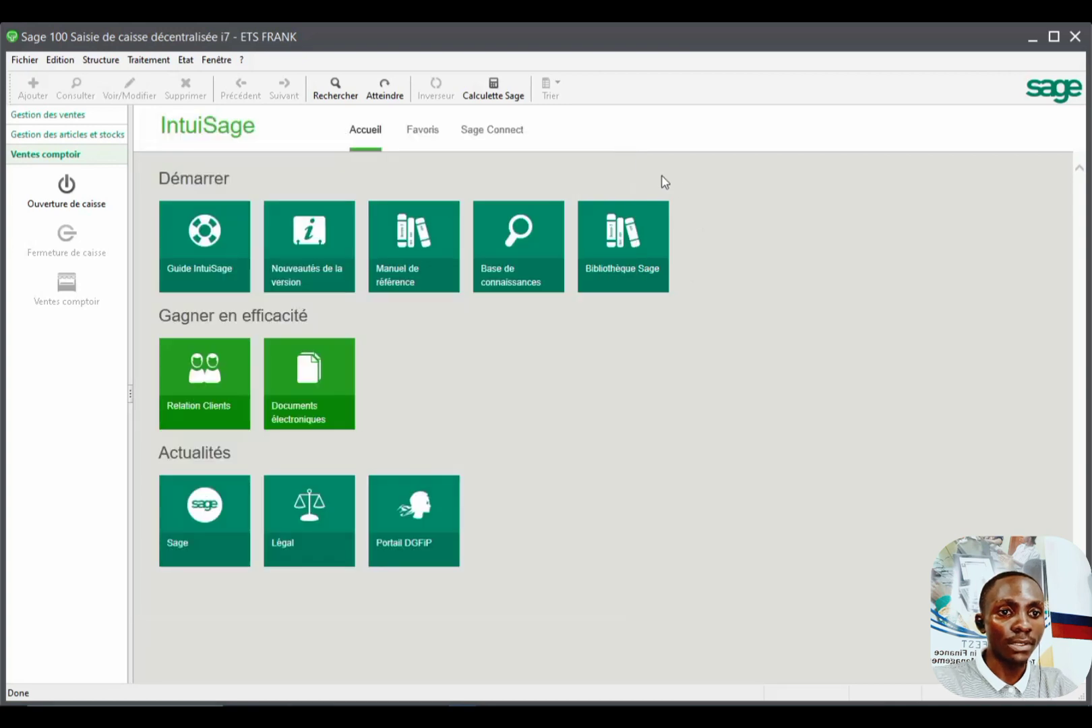
# Open the TAILLER 1 register as CASHIER 1 to check the ticket entry layout, and close the ticket.
pyautogui.click(66, 192)
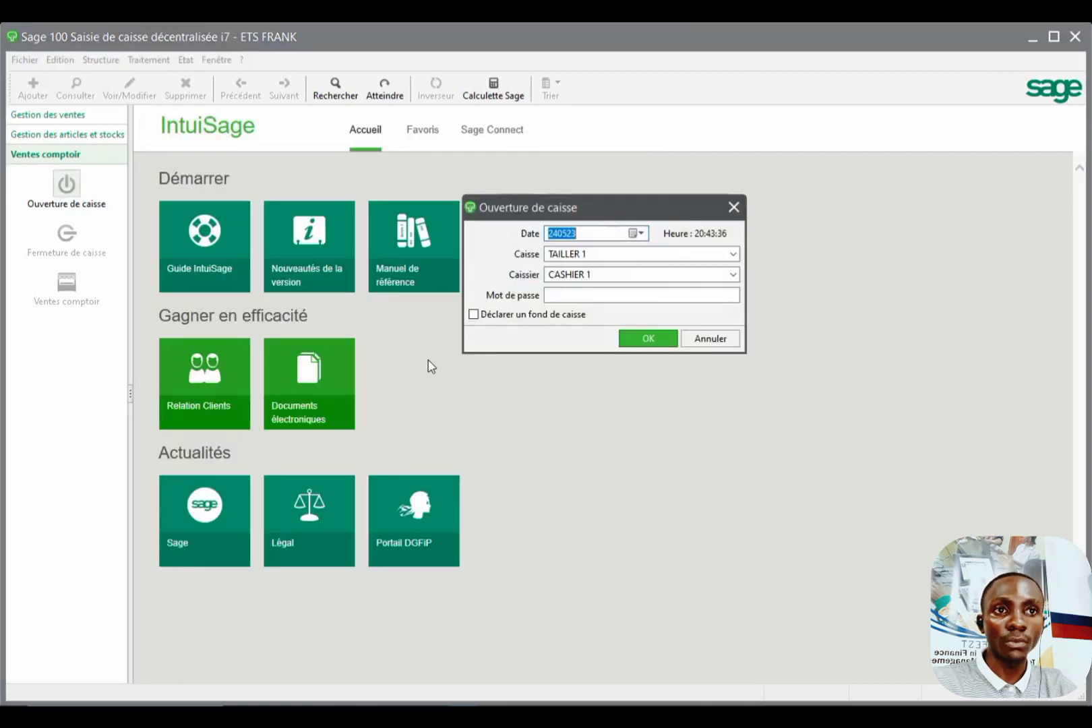
pyautogui.click(645, 337)
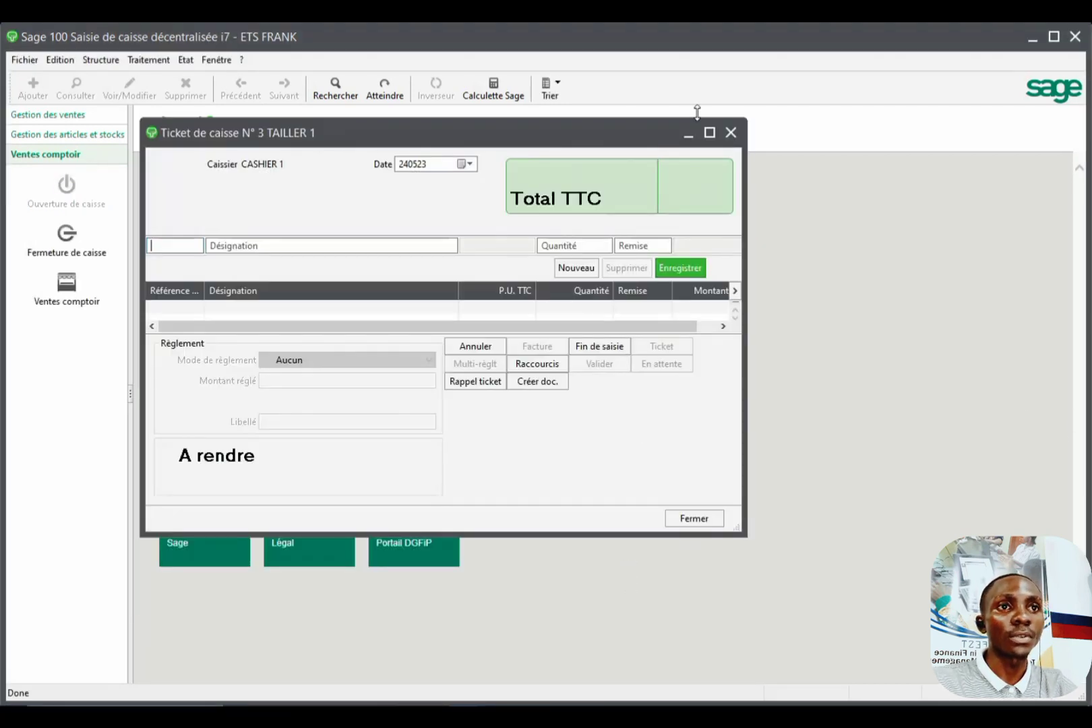
pyautogui.click(730, 133)
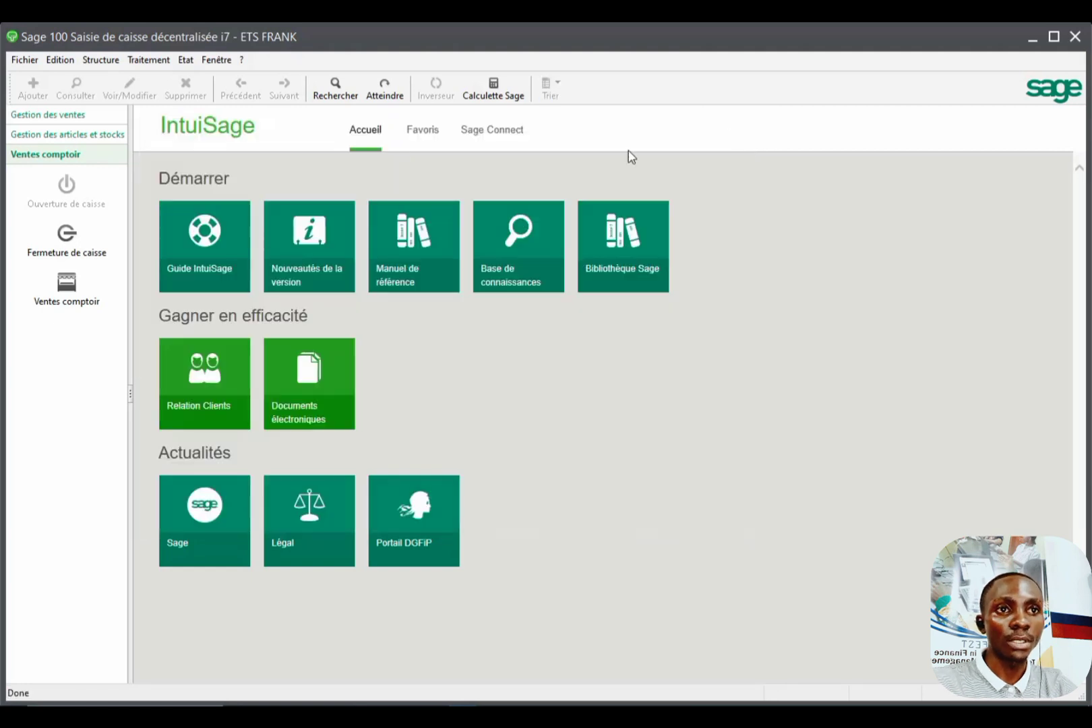
# Restart the TAILLER 1 register session with CASHIER 1, recheck ticket 3's layout in a maximized window, and close the ticket.
pyautogui.click(65, 236)
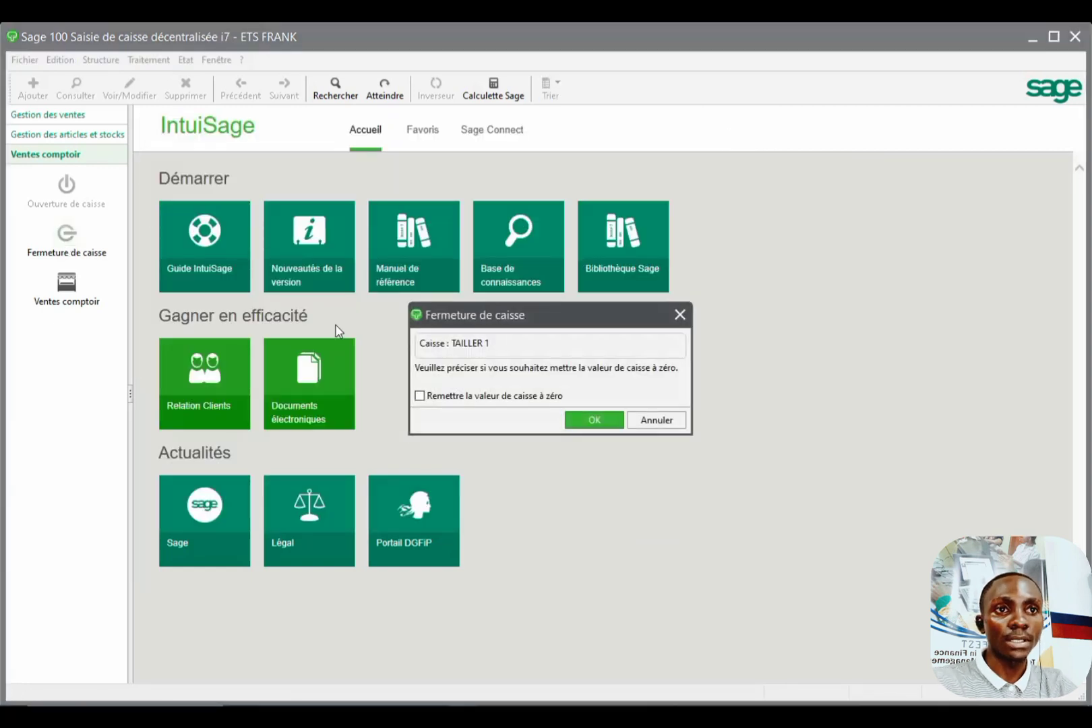
pyautogui.click(594, 418)
pyautogui.click(82, 182)
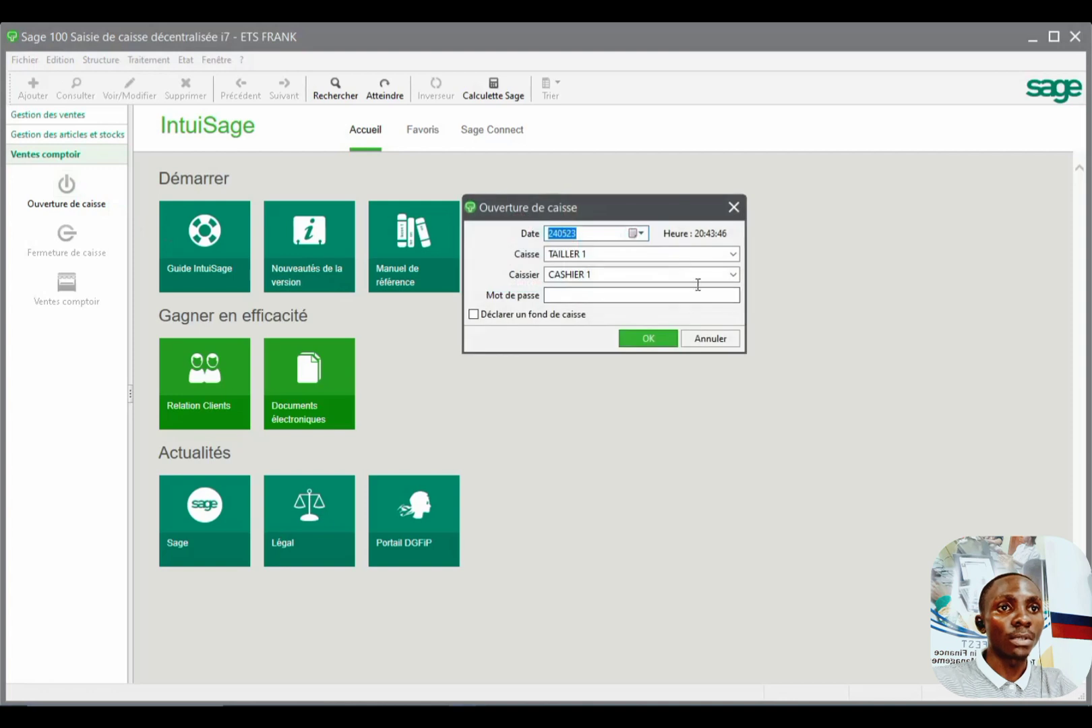
pyautogui.click(666, 337)
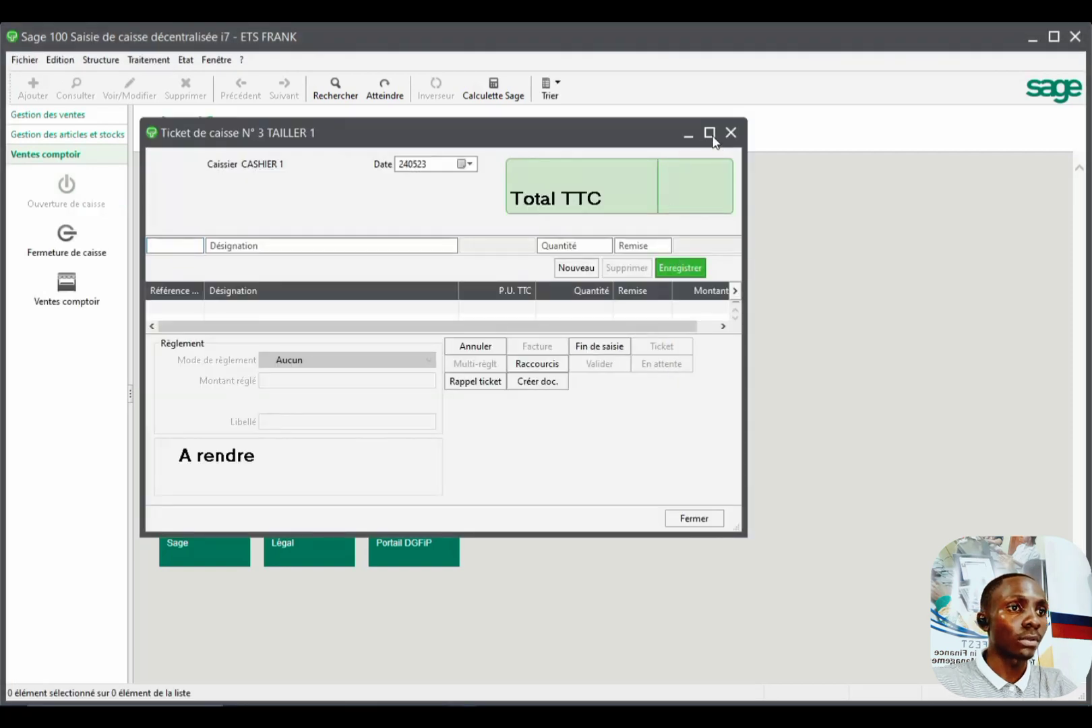
pyautogui.click(710, 132)
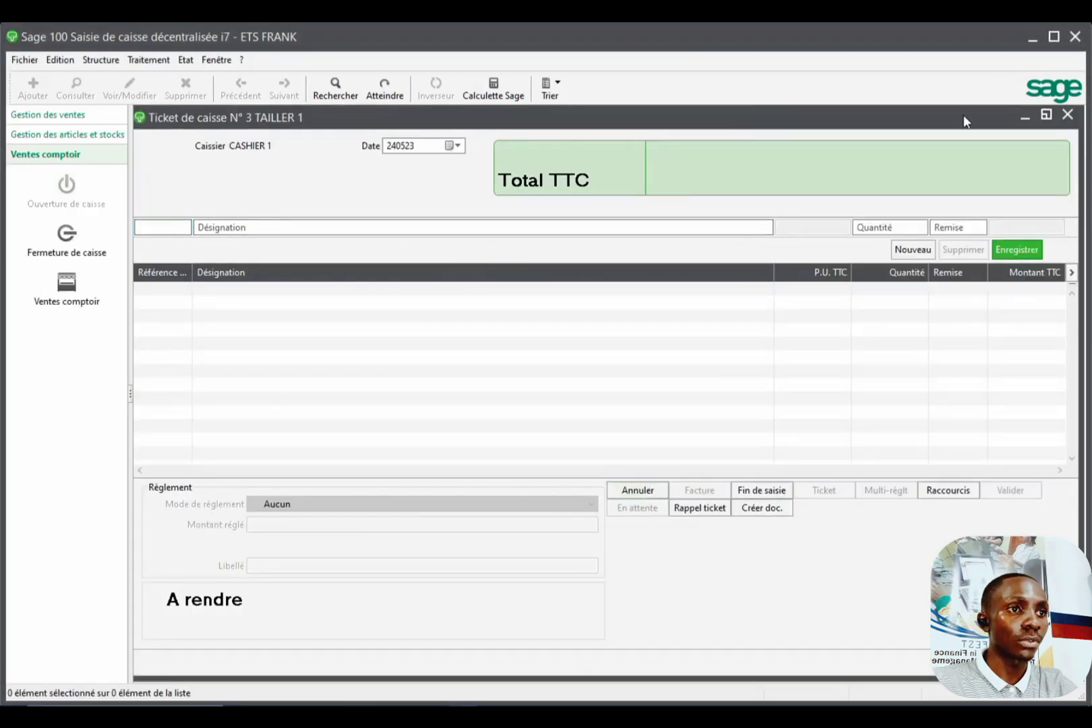
pyautogui.click(1066, 115)
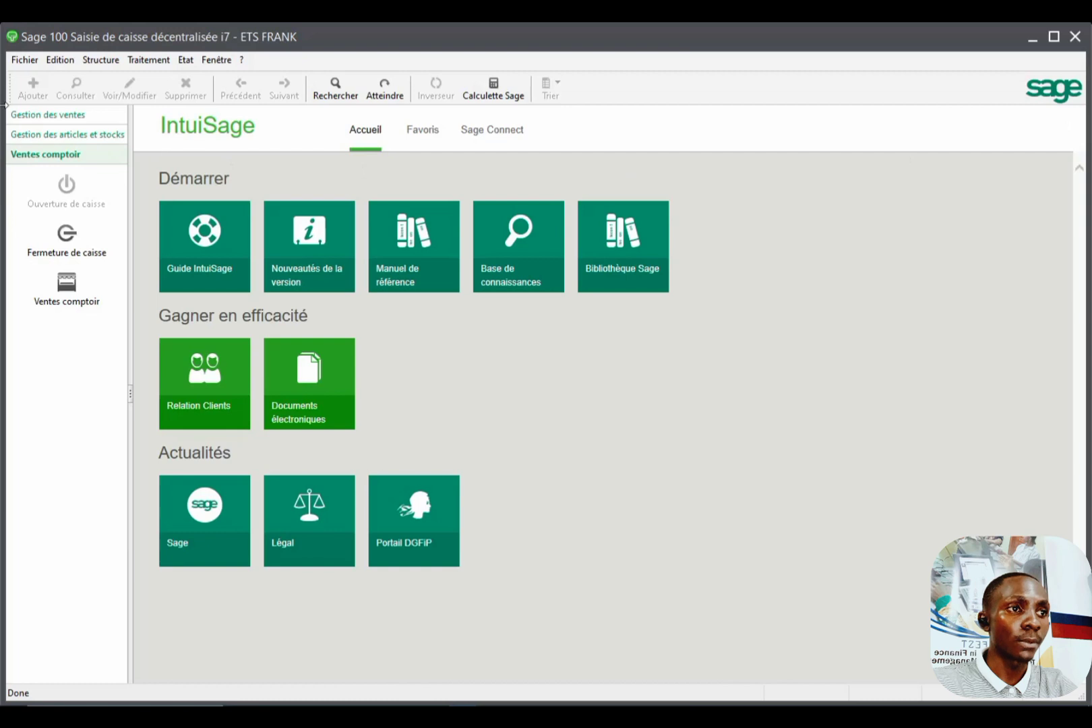
# In the company's register parameters, set the SCREEEN 1 entry screen's Modèle d'écran to Ecran 1, save it and confirm.
pyautogui.click(30, 61)
pyautogui.click(98, 166)
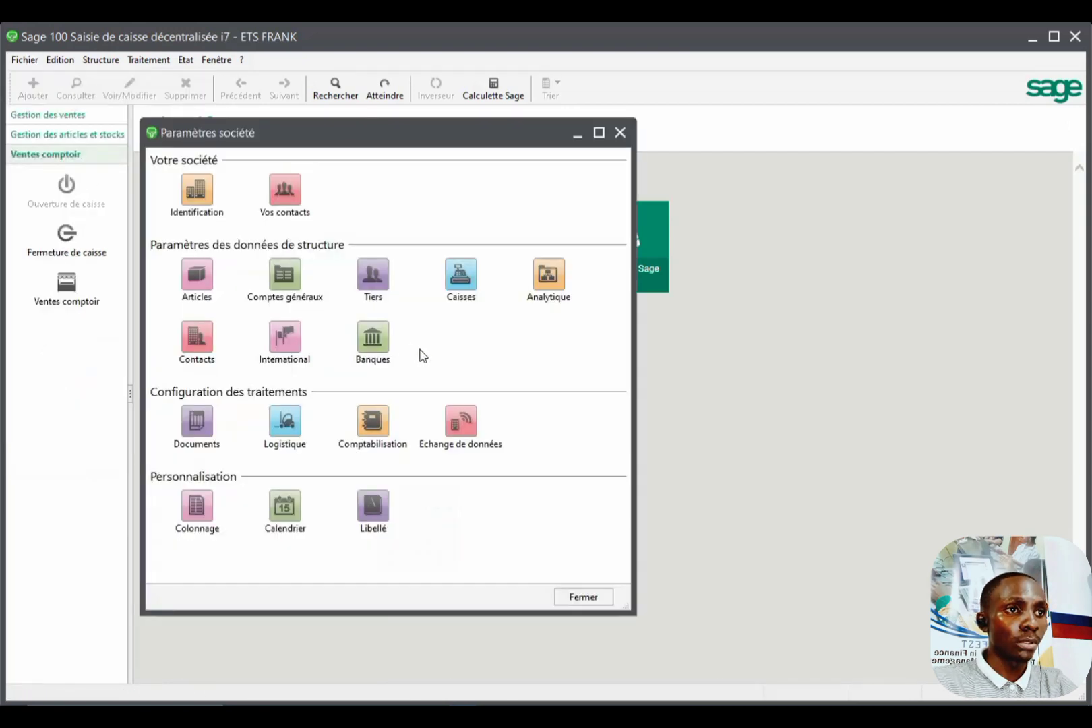
pyautogui.click(460, 289)
pyautogui.click(180, 202)
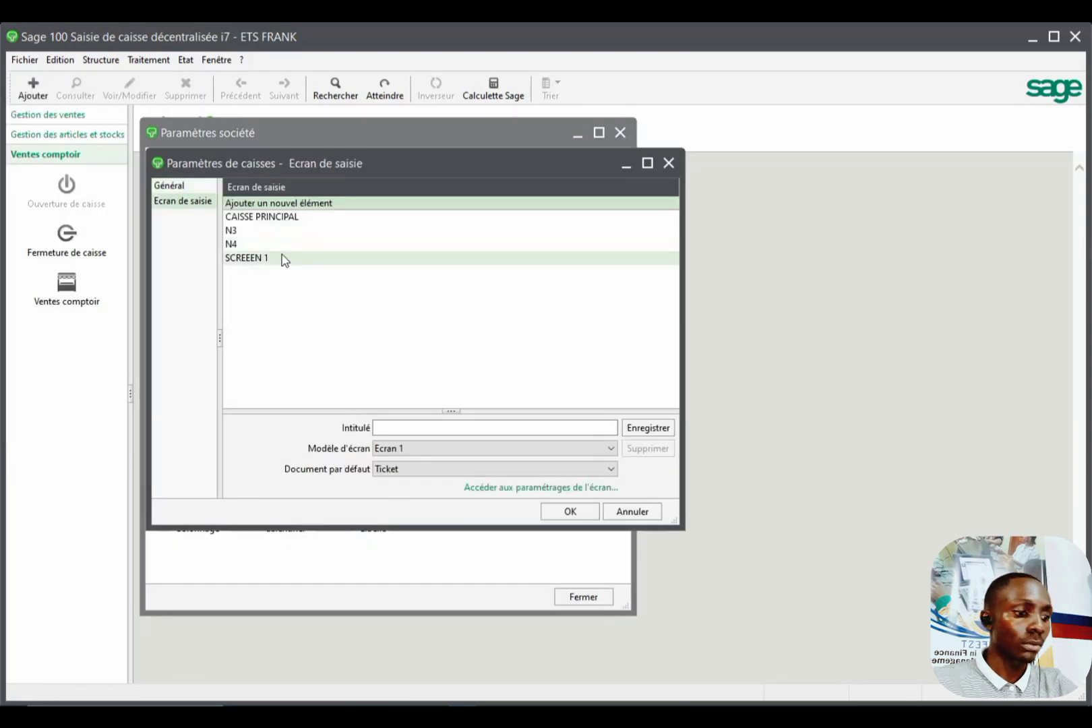
pyautogui.click(276, 258)
pyautogui.click(609, 449)
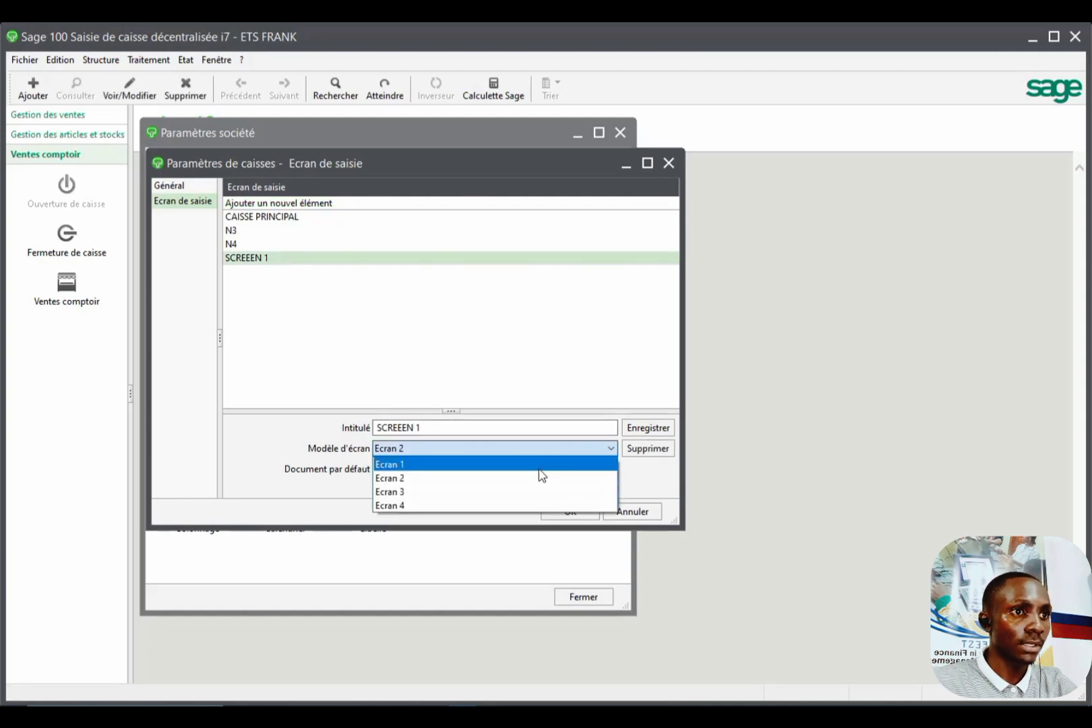
pyautogui.click(529, 465)
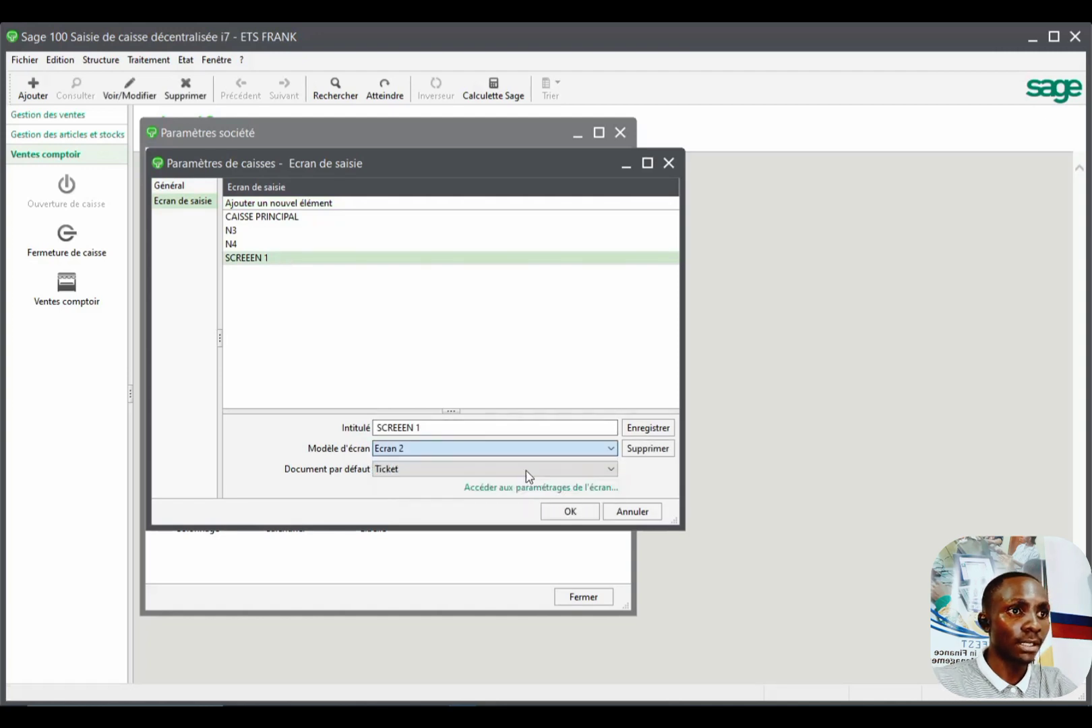
pyautogui.click(645, 430)
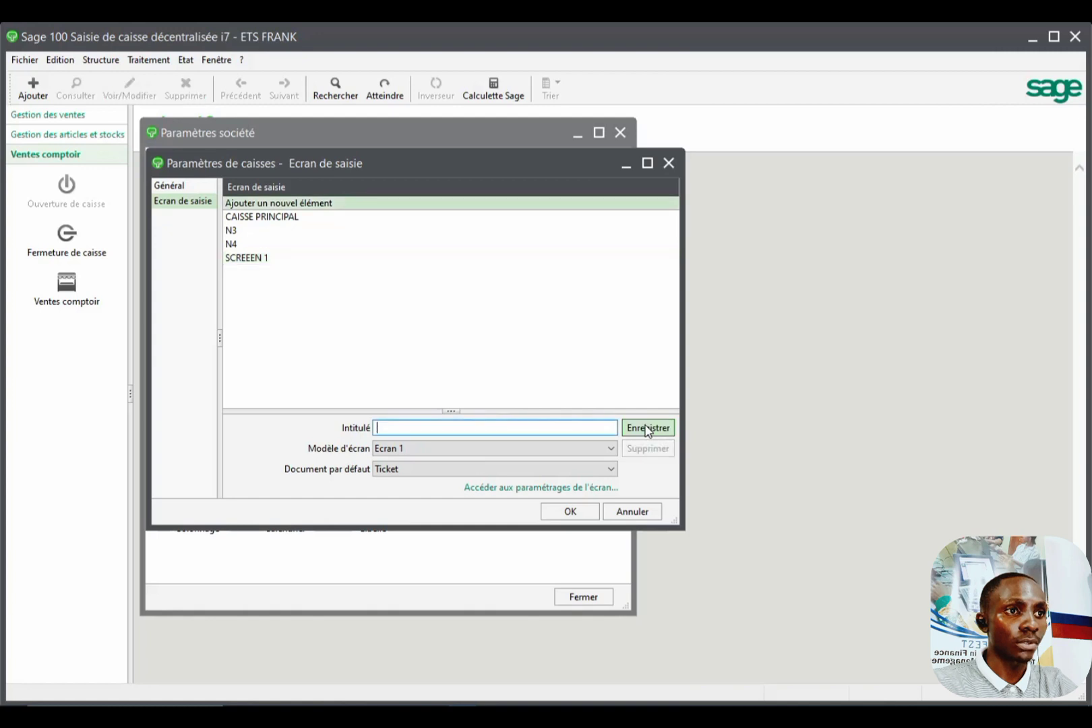
pyautogui.click(569, 511)
# Close the TAILLER 1 register without zeroing its value, reopen it with CASHIER 1, and maximize the ticket 3 window.
pyautogui.click(65, 242)
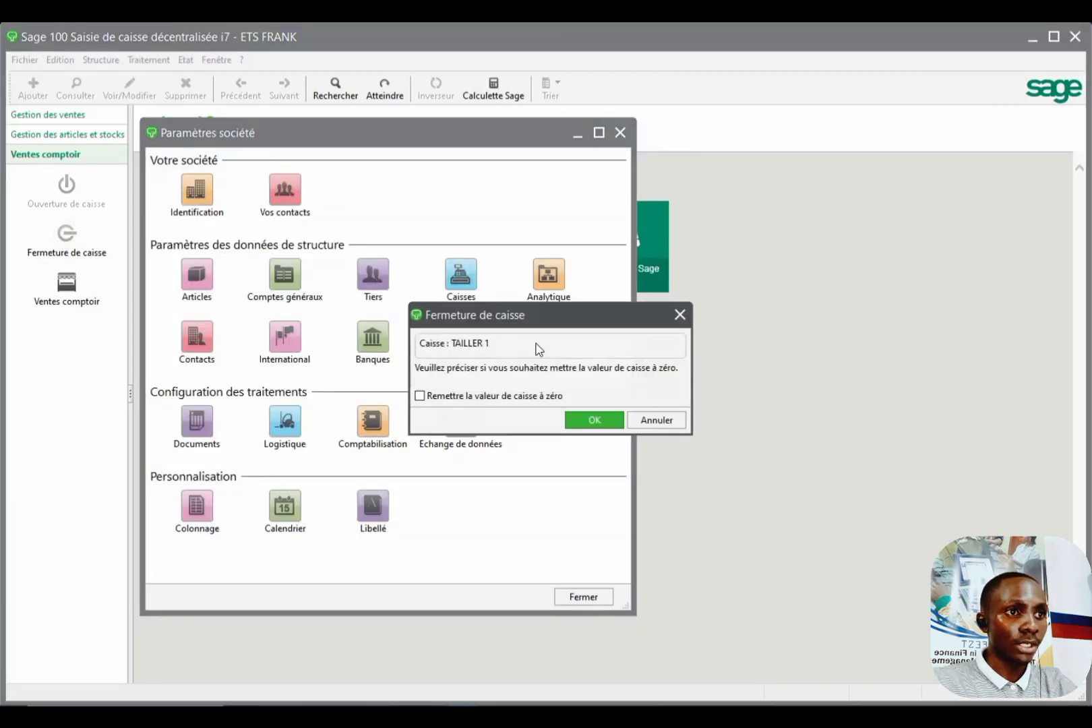
pyautogui.click(587, 419)
pyautogui.click(64, 191)
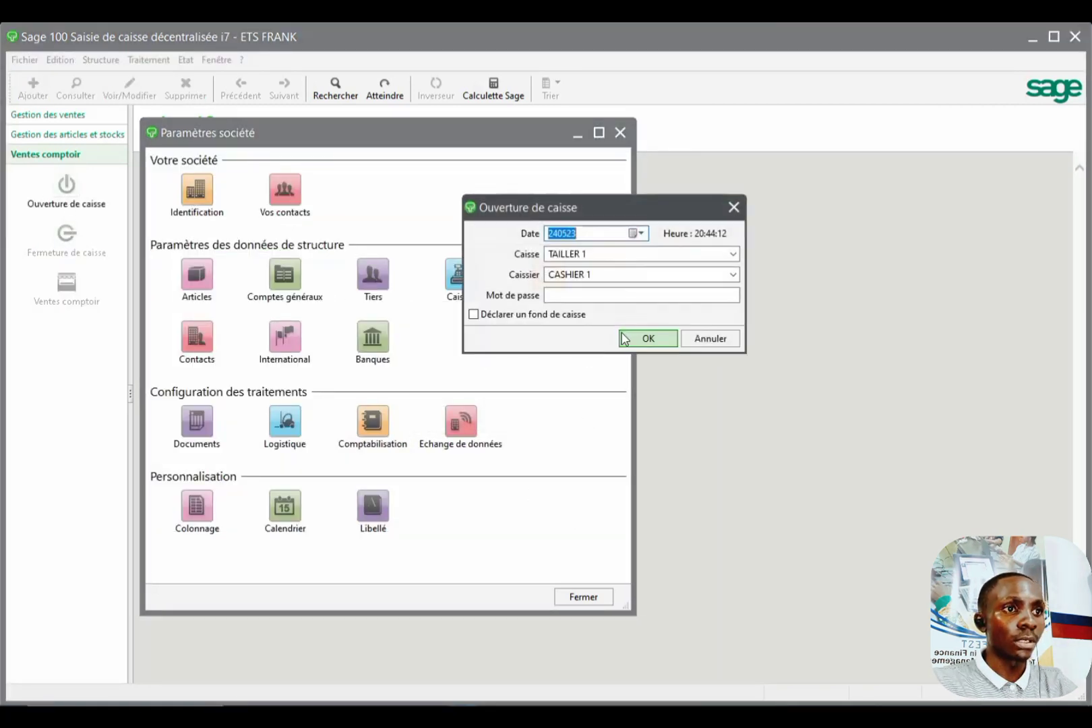
pyautogui.click(636, 338)
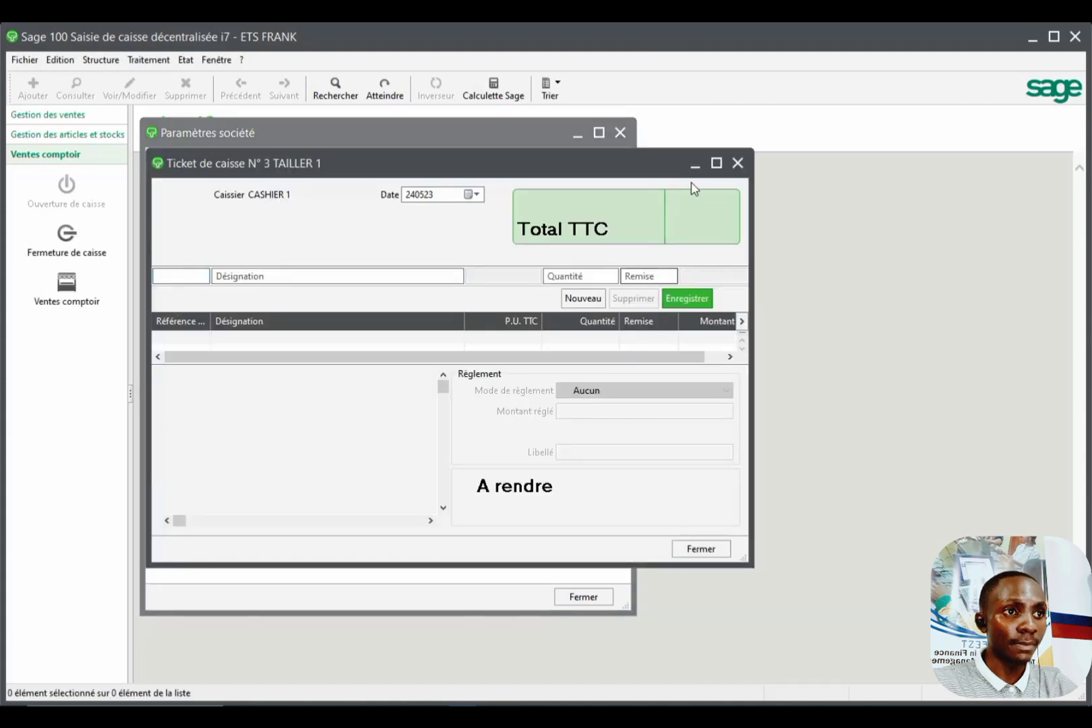
pyautogui.click(716, 162)
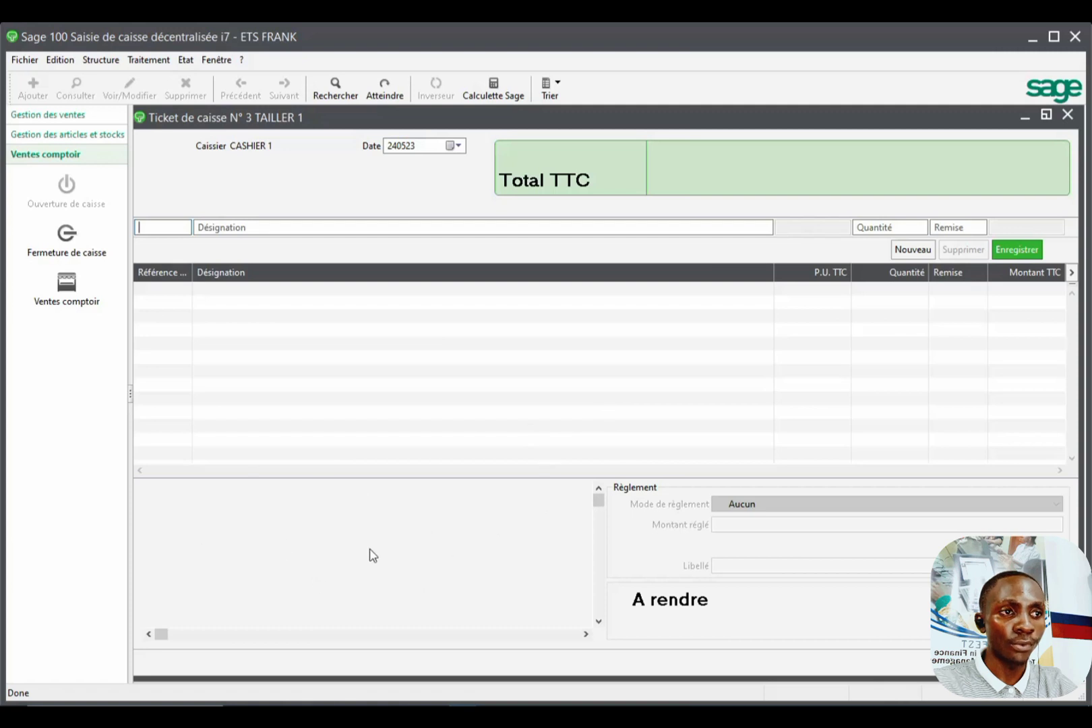
# Close ticket 3 and the company parameters window, and close the TAILLER 1 register.
pyautogui.click(1066, 115)
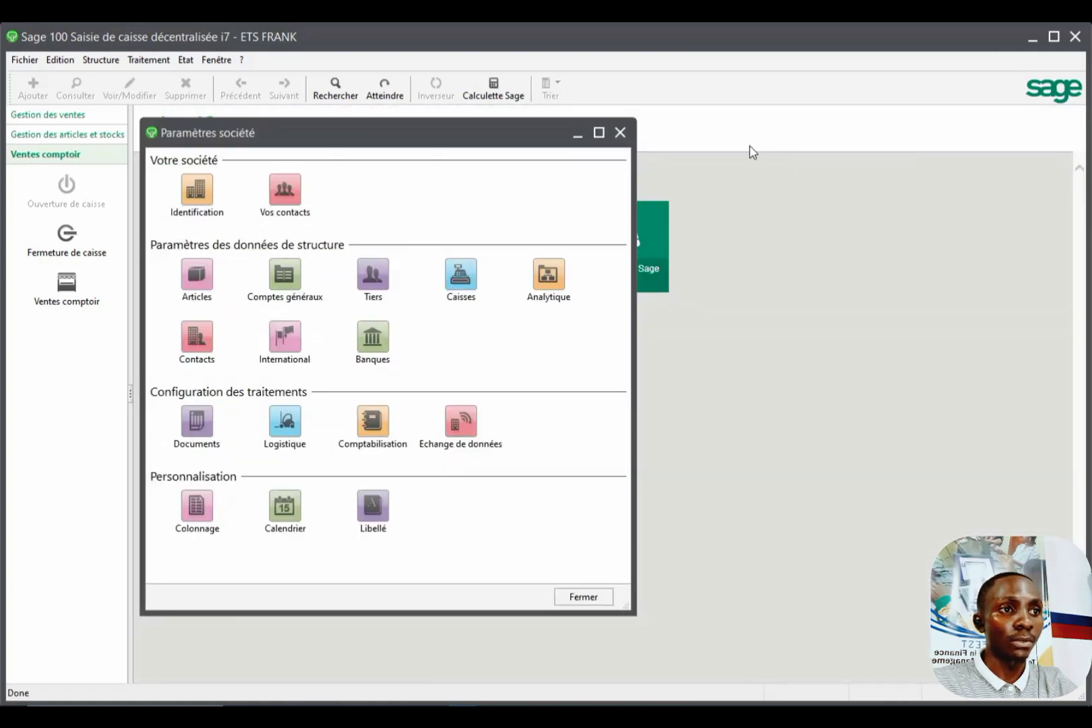
pyautogui.click(619, 133)
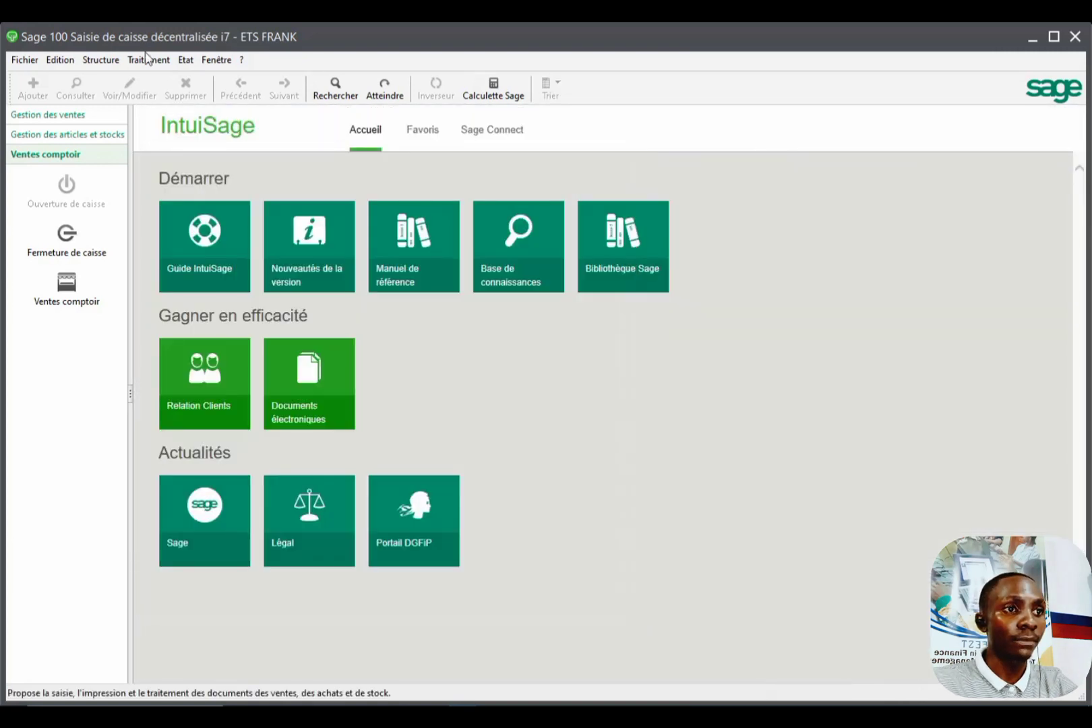
pyautogui.click(64, 251)
pyautogui.click(594, 423)
# Open the Périphériques de caisse settings, look over the peripherals list, and close the window.
pyautogui.click(24, 59)
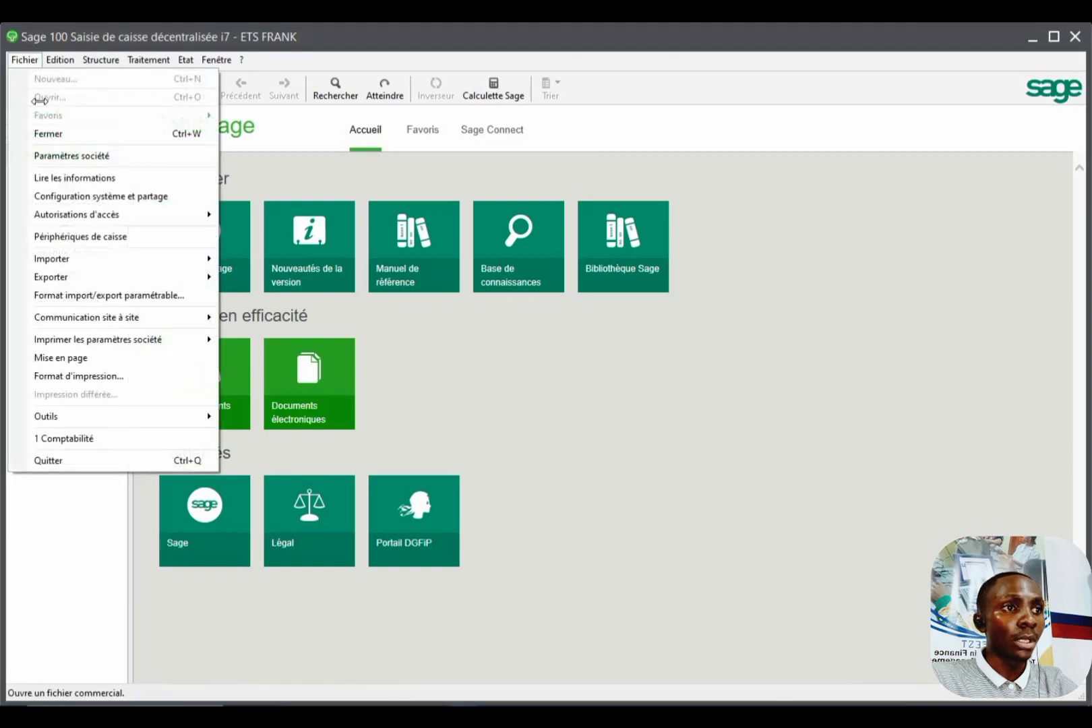
pyautogui.moveTo(82, 215)
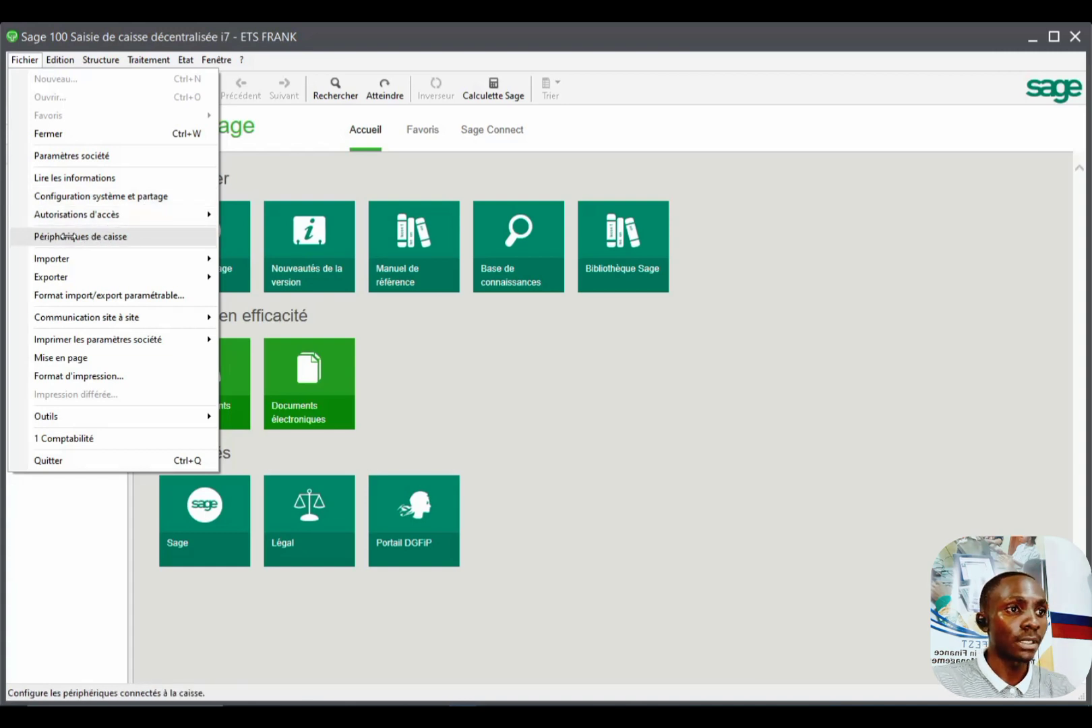
pyautogui.click(67, 237)
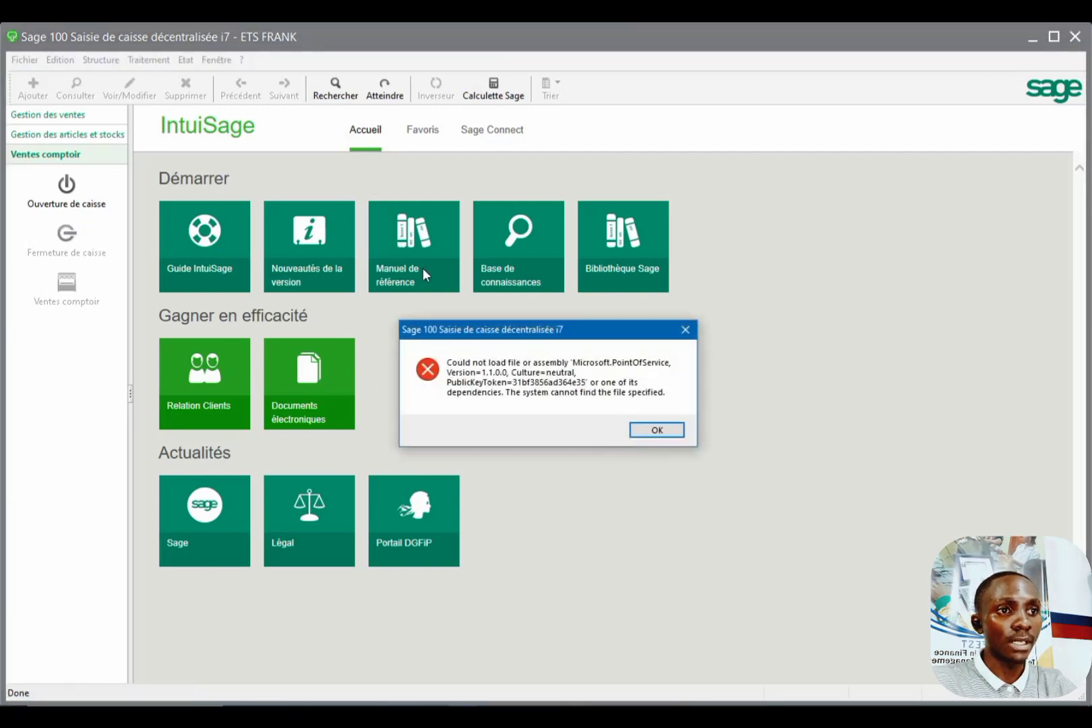
pyautogui.click(667, 433)
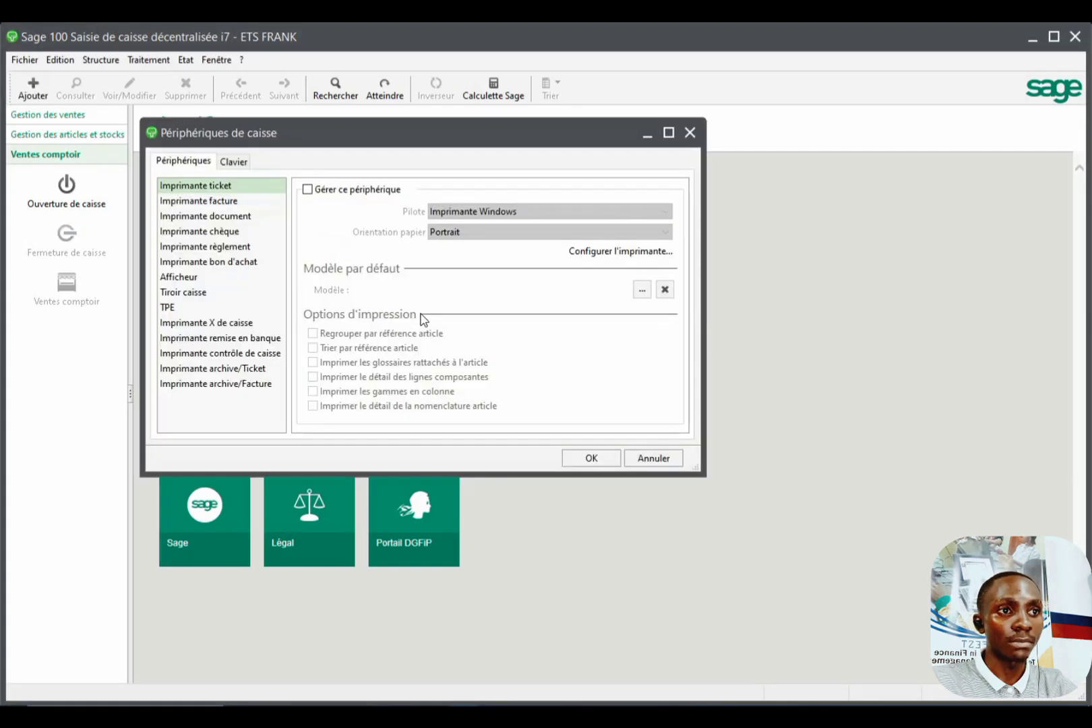
pyautogui.moveTo(511, 143); pyautogui.dragTo(607, 161)
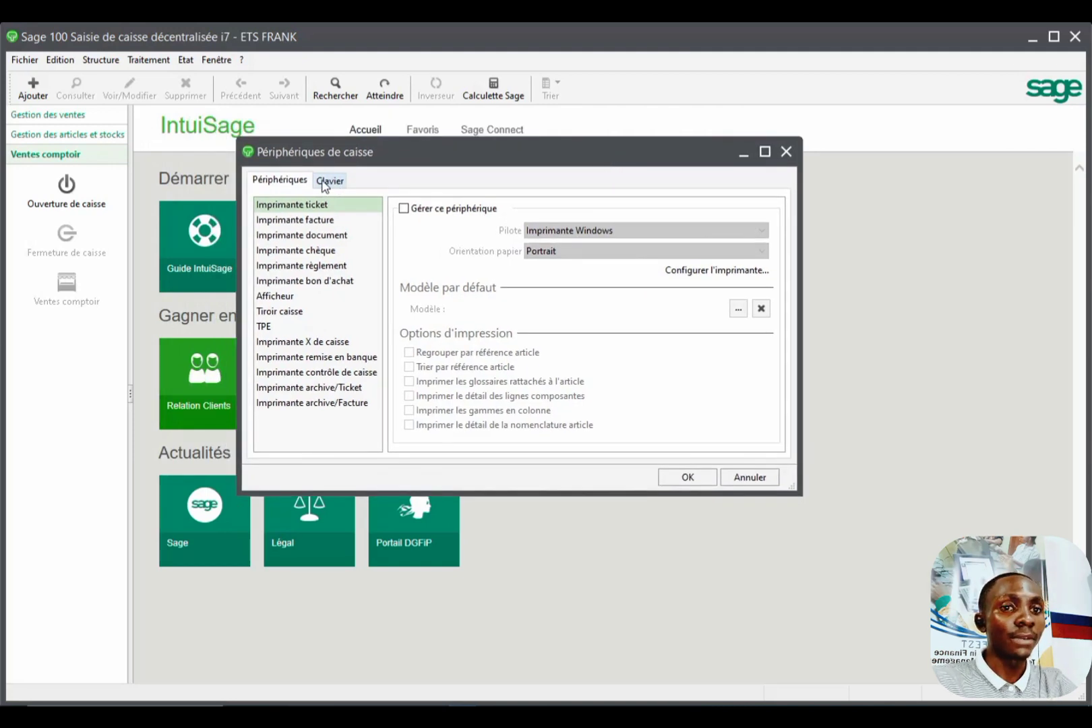
pyautogui.click(786, 151)
# In the Périphériques de caisse keyboard settings, add a configurable keyboard titled SALES KEYBOARD.
pyautogui.click(24, 59)
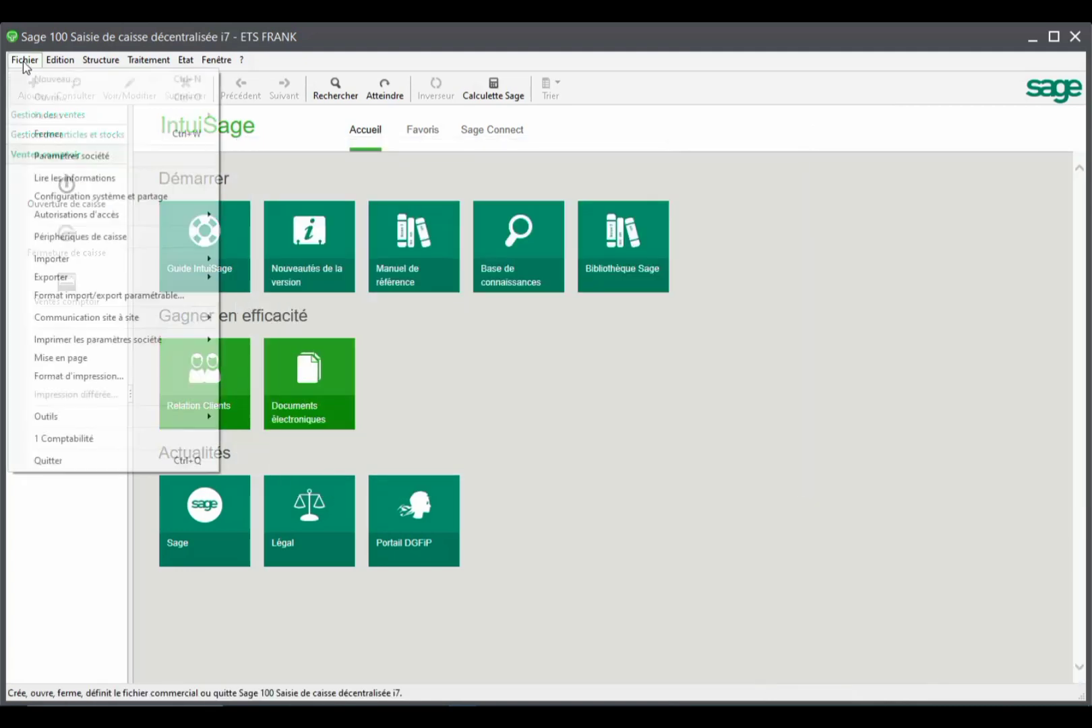
pyautogui.click(67, 237)
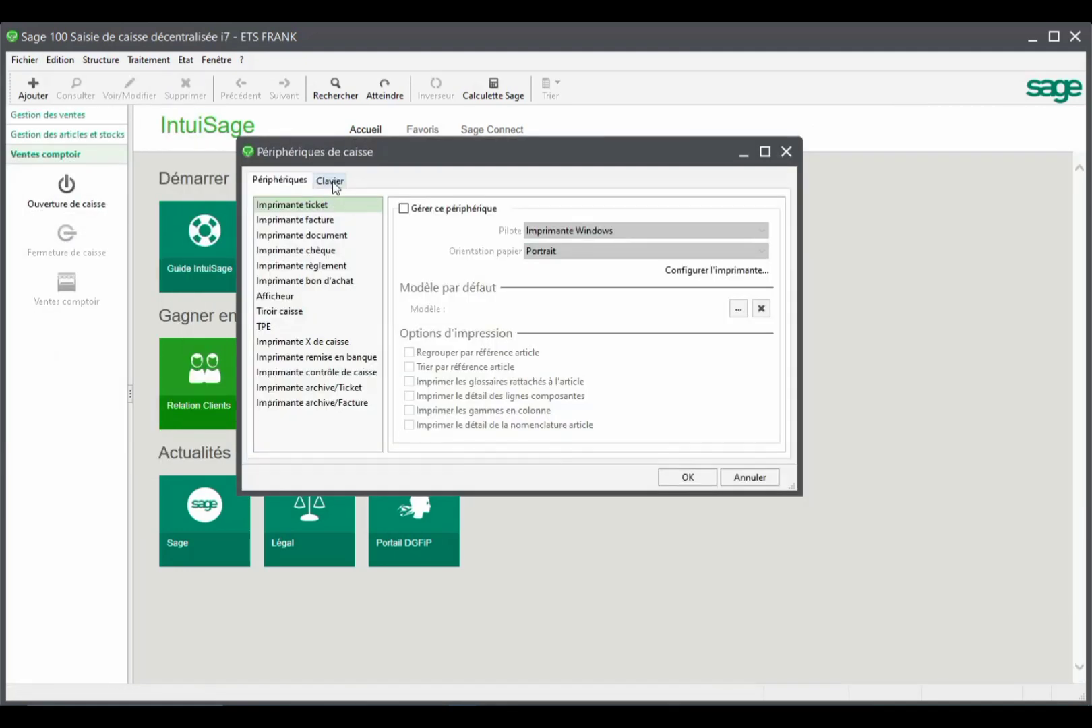
pyautogui.click(331, 182)
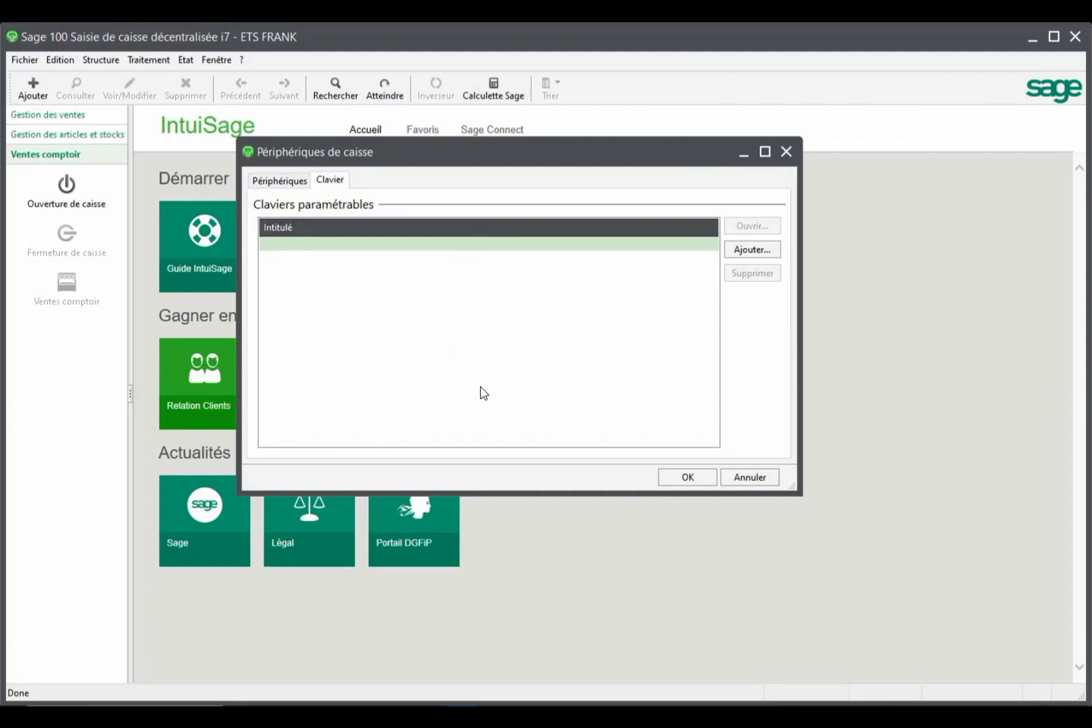
pyautogui.click(751, 249)
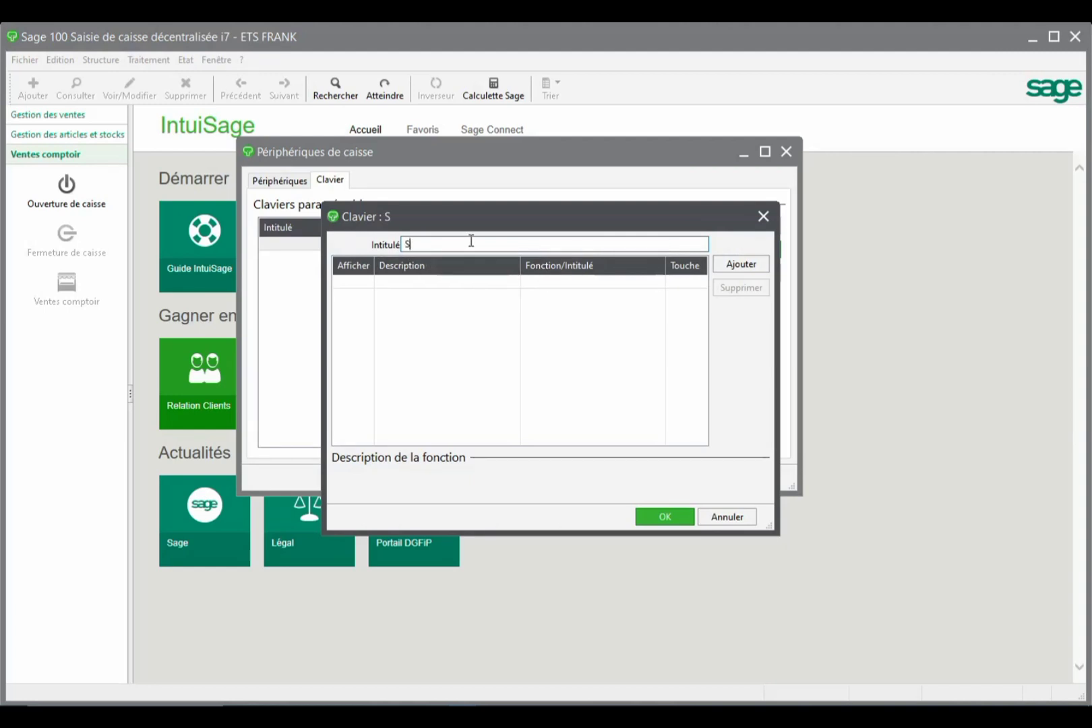
pyautogui.write('SALES KEYBOARD')
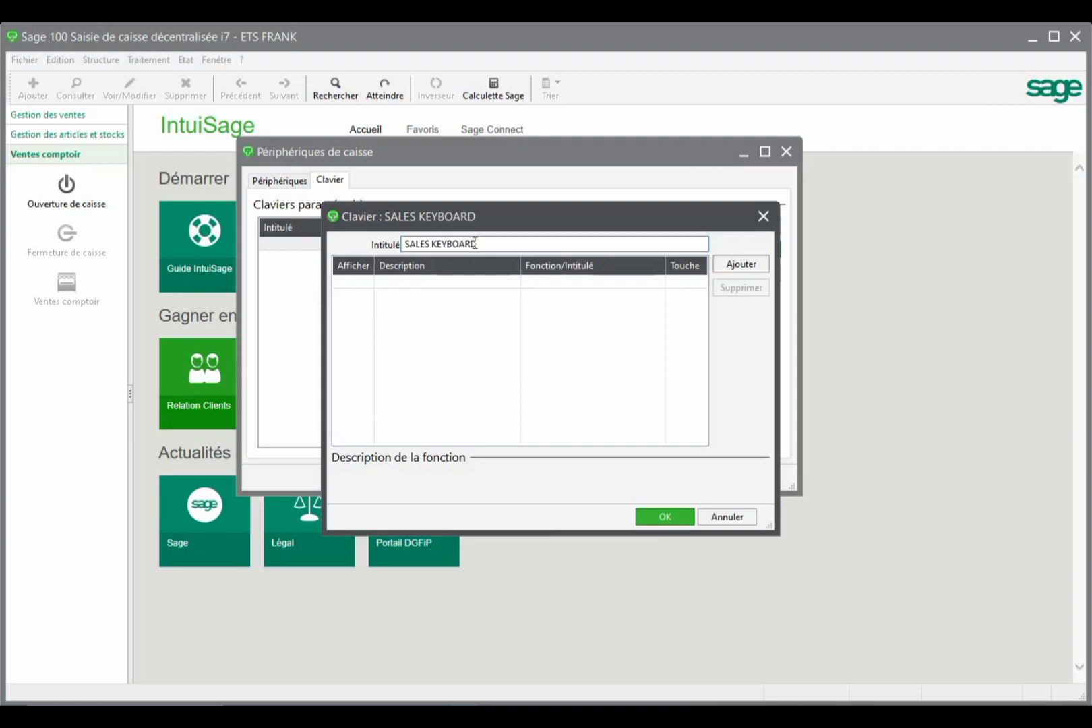
pyautogui.press('Return')
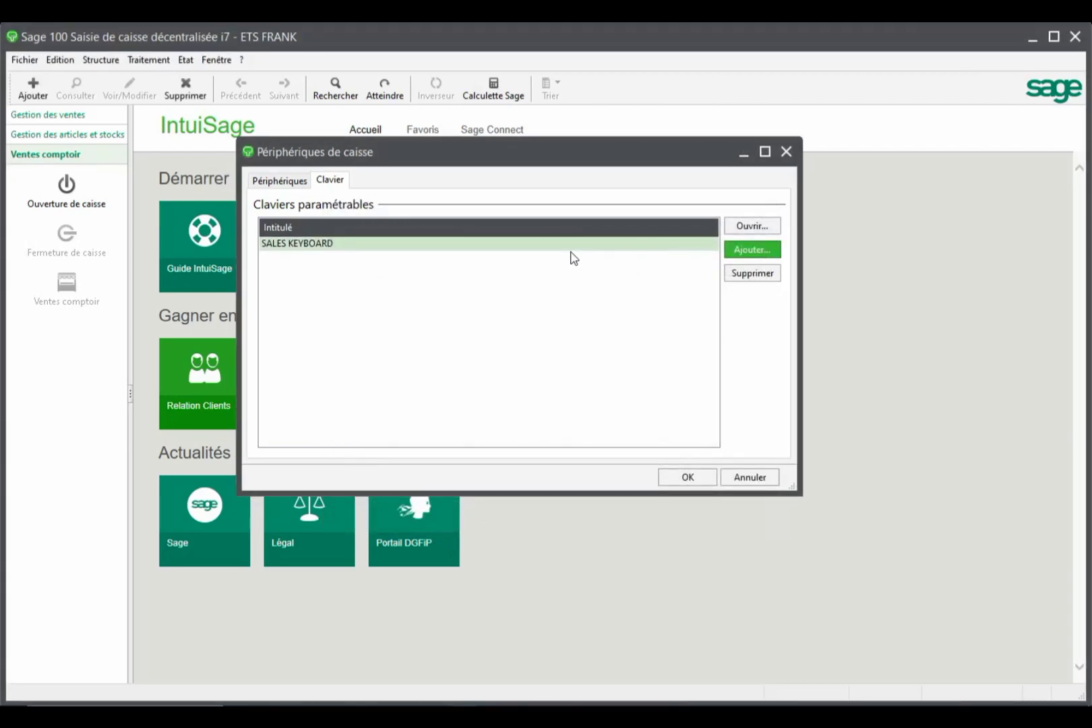
# Open SALES KEYBOARD and add a displayed Commande line for the Fin de saisie function, assigned to F2.
pyautogui.doubleClick(301, 244)
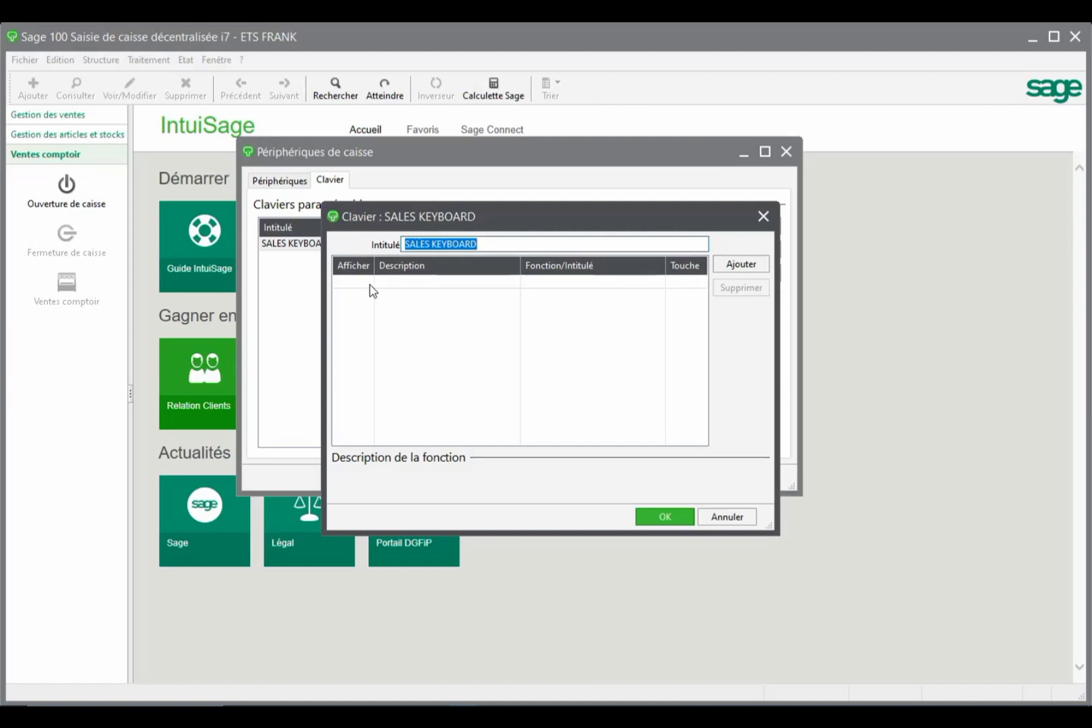
pyautogui.click(736, 268)
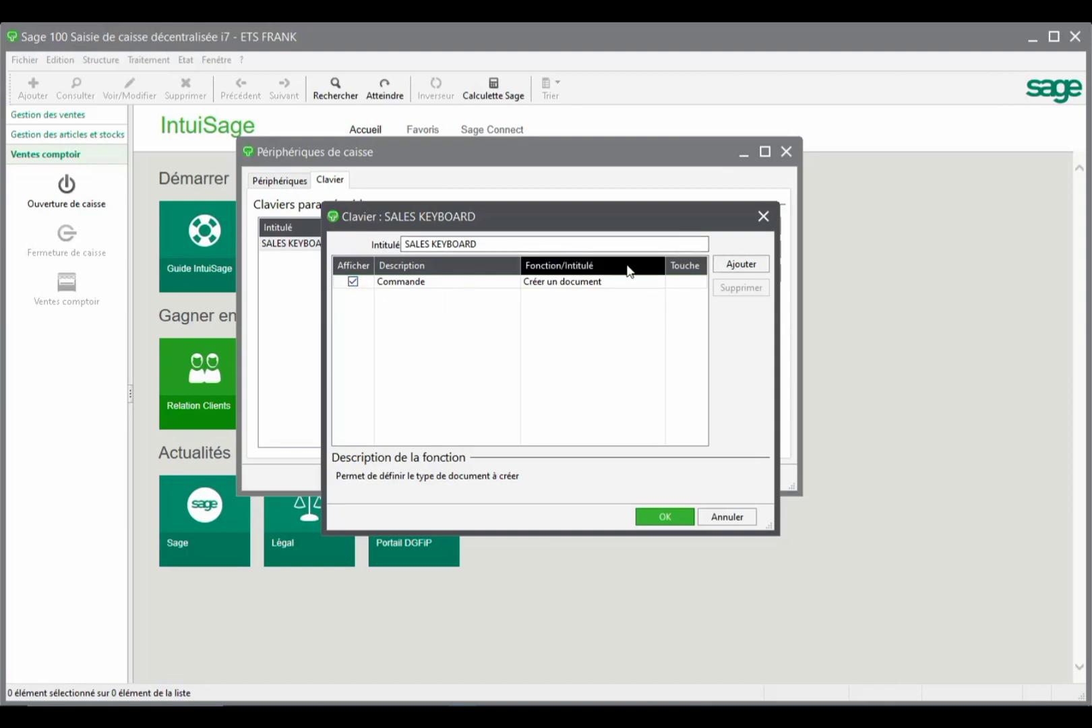
pyautogui.click(403, 283)
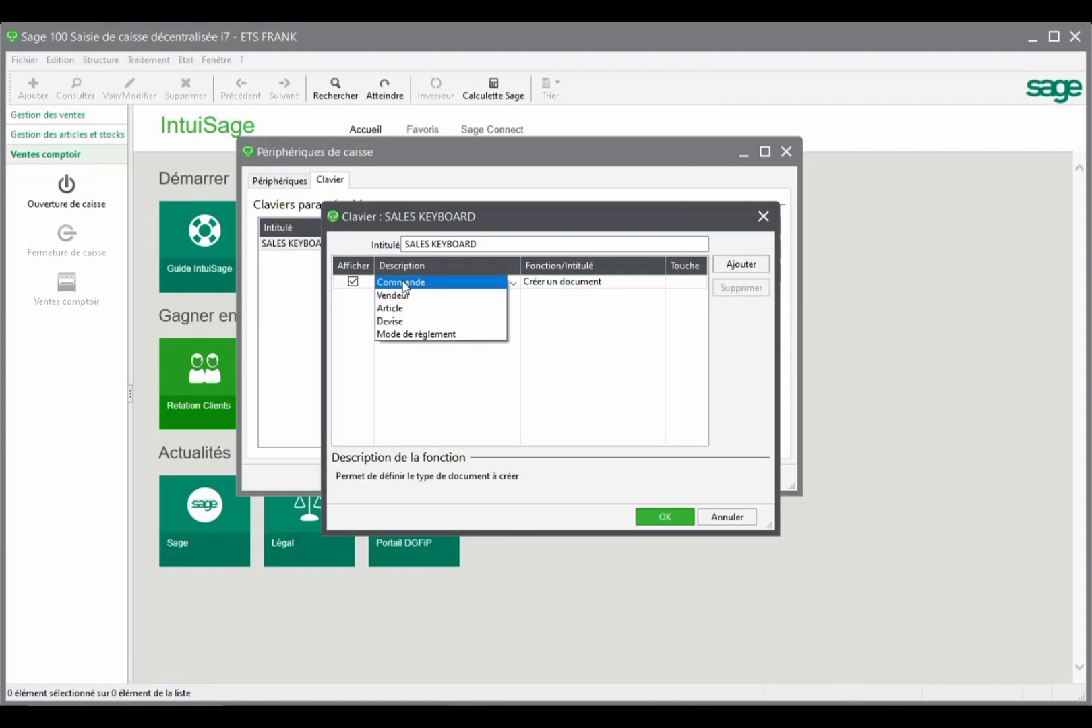
pyautogui.click(491, 283)
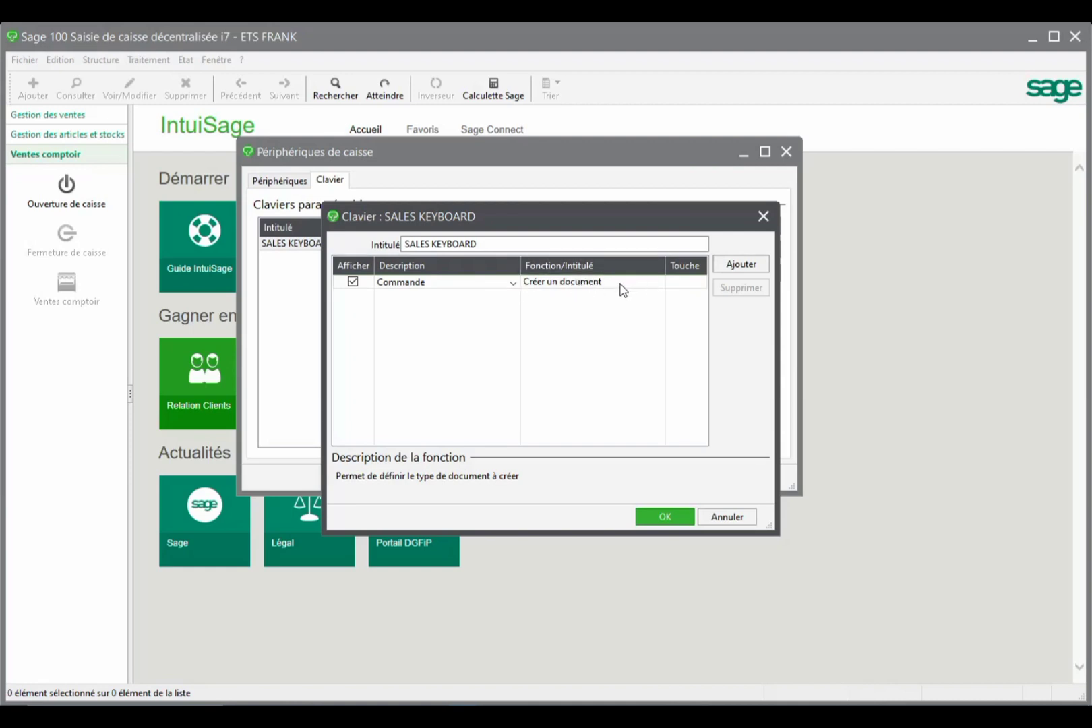
pyautogui.click(658, 280)
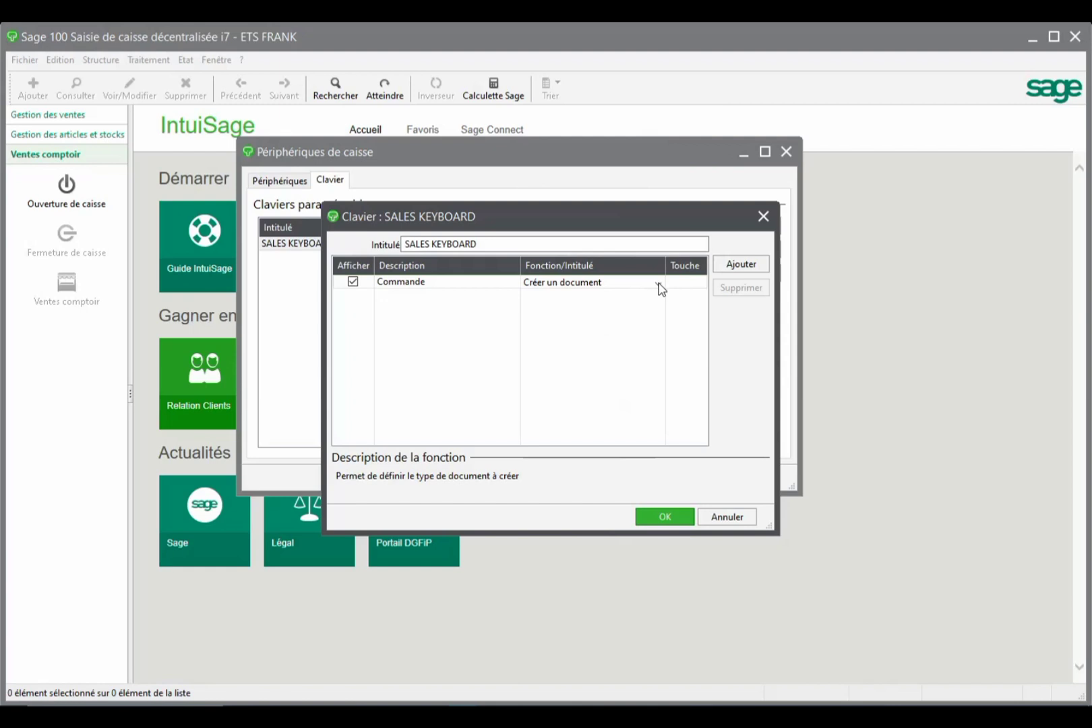
pyautogui.click(658, 284)
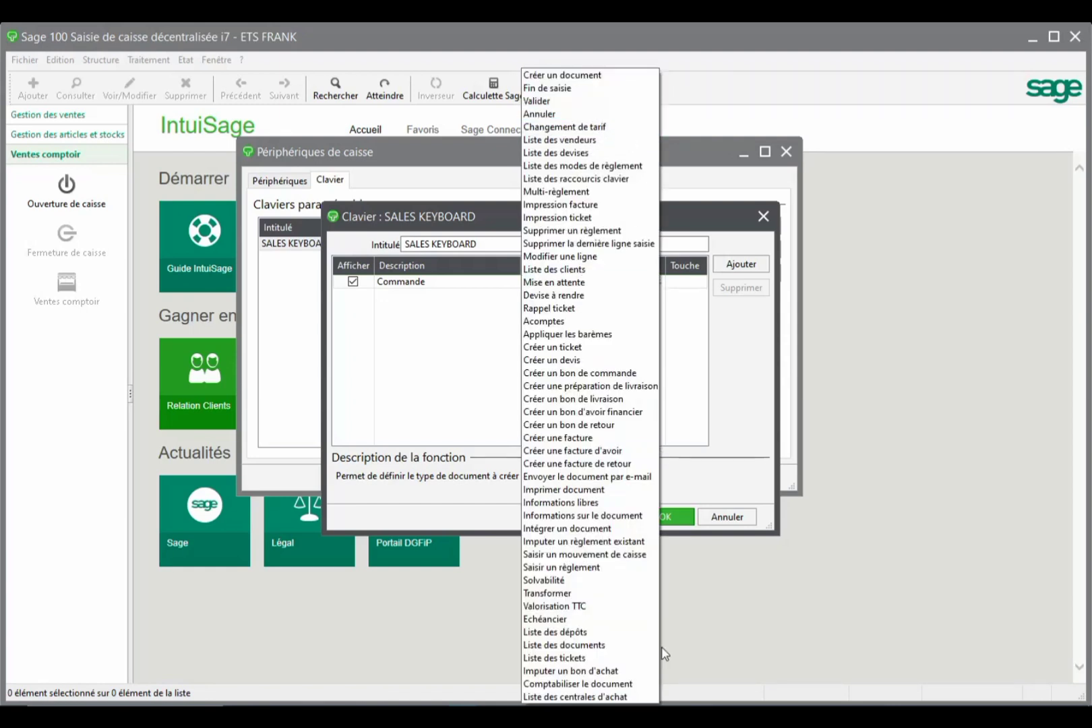
pyautogui.click(539, 94)
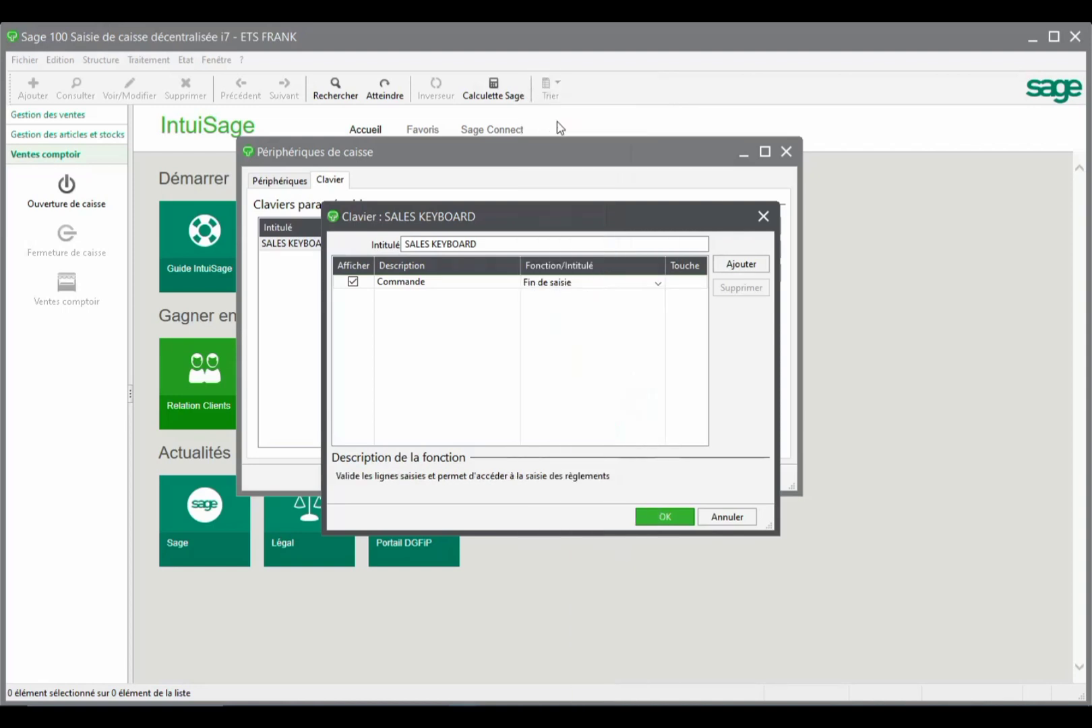
pyautogui.click(682, 283)
pyautogui.press('F2')
# Add a displayed Commande line for the Valider function to SALES KEYBOARD, assigned to F3.
pyautogui.click(741, 264)
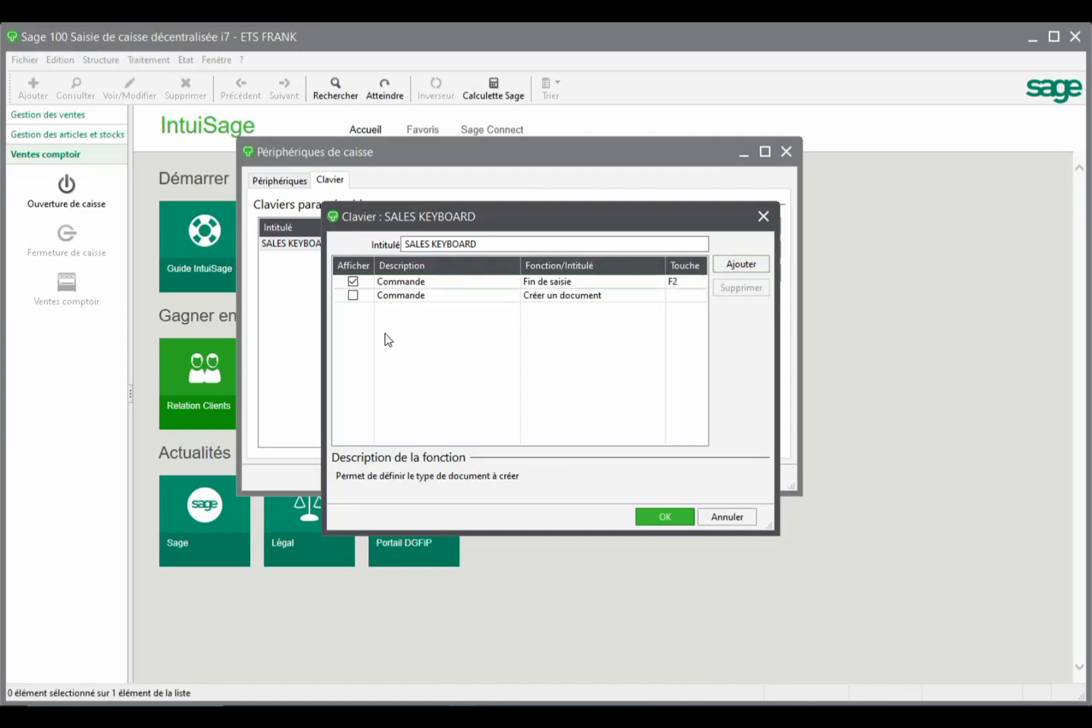
pyautogui.click(650, 296)
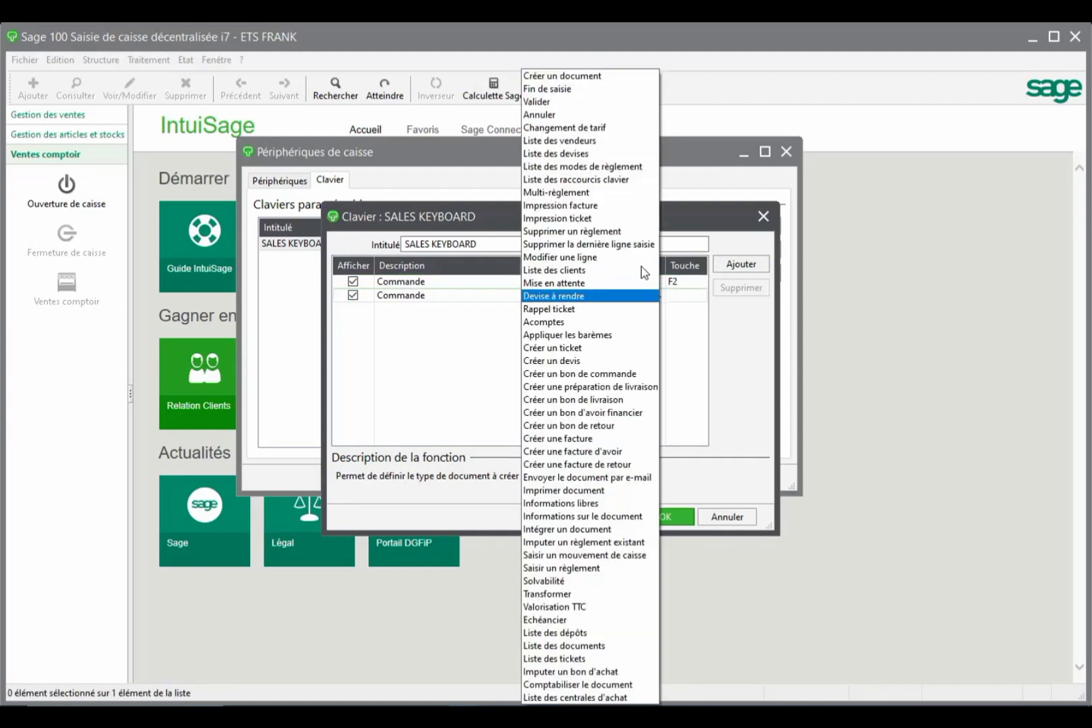
pyautogui.click(595, 102)
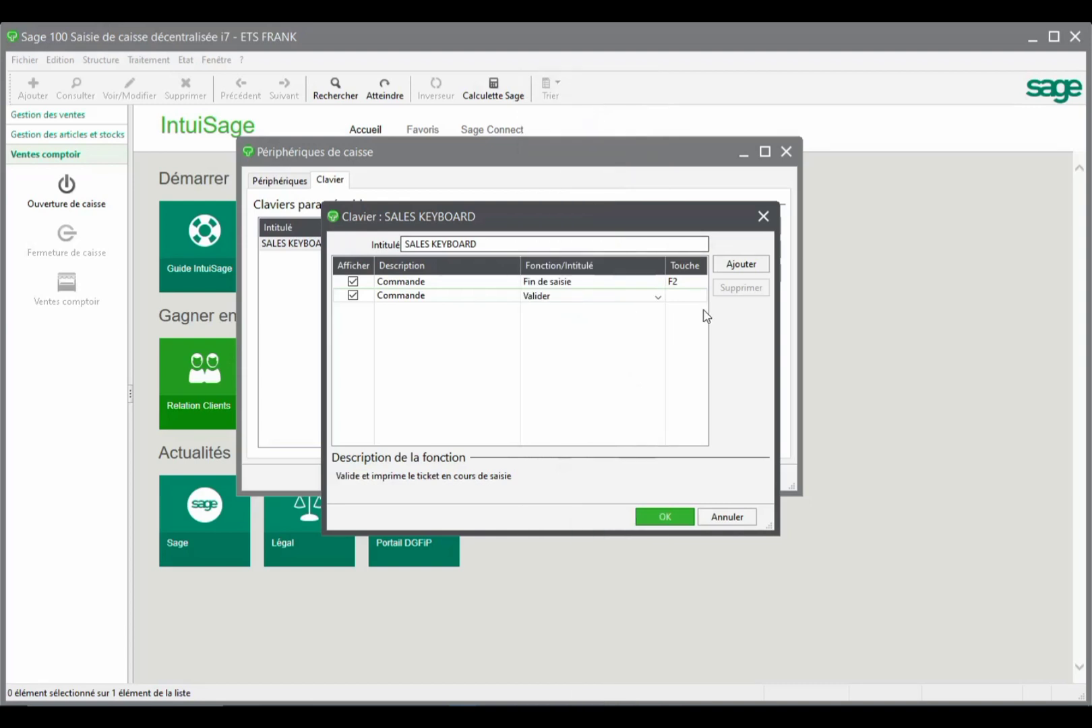
pyautogui.click(686, 297)
pyautogui.press('F3')
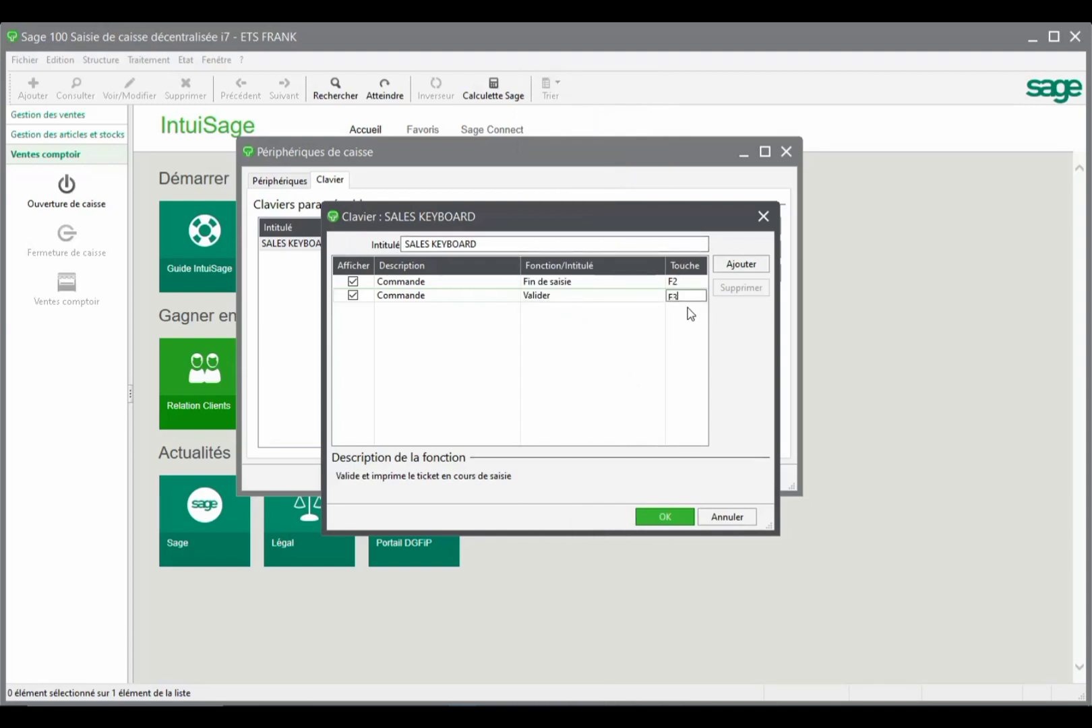
# Add a displayed Commande line for the Annuler function to SALES KEYBOARD, assigned to F4.
pyautogui.click(741, 263)
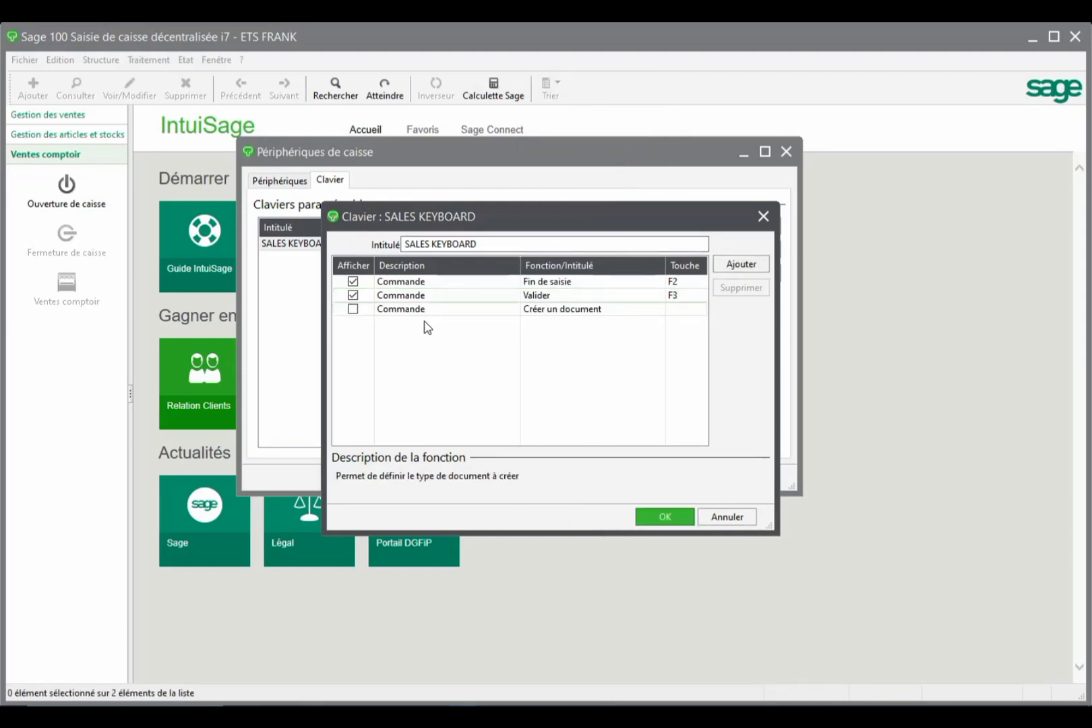
pyautogui.click(353, 308)
pyautogui.click(662, 310)
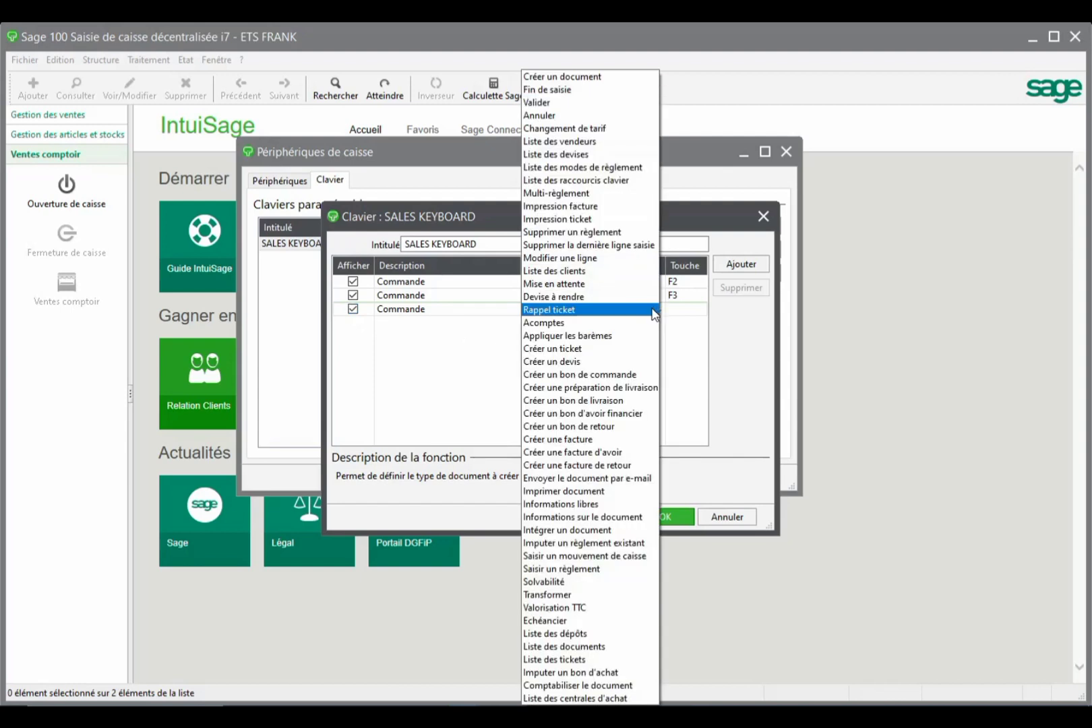
pyautogui.click(590, 115)
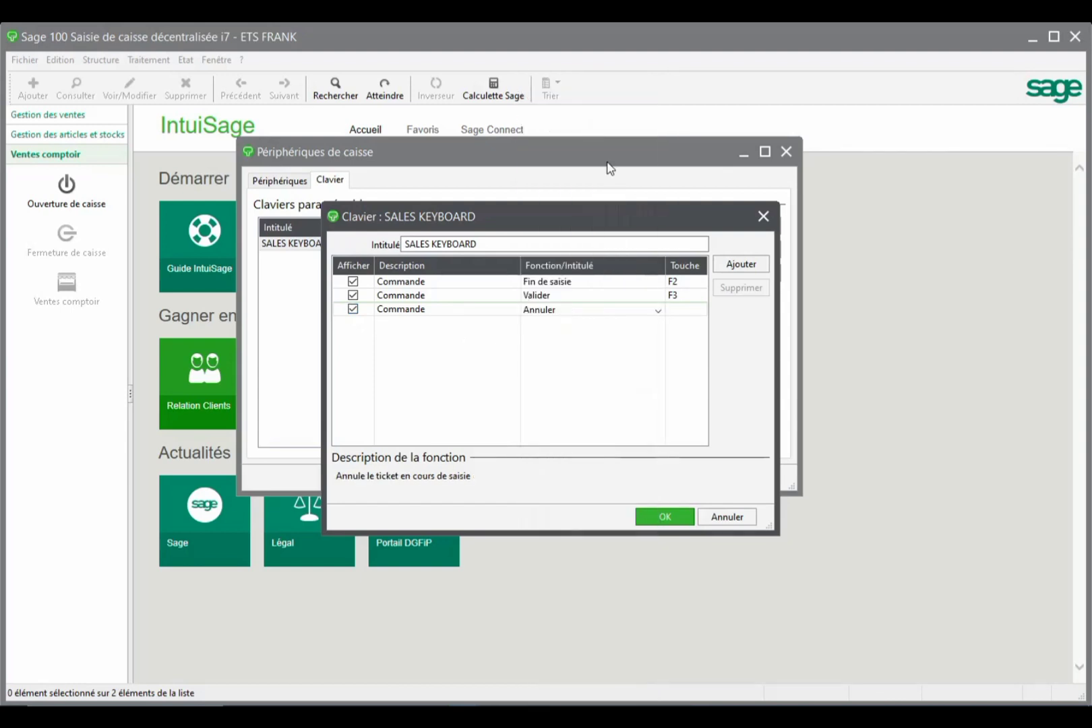
pyautogui.click(686, 310)
# Add a displayed Commande line for the Mise en attente function to SALES KEYBOARD, assigned to F6.
pyautogui.click(741, 264)
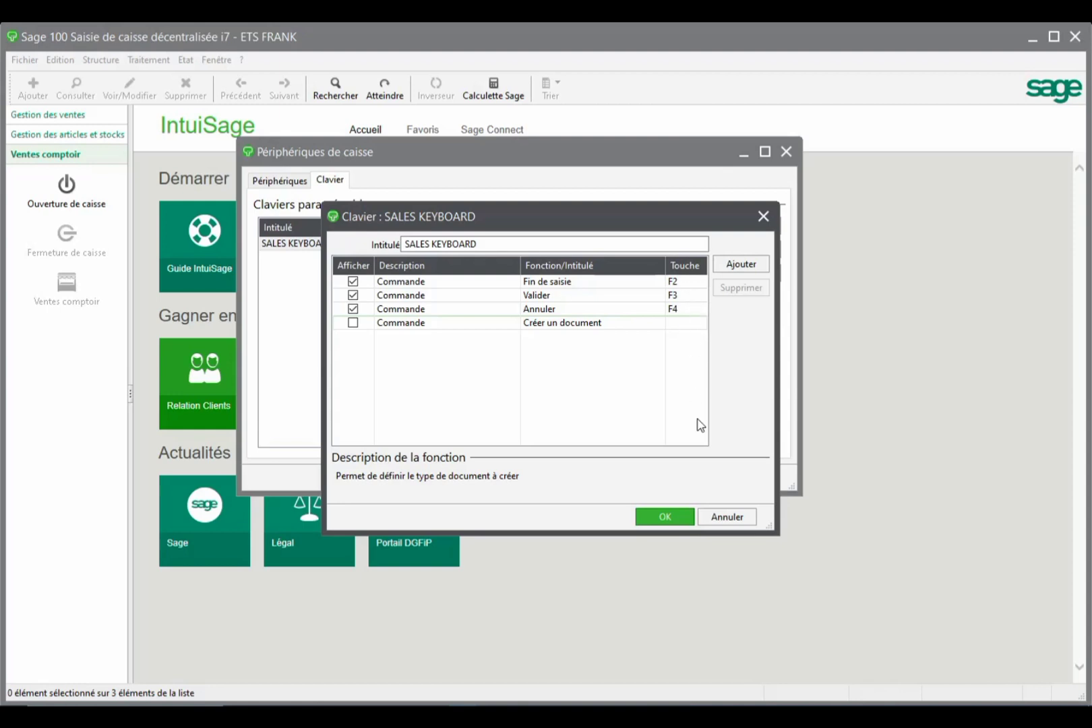
pyautogui.click(685, 324)
pyautogui.press('BackSpace')
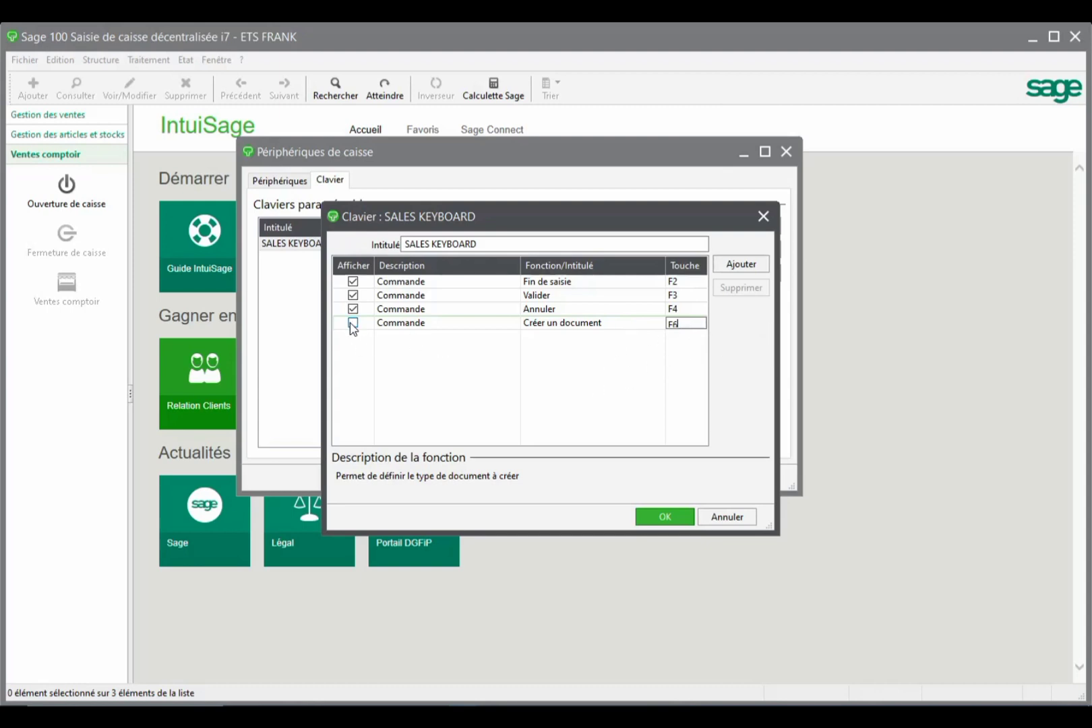
pyautogui.click(652, 324)
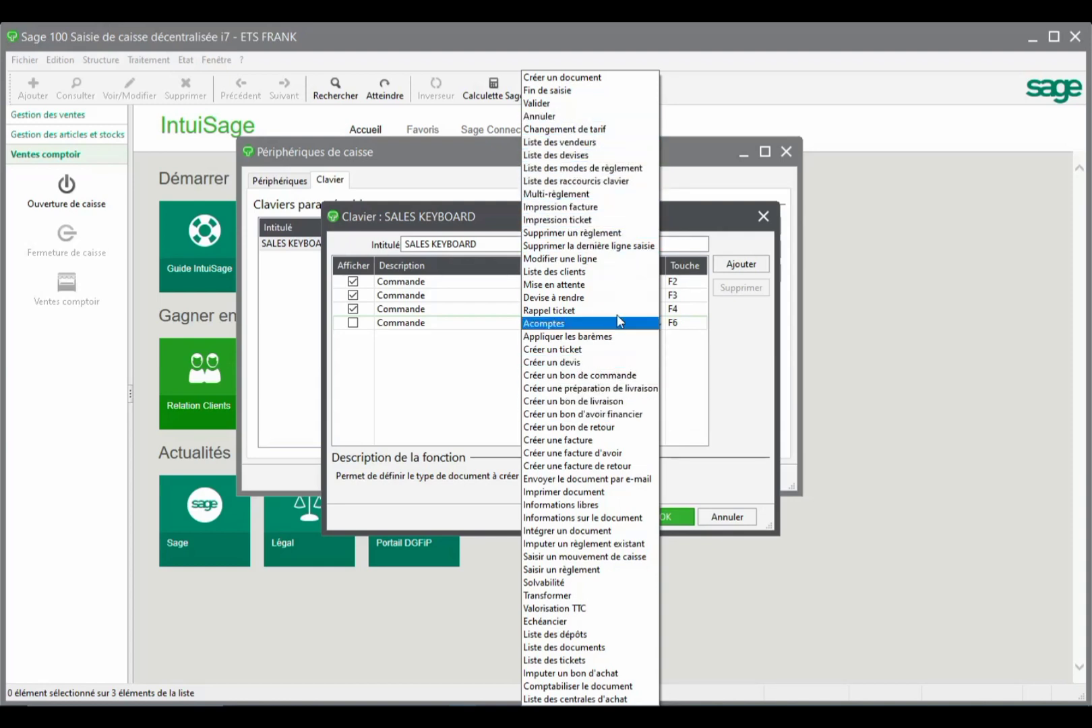
pyautogui.click(565, 285)
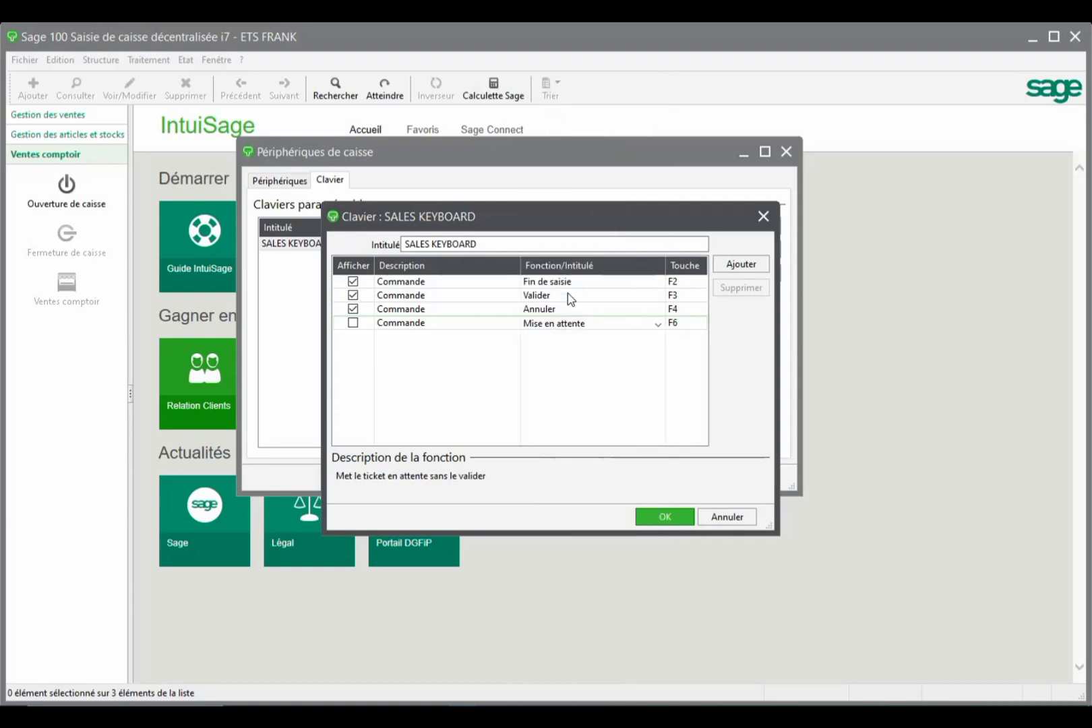
pyautogui.click(352, 323)
# Add a displayed Commande line for the Rappel ticket function to SALES KEYBOARD, assigned to F7.
pyautogui.click(740, 263)
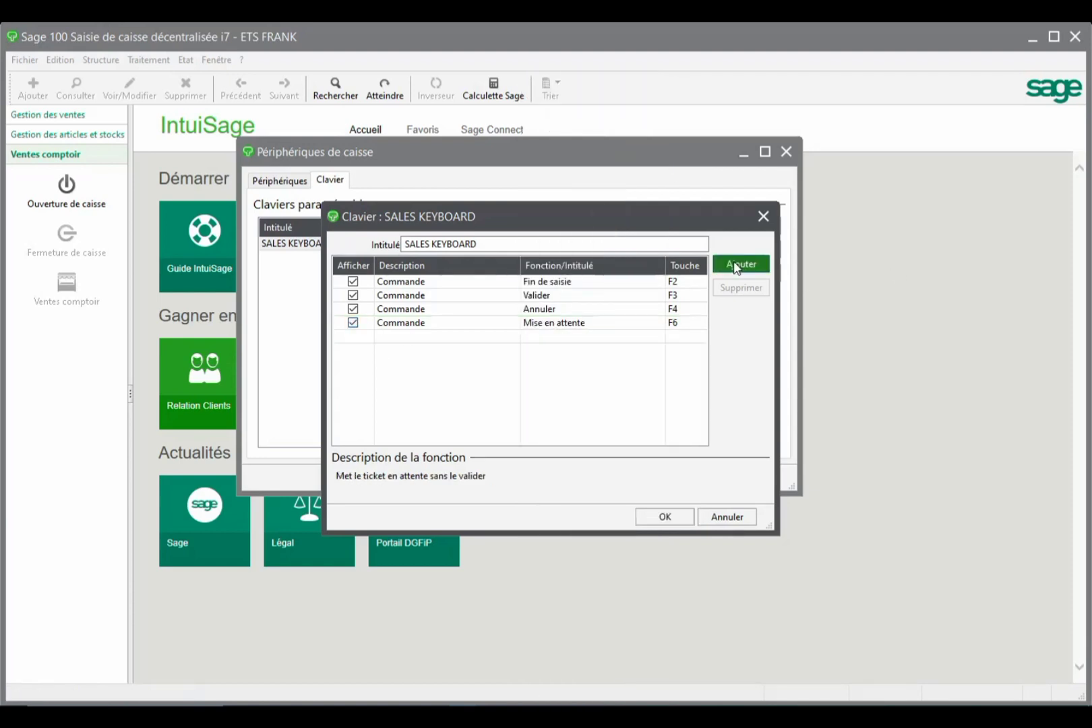
pyautogui.click(658, 338)
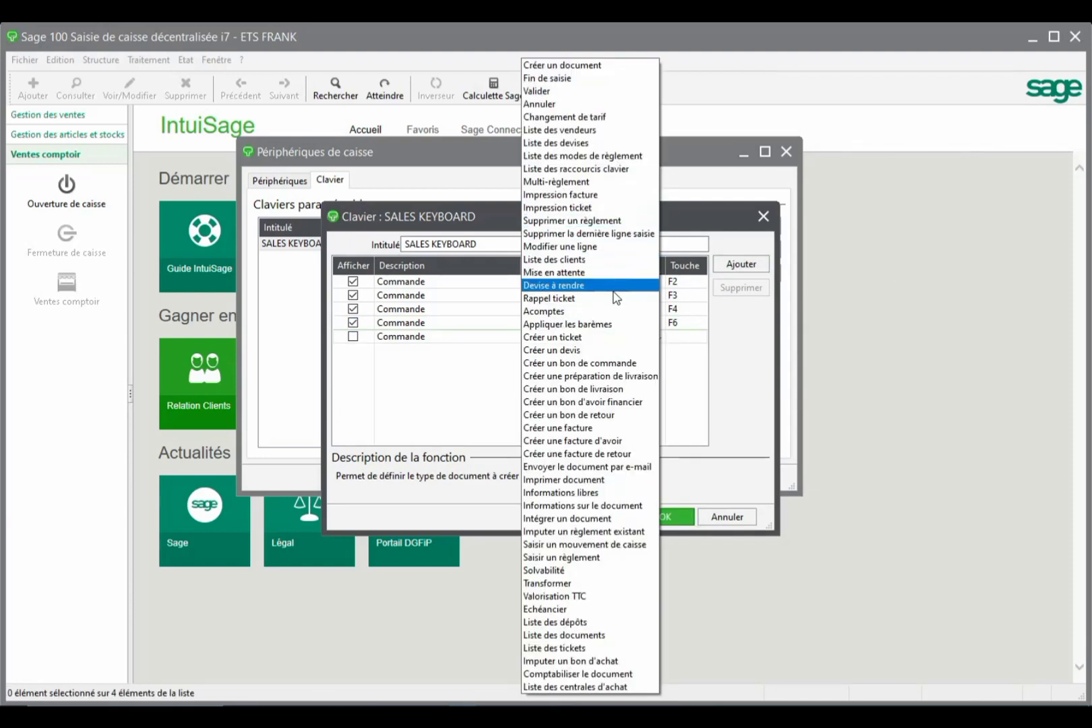
pyautogui.click(595, 303)
pyautogui.click(682, 337)
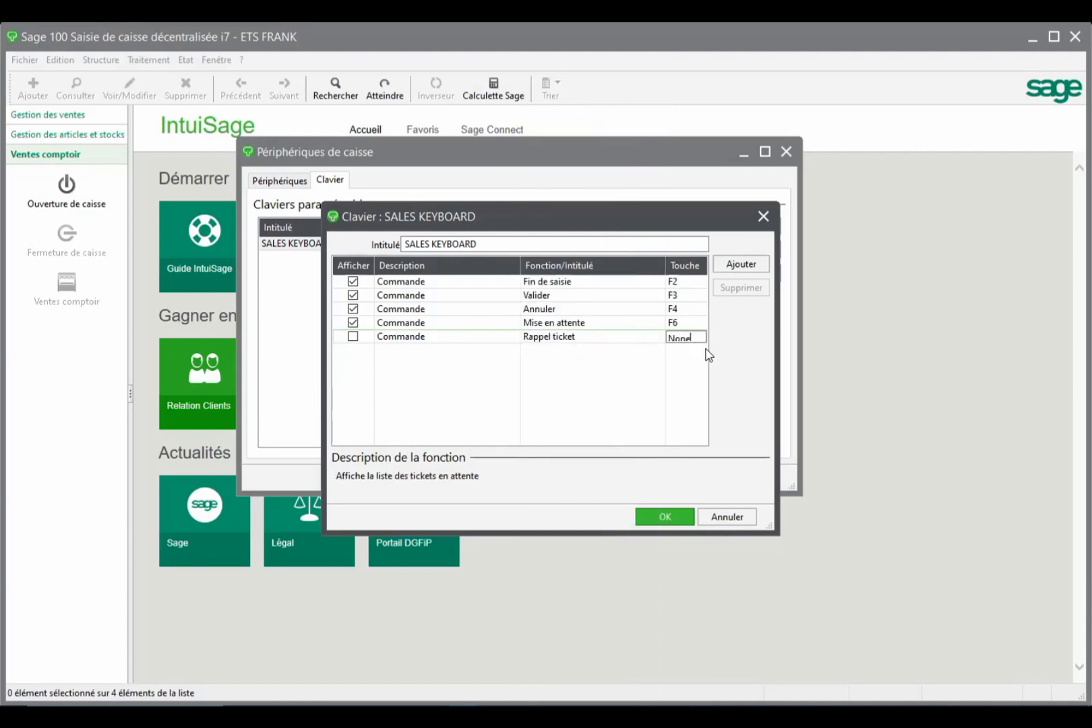
pyautogui.press('F7')
pyautogui.click(352, 336)
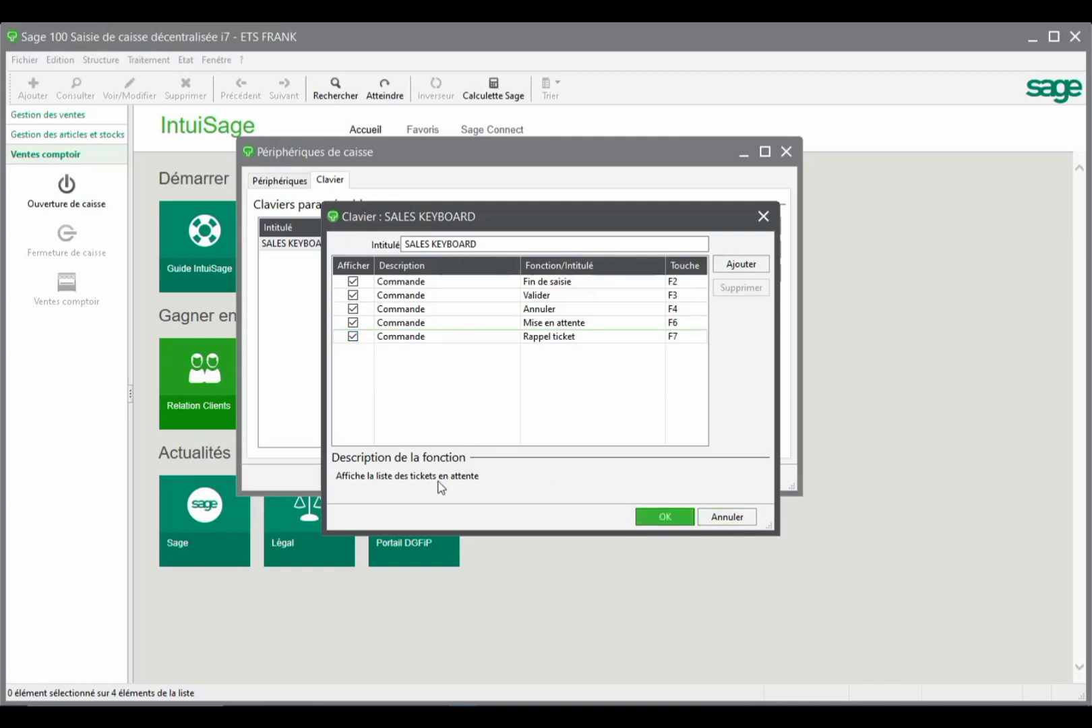
# Save the SALES KEYBOARD shortcut lines and confirm the cash-register peripherals settings.
pyautogui.click(649, 521)
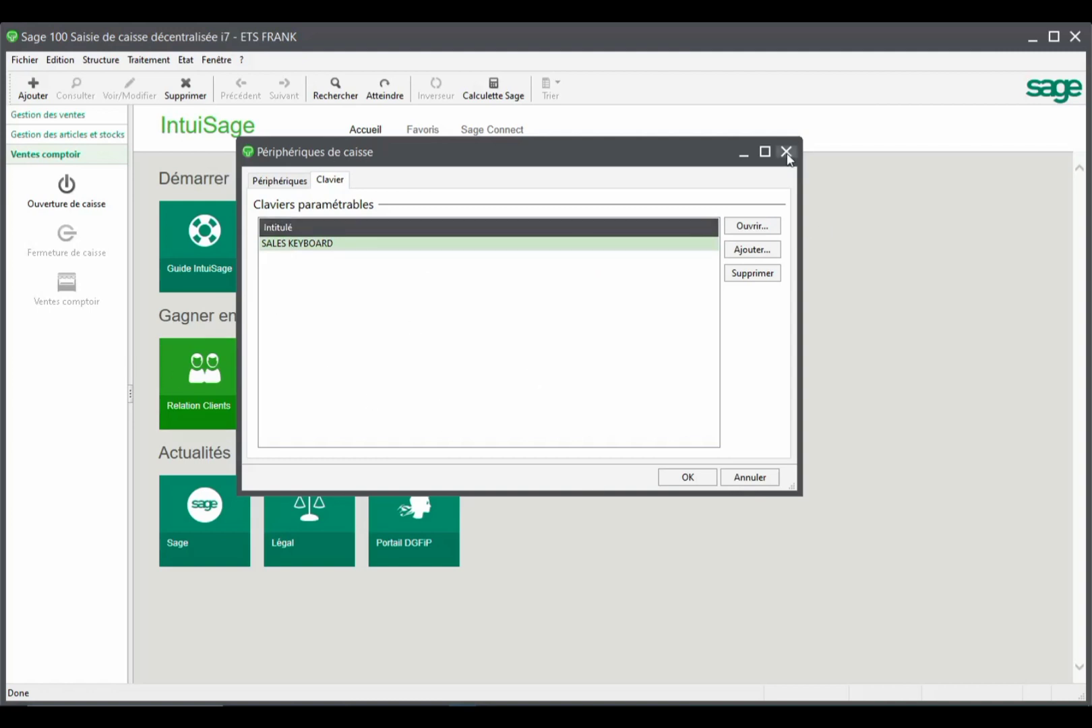
pyautogui.click(687, 477)
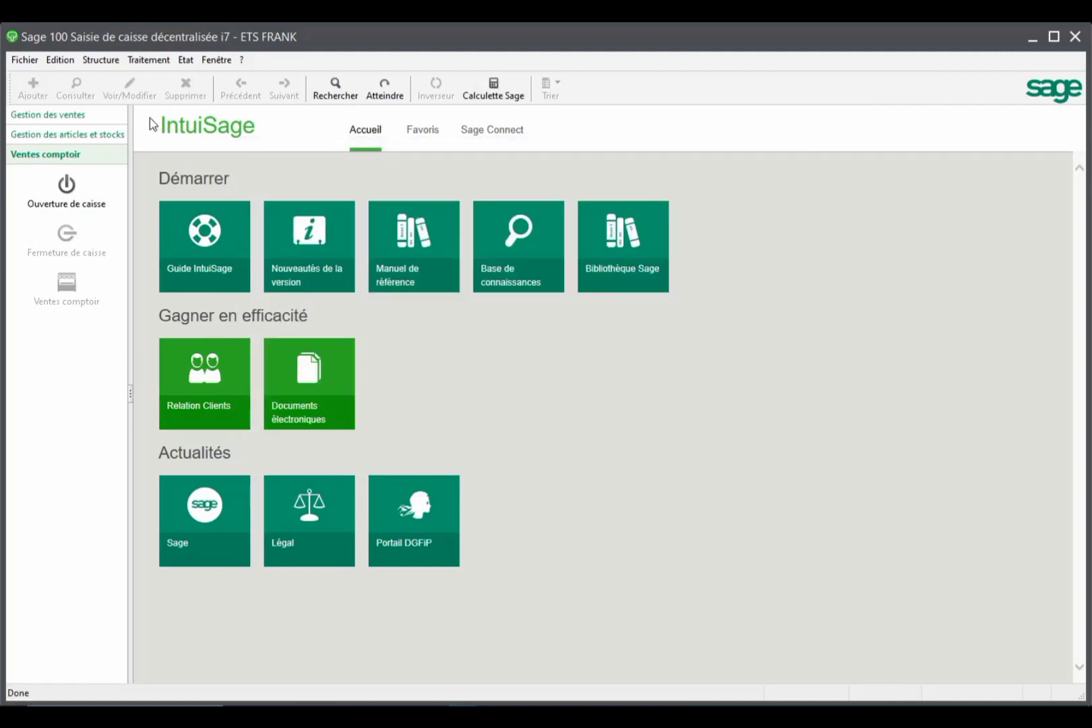
# Open the TAILLER 1 register record and select SALES KEYBOARD as its Paramètre clavier.
pyautogui.click(107, 65)
pyautogui.click(167, 277)
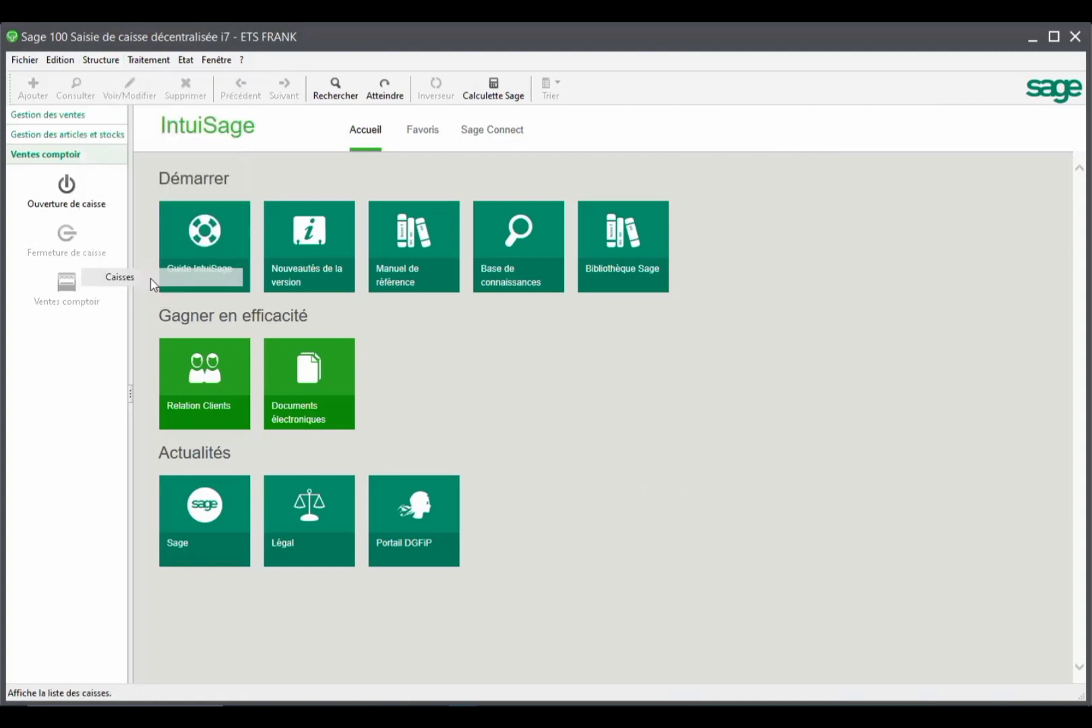
pyautogui.doubleClick(310, 279)
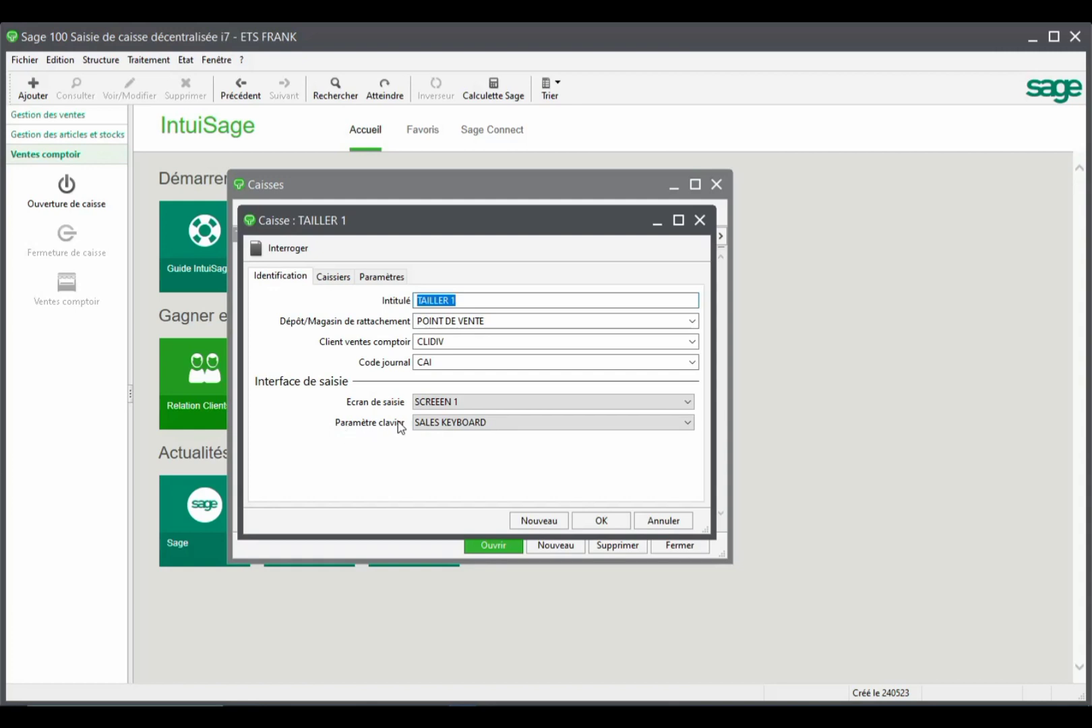
pyautogui.click(687, 422)
pyautogui.click(687, 423)
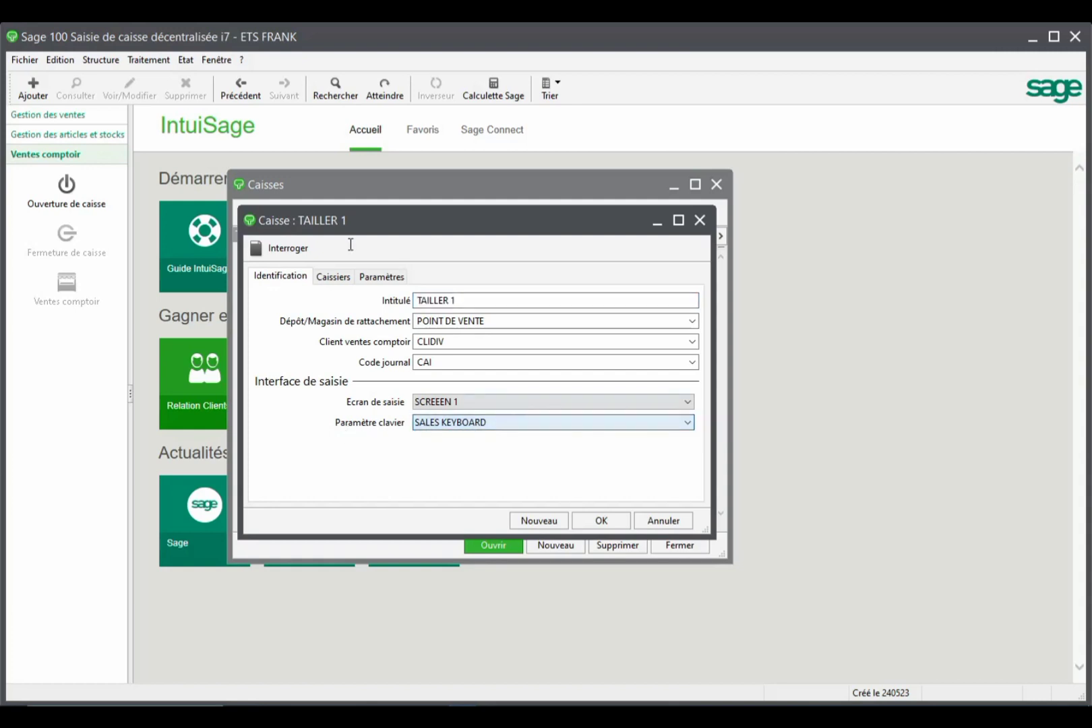
# Check the configurable keyboards defined in Périphériques de caisse, then return to the TAILLER 1 record.
pyautogui.click(25, 59)
pyautogui.click(112, 238)
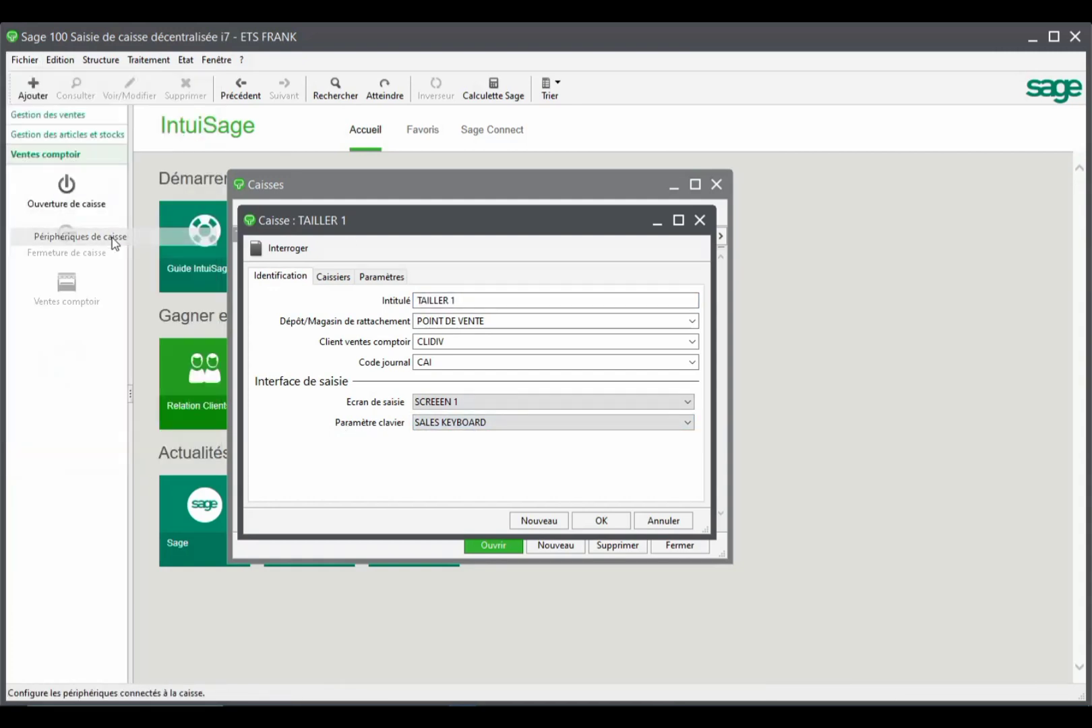
pyautogui.click(331, 182)
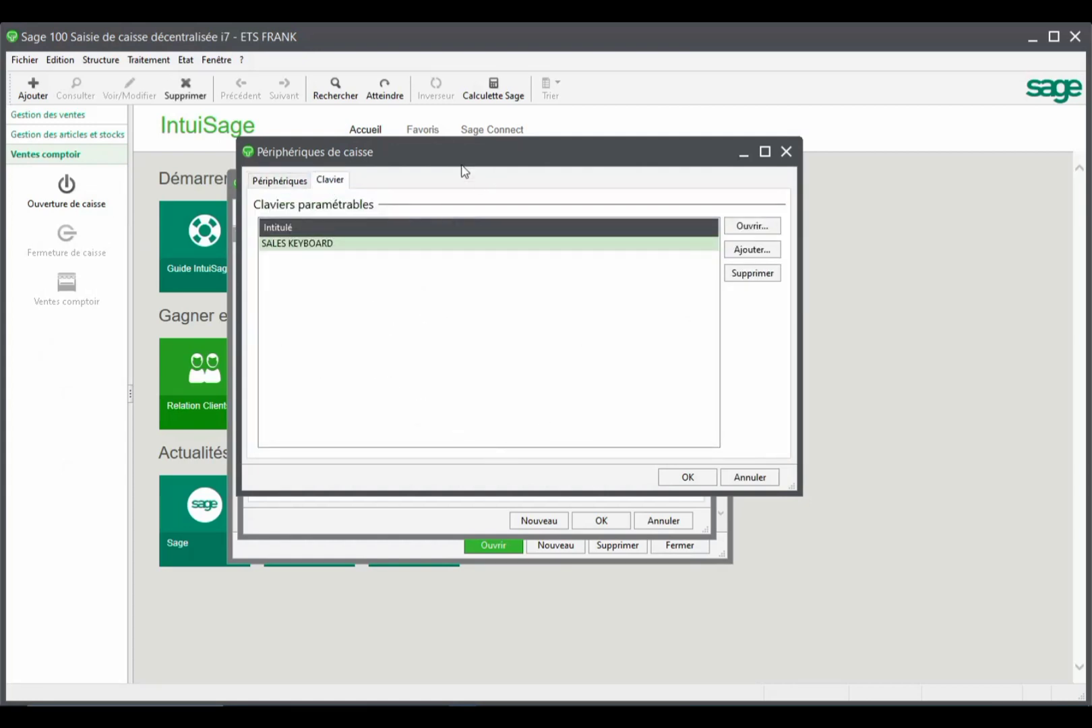
pyautogui.click(785, 151)
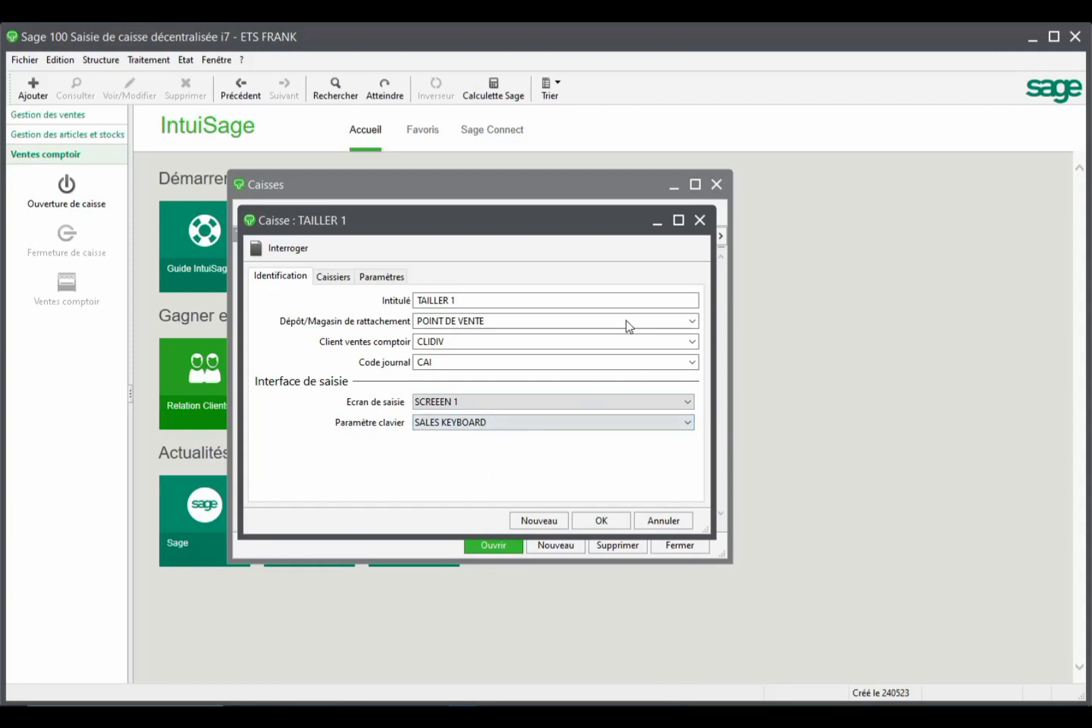
# Save the TAILLER 1 record, open the register for CASHIER 1 dated 240523, and maximize the ticket window.
pyautogui.click(599, 520)
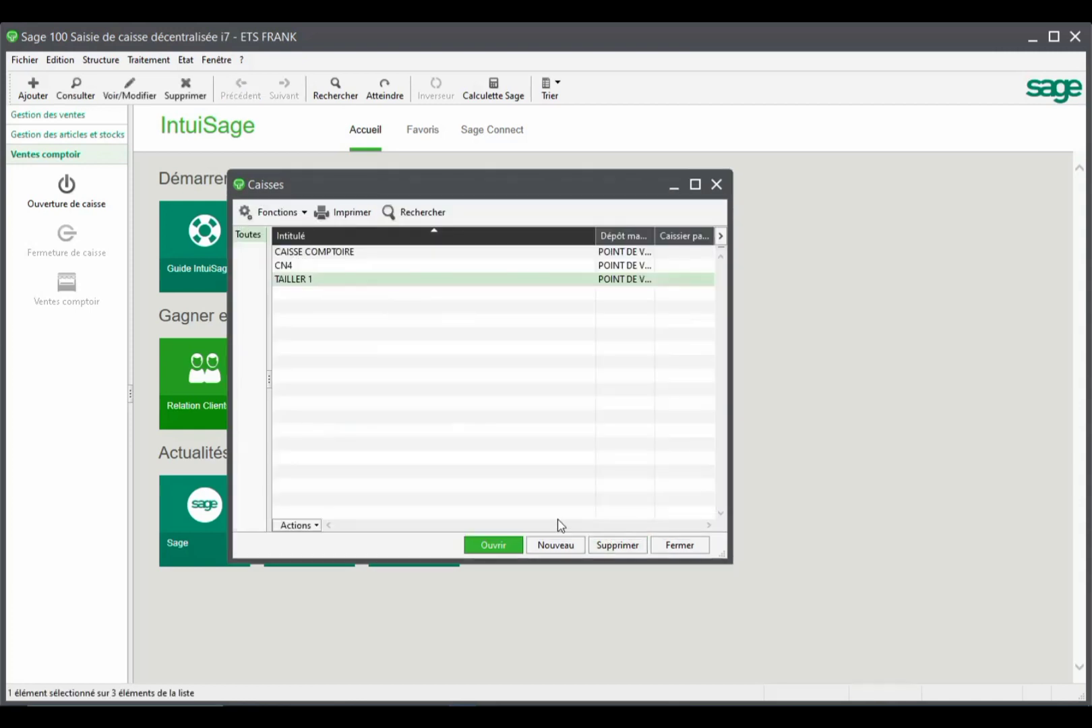
pyautogui.click(716, 184)
pyautogui.click(66, 189)
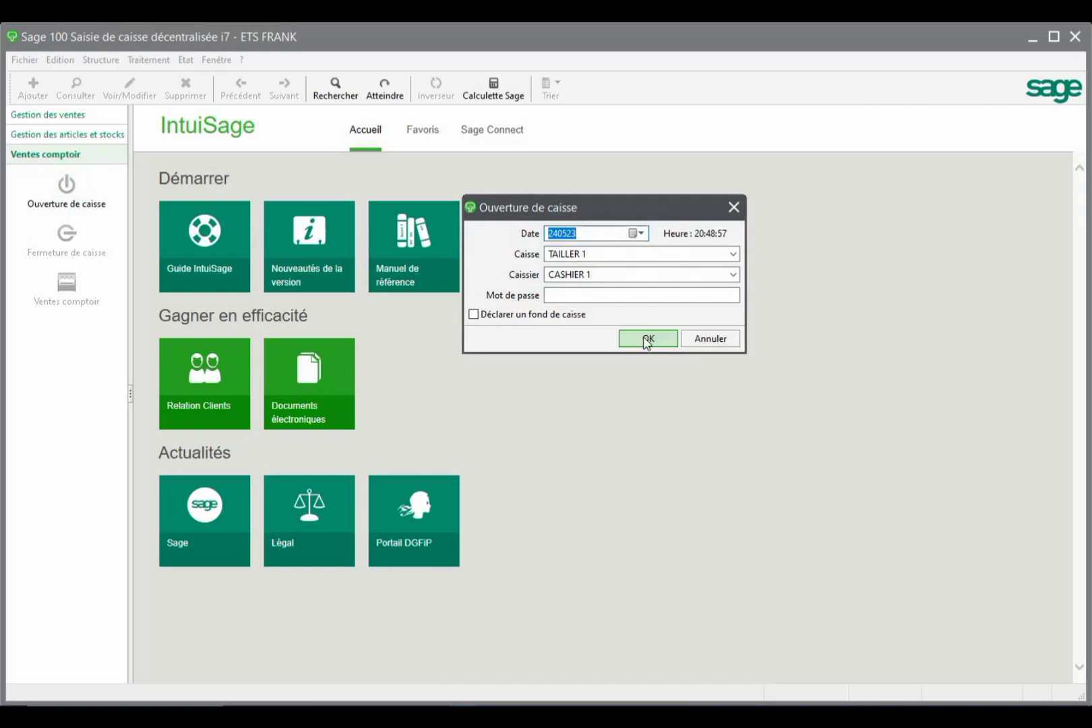
pyautogui.click(646, 341)
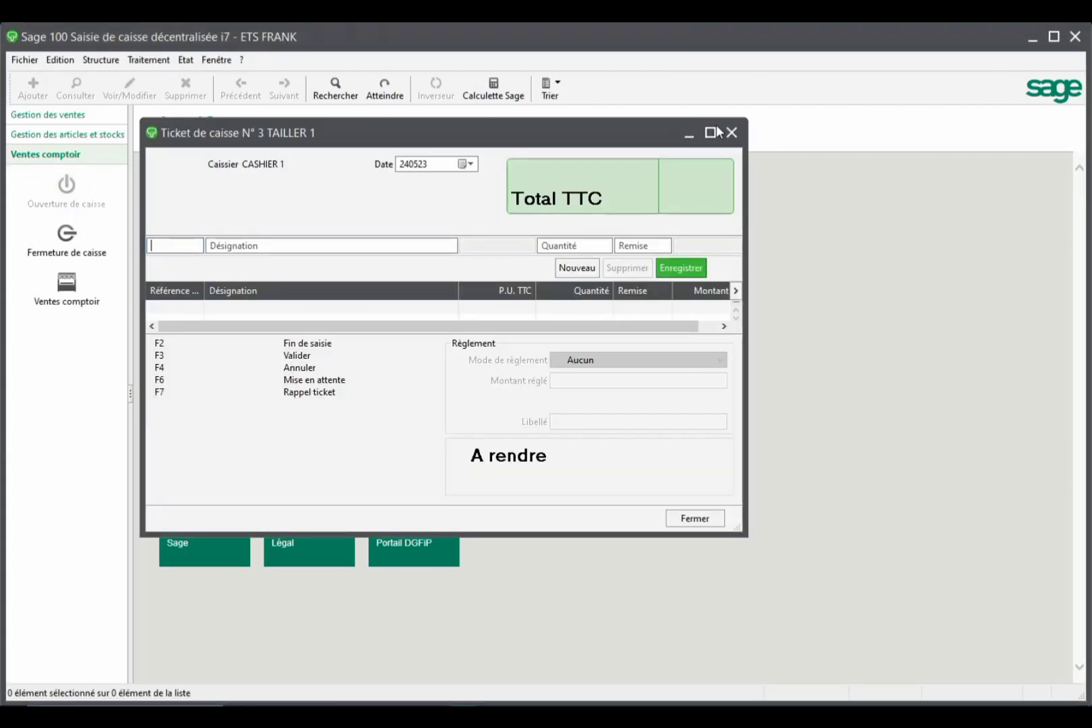
pyautogui.click(713, 132)
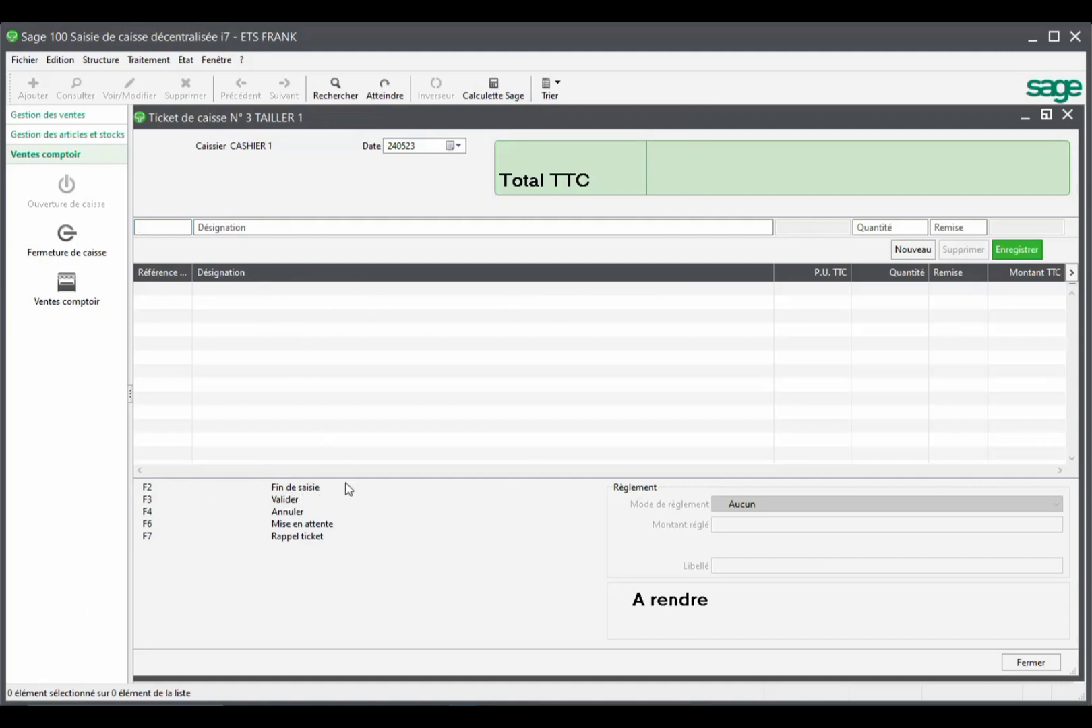
# Look up articles from ER and record one DUO ANTI-TACHES CLAIRE (DUOANT) on the sales ticket.
pyautogui.write('ER')
pyautogui.press('Return')
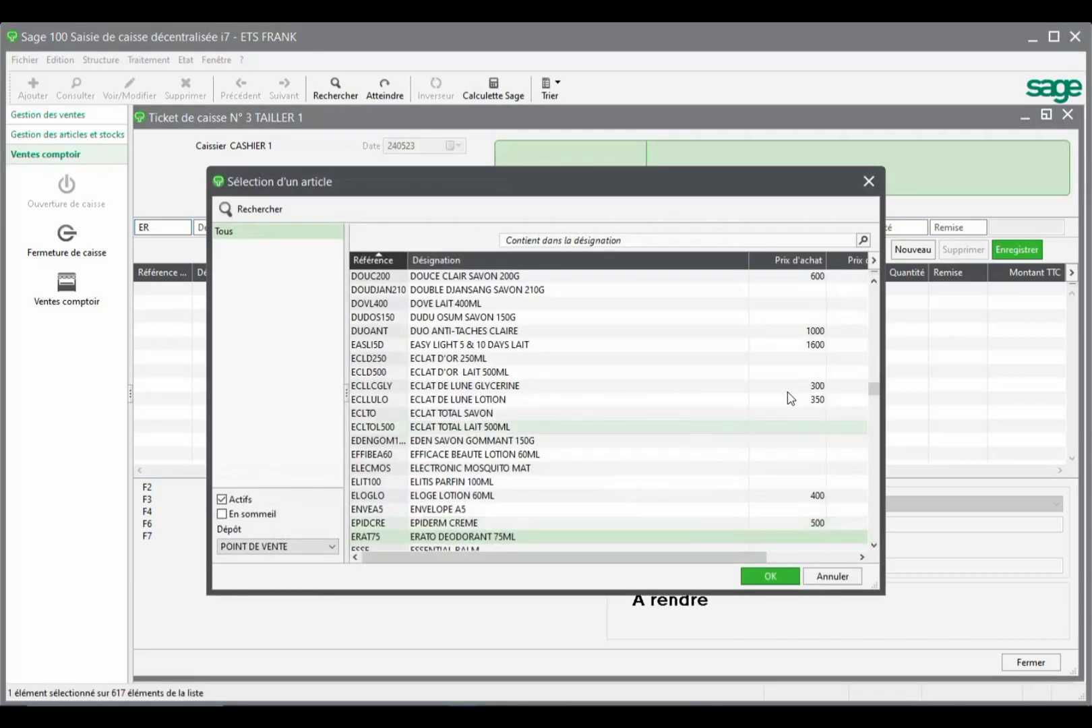
pyautogui.click(795, 558)
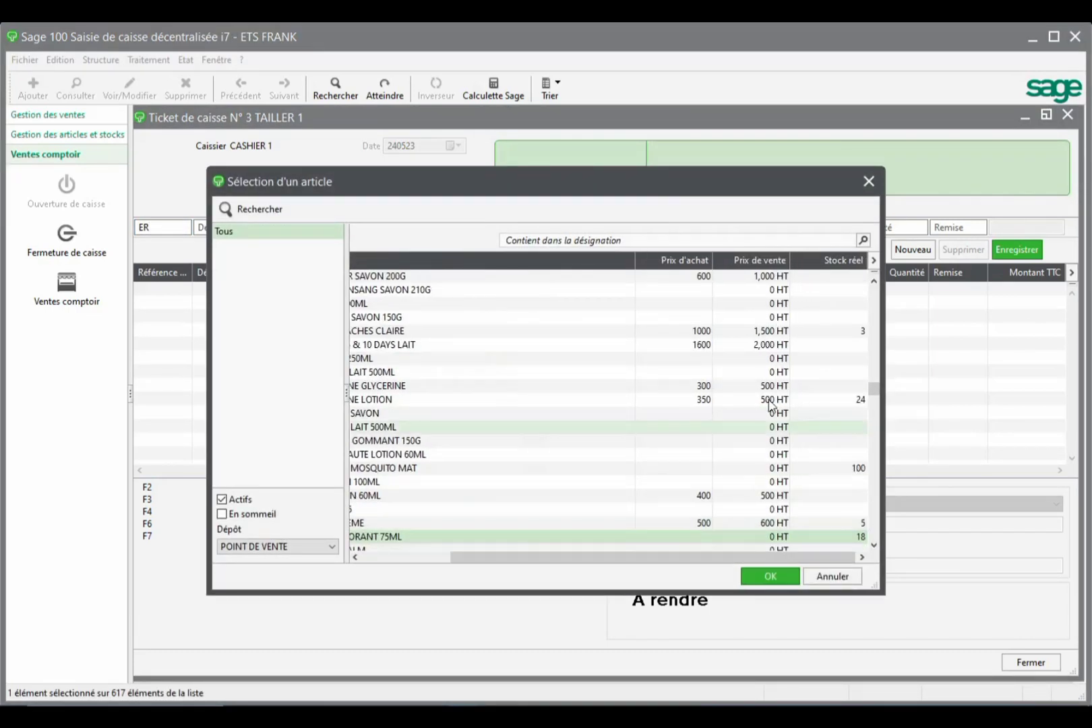
pyautogui.click(748, 331)
pyautogui.doubleClick(748, 332)
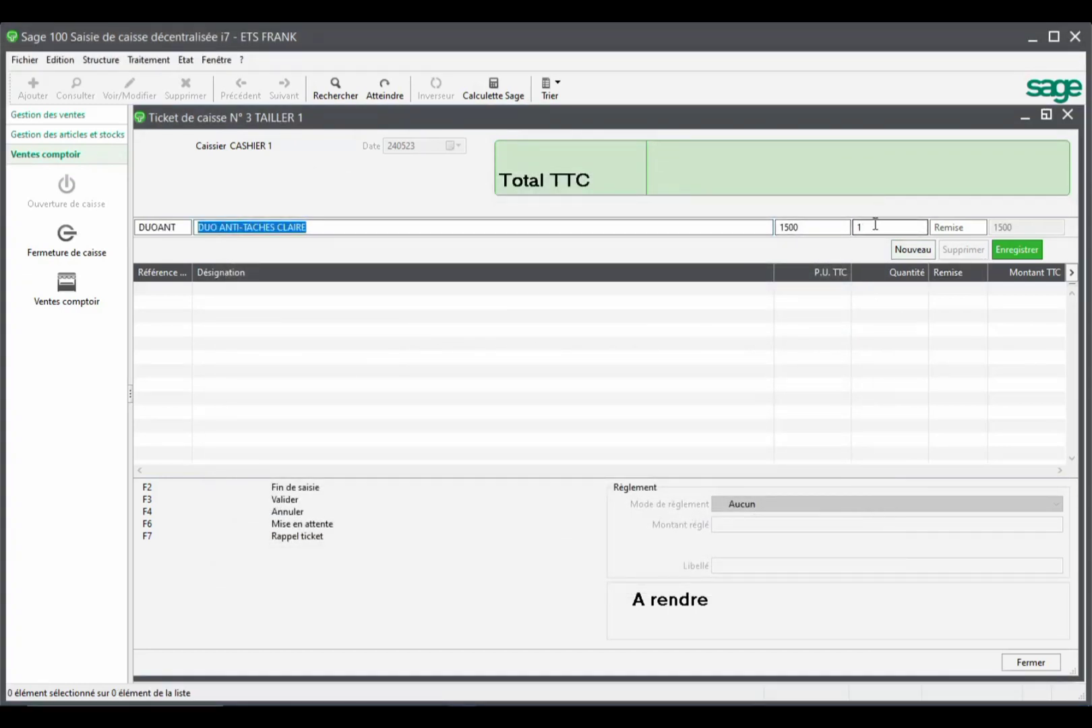
pyautogui.click(1011, 250)
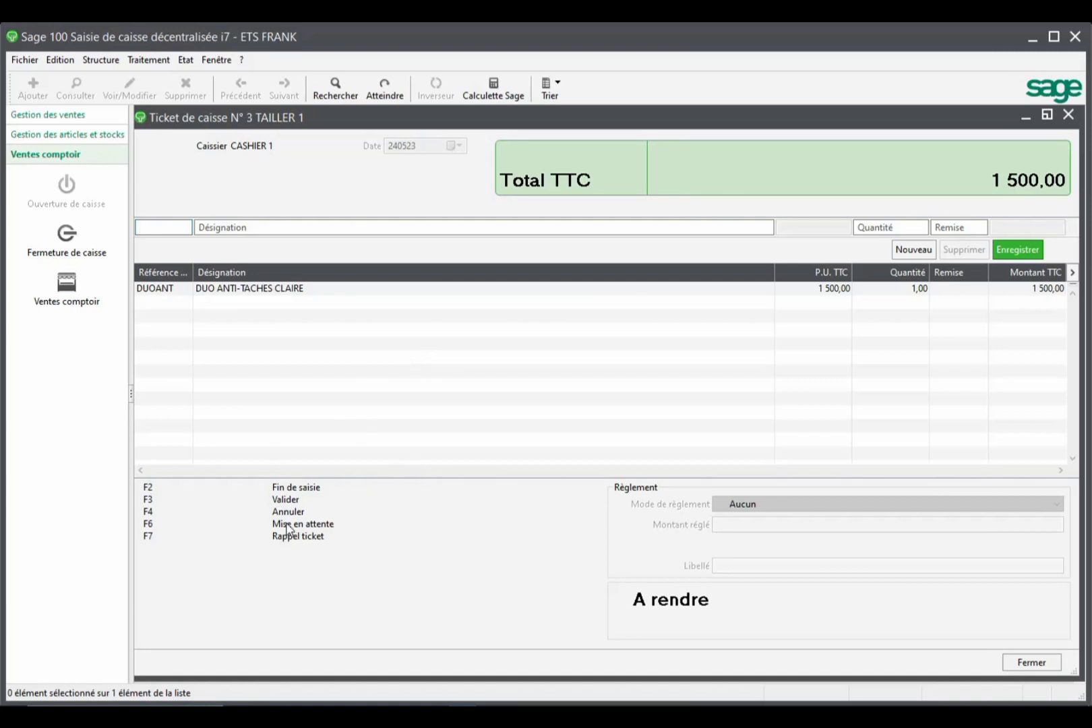
# End the ticket entry with Fin de saisie, enter 5000 as the ESPECES amount paid, and validate the sale.
pyautogui.press('F2')
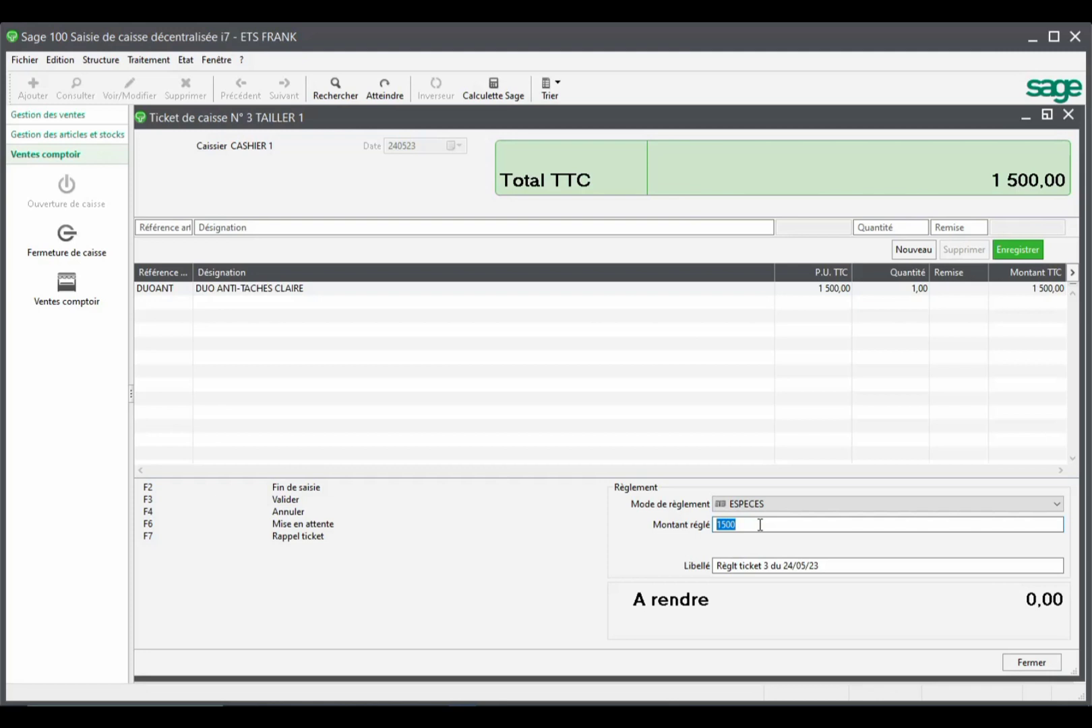
pyautogui.write('5000')
pyautogui.press('F3')
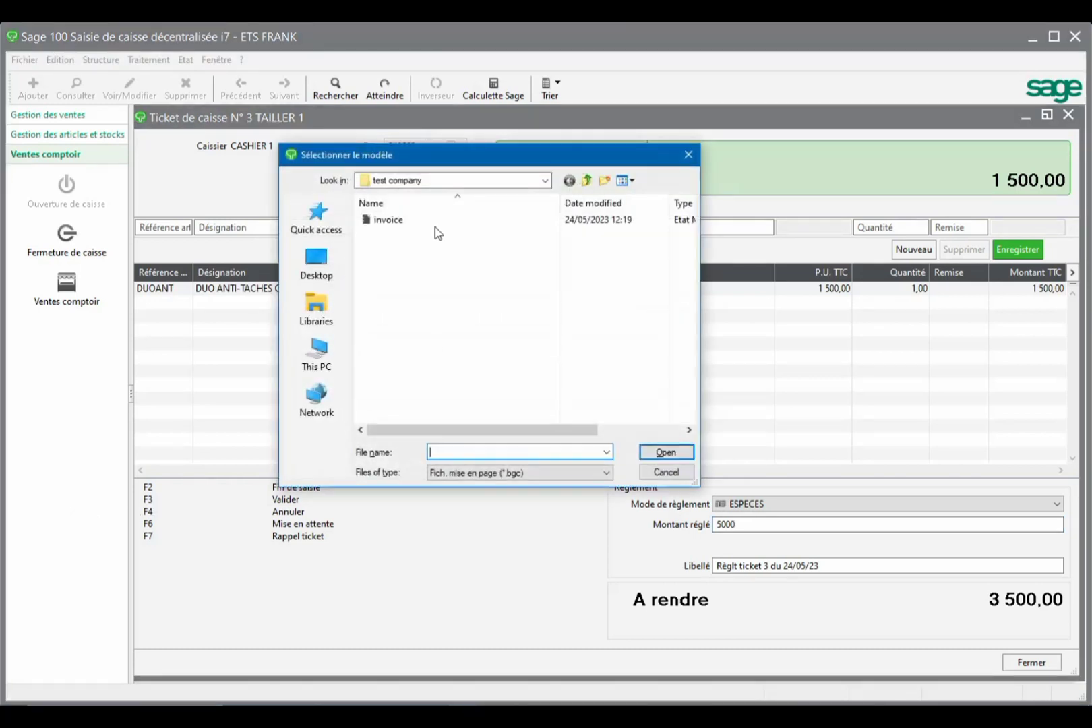
# Preview the validated ticket with the invoice layout from the test company folder and close the preview.
pyautogui.doubleClick(435, 219)
pyautogui.click(609, 485)
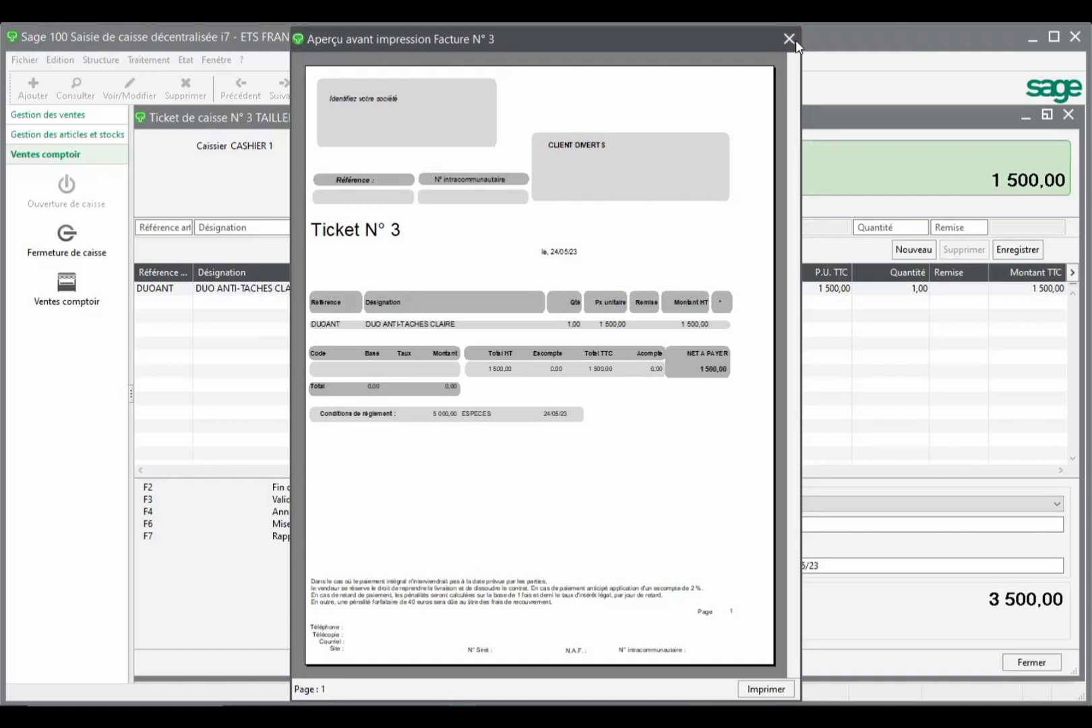
pyautogui.click(789, 38)
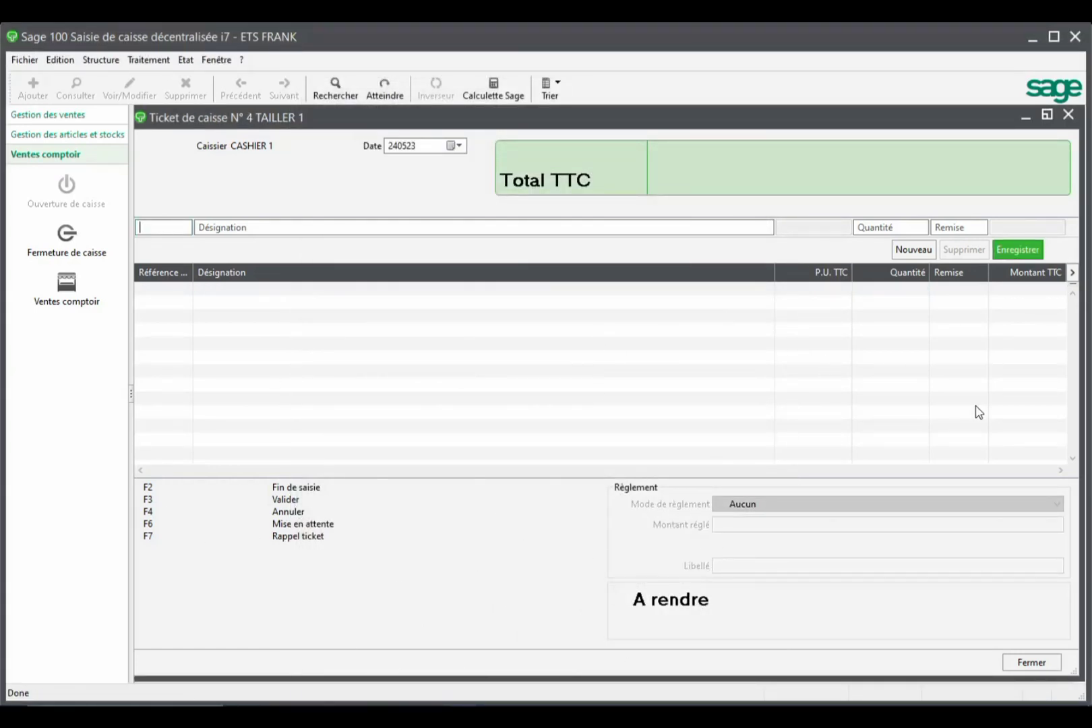
# Close the blank ticket window, reopen Ventes comptoir, and maximize it.
pyautogui.click(150, 60)
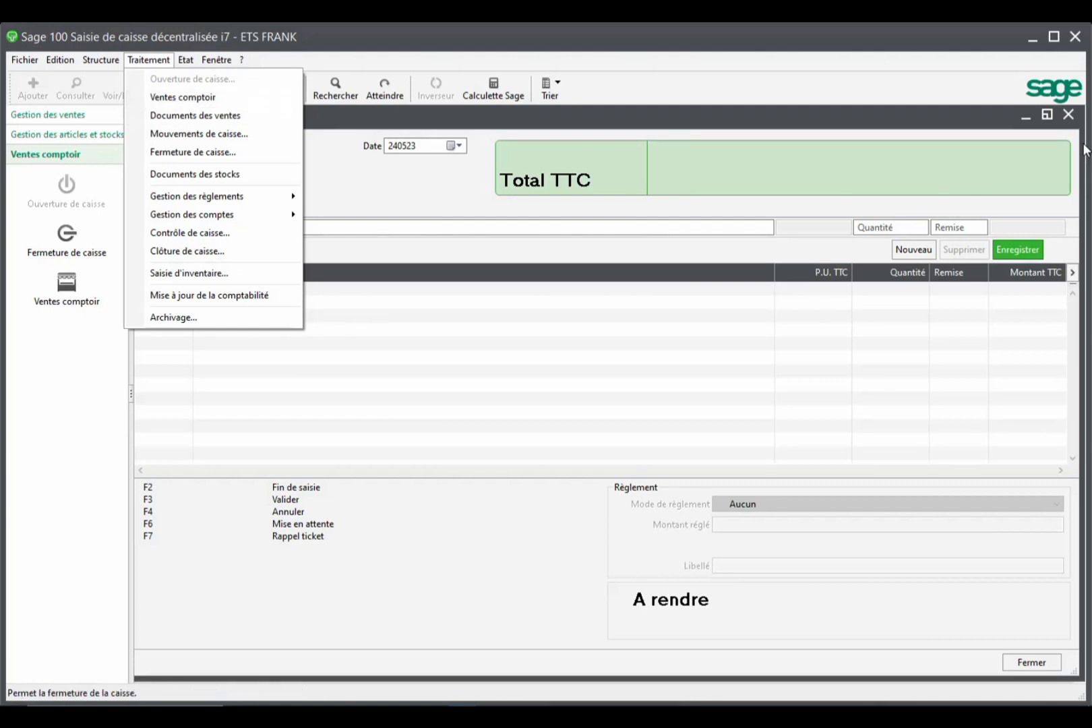
pyautogui.click(1068, 115)
pyautogui.click(148, 60)
pyautogui.click(180, 97)
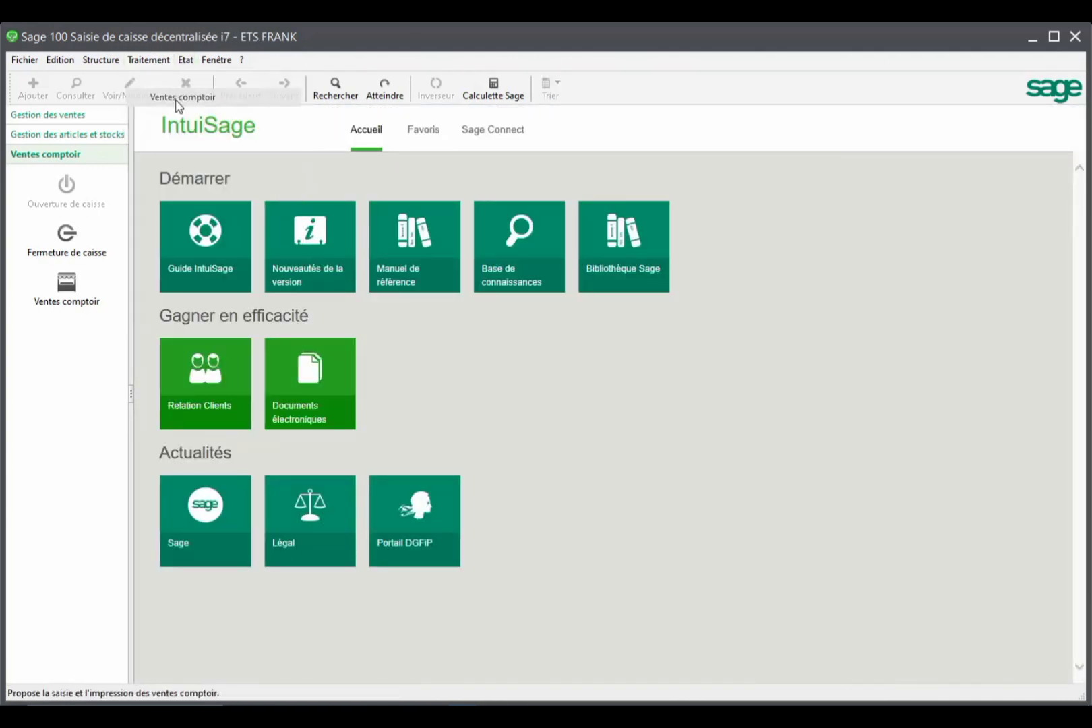
pyautogui.click(710, 132)
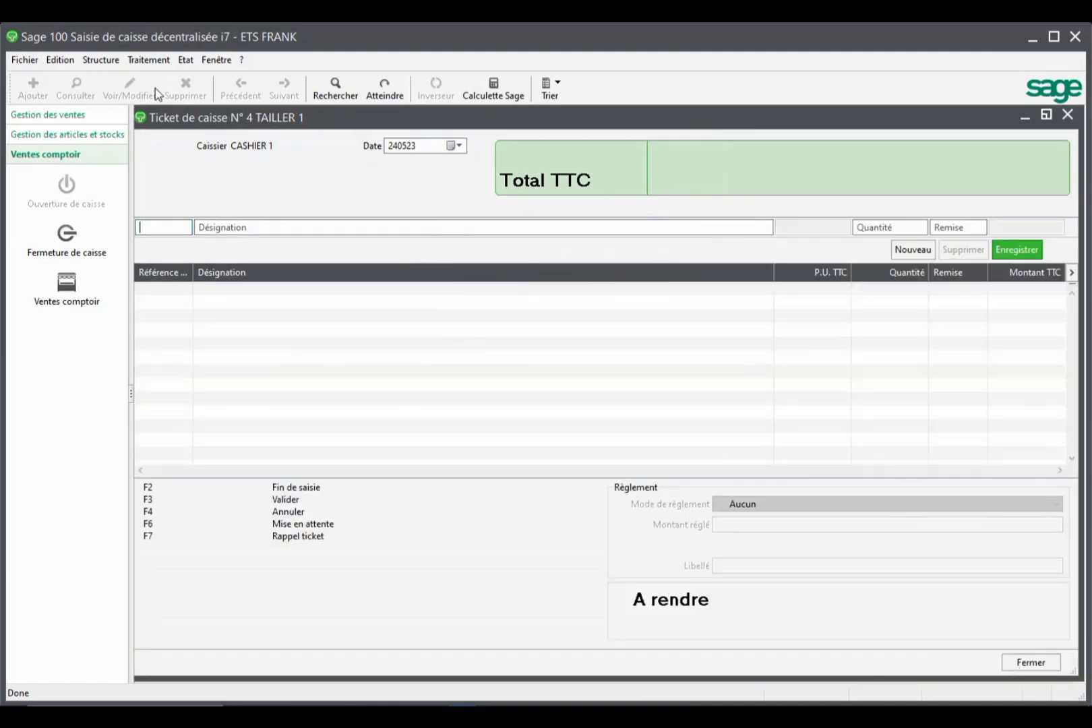
# Examine the current documents in Documents des ventes for the counter sale's document.
pyautogui.click(159, 61)
pyautogui.click(192, 116)
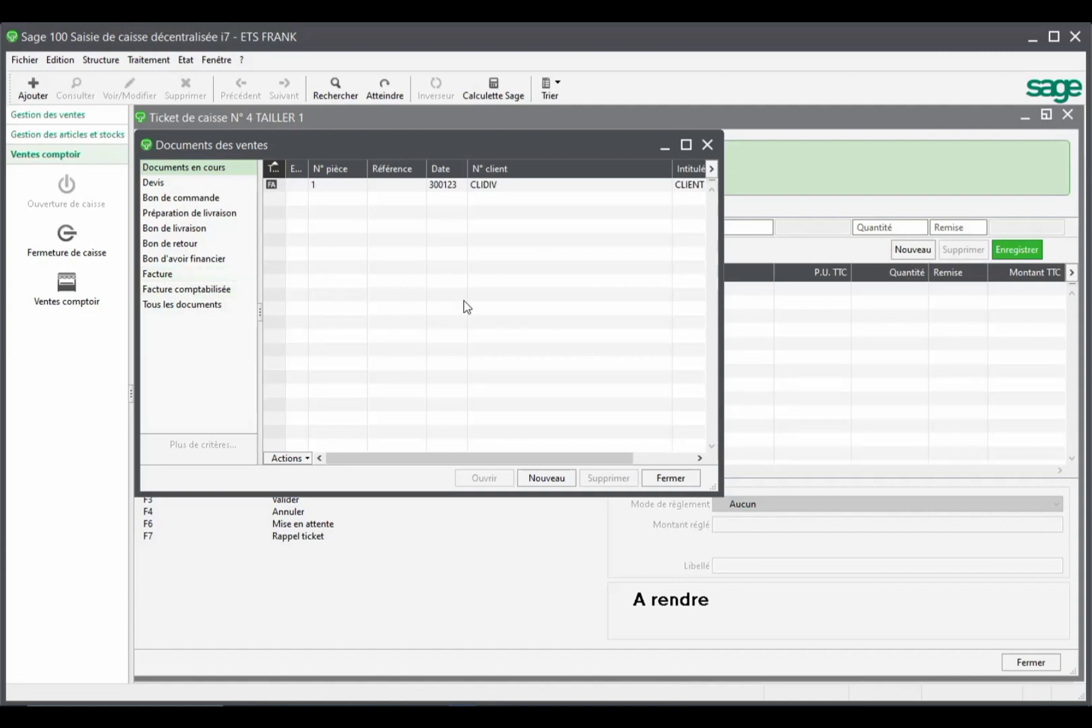
pyautogui.moveTo(546, 144); pyautogui.dragTo(612, 194)
pyautogui.click(779, 194)
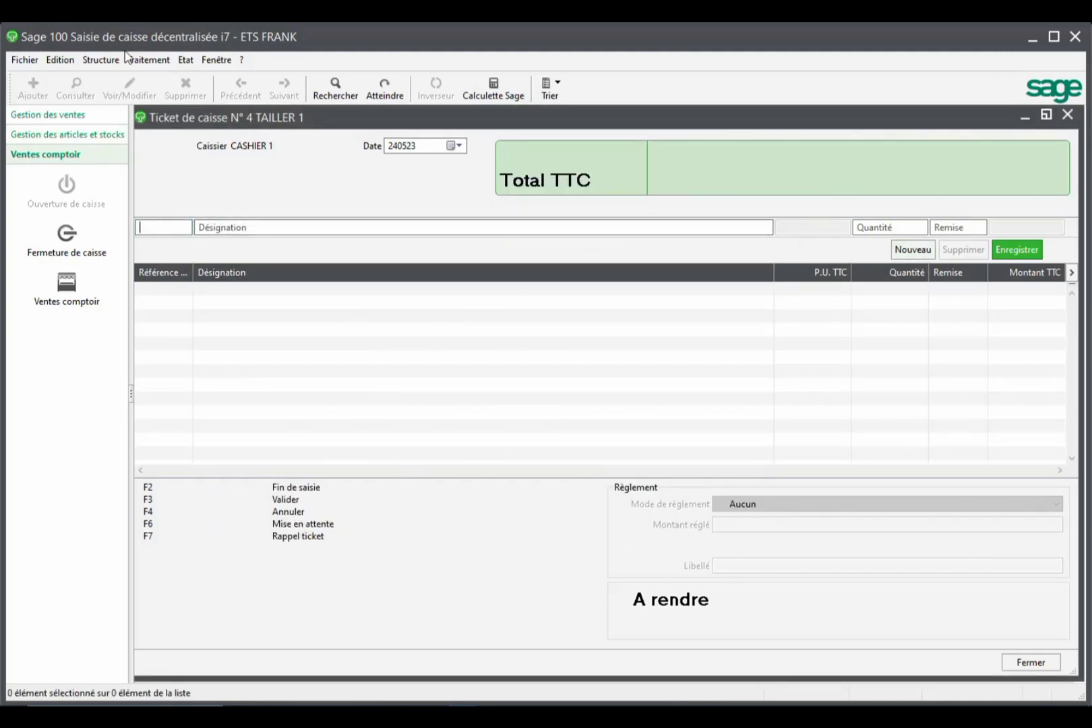
pyautogui.click(149, 60)
pyautogui.click(208, 116)
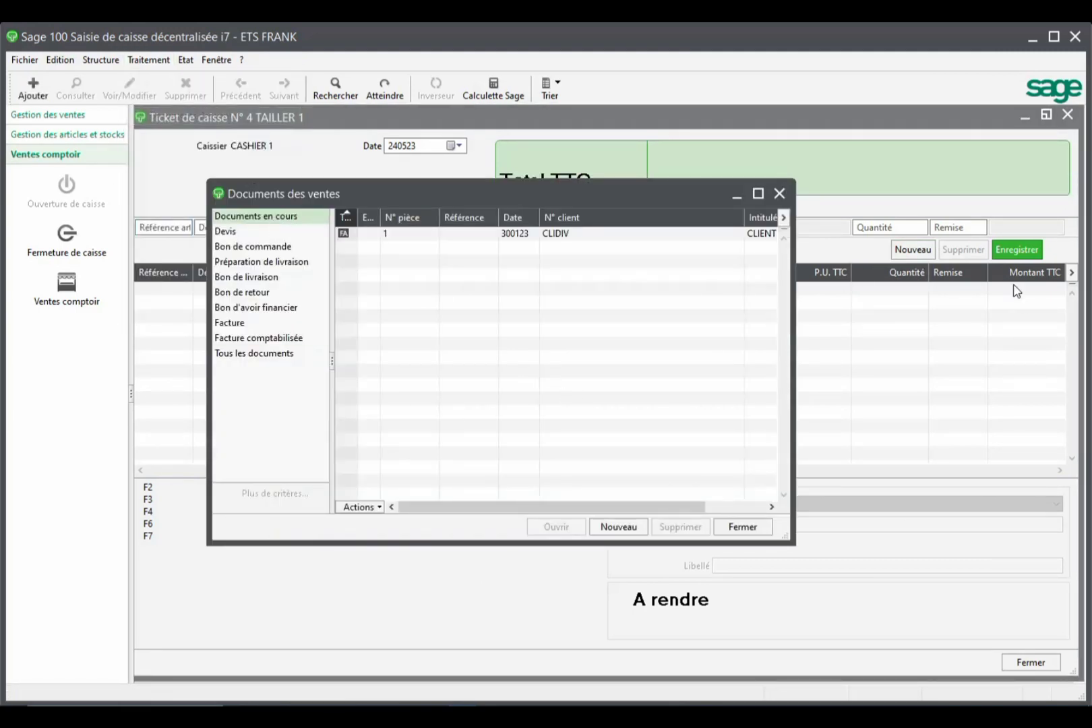
pyautogui.press('Escape')
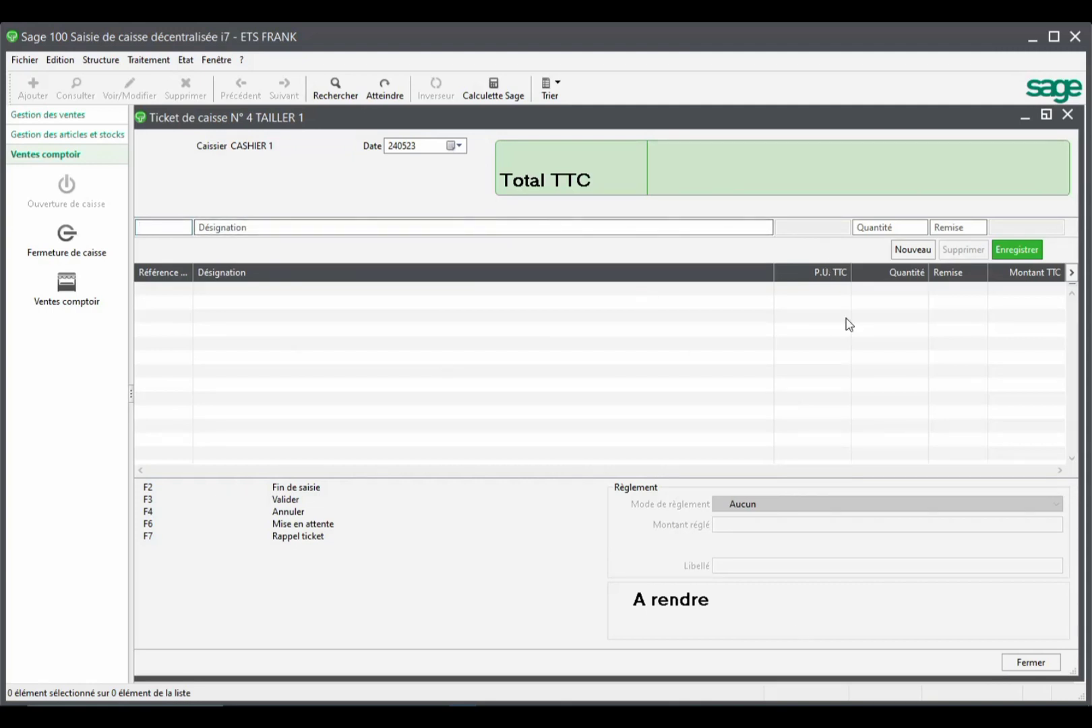
pyautogui.click(150, 60)
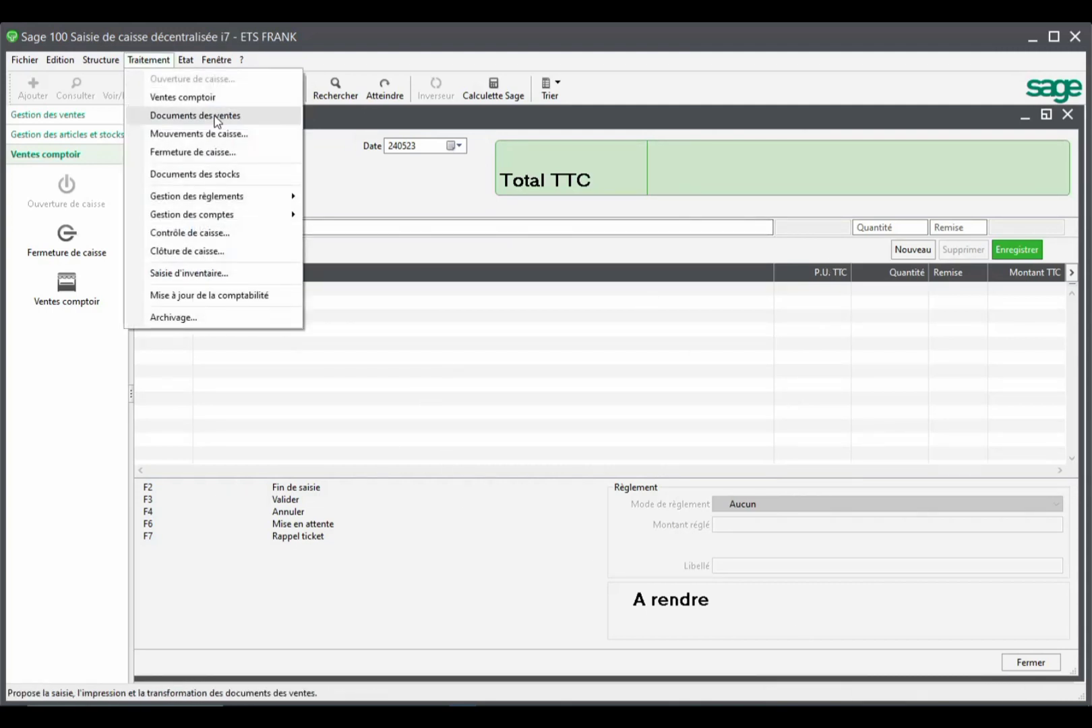
pyautogui.click(216, 116)
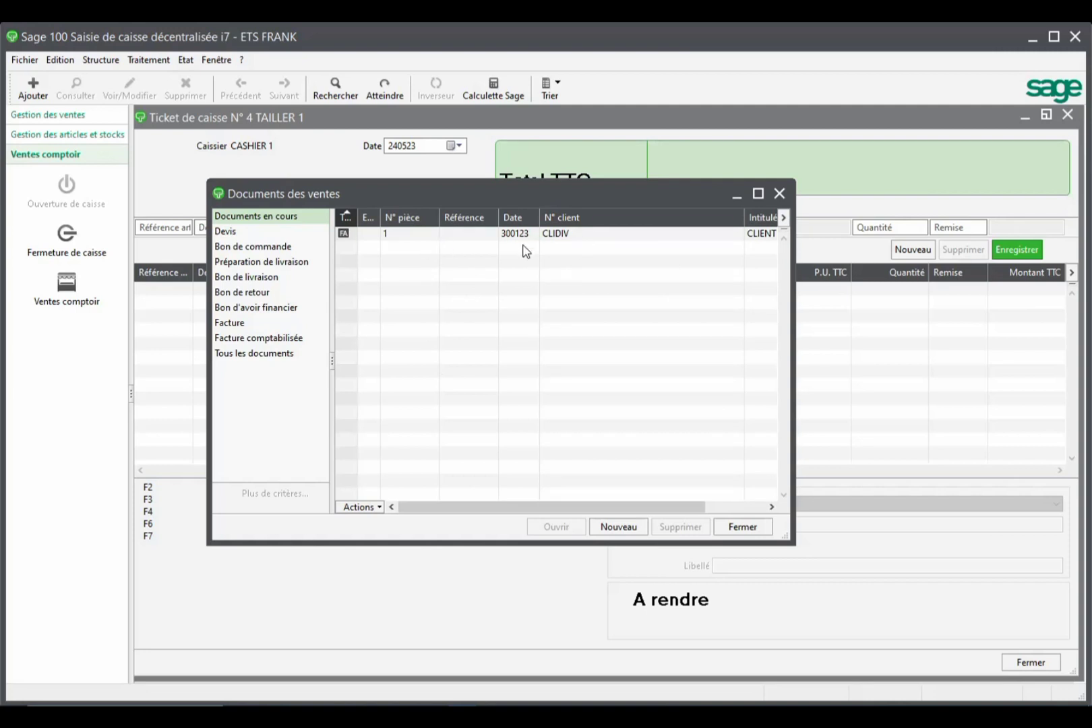
pyautogui.click(780, 193)
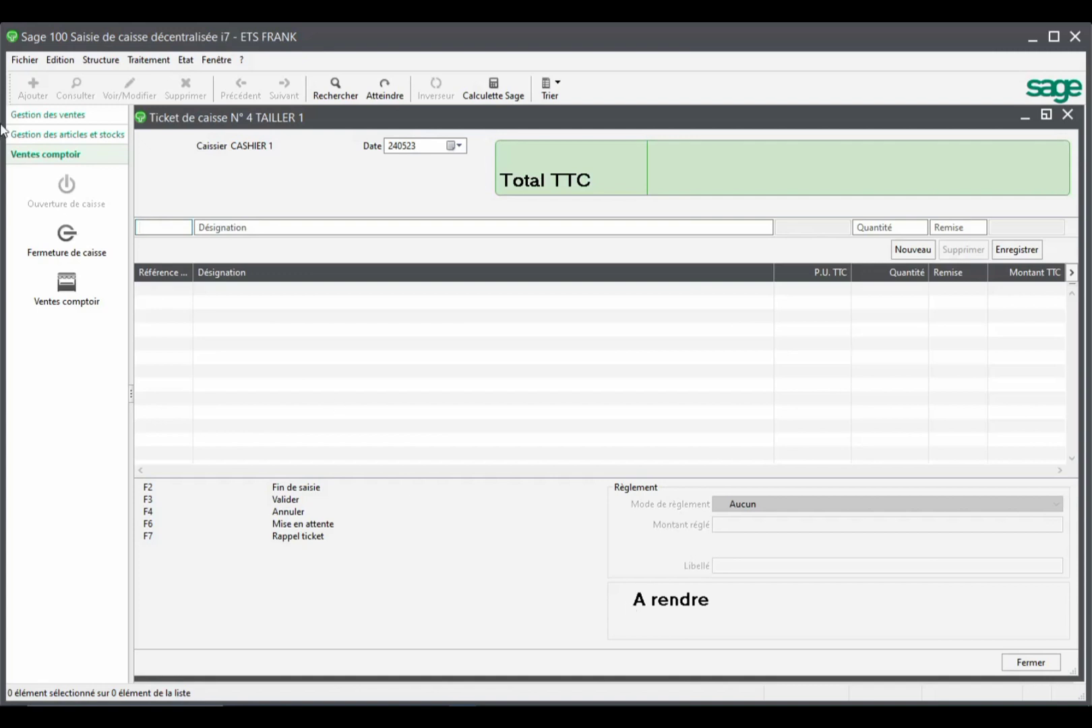
# Set the default document of entry screen SCREEEN 1 to Facture in the Caisses company parameters, save it, and close the parameters.
pyautogui.click(24, 59)
pyautogui.click(75, 156)
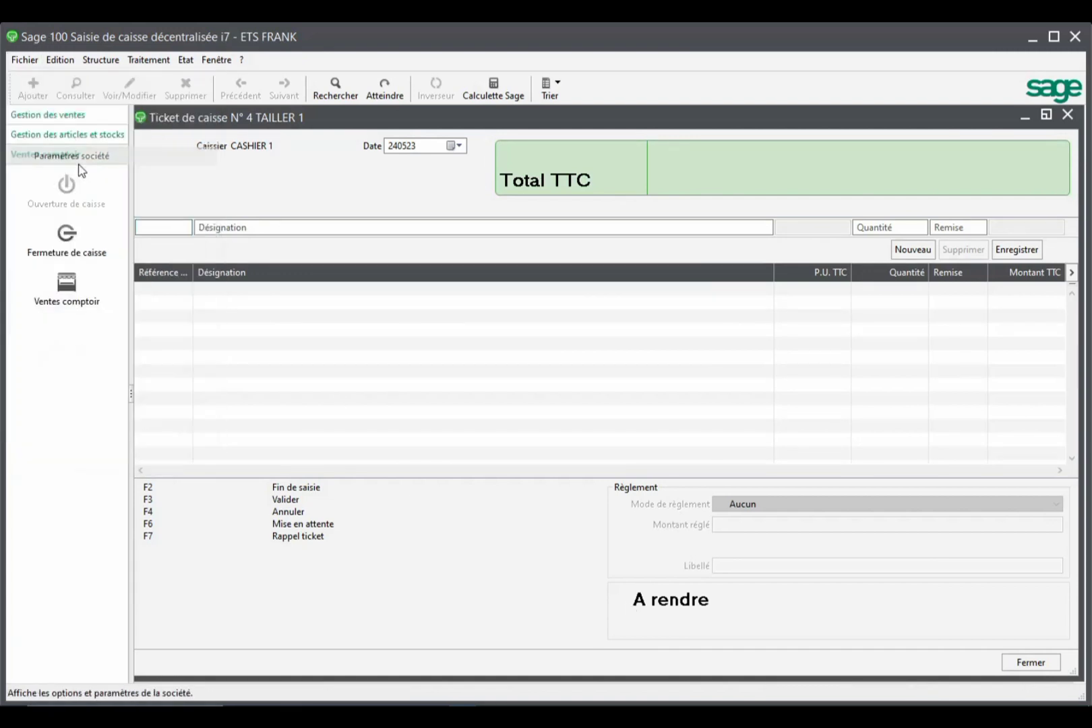
pyautogui.click(464, 292)
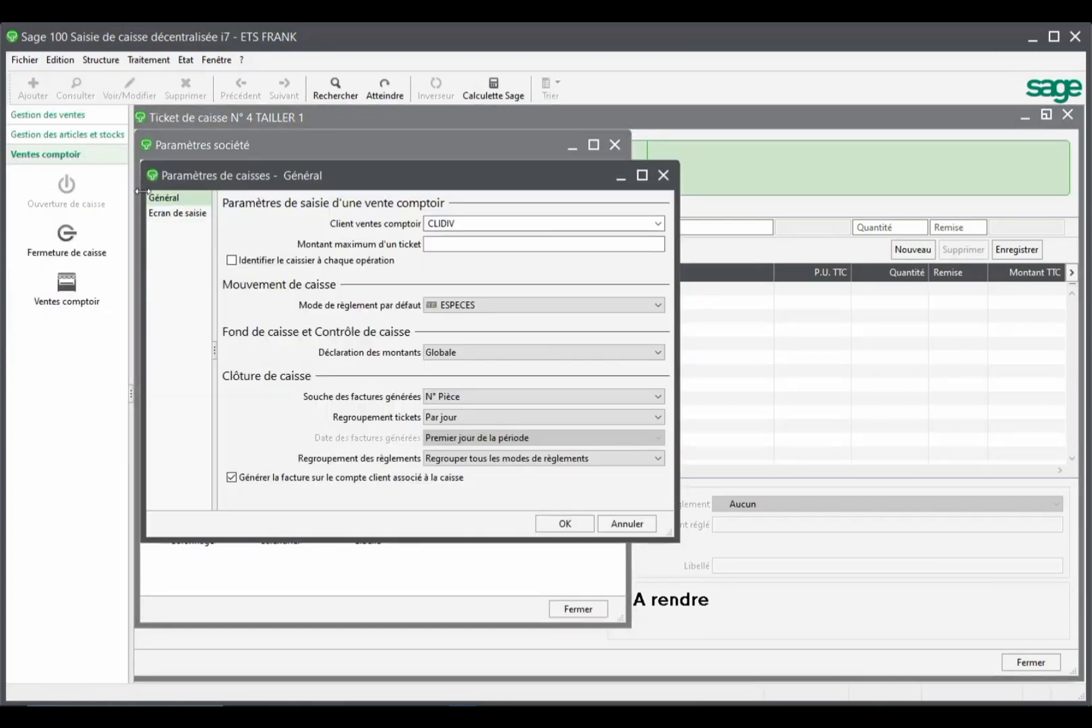
pyautogui.click(177, 213)
pyautogui.click(229, 271)
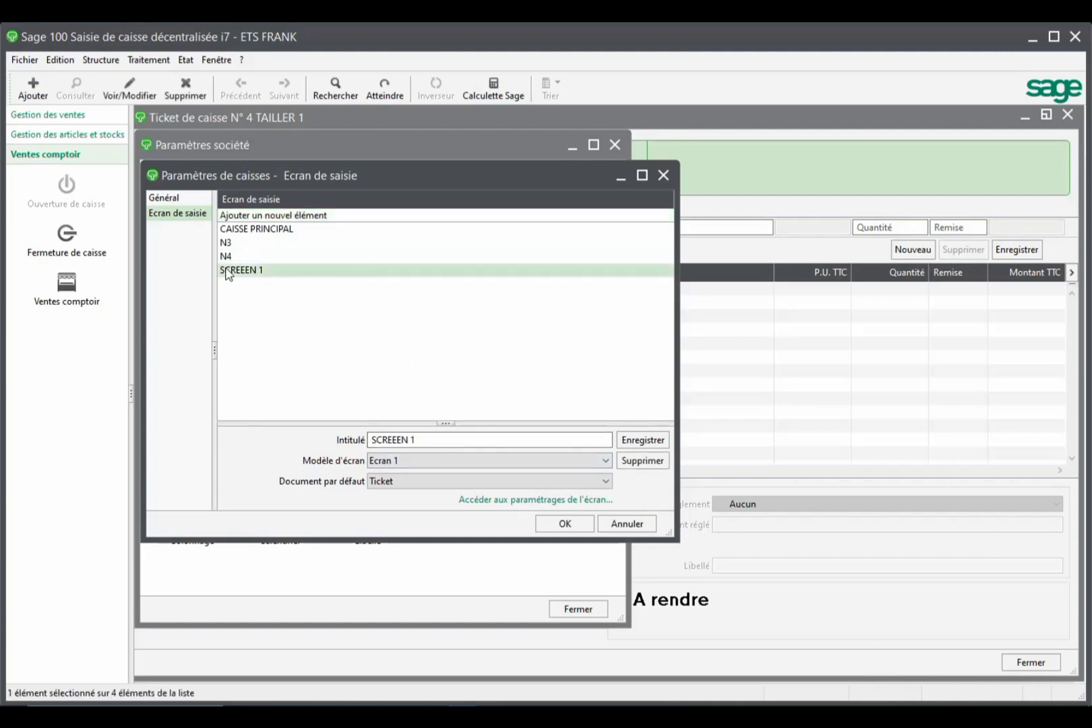
pyautogui.click(382, 486)
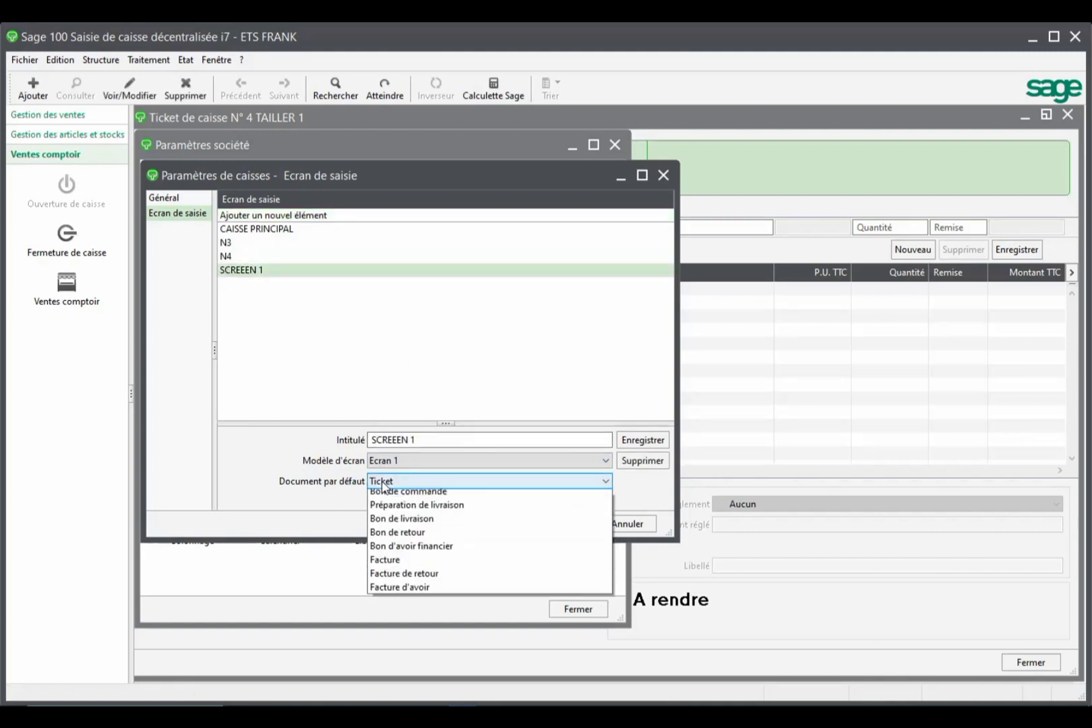
pyautogui.click(411, 600)
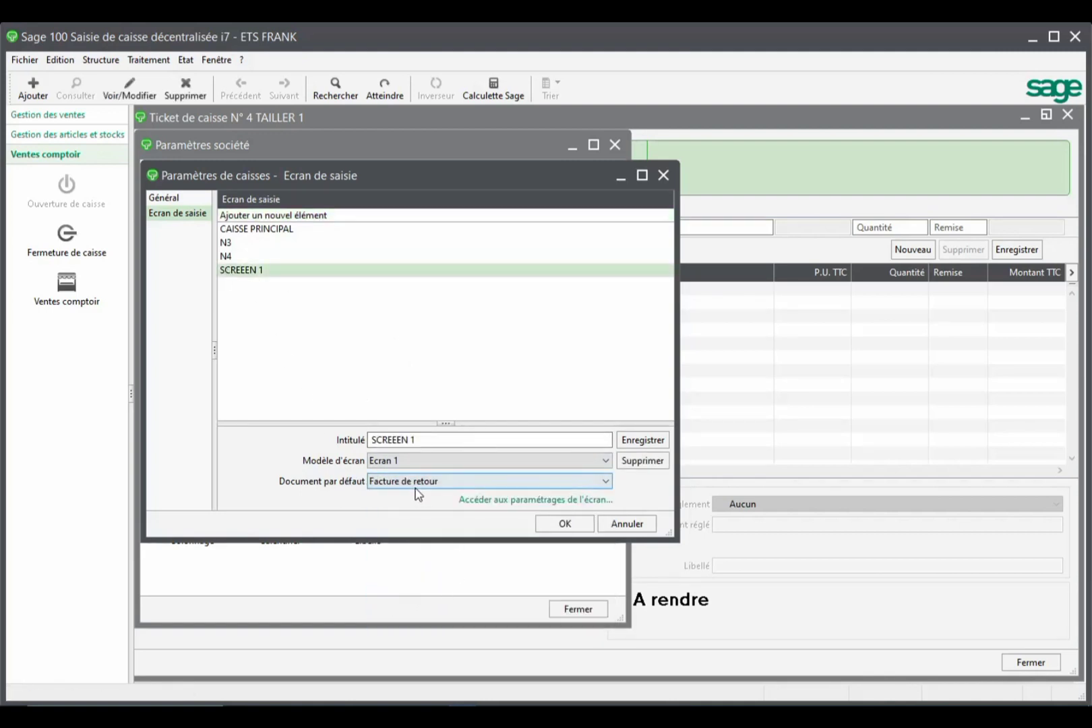
pyautogui.click(412, 481)
pyautogui.click(404, 590)
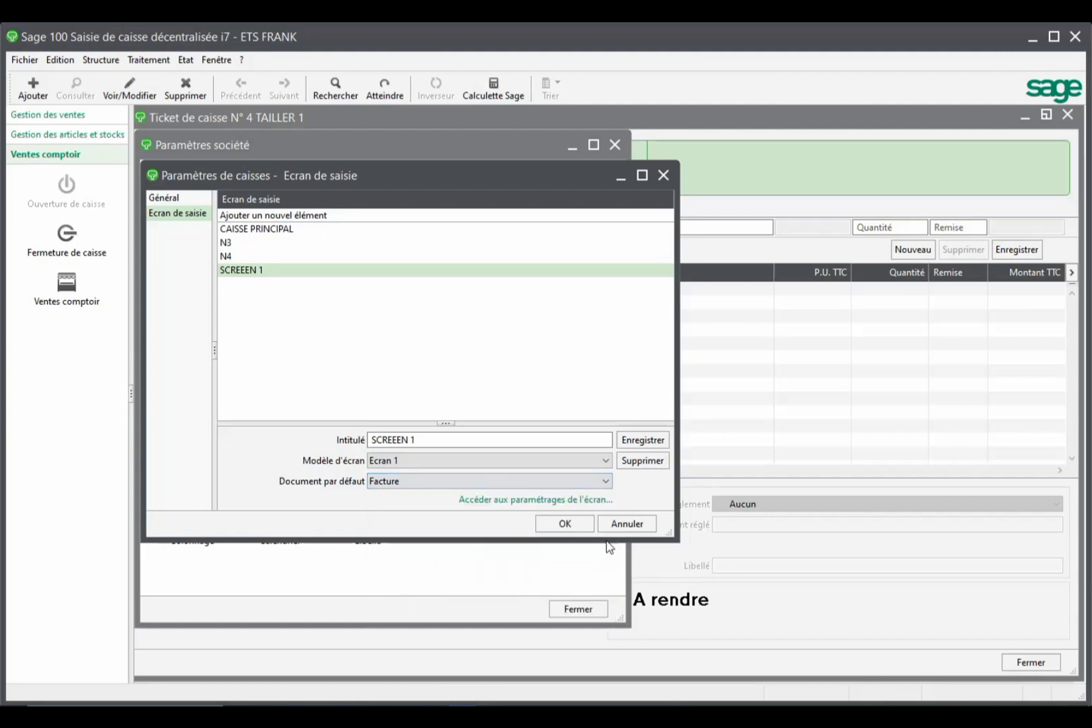
pyautogui.click(650, 444)
pyautogui.click(564, 523)
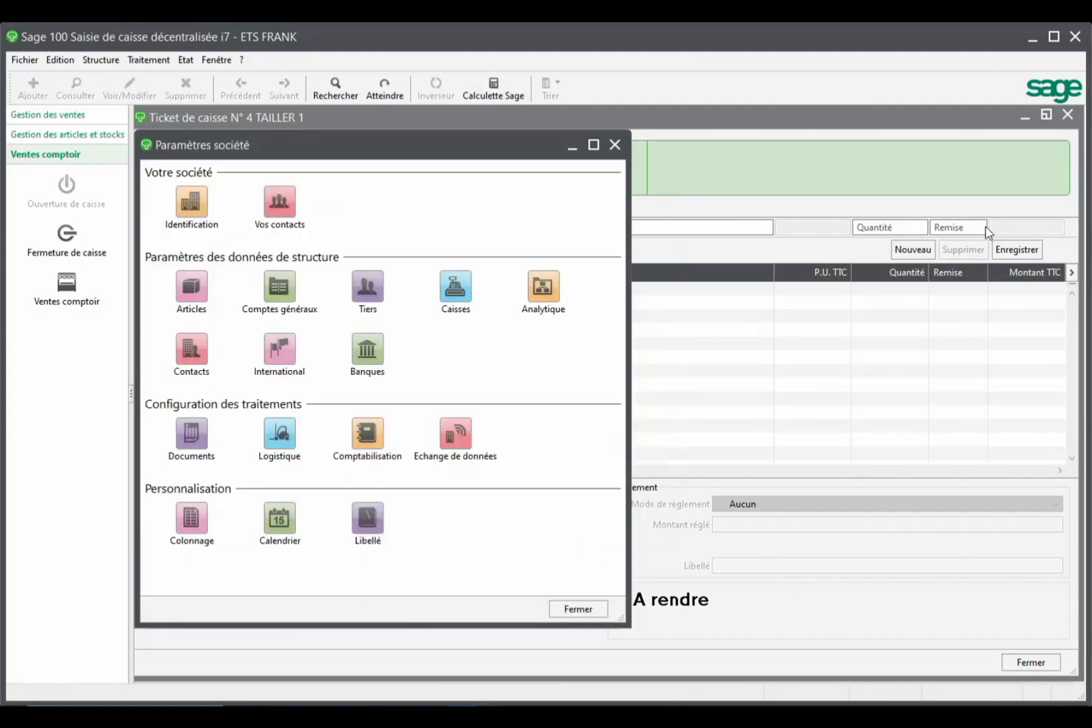
pyautogui.press('Escape')
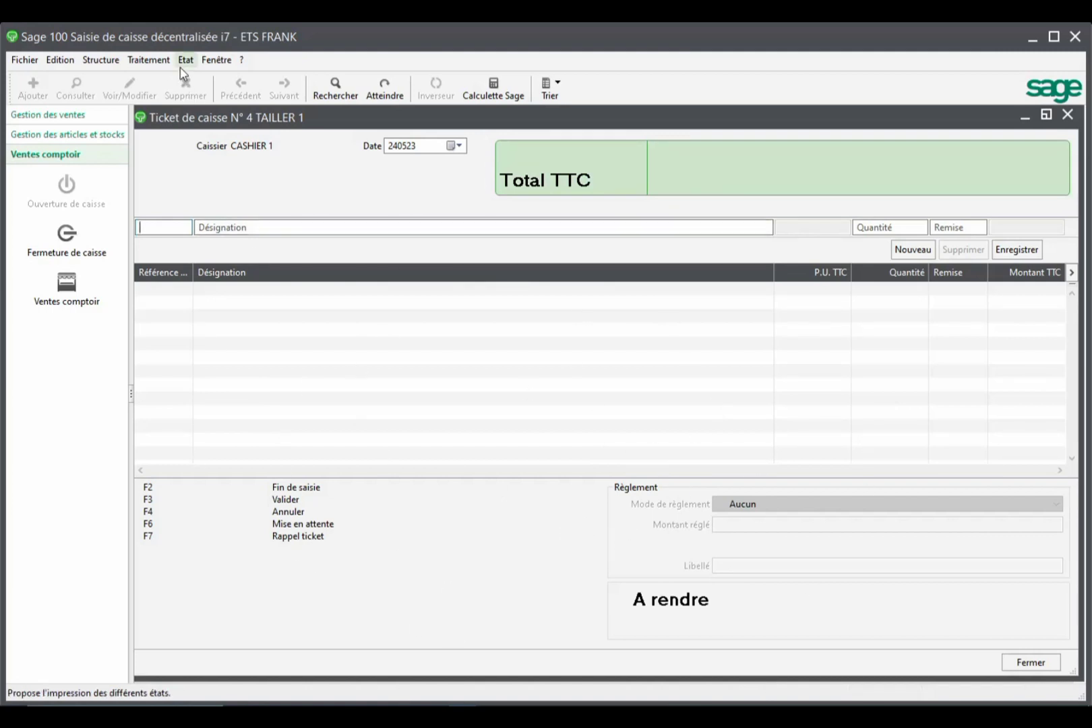
# Set the default document of entry screen SCREEEN 1 to Ticket in the Caisses parameters, save it, and close the company parameters.
pyautogui.click(148, 59)
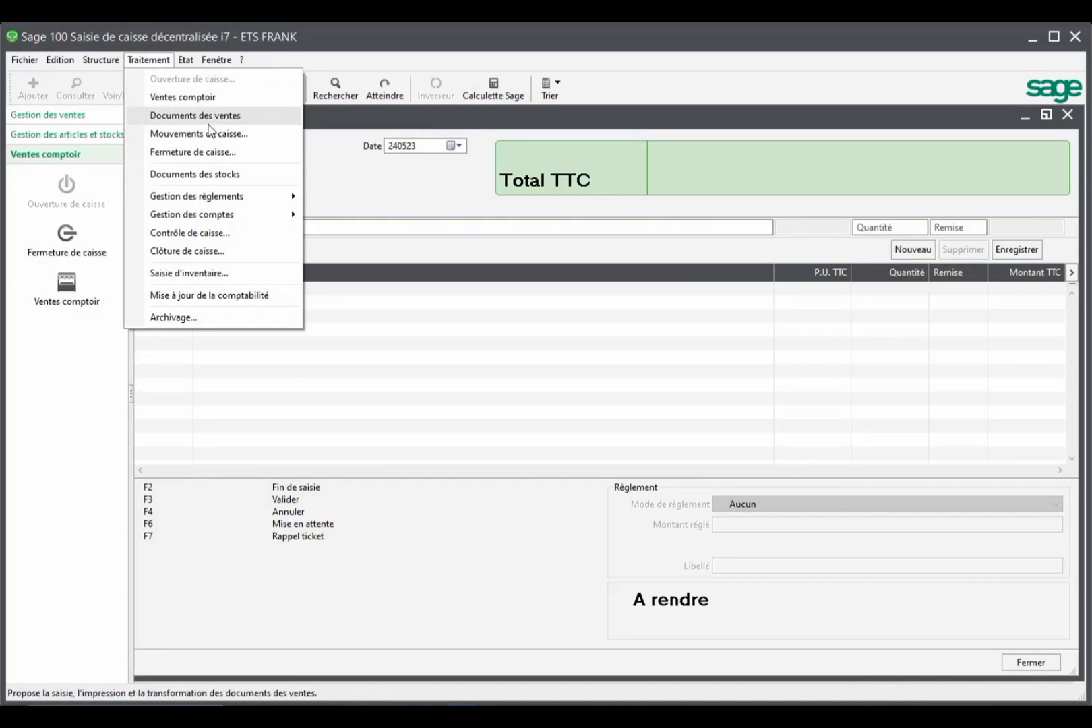
pyautogui.click(25, 60)
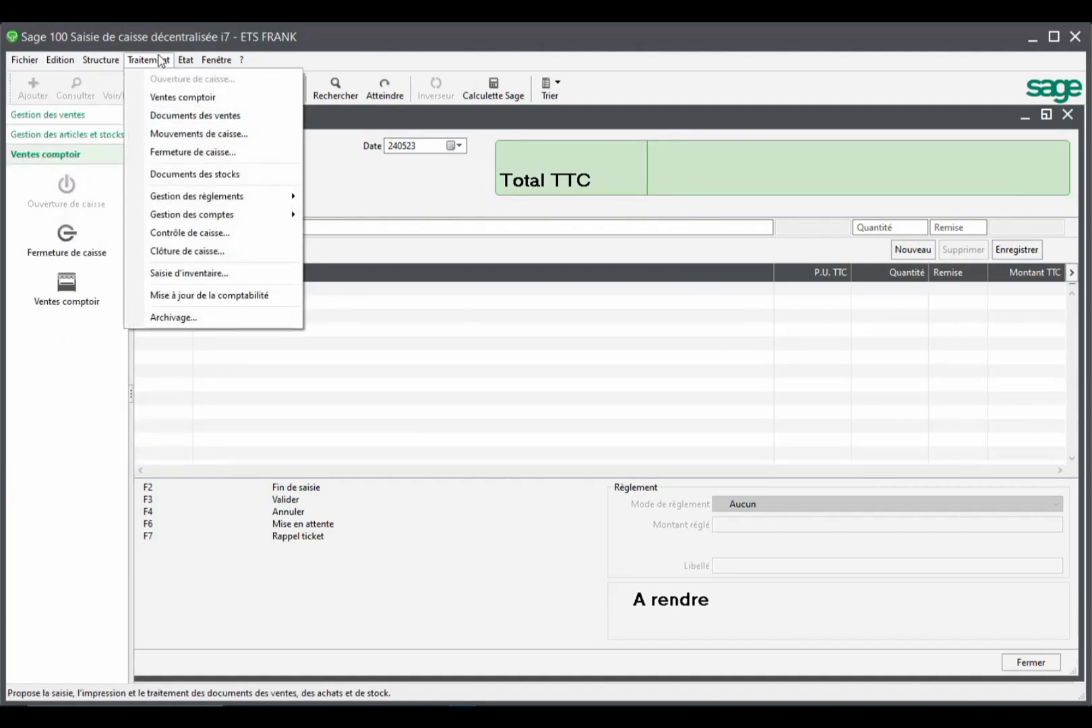
pyautogui.click(82, 159)
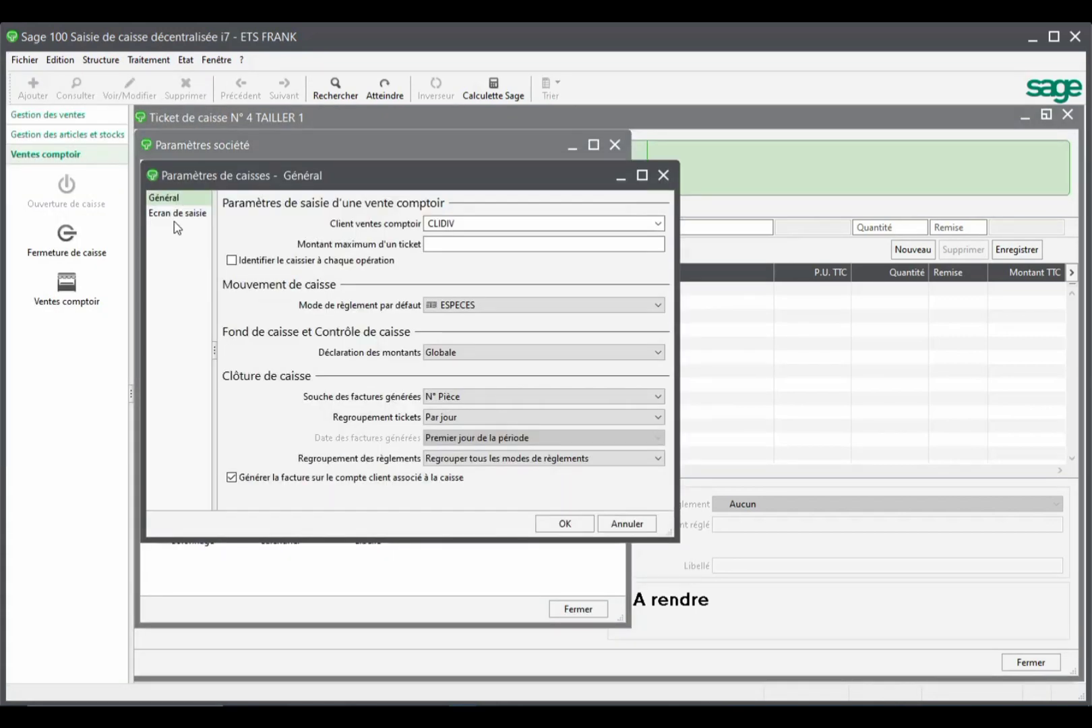
pyautogui.click(176, 214)
pyautogui.click(253, 270)
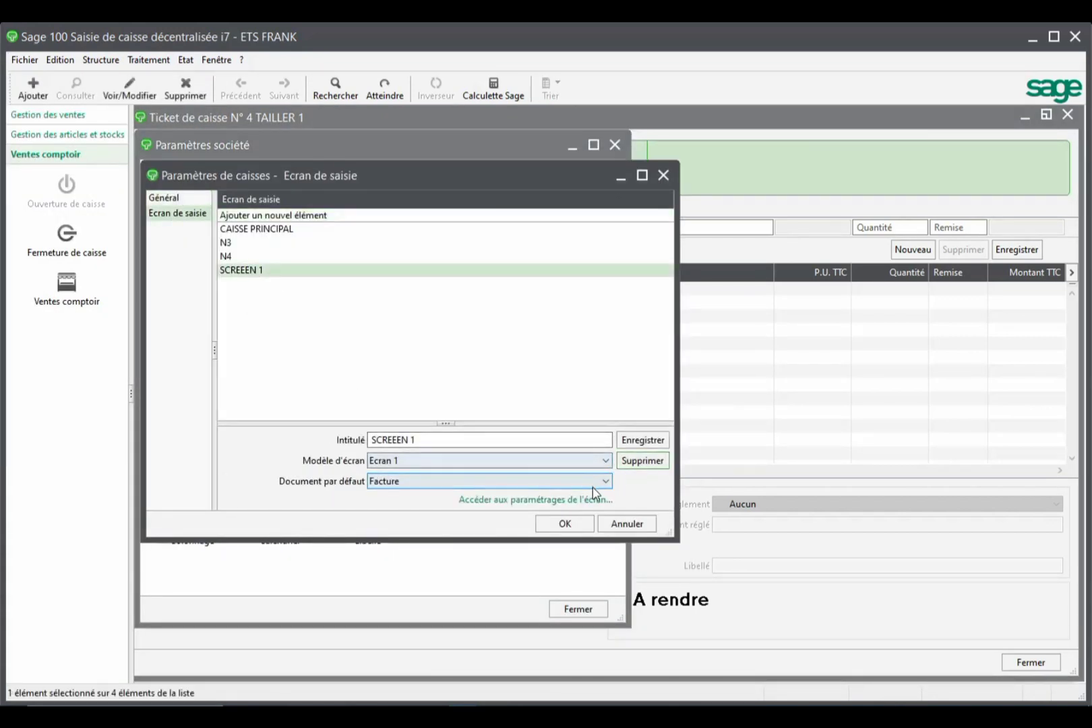
pyautogui.click(601, 481)
pyautogui.click(470, 497)
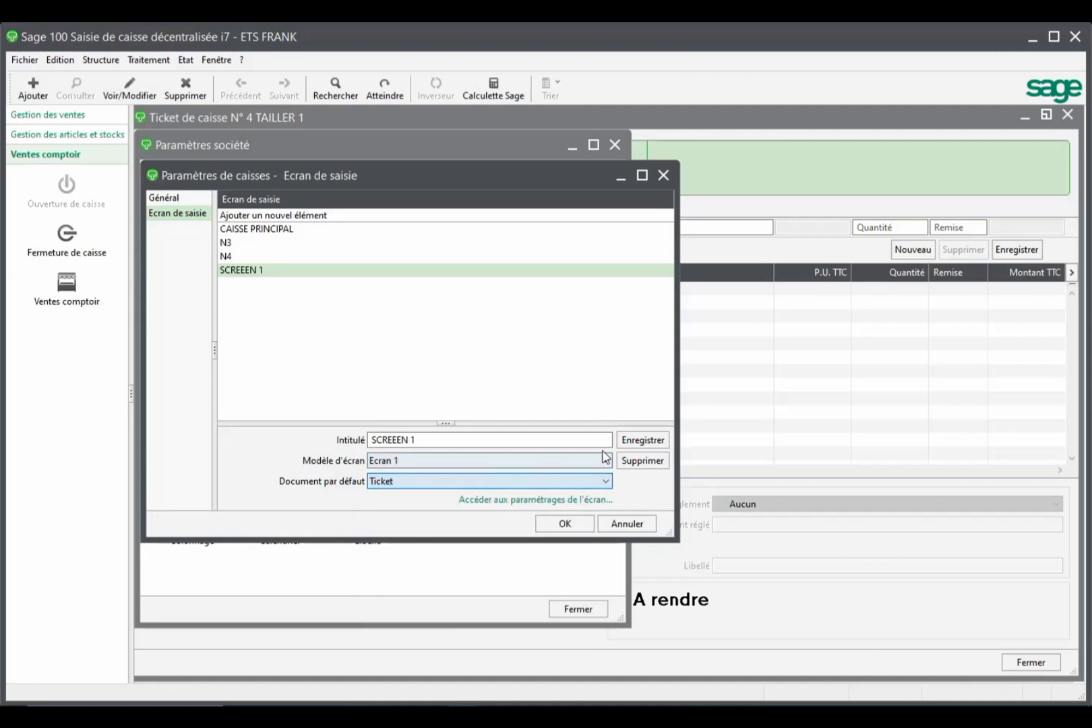
pyautogui.click(641, 440)
pyautogui.click(565, 523)
pyautogui.click(615, 144)
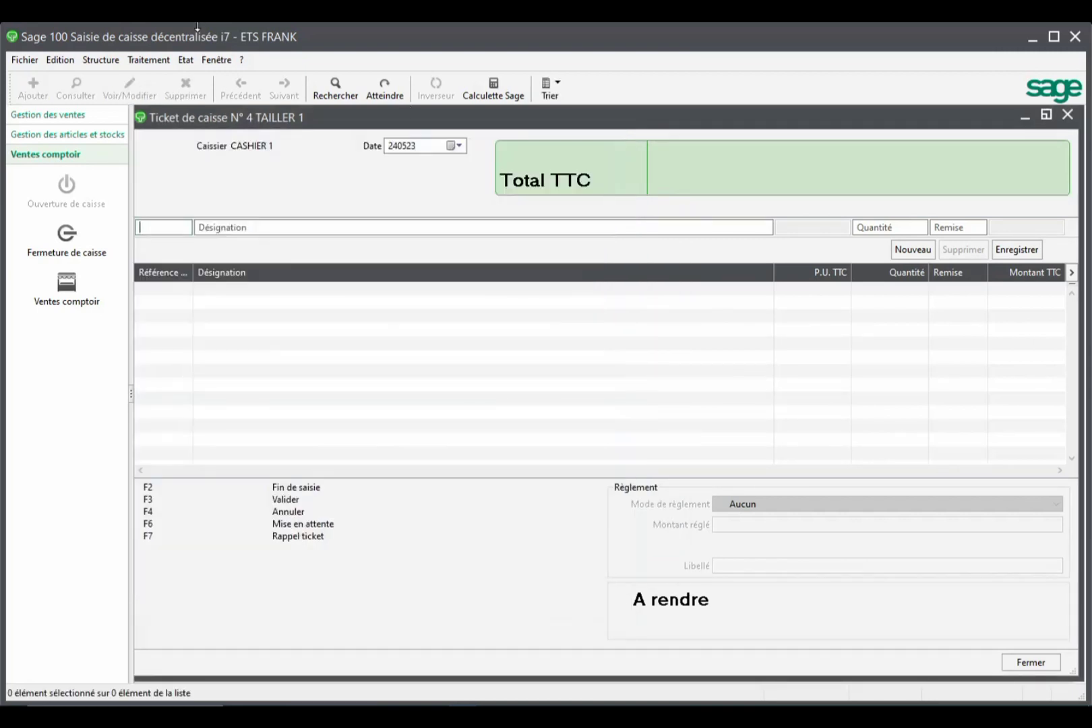
# Close the blank ticket window and run Fermeture de caisse for TAILLER 1 without resetting the register value to zero.
pyautogui.click(152, 60)
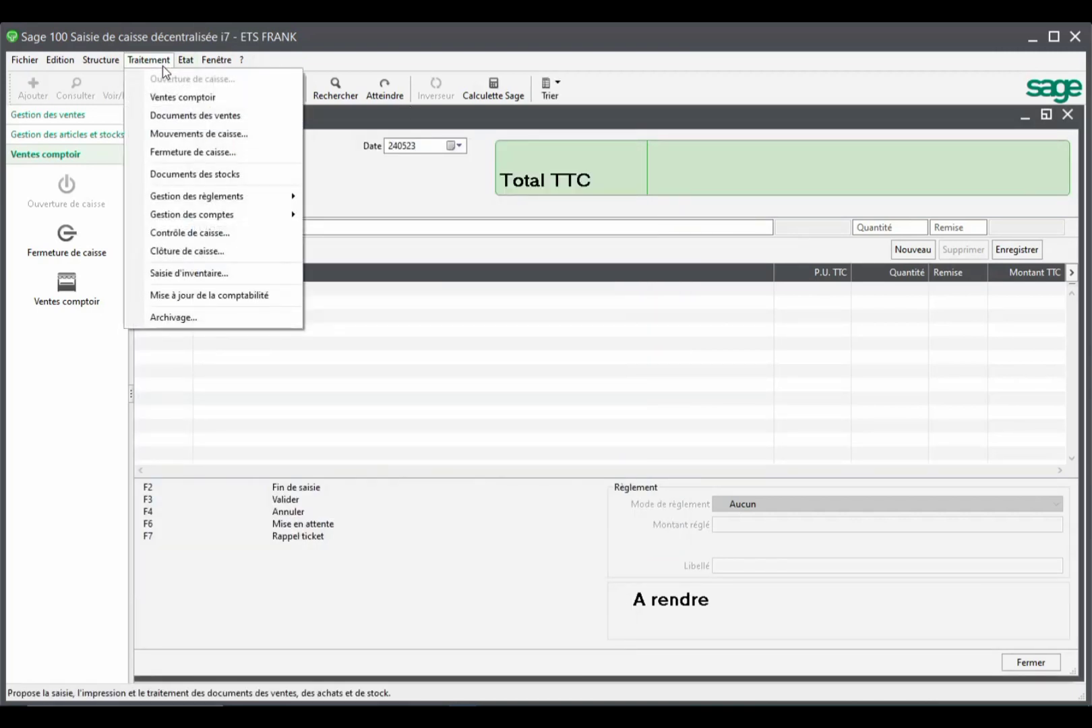
pyautogui.moveTo(180, 65)
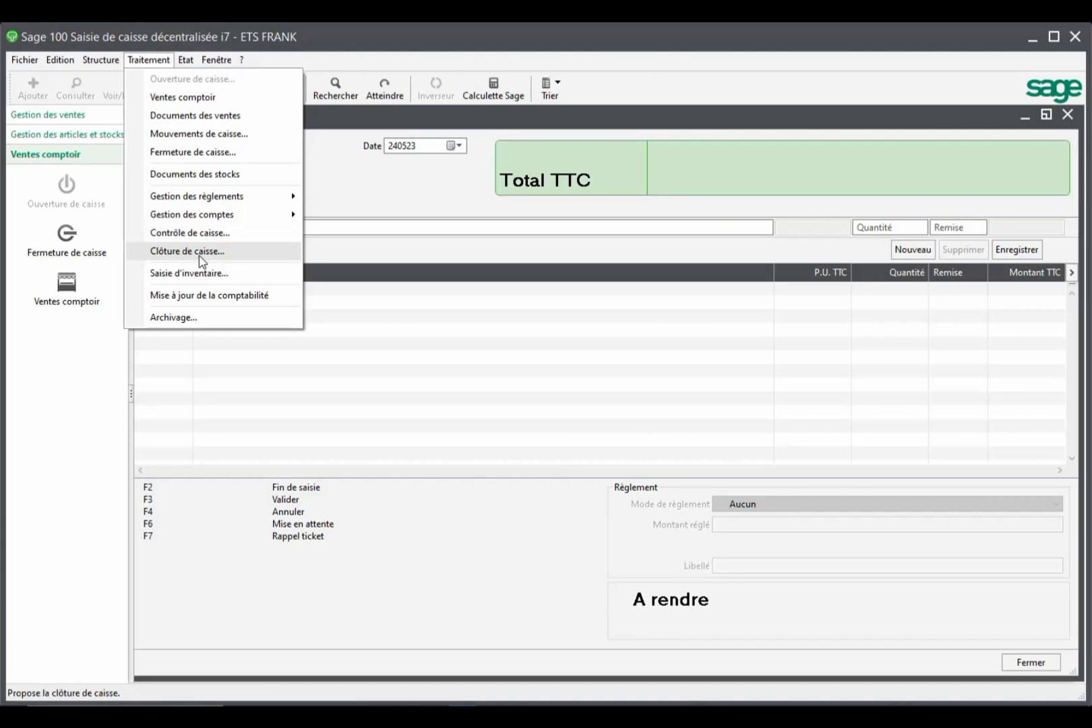
pyautogui.click(1068, 117)
pyautogui.click(67, 236)
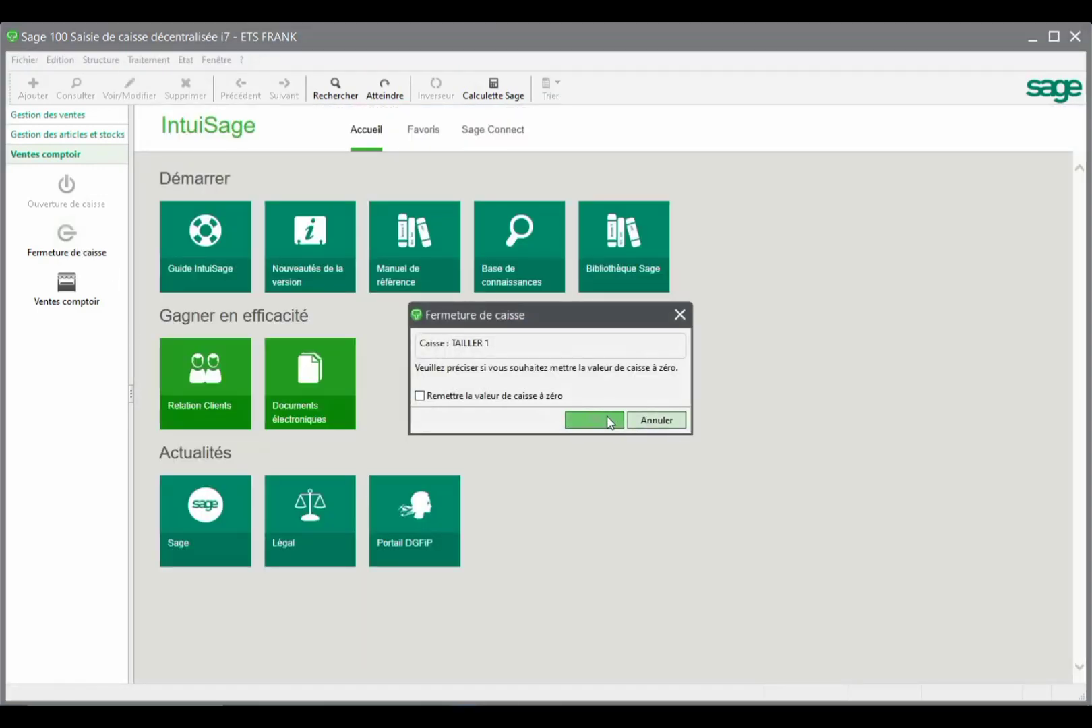
pyautogui.click(594, 419)
# Display the theoretical cash amounts of TAILLER 1 in Contrôle de caisse and close the check without validating it.
pyautogui.click(149, 60)
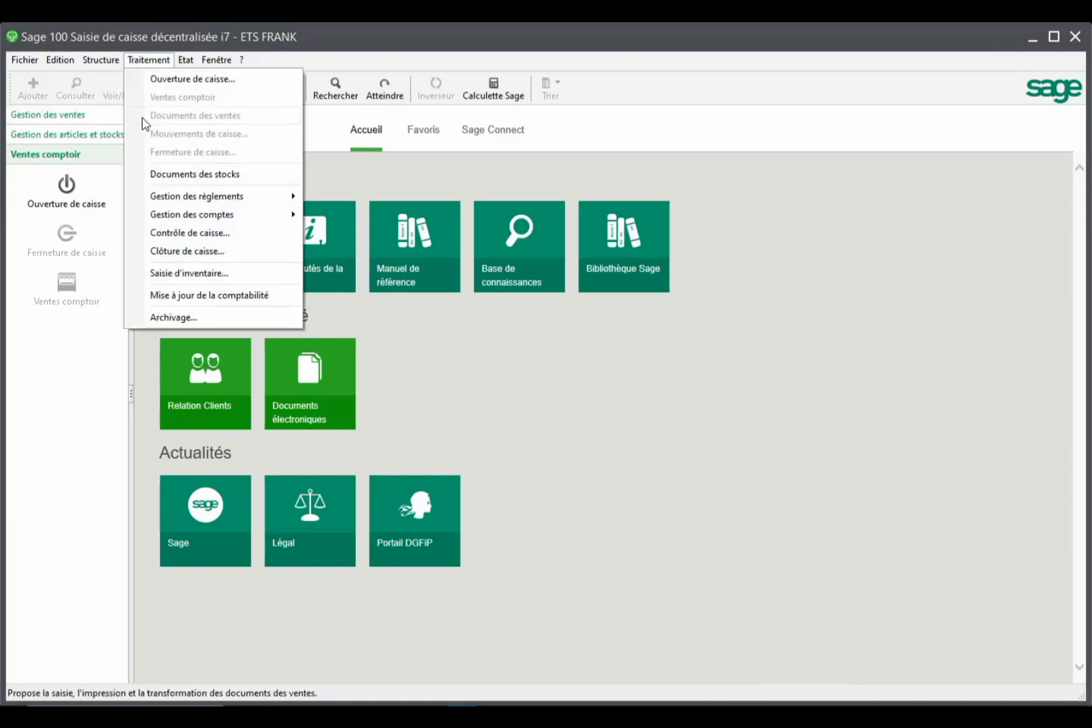
pyautogui.click(196, 235)
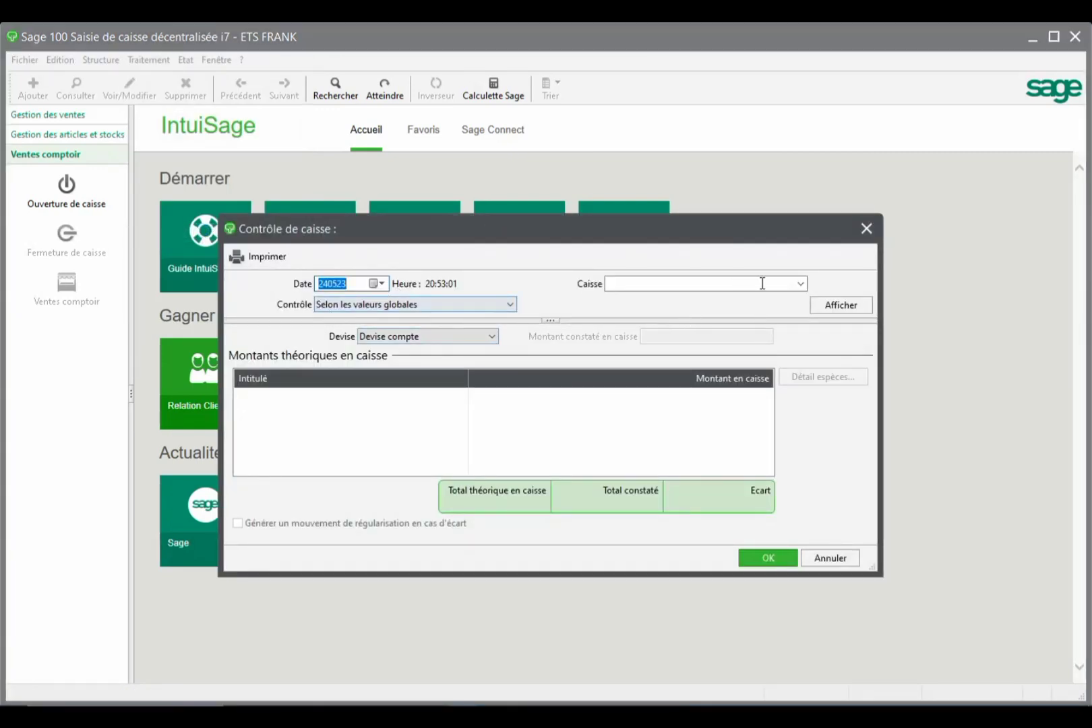
pyautogui.click(800, 283)
pyautogui.click(731, 308)
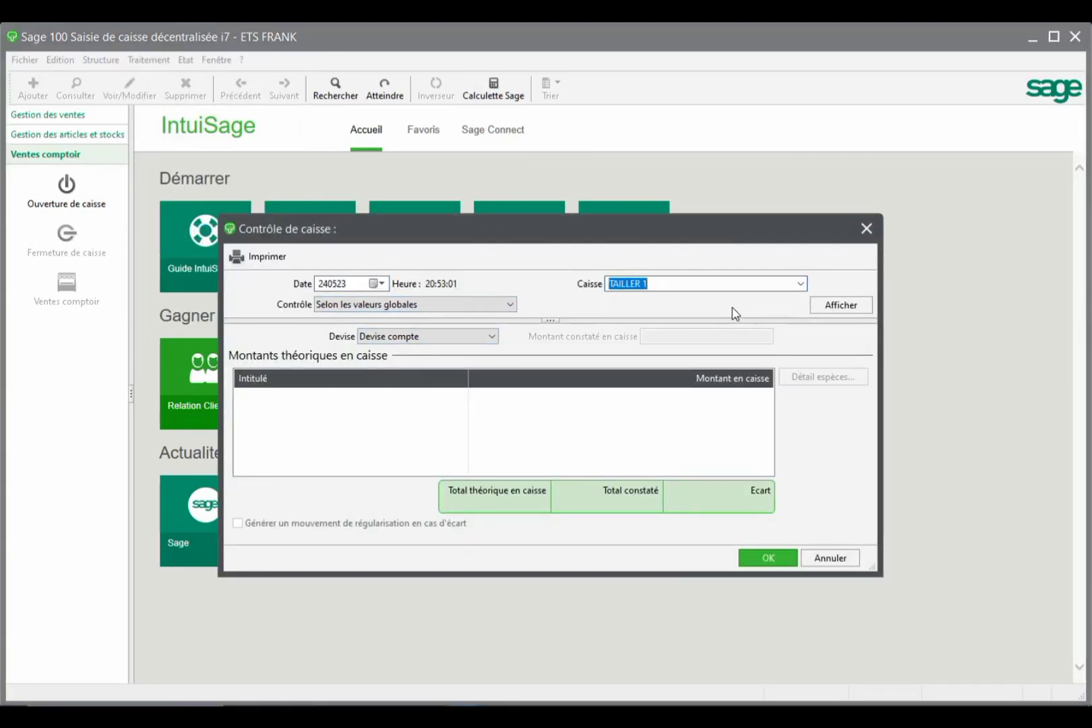
pyautogui.click(836, 306)
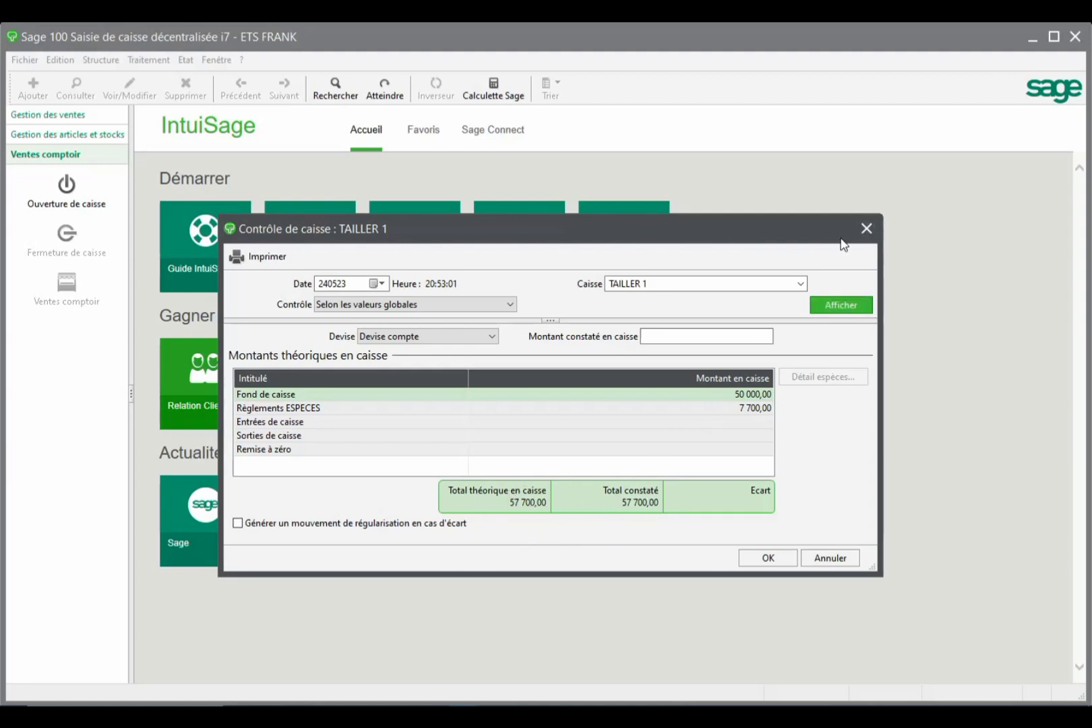
pyautogui.click(866, 228)
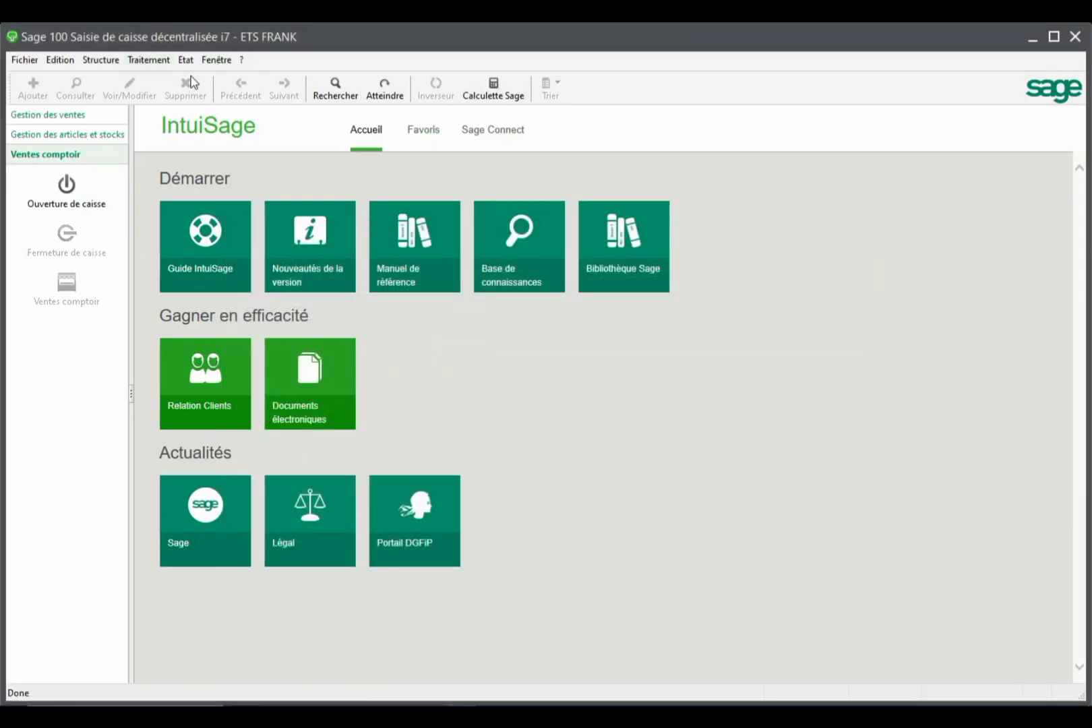
# Run Contrôle de caisse for TAILLER 1 according to global values, display its amounts, and validate the check.
pyautogui.click(185, 59)
pyautogui.click(148, 59)
pyautogui.click(188, 233)
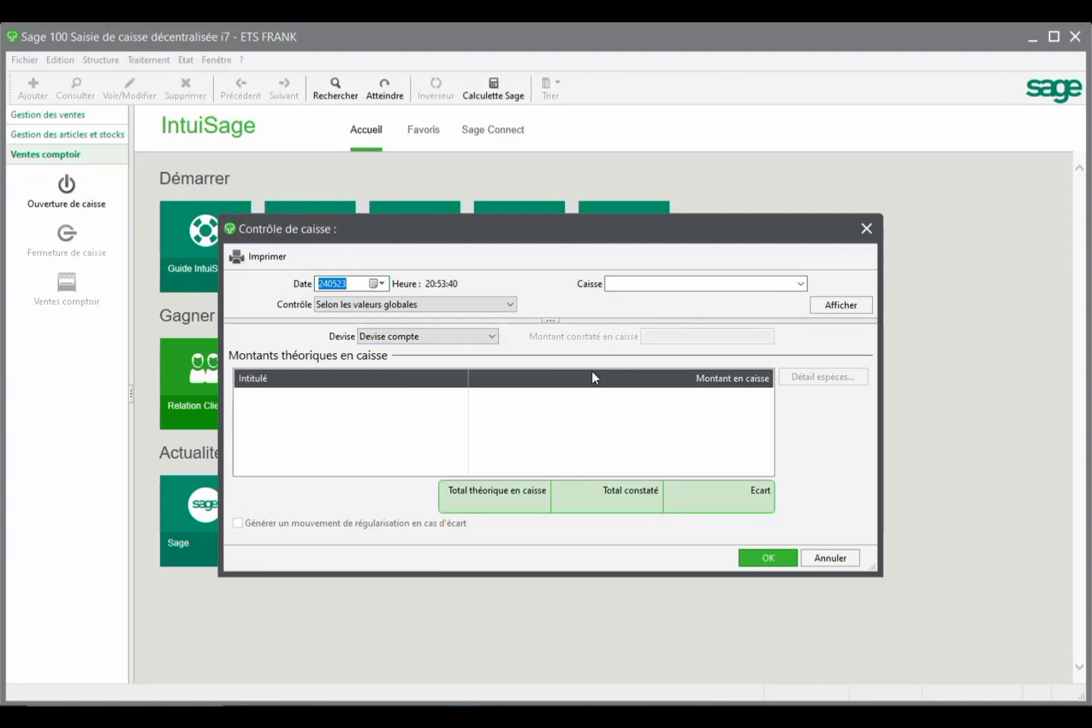
pyautogui.click(802, 283)
pyautogui.click(742, 314)
pyautogui.click(845, 306)
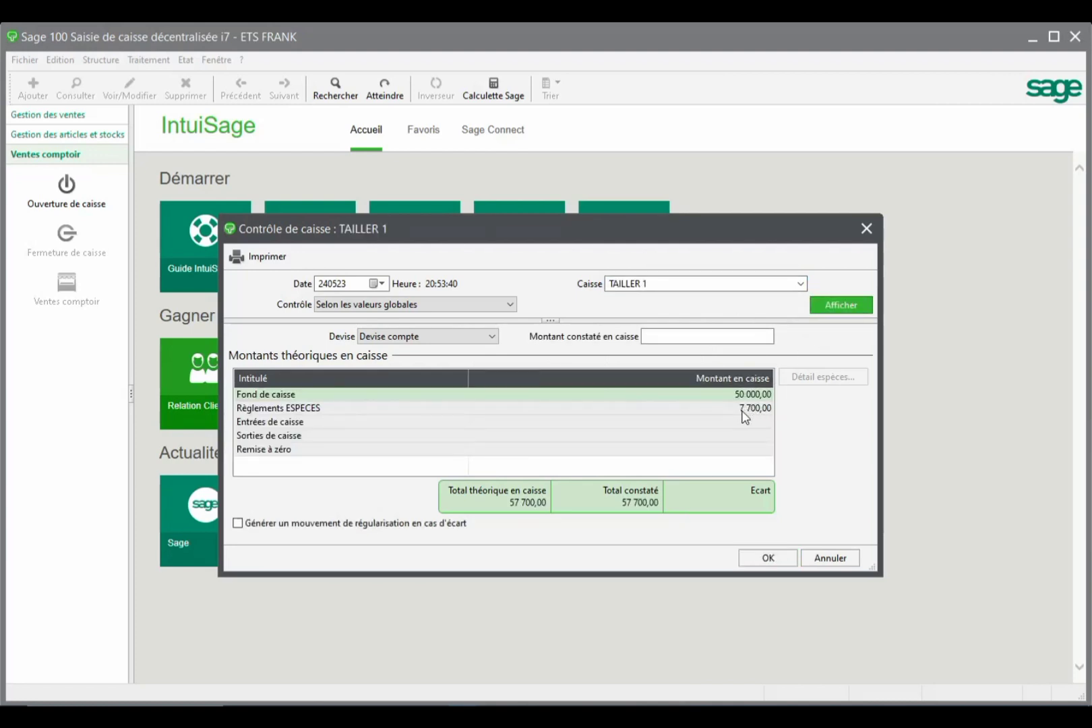
pyautogui.click(774, 563)
# View the list of registers in Gestion des caisses and close it.
pyautogui.click(148, 59)
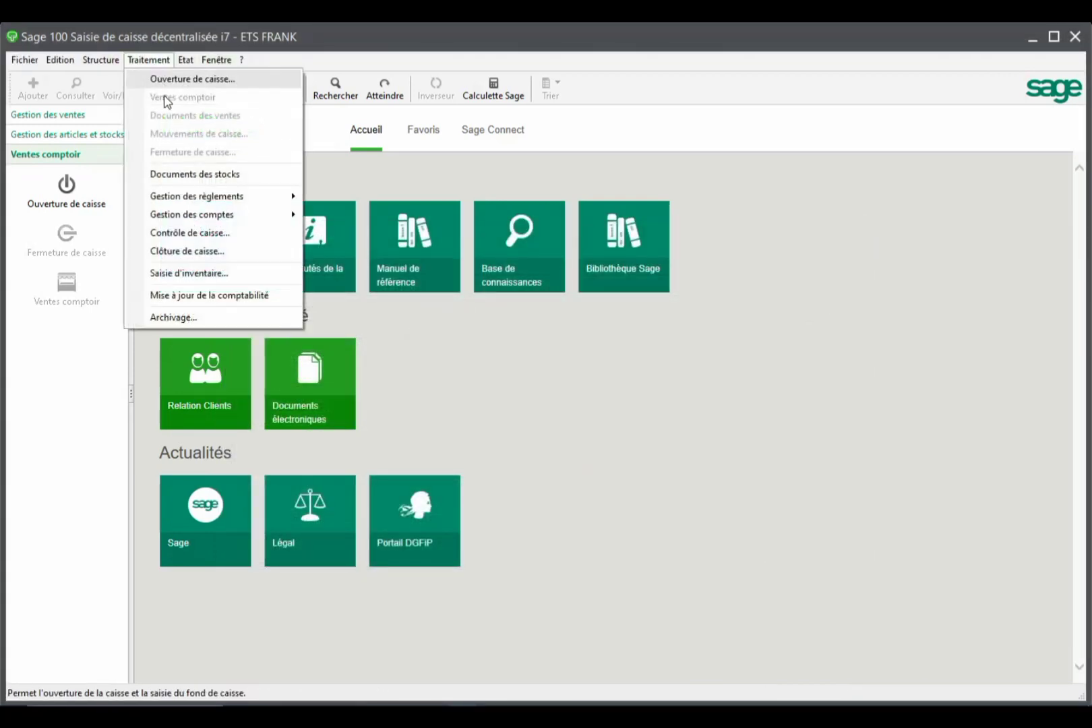
pyautogui.moveTo(188, 214)
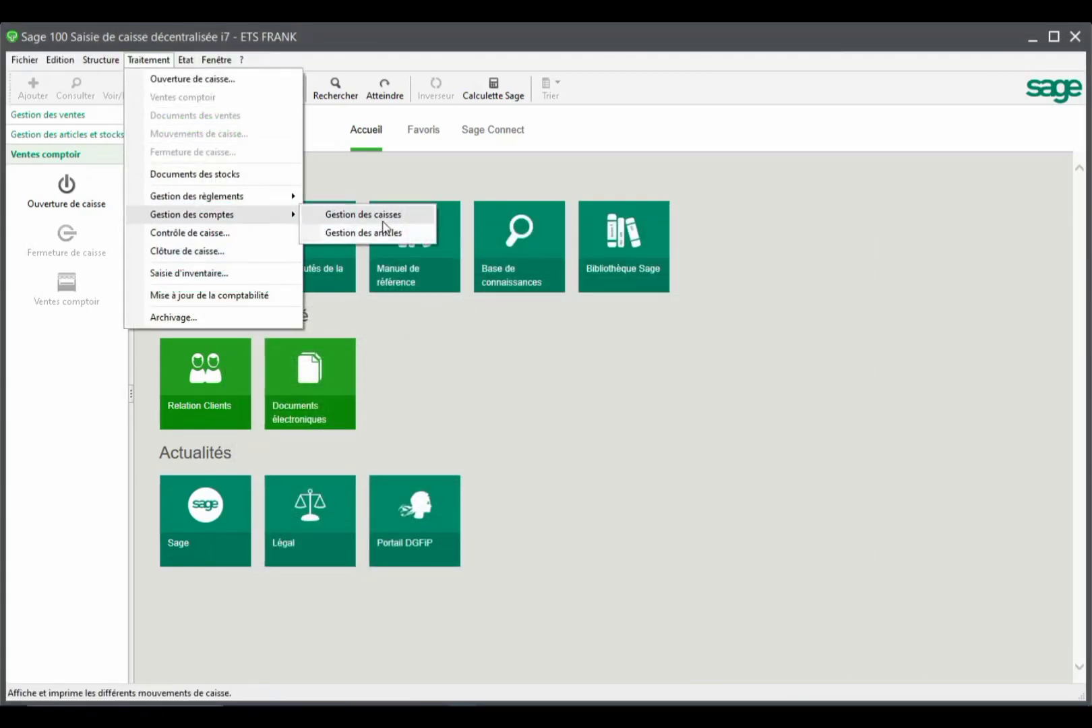
pyautogui.click(362, 214)
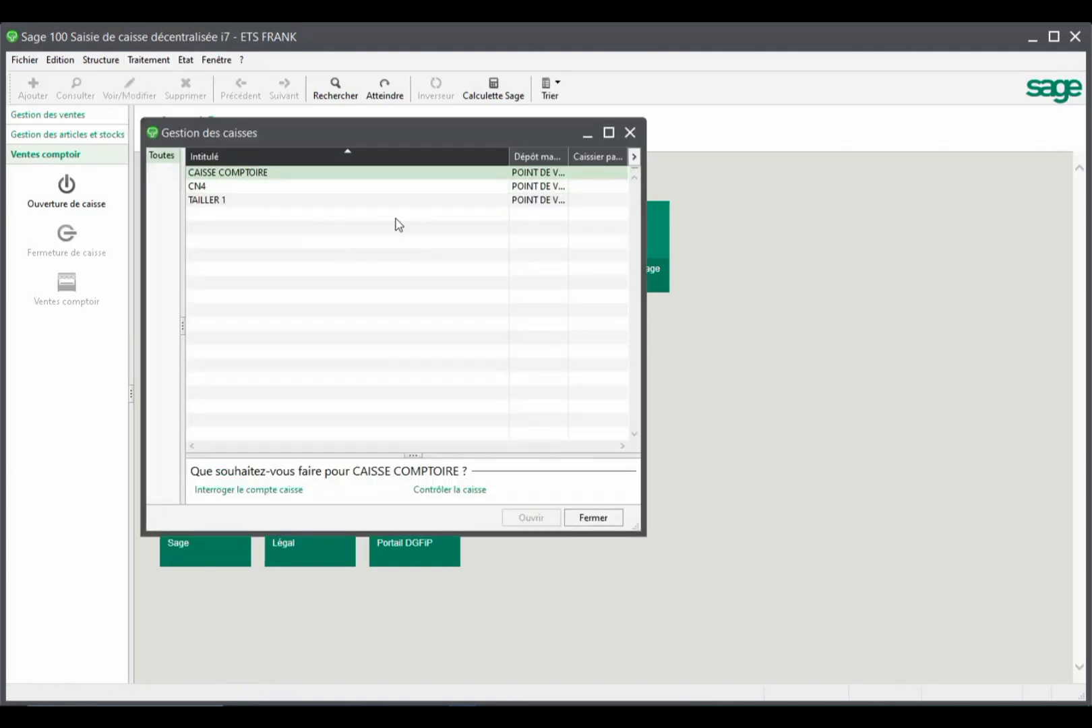
pyautogui.click(630, 132)
# Run Clôture de caisse with TAILLER 1 as both the first and last register, keeping the proposed invoice generation settings.
pyautogui.click(149, 59)
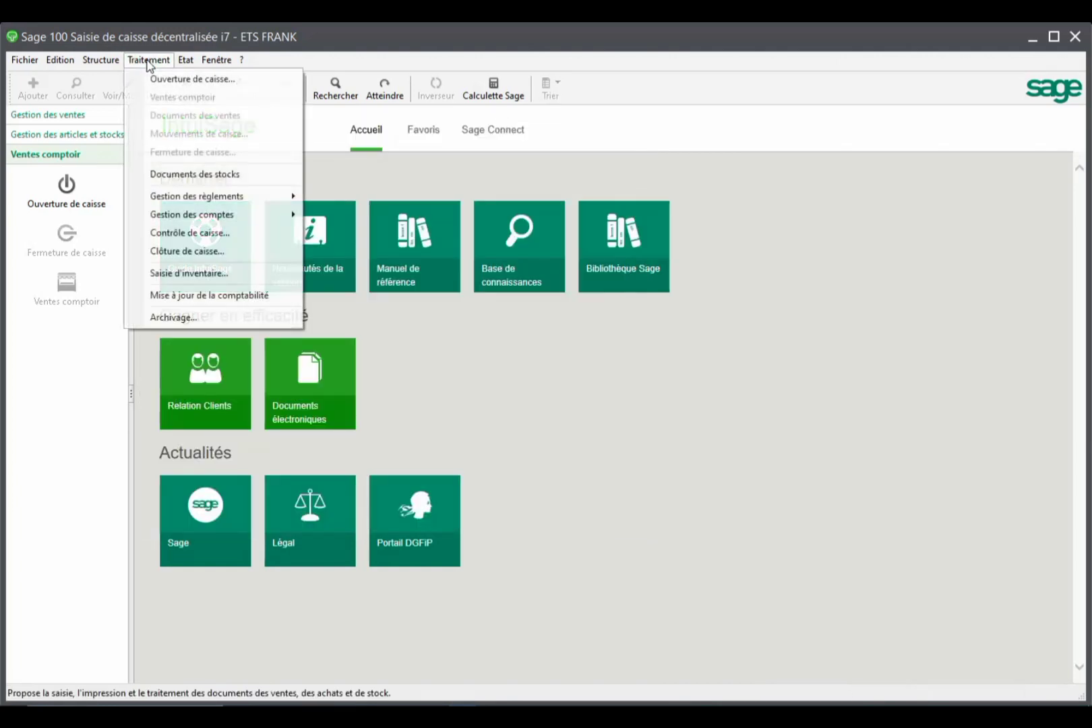
pyautogui.click(188, 251)
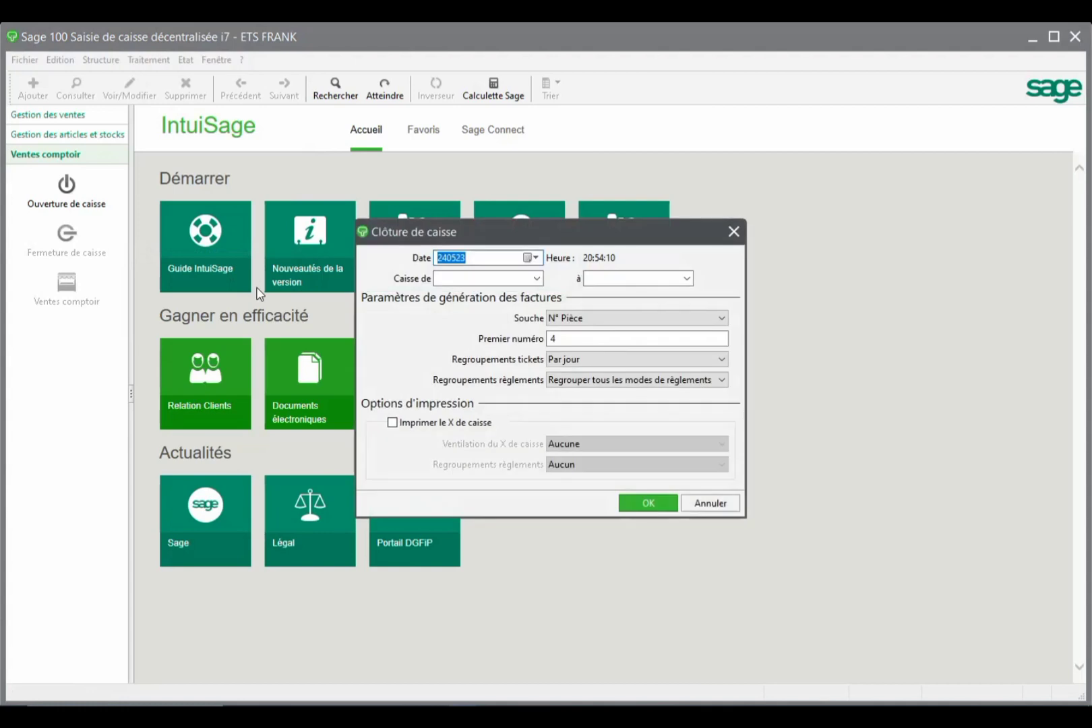
pyautogui.click(543, 279)
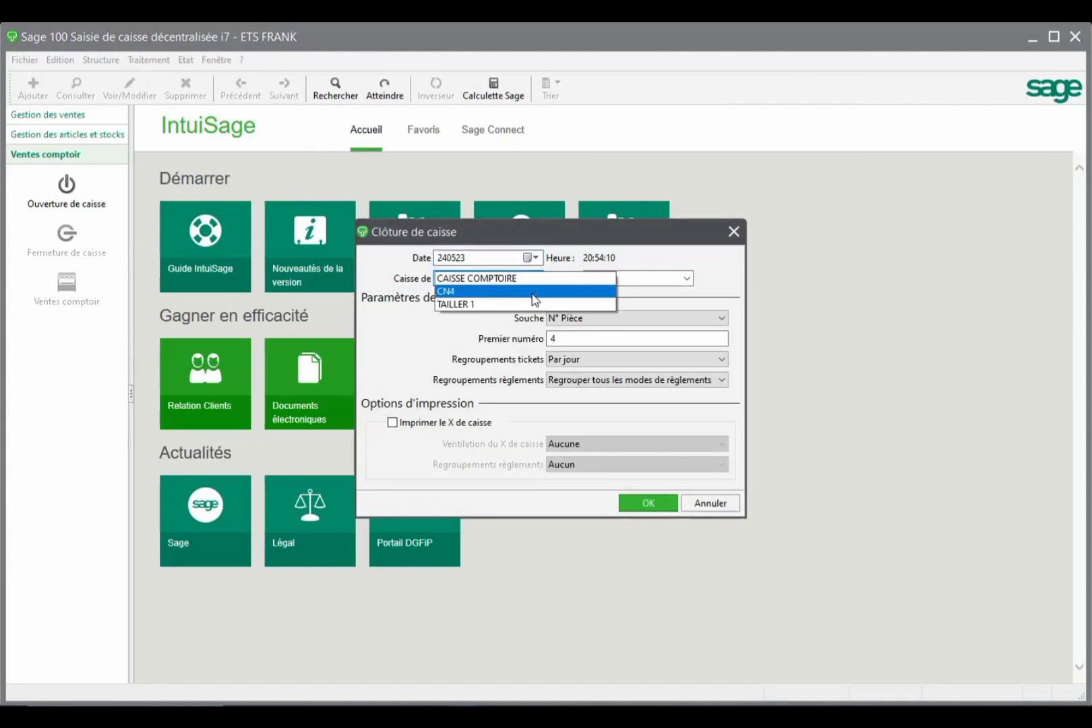
pyautogui.click(523, 302)
pyautogui.click(686, 278)
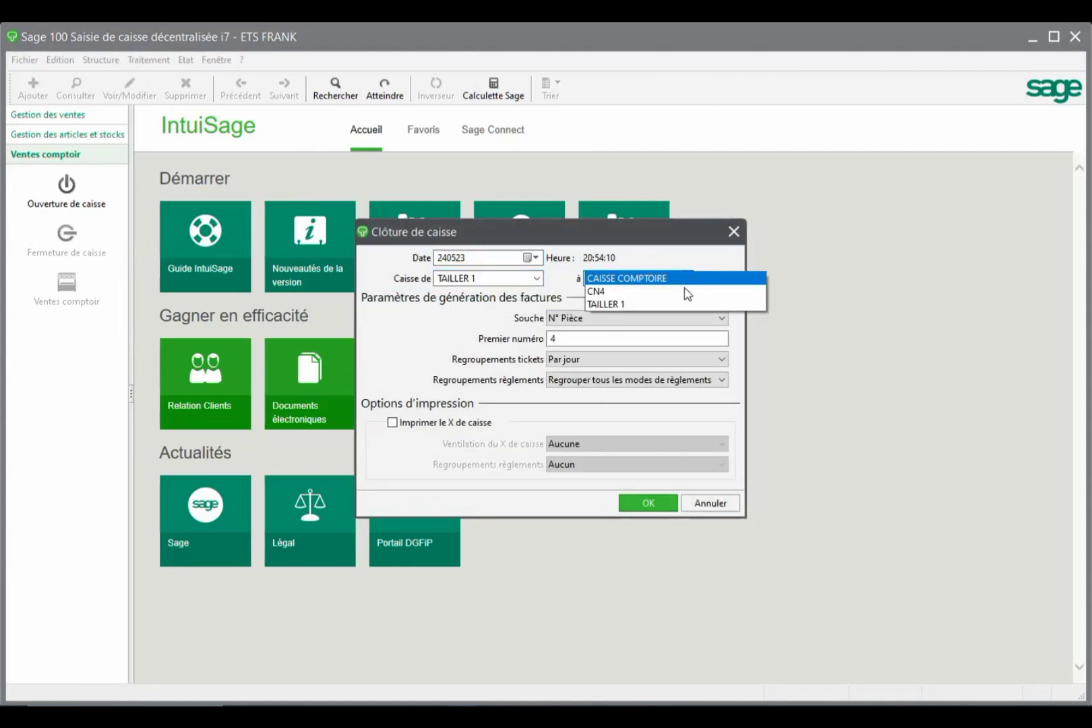
pyautogui.click(665, 306)
pyautogui.click(642, 502)
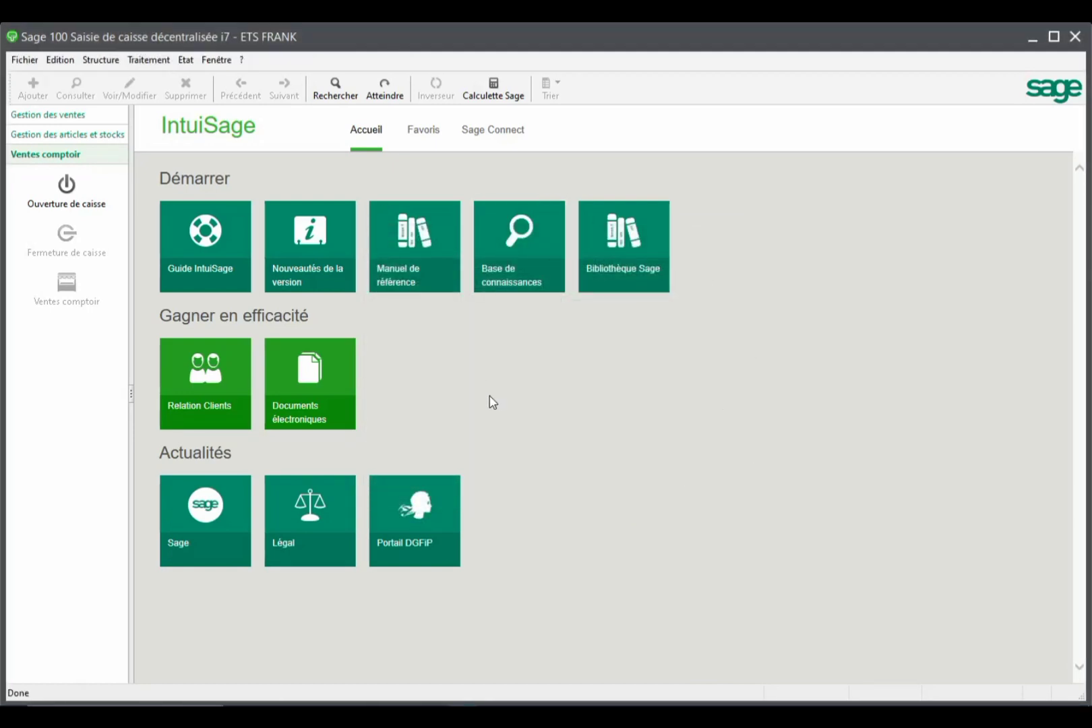
pyautogui.click(189, 61)
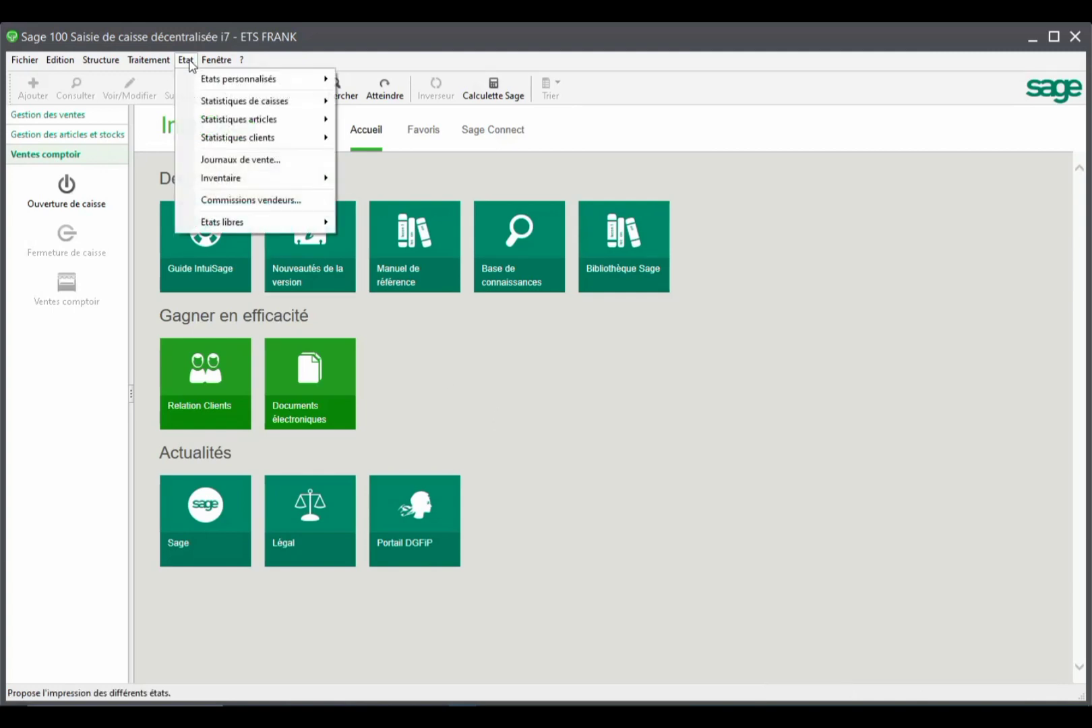
pyautogui.moveTo(275, 103)
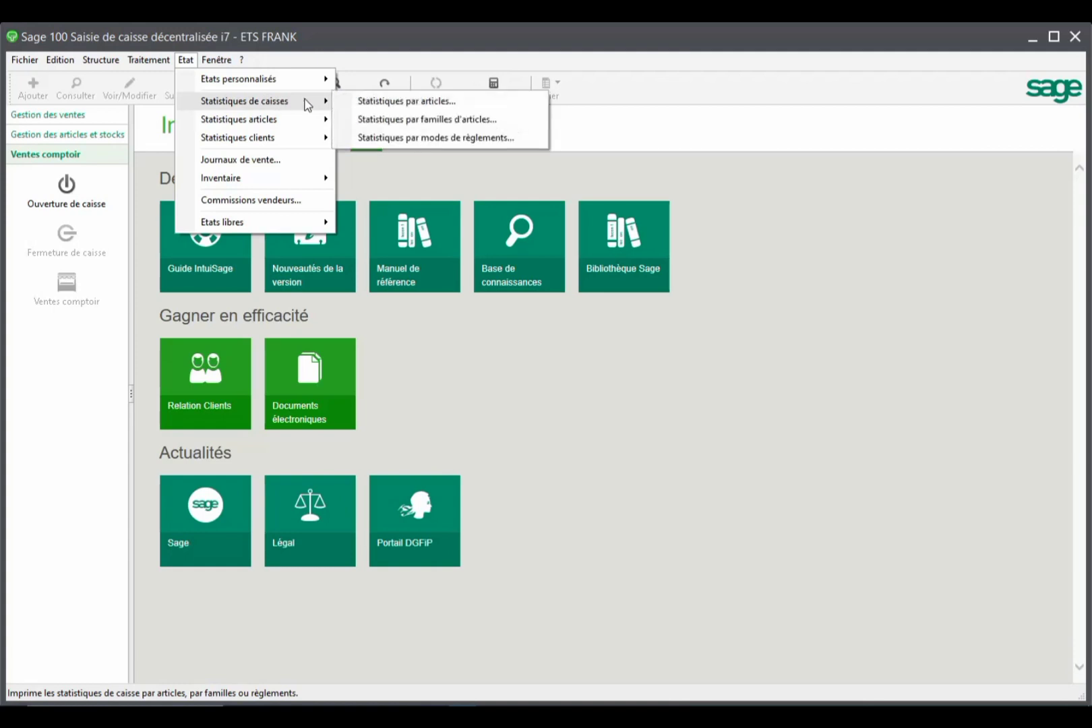
pyautogui.moveTo(265, 141)
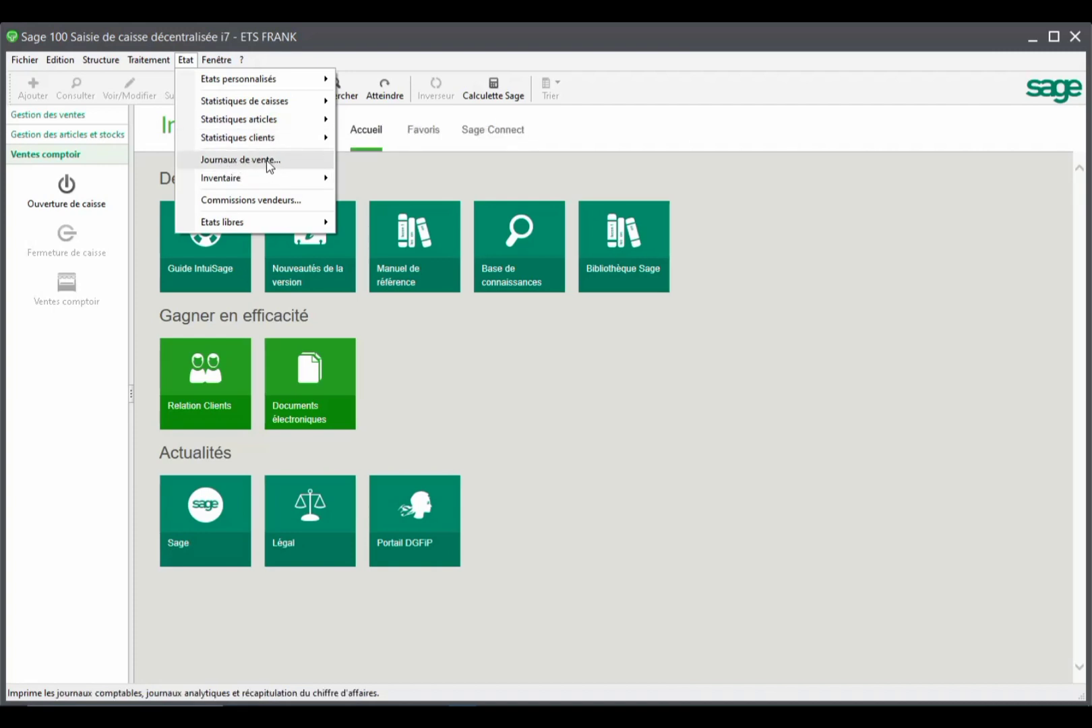
pyautogui.moveTo(288, 178)
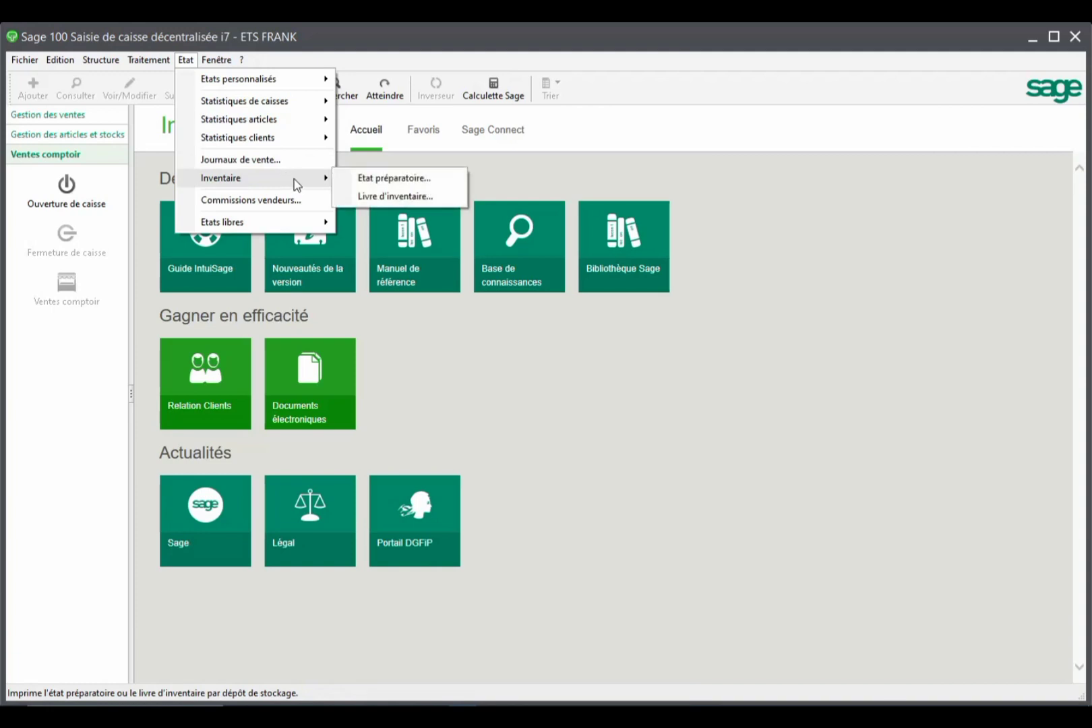
pyautogui.click(654, 173)
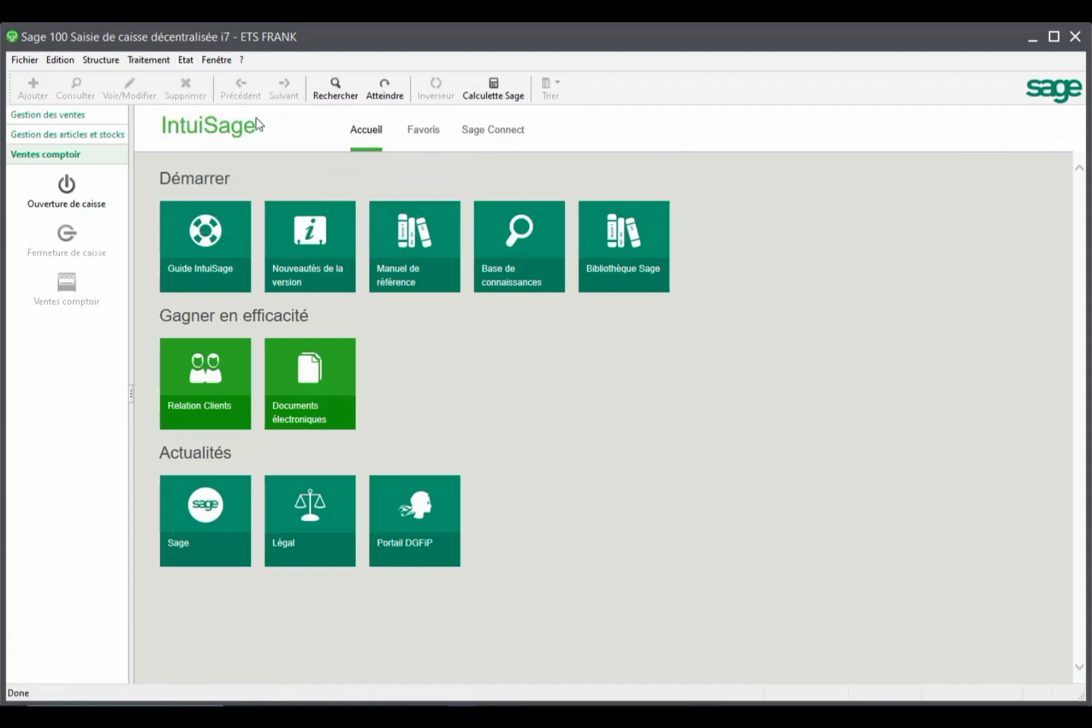
pyautogui.click(101, 61)
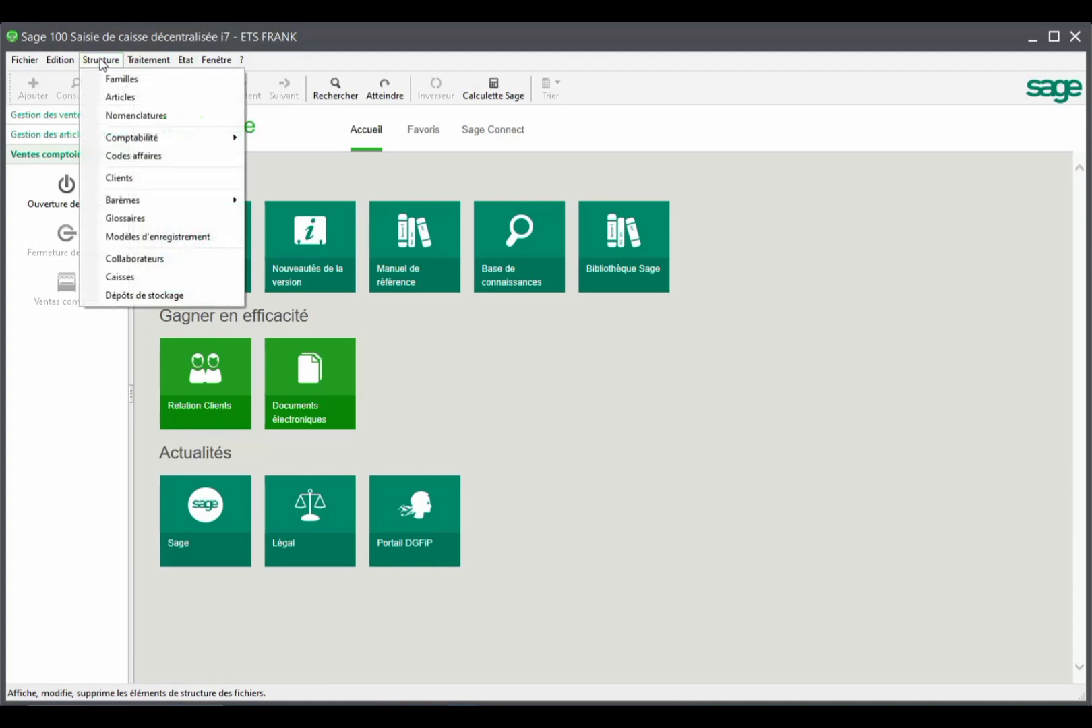
pyautogui.moveTo(144, 62)
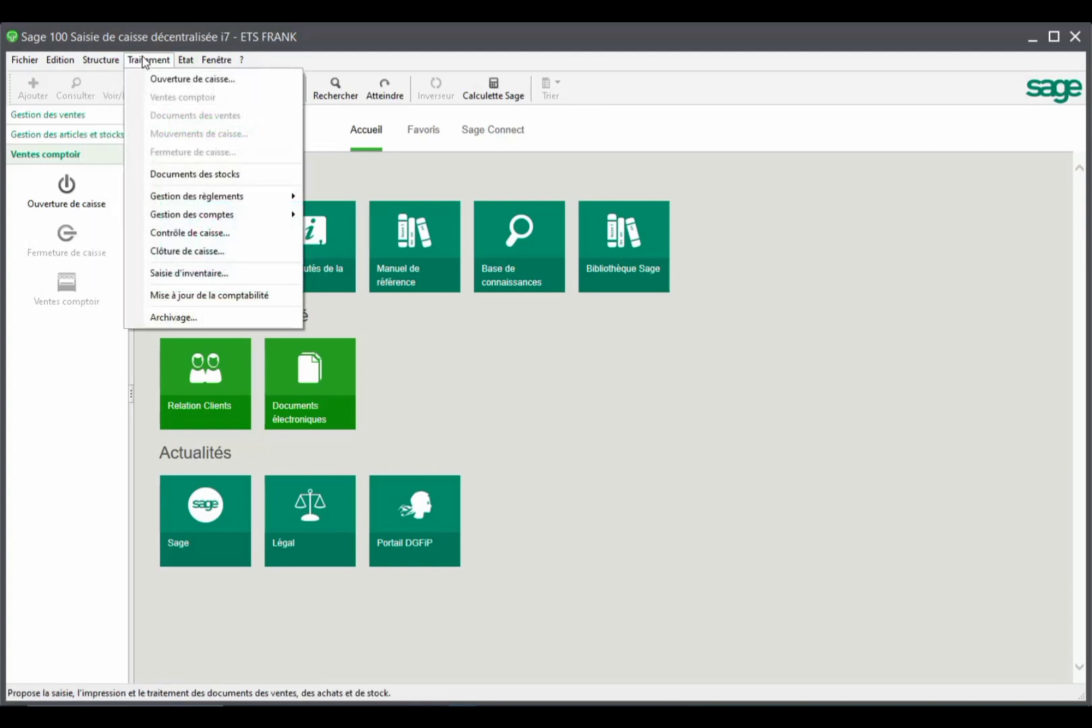
pyautogui.moveTo(26, 62)
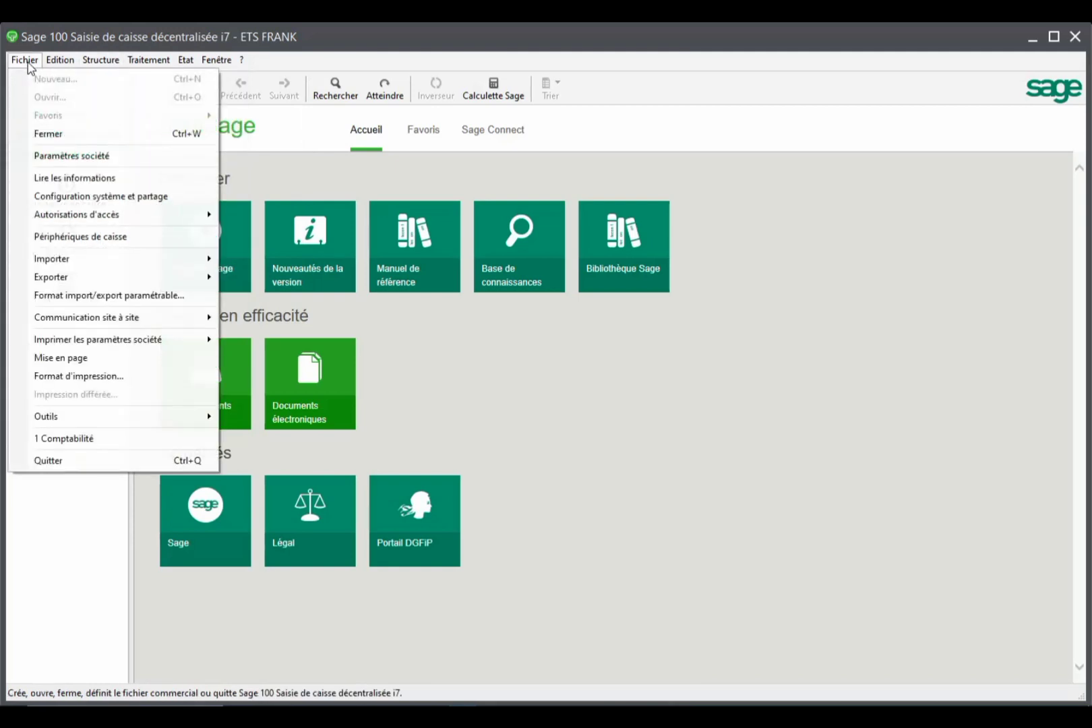
pyautogui.moveTo(102, 64)
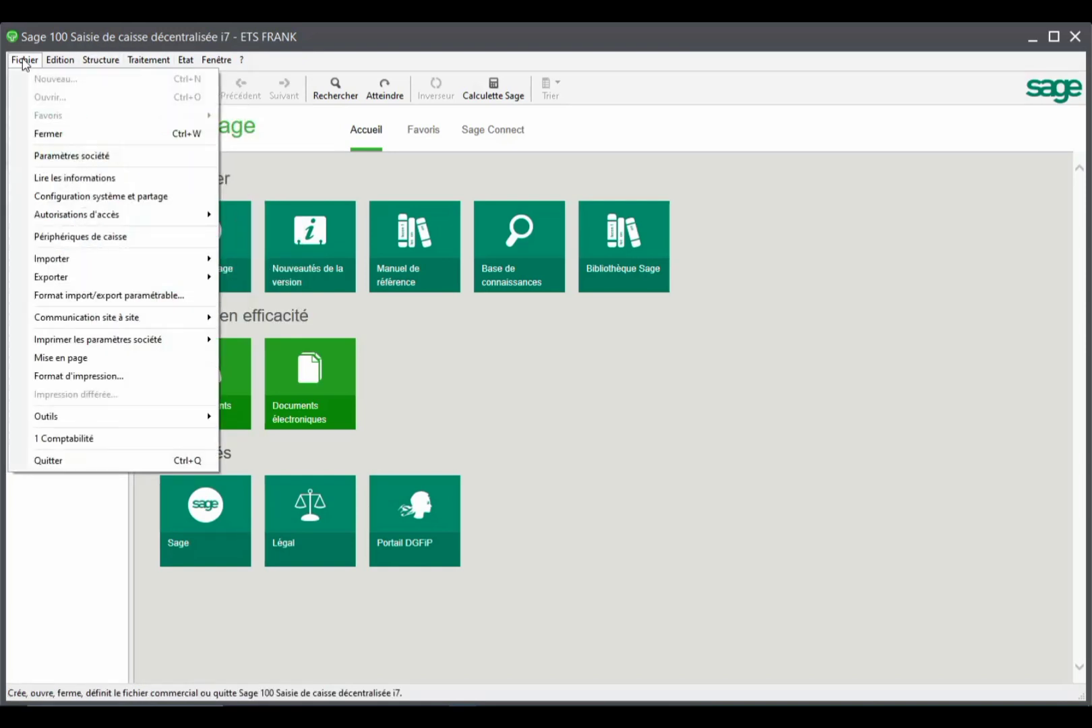
pyautogui.click(425, 197)
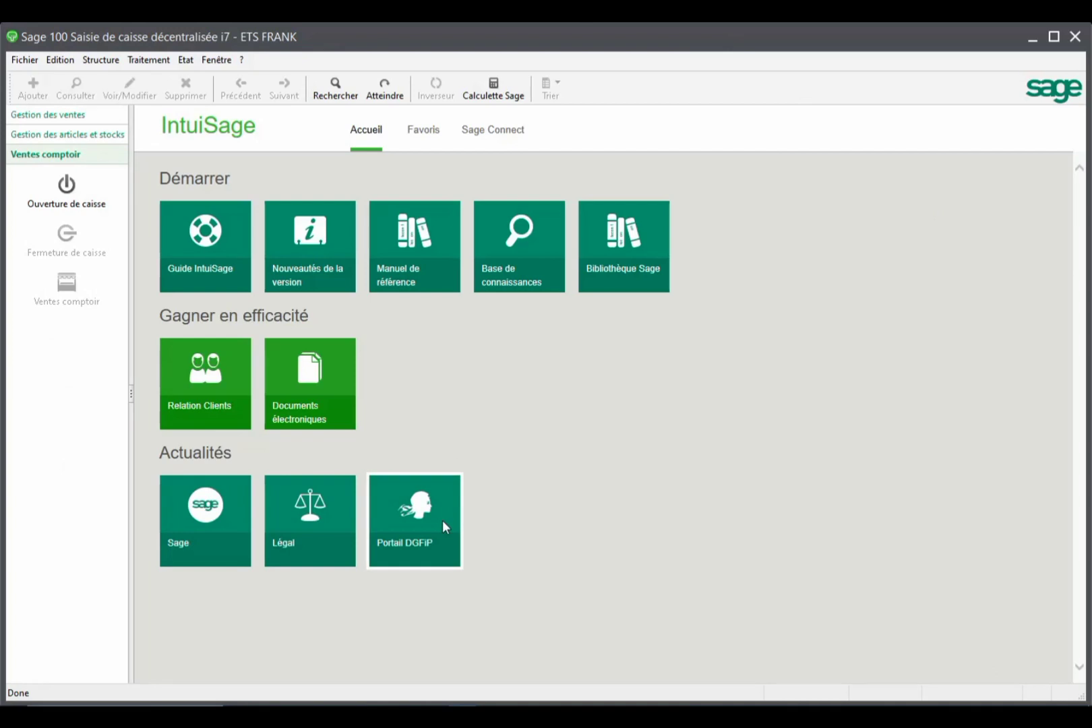